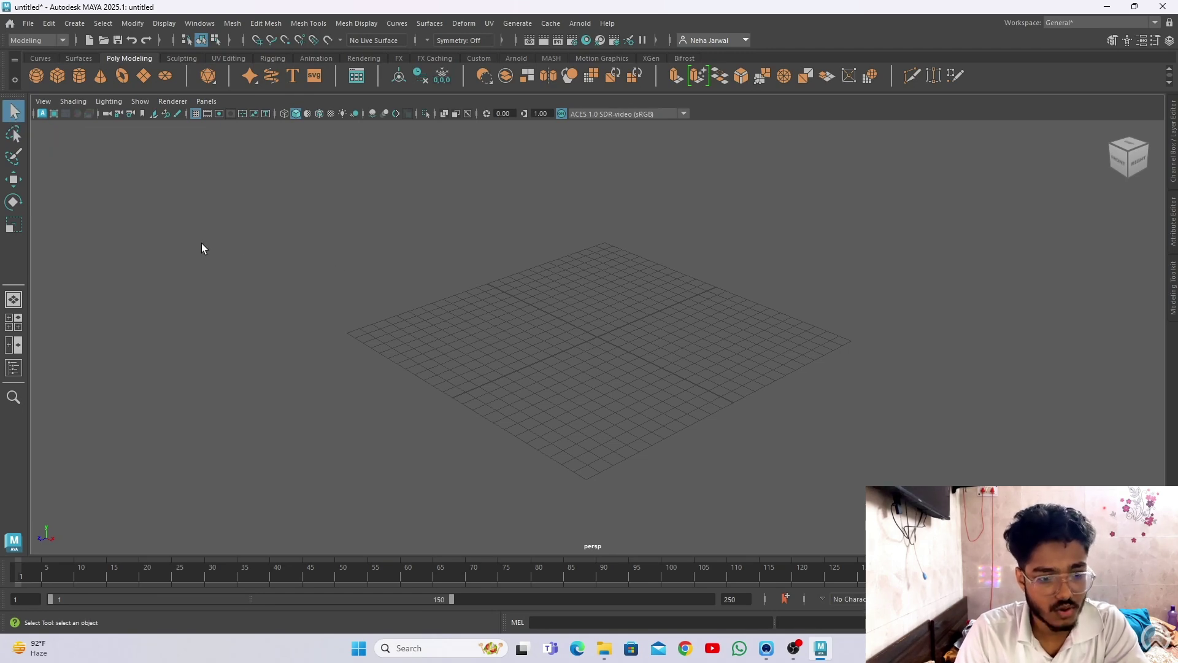
Try out the Select, Lasso and Paint Selection tools in the empty viewport, ending with the Select Tool active.
drag(366, 260, 672, 387)
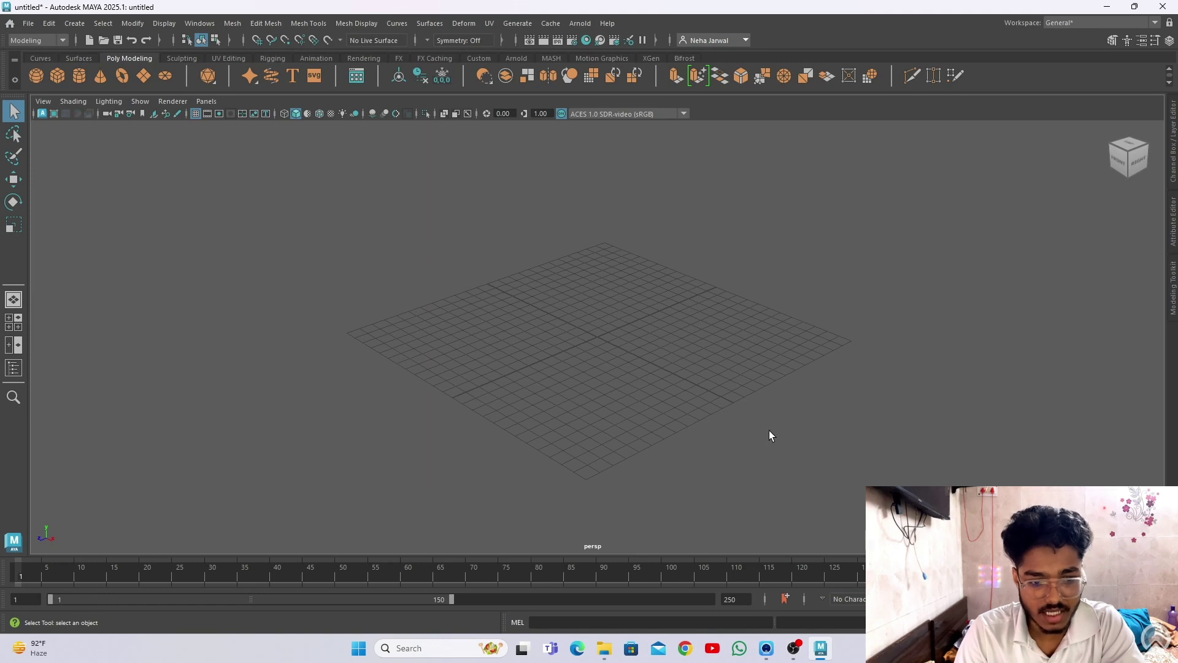
click(14, 134)
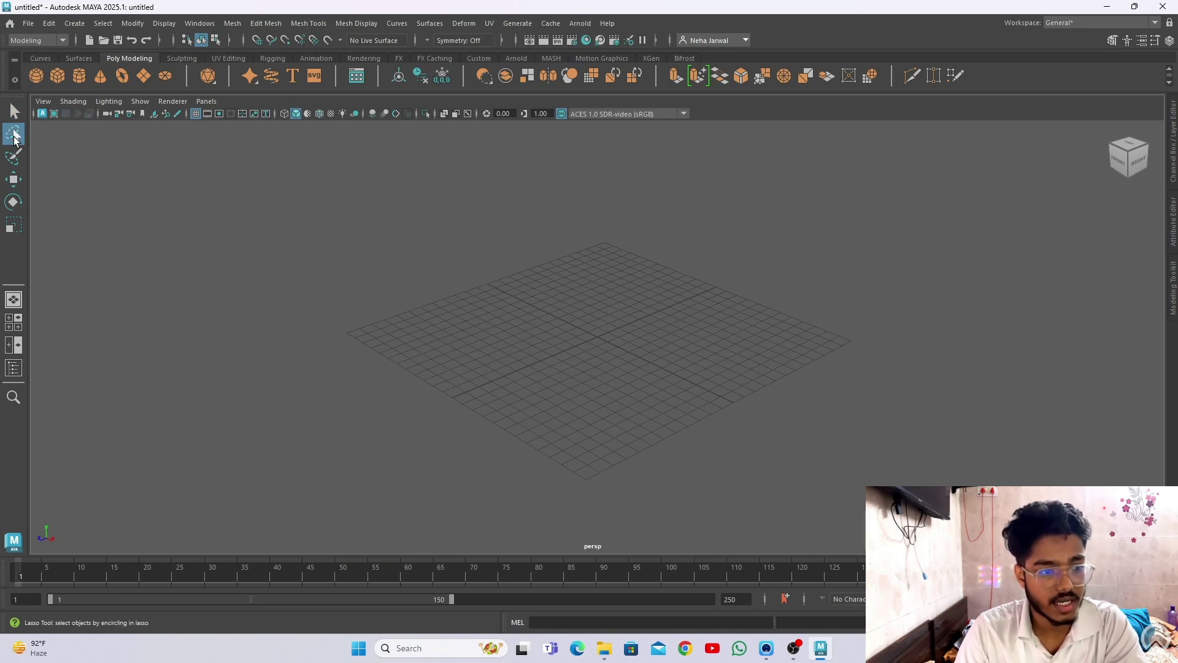
mouse_move(288, 211)
mouse_down()
mouse_move(544, 192)
mouse_move(549, 296)
mouse_move(443, 399)
mouse_move(43, 383)
mouse_move(258, 161)
mouse_up()
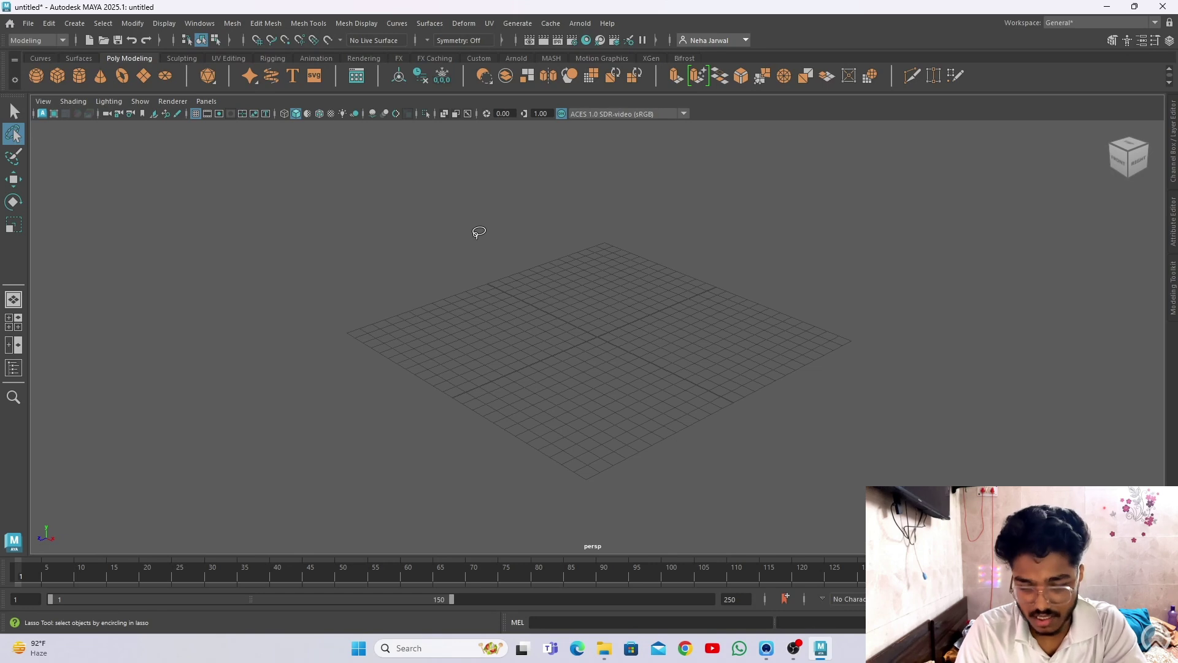
click(17, 159)
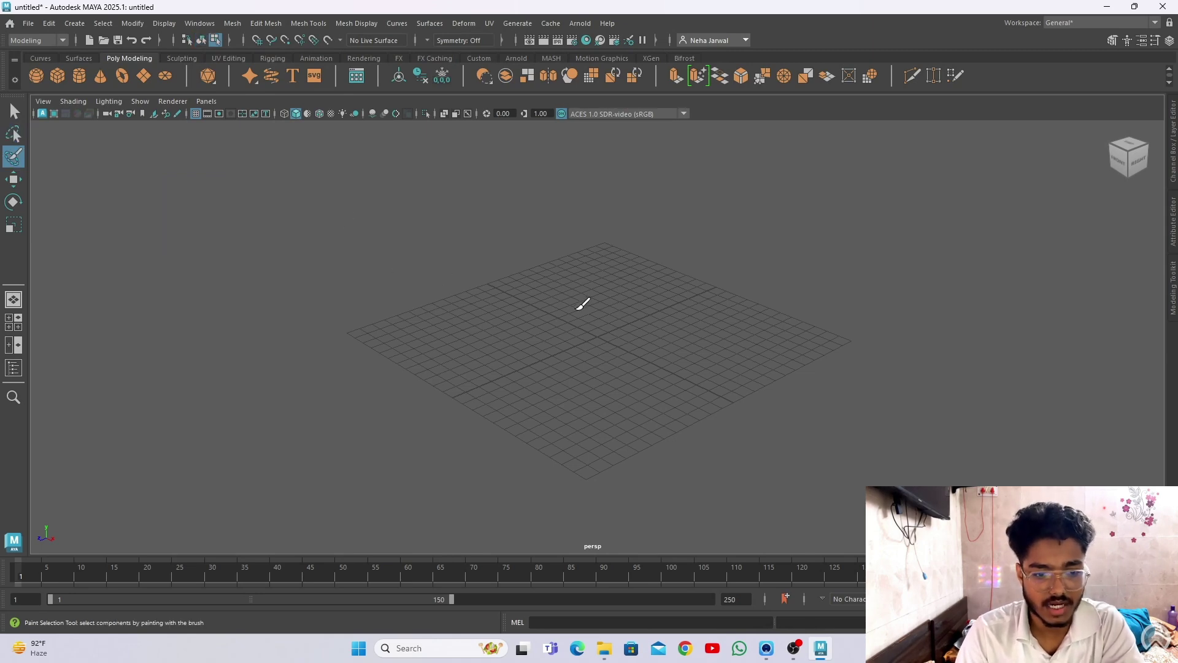
click(11, 116)
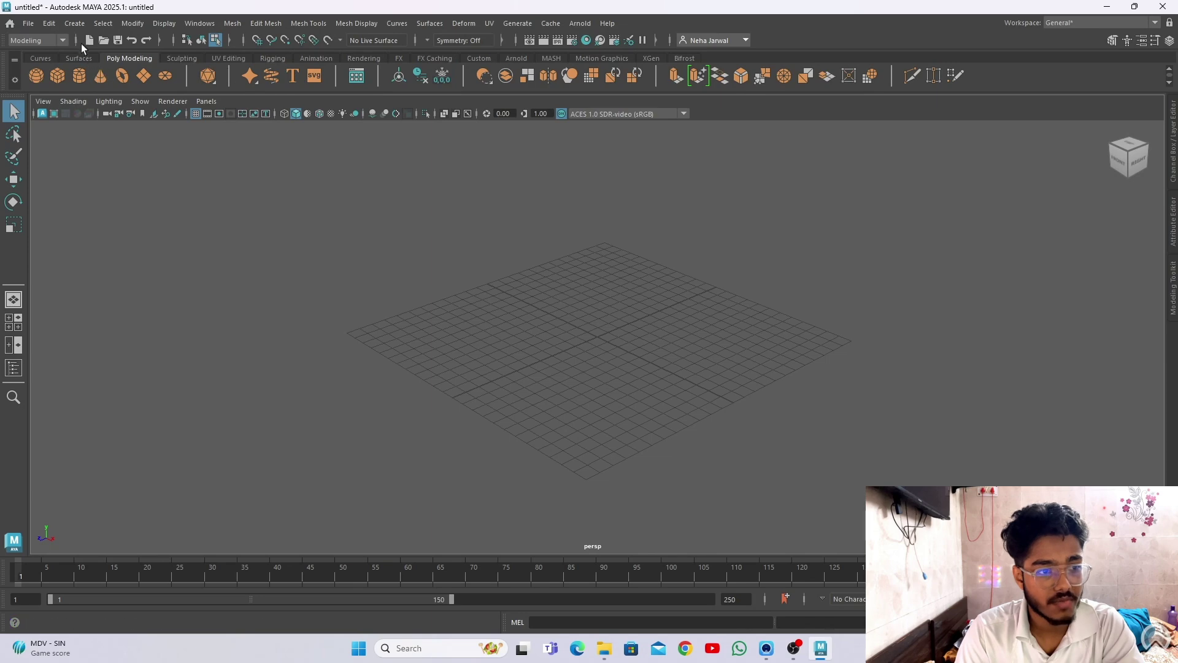
Examine the available polygon primitive types, from Sphere to Ultra Shape, without creating one.
click(74, 25)
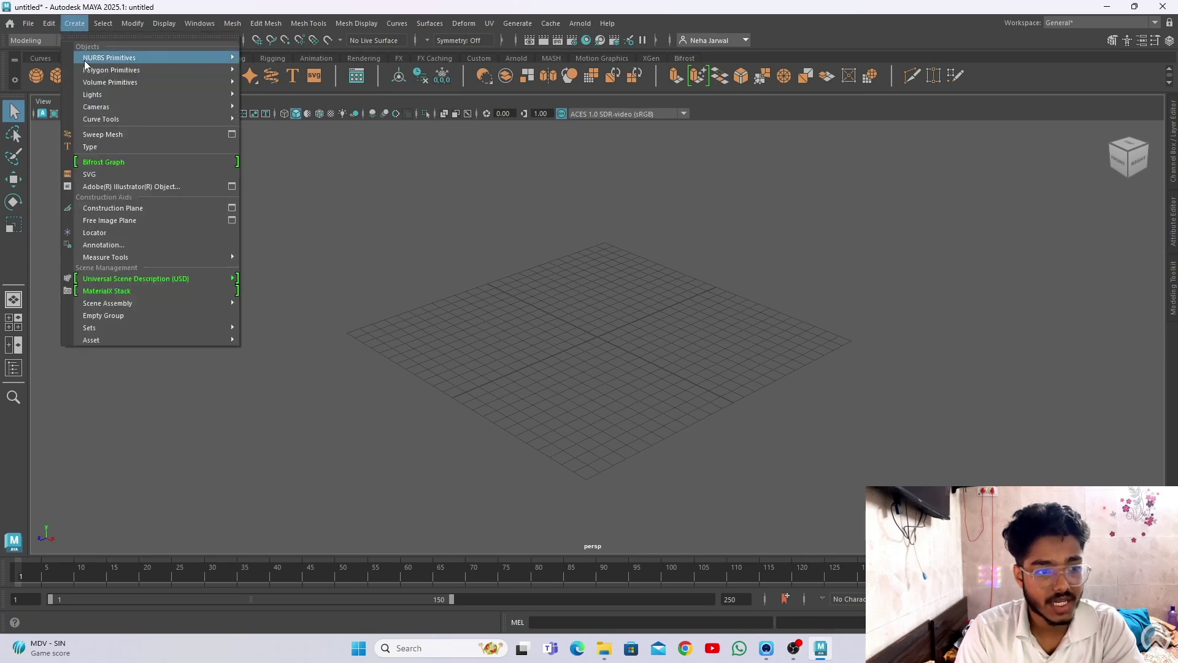
mouse_move(94, 72)
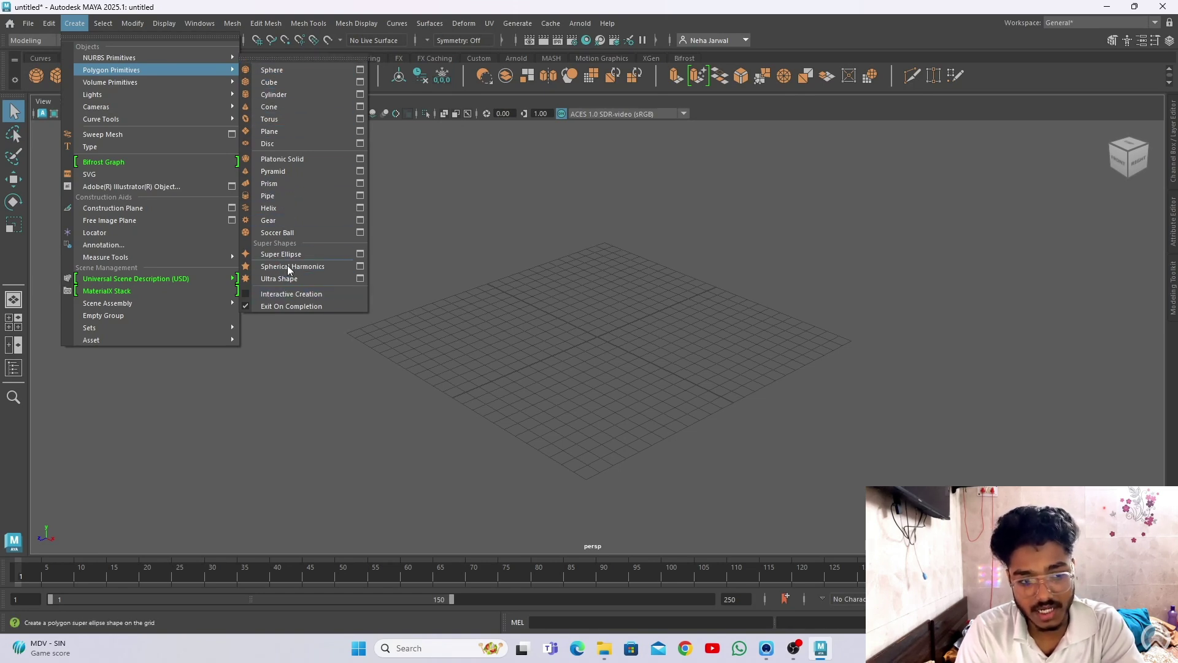
click(392, 172)
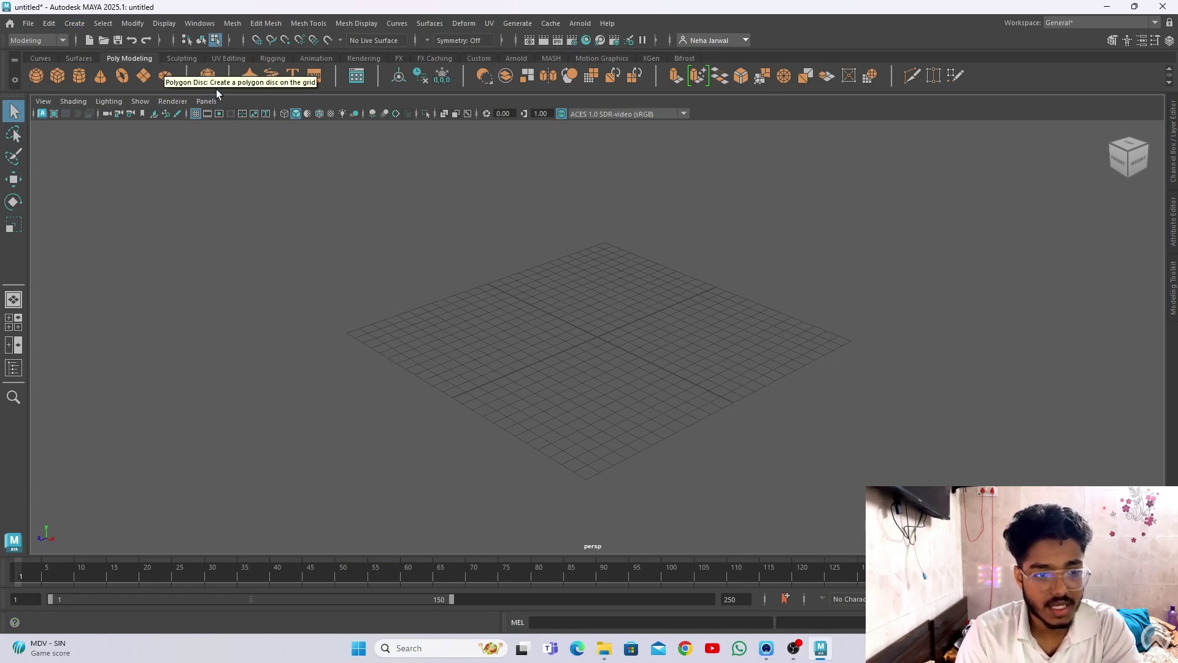
Inspect the creation options of the polygon disc and close them without creating a disc.
click(83, 23)
mouse_move(141, 71)
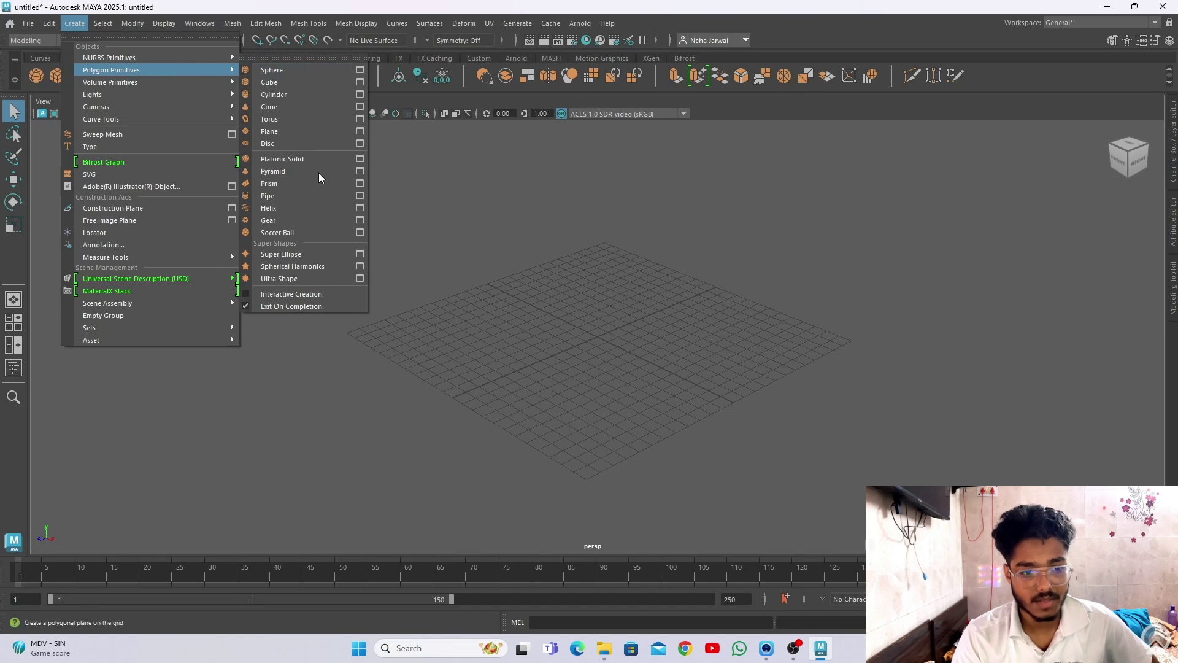
click(361, 143)
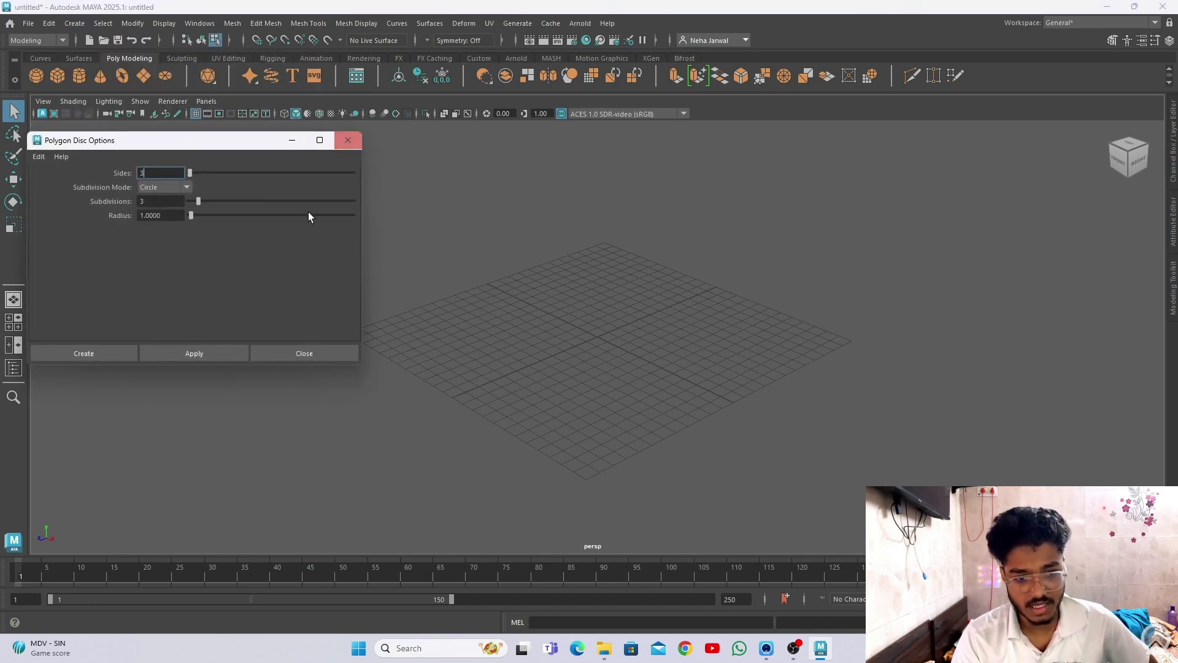
drag(268, 140, 711, 147)
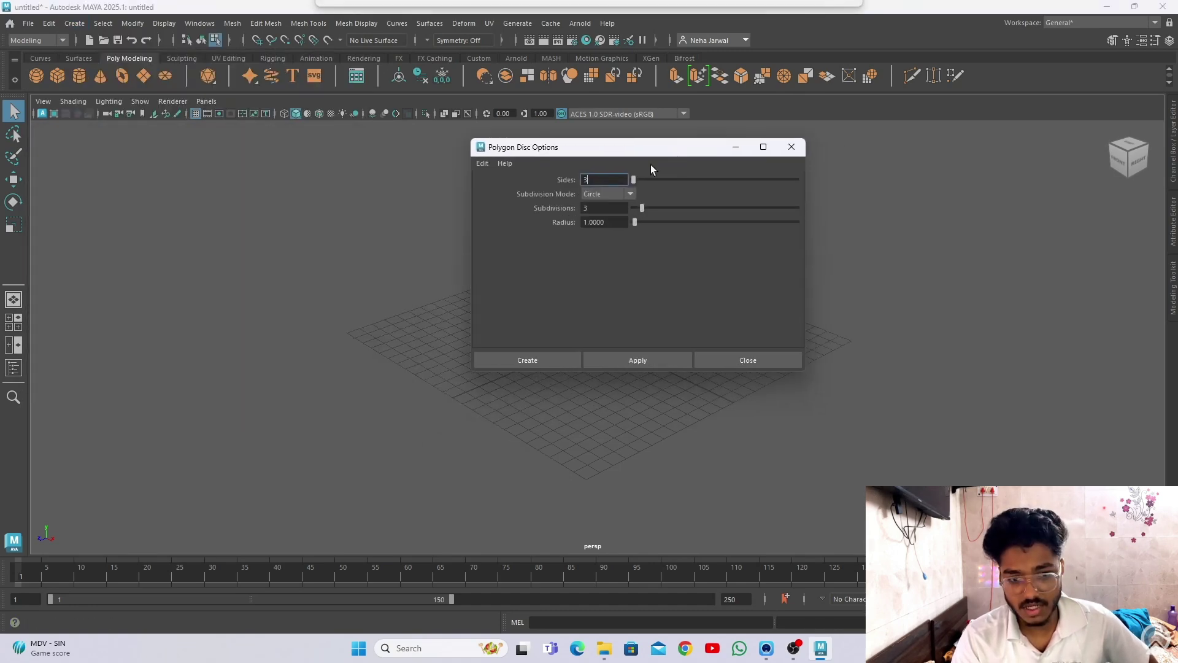
click(793, 148)
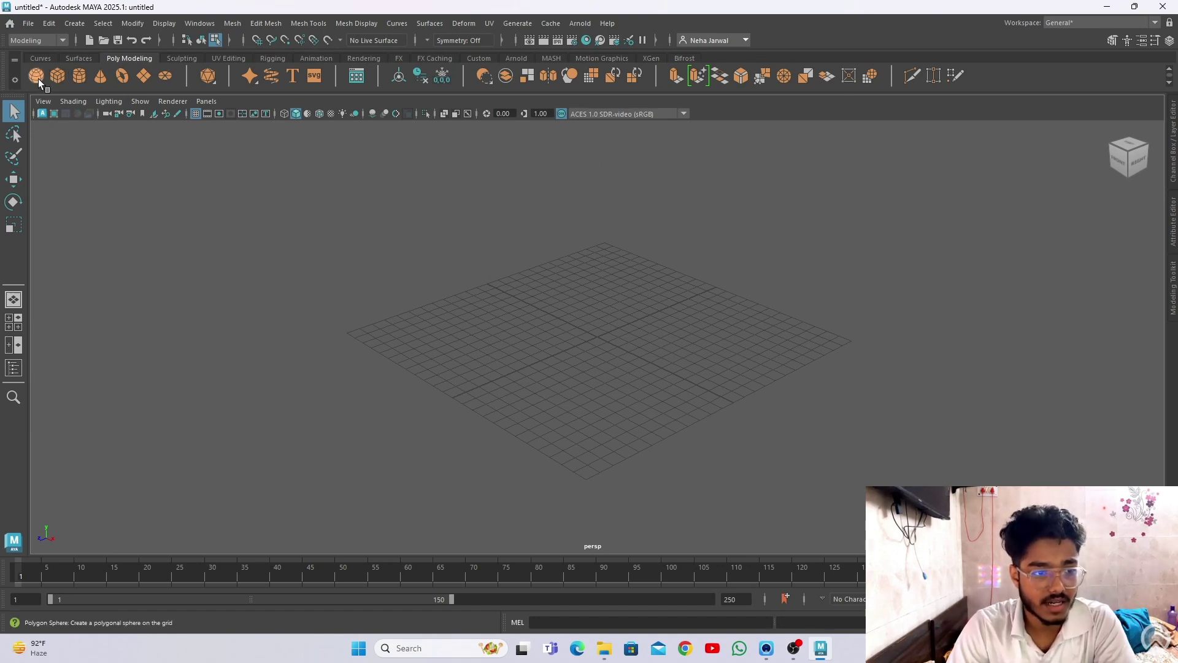
Create a polygon cube at the centre of the grid and frame it in the perspective view.
click(58, 76)
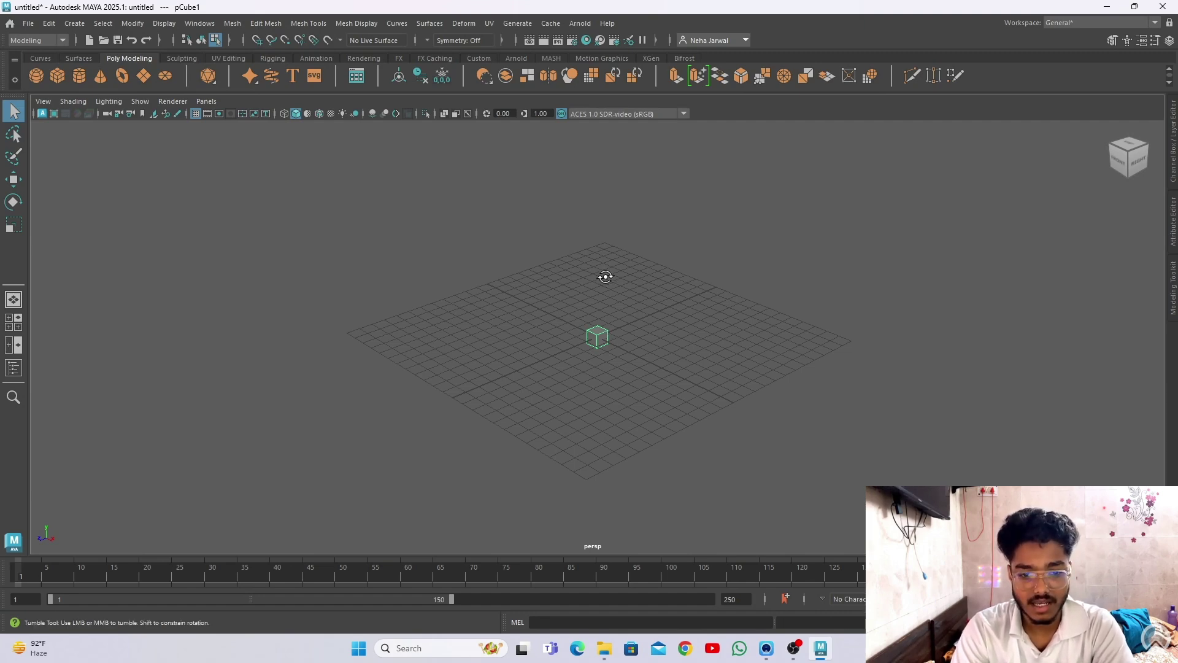
mouse_move(605, 274)
alt+mouse_down()
mouse_move(663, 268)
mouse_move(746, 228)
mouse_move(789, 329)
mouse_move(616, 339)
mouse_move(583, 253)
mouse_move(762, 272)
mouse_move(642, 334)
mouse_move(526, 237)
mouse_move(733, 233)
mouse_move(681, 341)
mouse_move(521, 229)
mouse_move(439, 268)
mouse_move(399, 250)
mouse_move(765, 264)
mouse_move(547, 270)
mouse_move(660, 260)
mouse_move(615, 265)
alt+mouse_up()
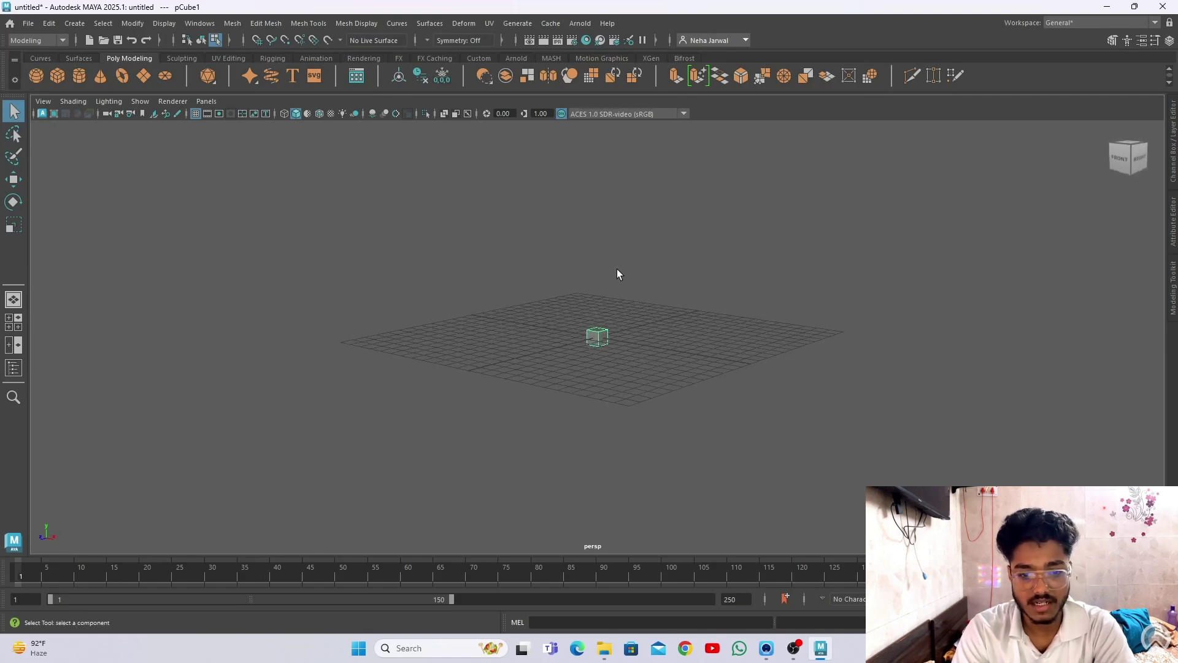
key(f)
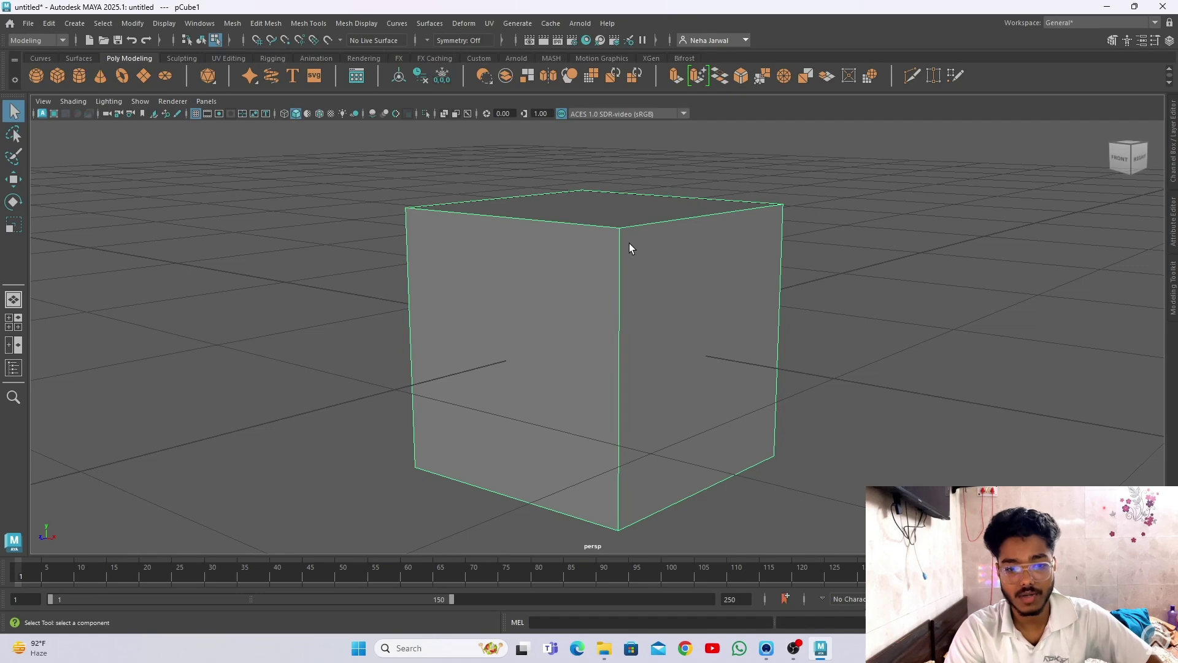
Examine the cube on the grid both close up and from far away.
scroll(628, 244, down, 10)
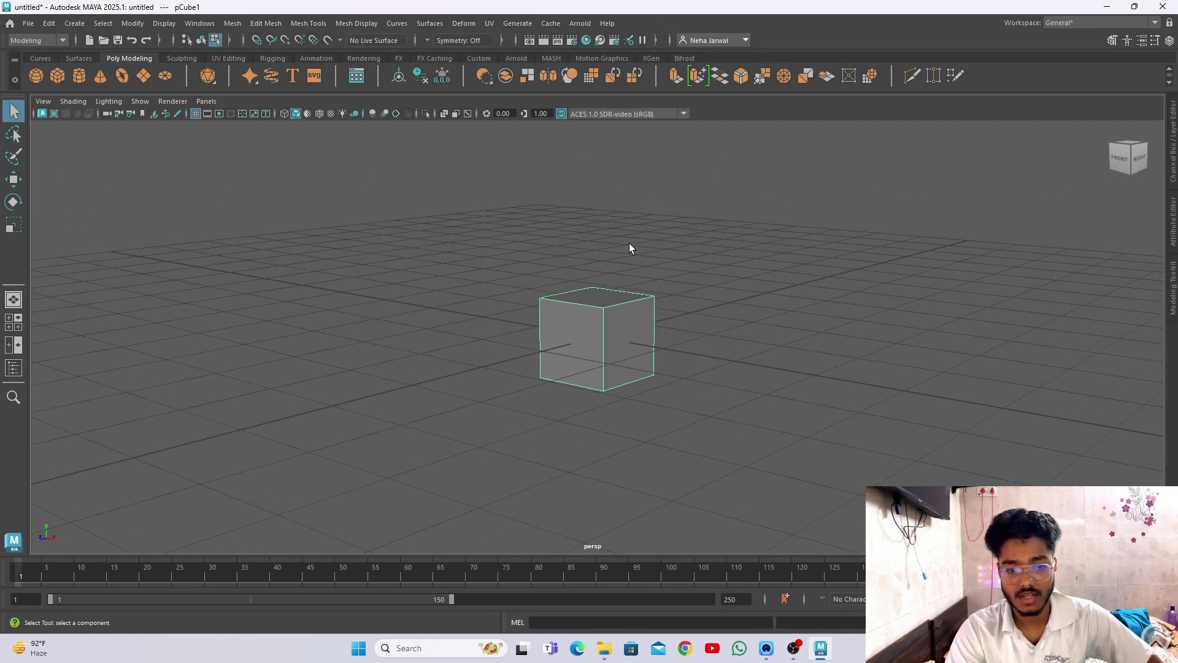
scroll(630, 243, down, 6)
scroll(630, 244, up, 8)
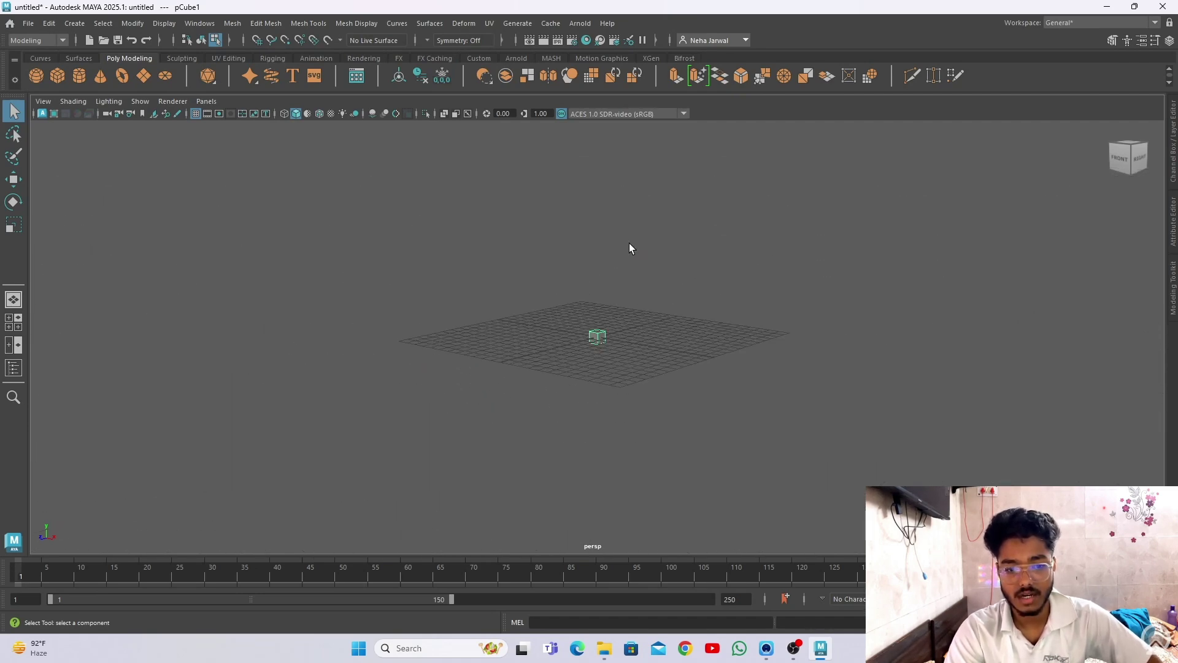
scroll(629, 243, up, 8)
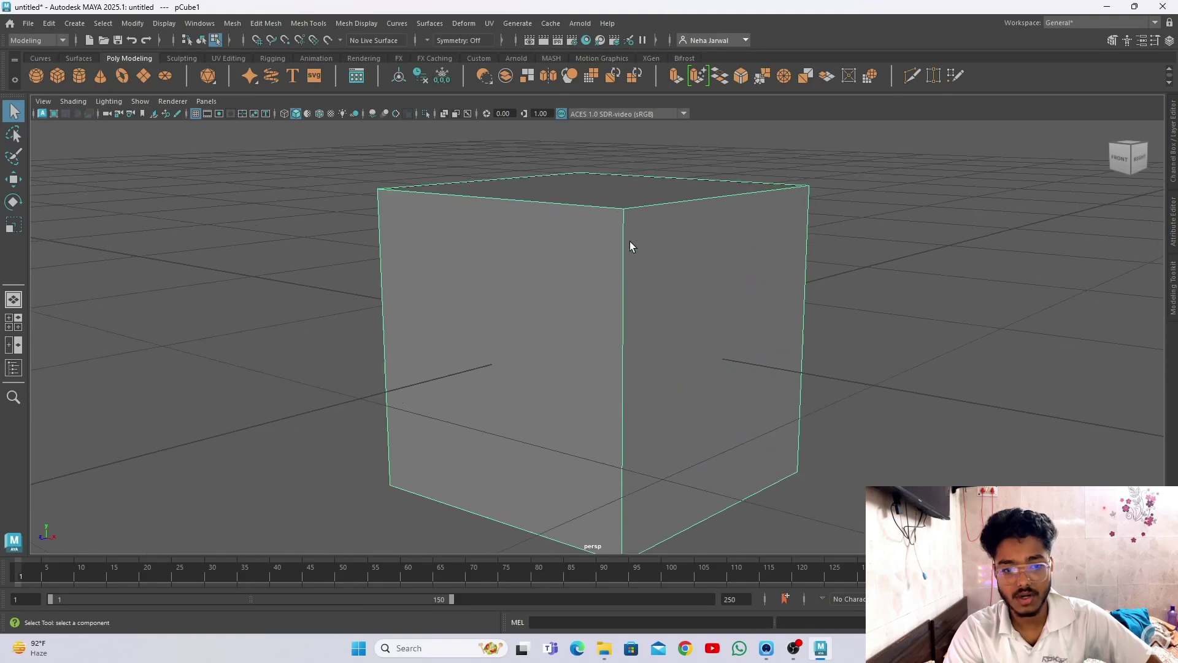
scroll(630, 243, down, 4)
scroll(629, 245, up, 3)
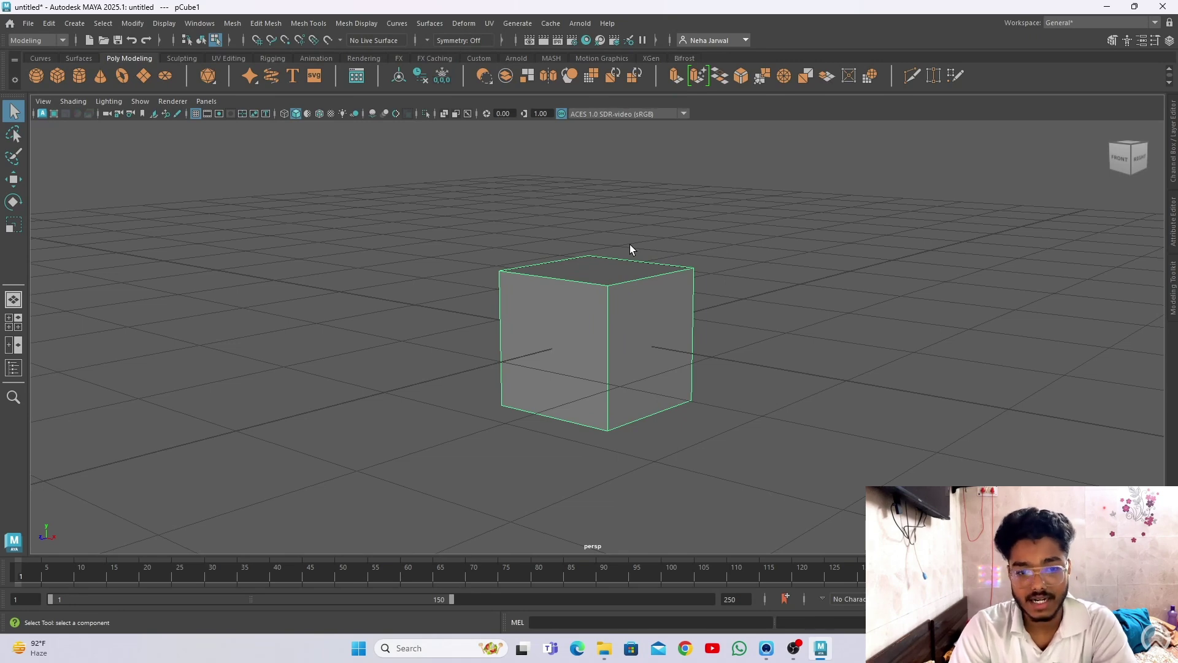
drag(630, 246, 774, 8)
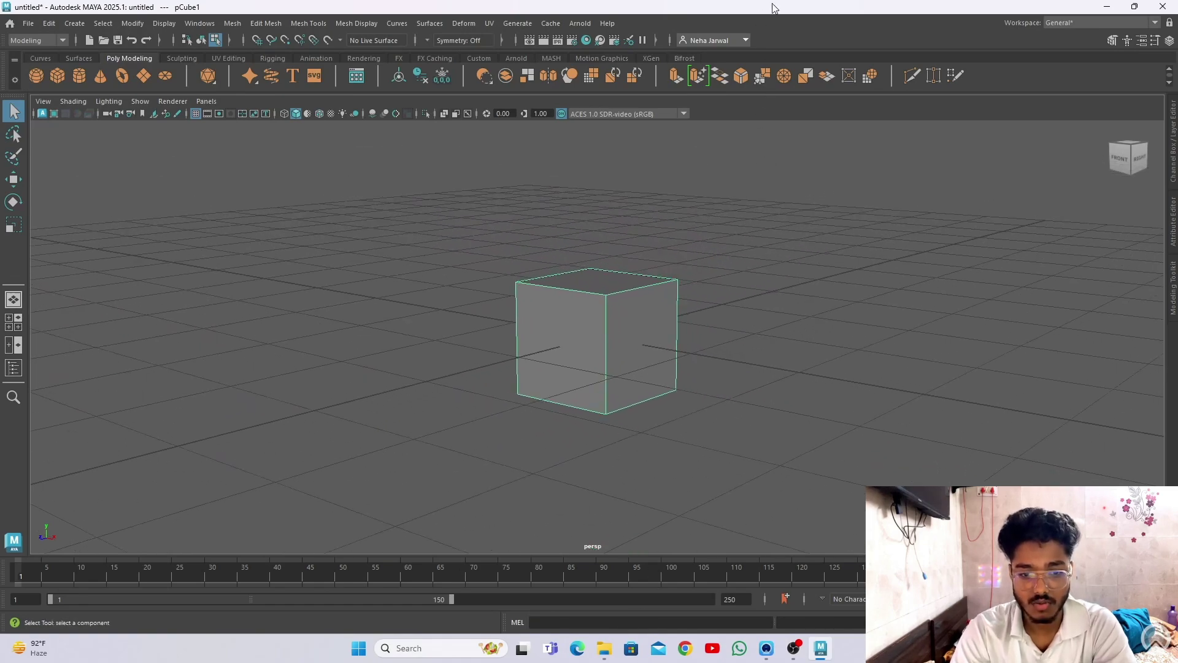
scroll(718, 329, down, 15)
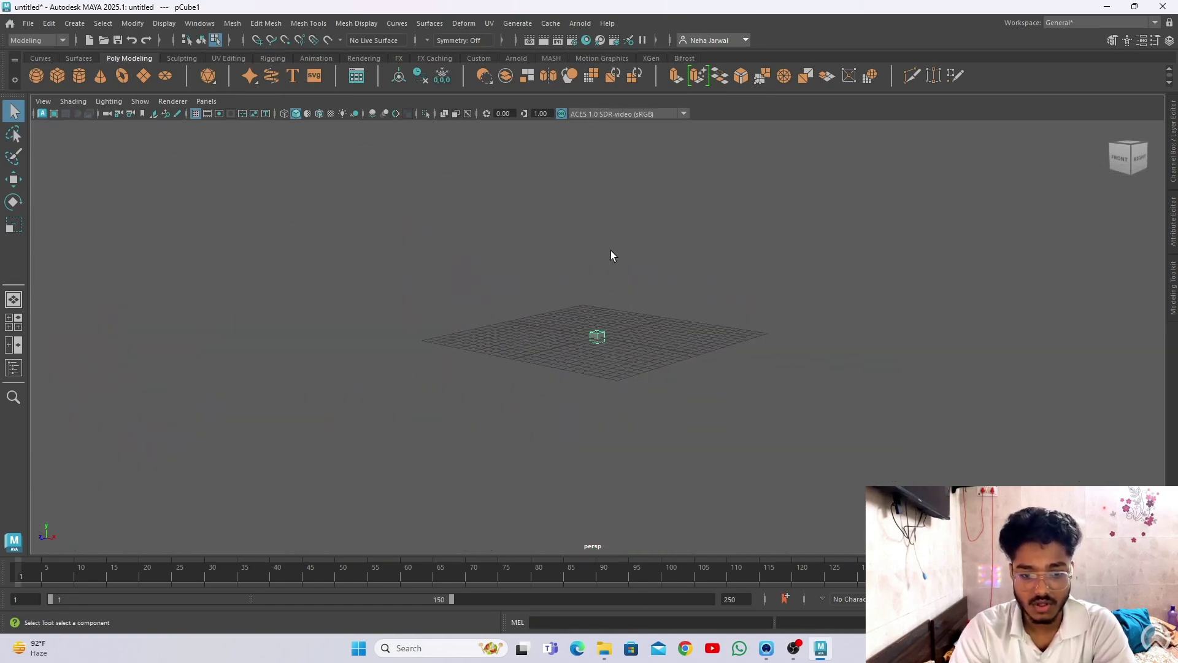
scroll(611, 255, up, 15)
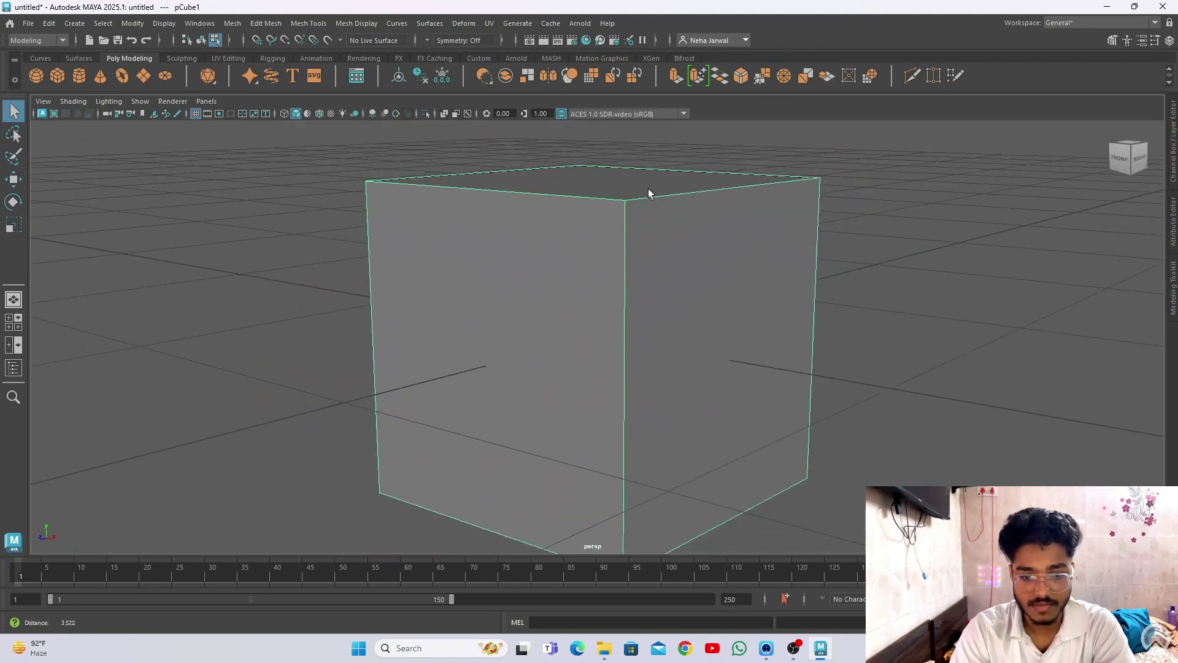
scroll(648, 194, down, 10)
scroll(641, 316, up, 5)
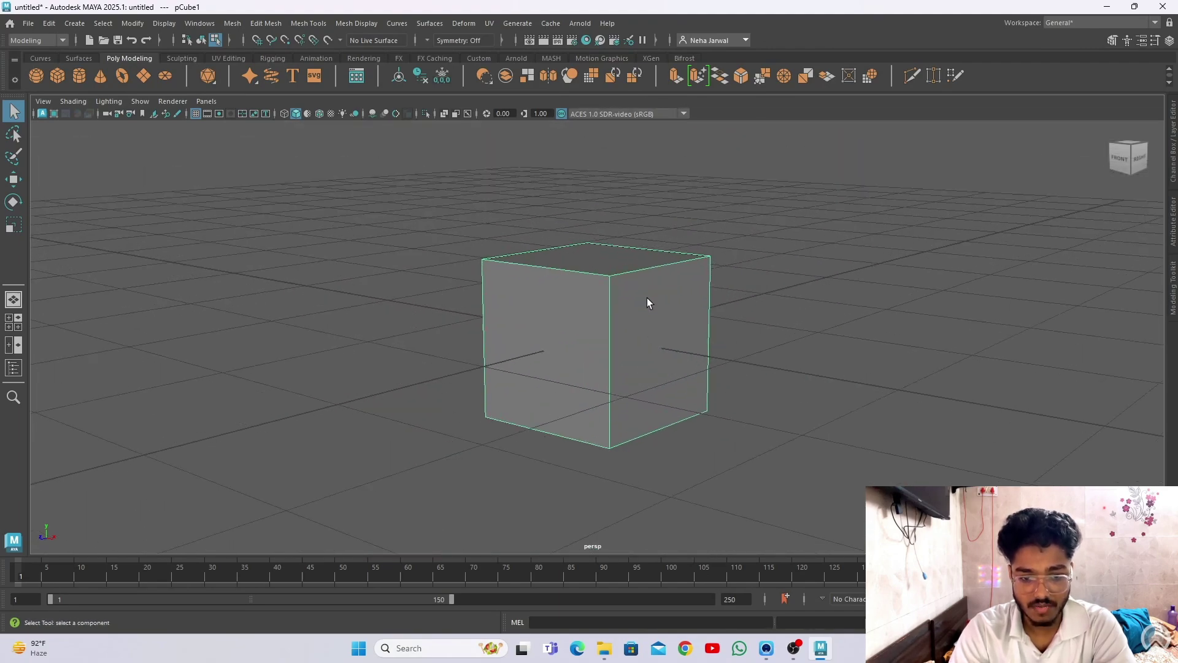
scroll(656, 301, down, 8)
scroll(661, 310, up, 12)
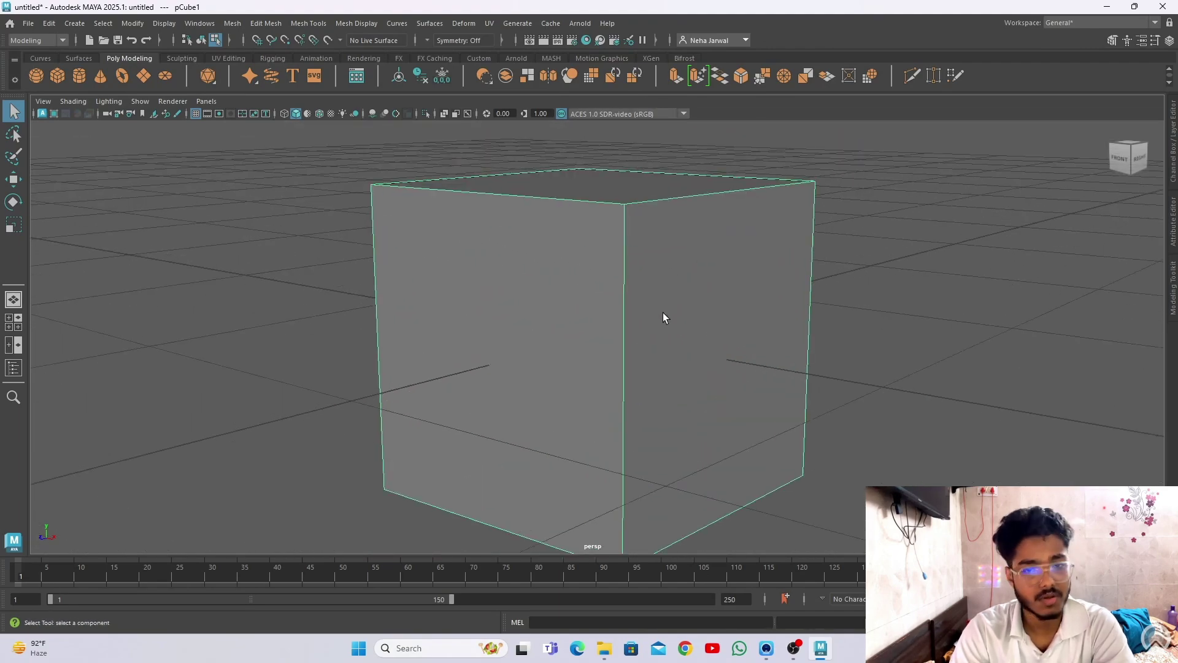
scroll(664, 325, down, 9)
scroll(665, 330, up, 4)
scroll(665, 332, down, 3)
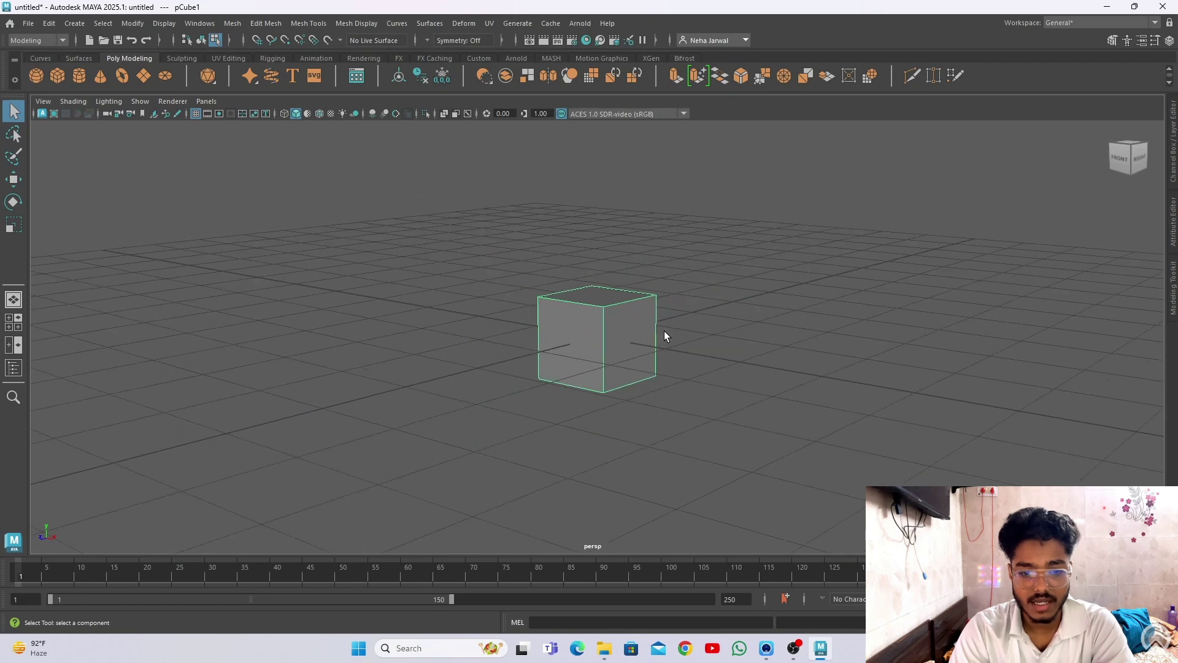
View the cube from its right side and examine that face at several distances.
alt+drag(665, 330, 615, 329)
scroll(614, 329, up, 2)
scroll(614, 329, down, 3)
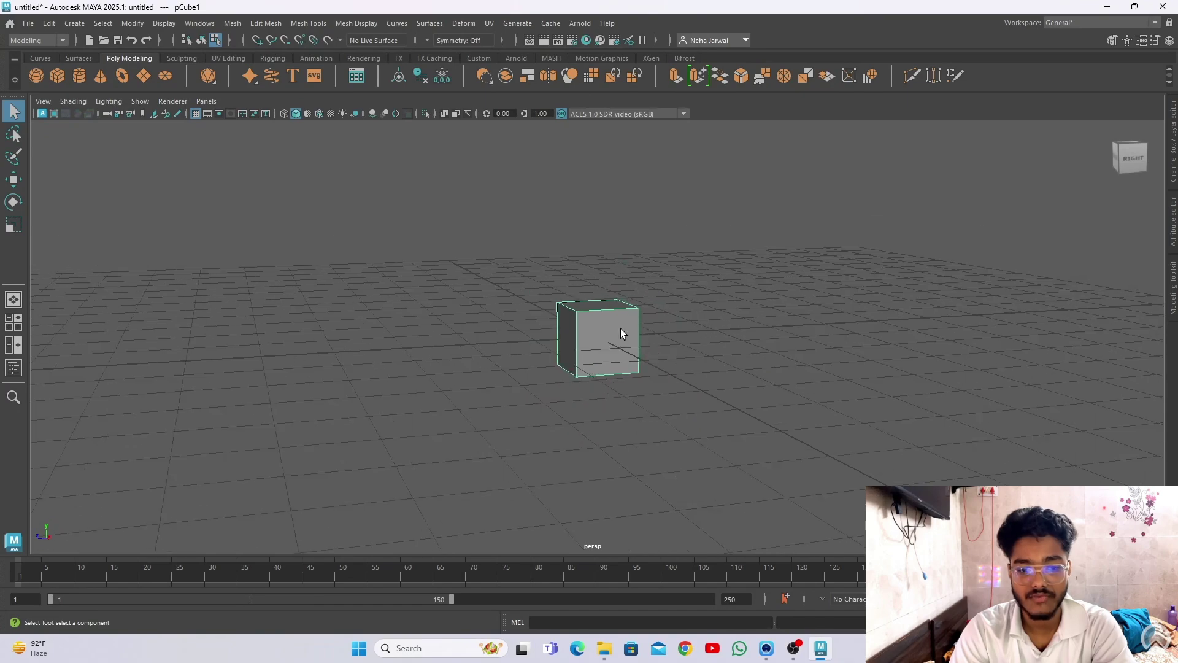
scroll(620, 329, up, 4)
scroll(620, 329, down, 2)
scroll(631, 352, up, 4)
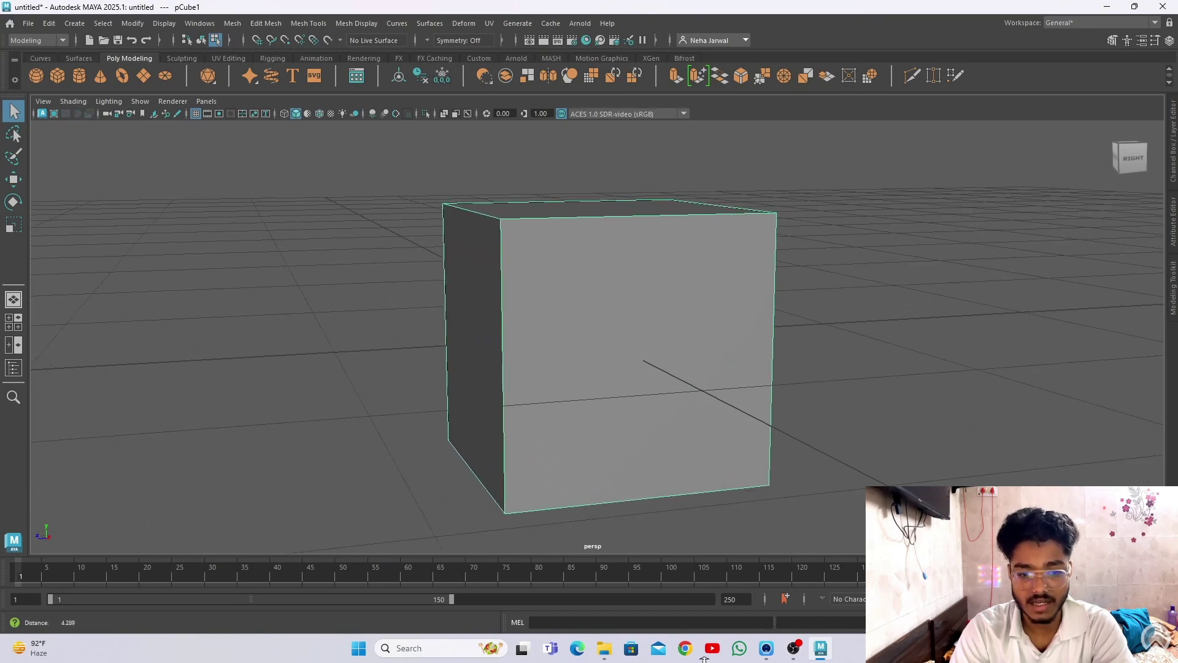
scroll(614, 331, down, 5)
scroll(600, 298, up, 2)
scroll(600, 298, up, 3)
scroll(599, 508, down, 1)
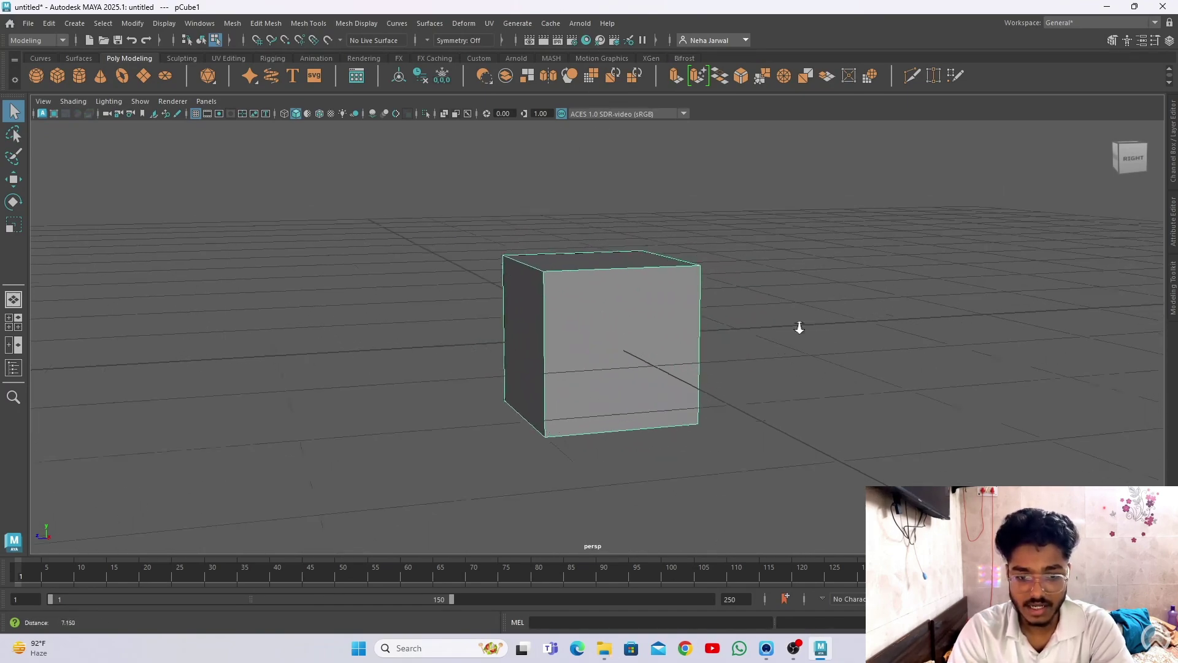
scroll(800, 326, down, 1)
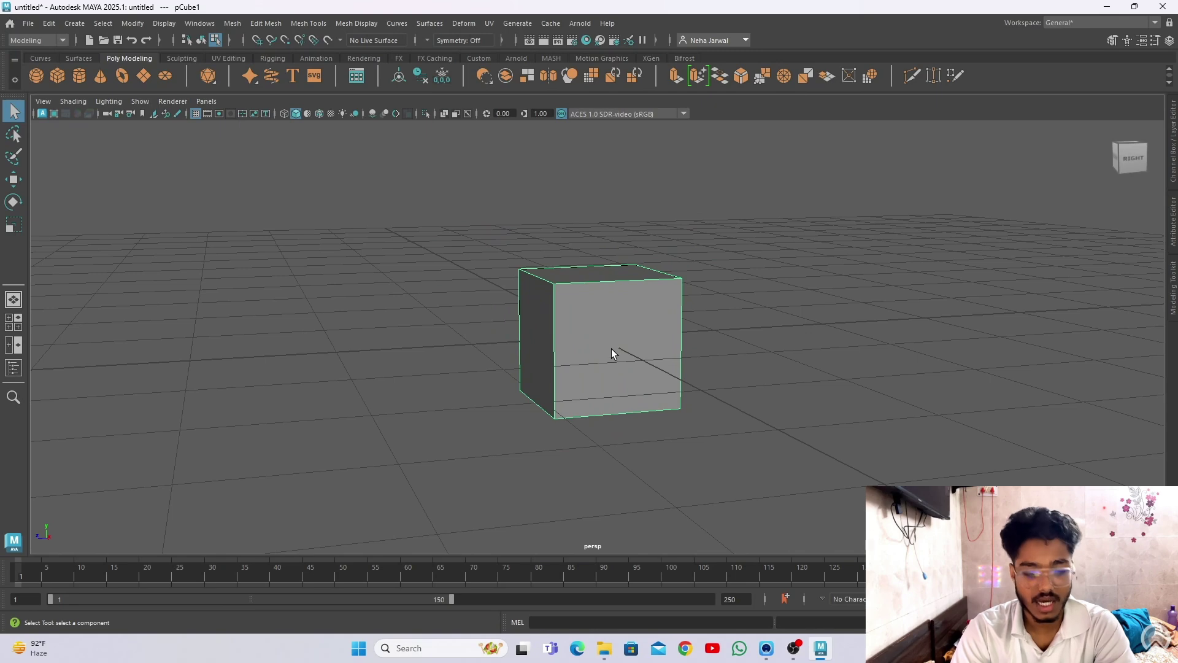
Practise tumbling, panning and dollying around the cube to examine it from the front, right and above.
alt+middle_drag(664, 315, 634, 311)
alt+drag(634, 311, 826, 295)
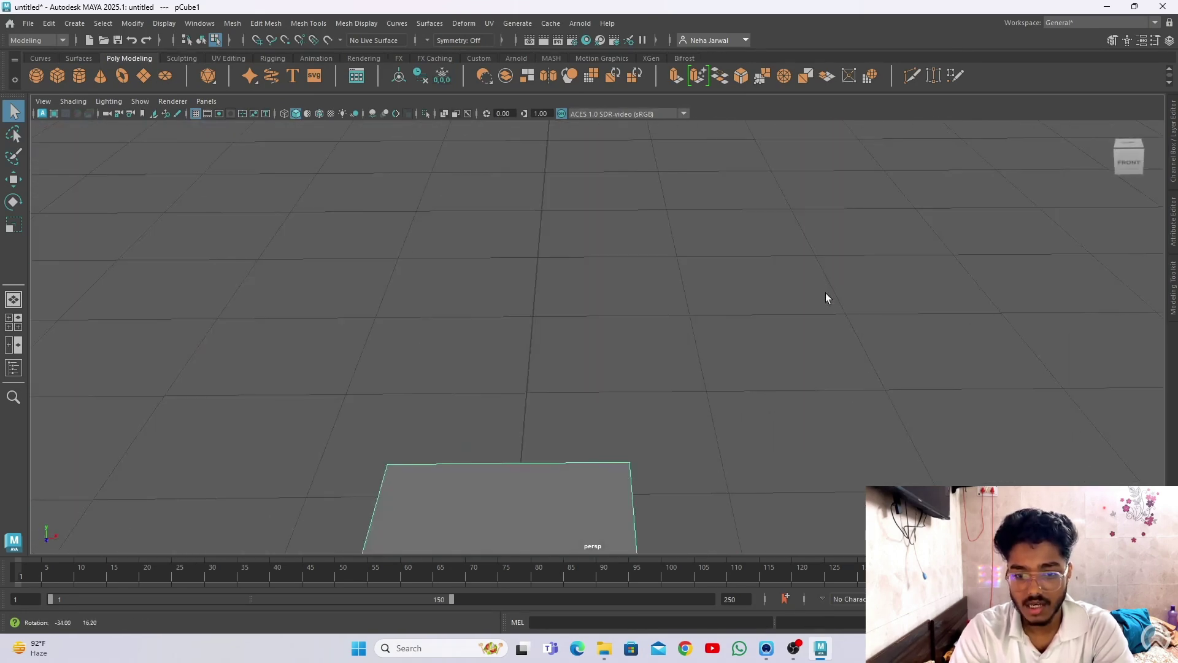
alt+right_drag(826, 294, 614, 184)
alt+drag(613, 184, 651, 300)
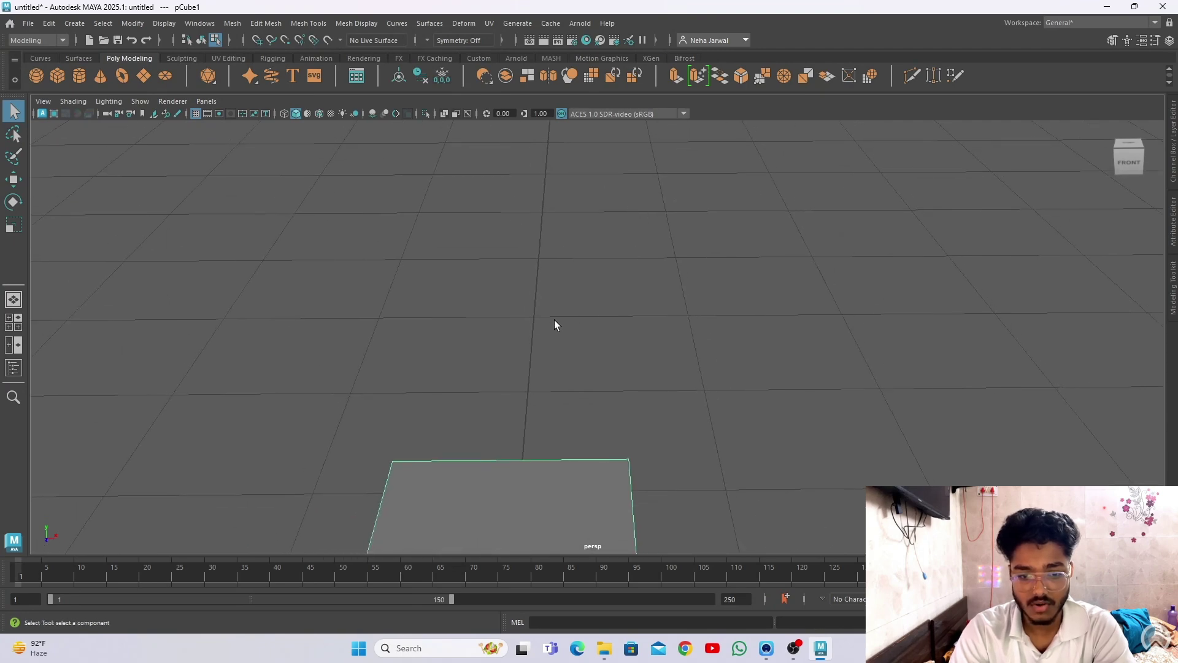
alt+drag(554, 325, 435, 329)
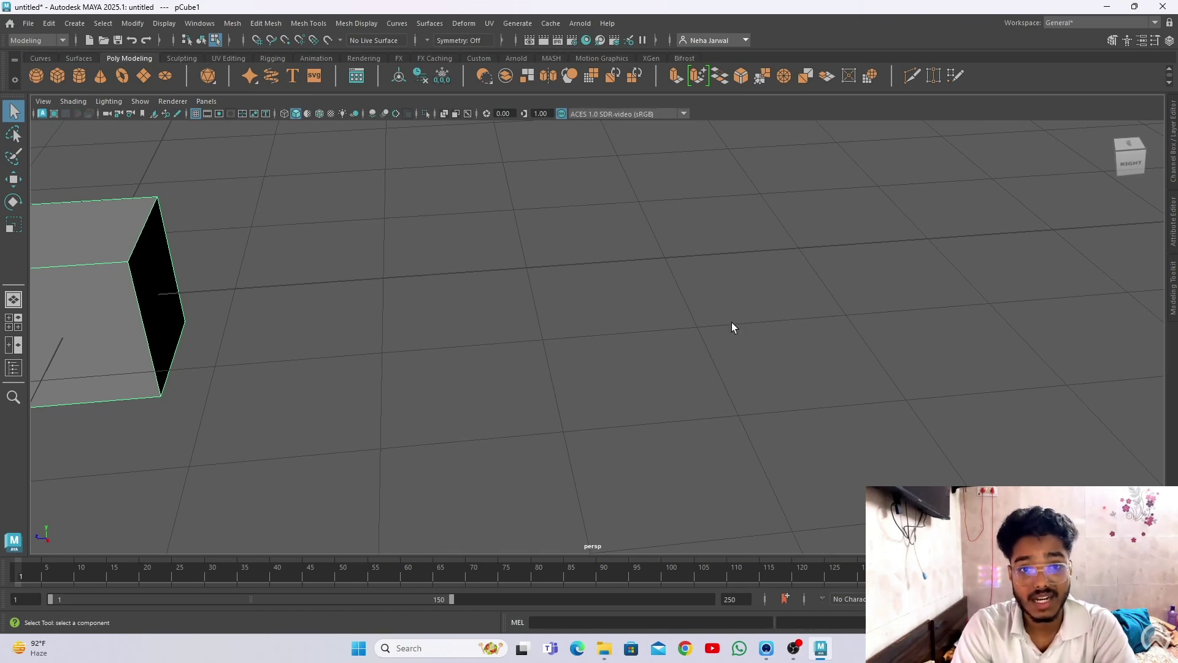
alt+middle_drag(734, 326, 649, 376)
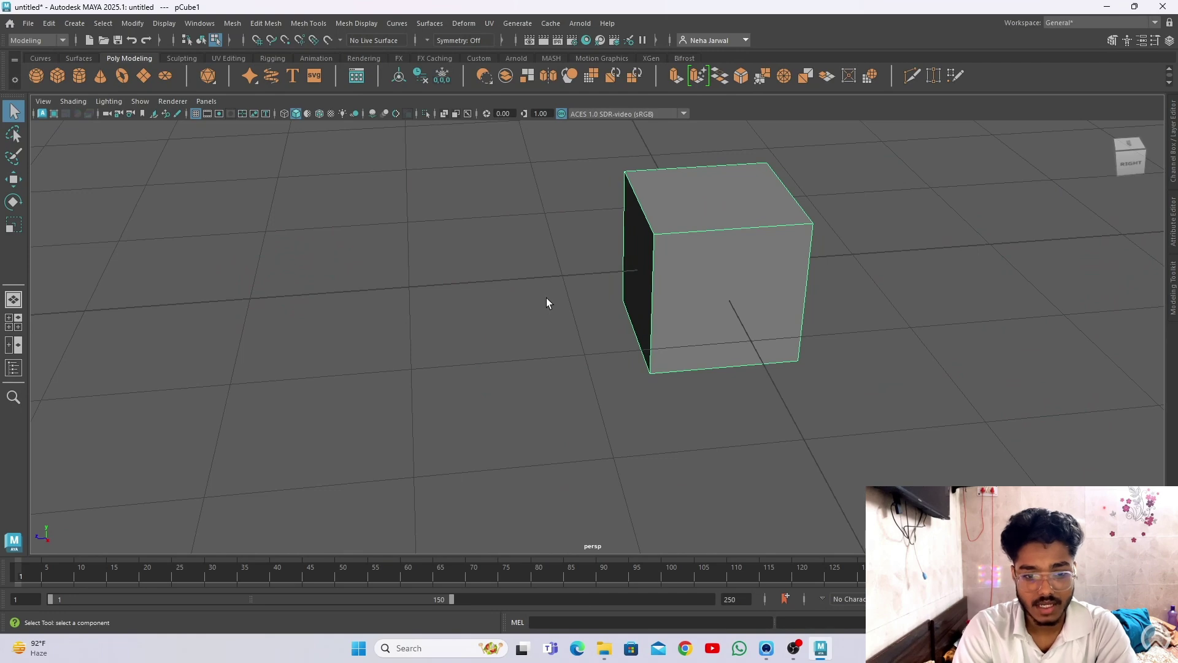
alt+drag(552, 326, 681, 379)
alt+right_drag(791, 392, 708, 418)
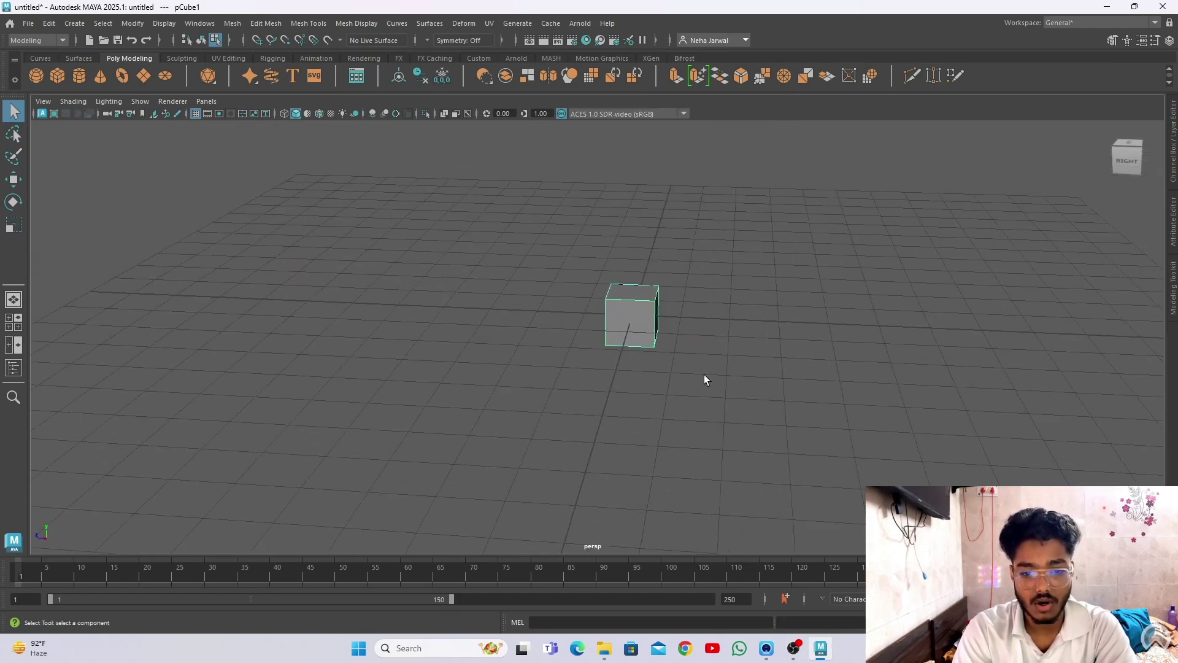
alt+middle_drag(705, 377, 770, 176)
alt+drag(771, 176, 614, 383)
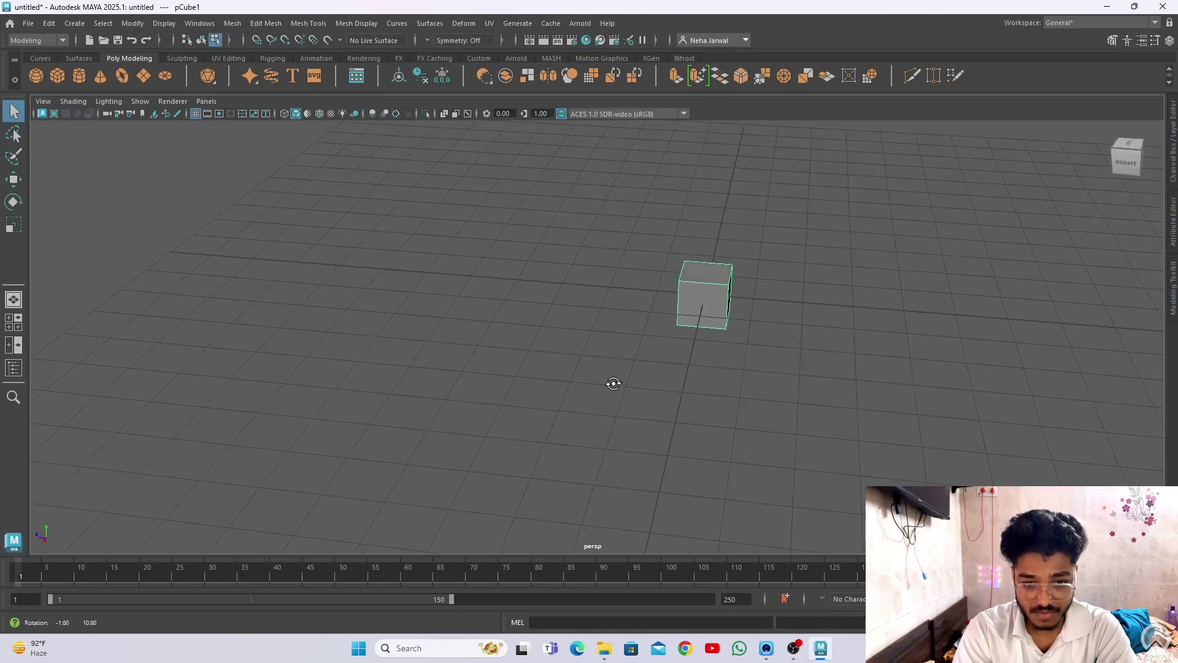
Return the cube from component mode to object mode and select it with the Move tool.
alt+middle_drag(741, 376, 625, 370)
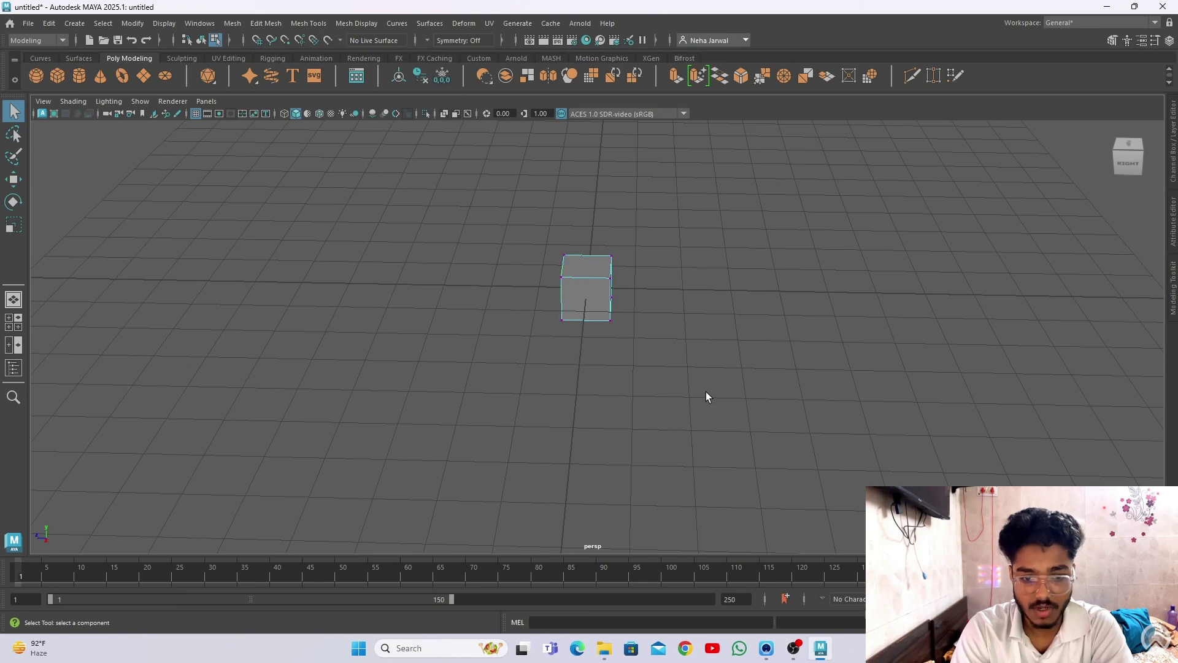
right_drag(569, 314, 614, 245)
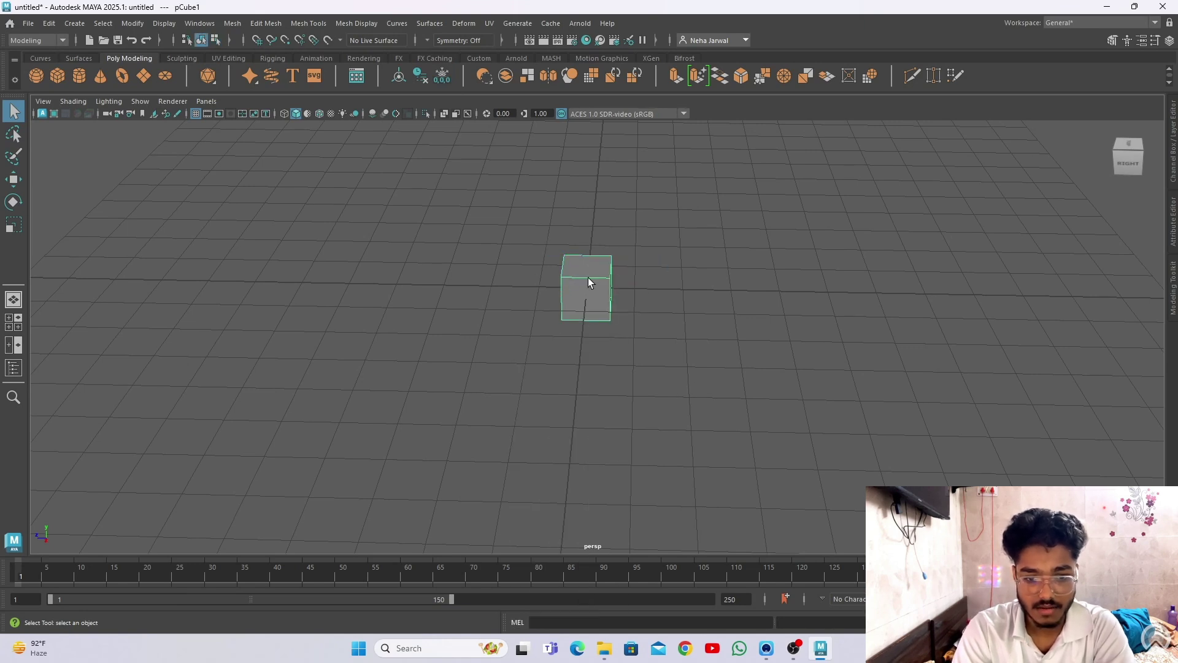
key(w)
click(594, 278)
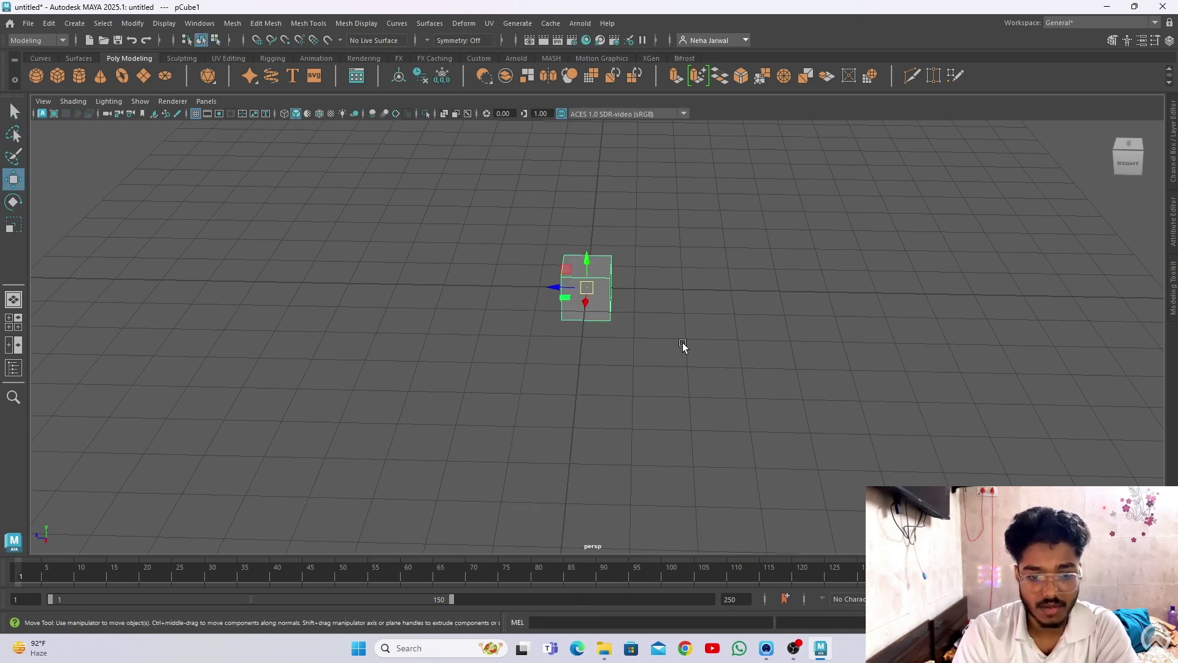
click(644, 321)
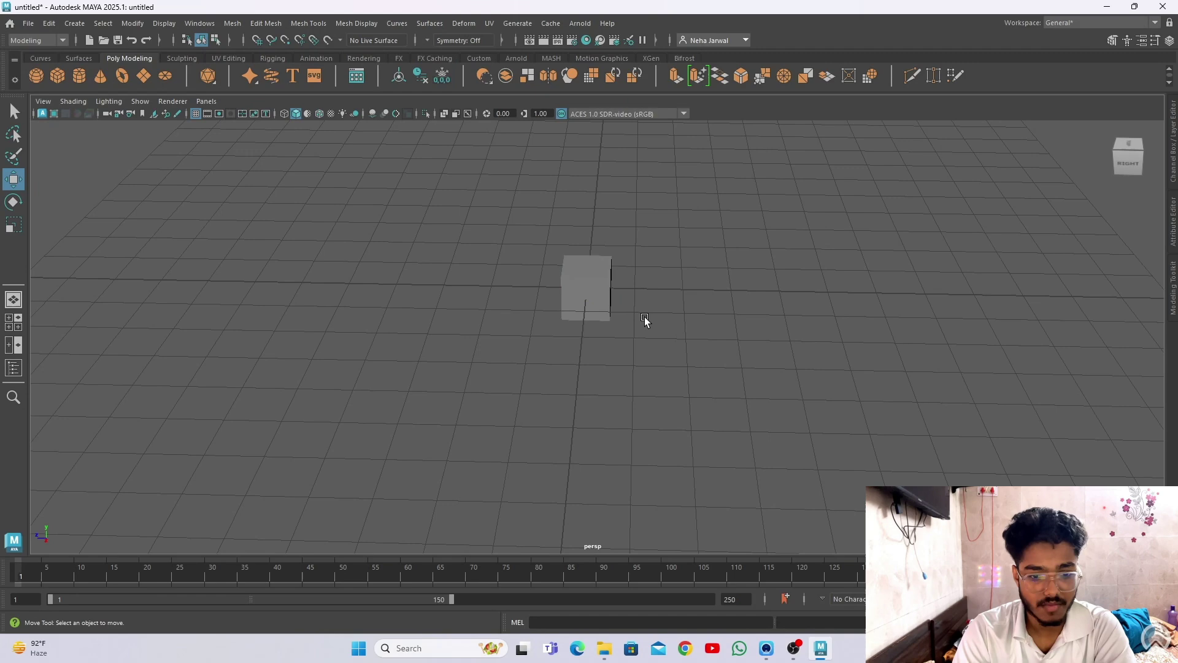
click(599, 303)
alt+drag(621, 305, 657, 379)
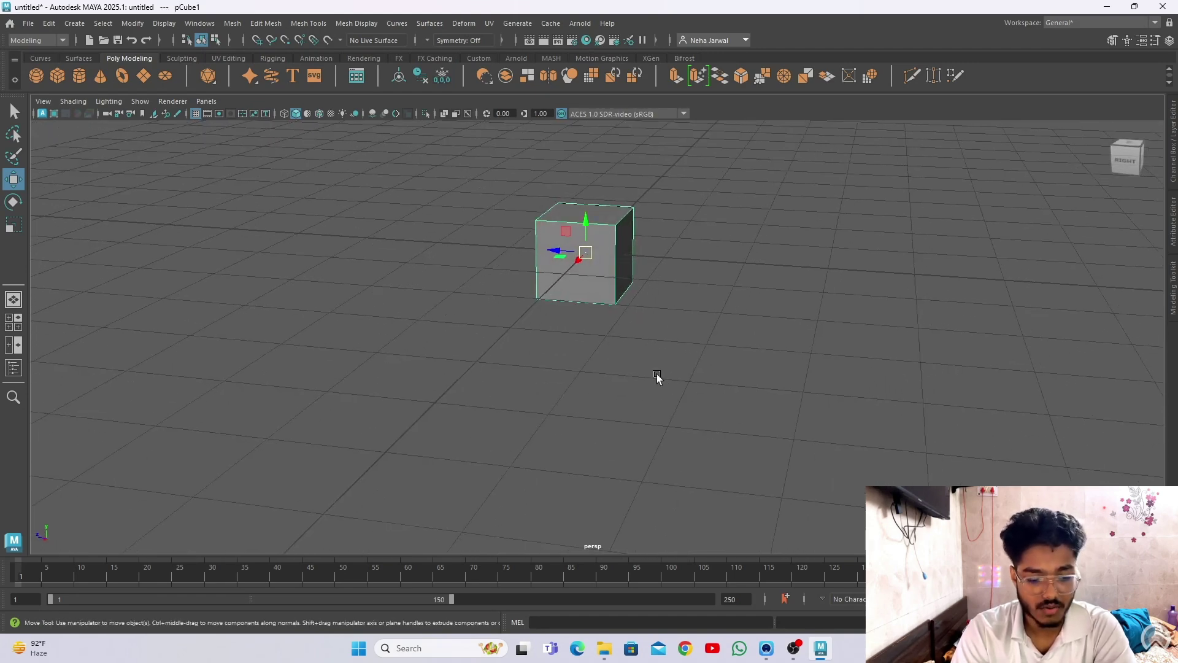
Compare the Select and Move tools on the cube, and raise it along the Y axis to about 1 cm.
key(q)
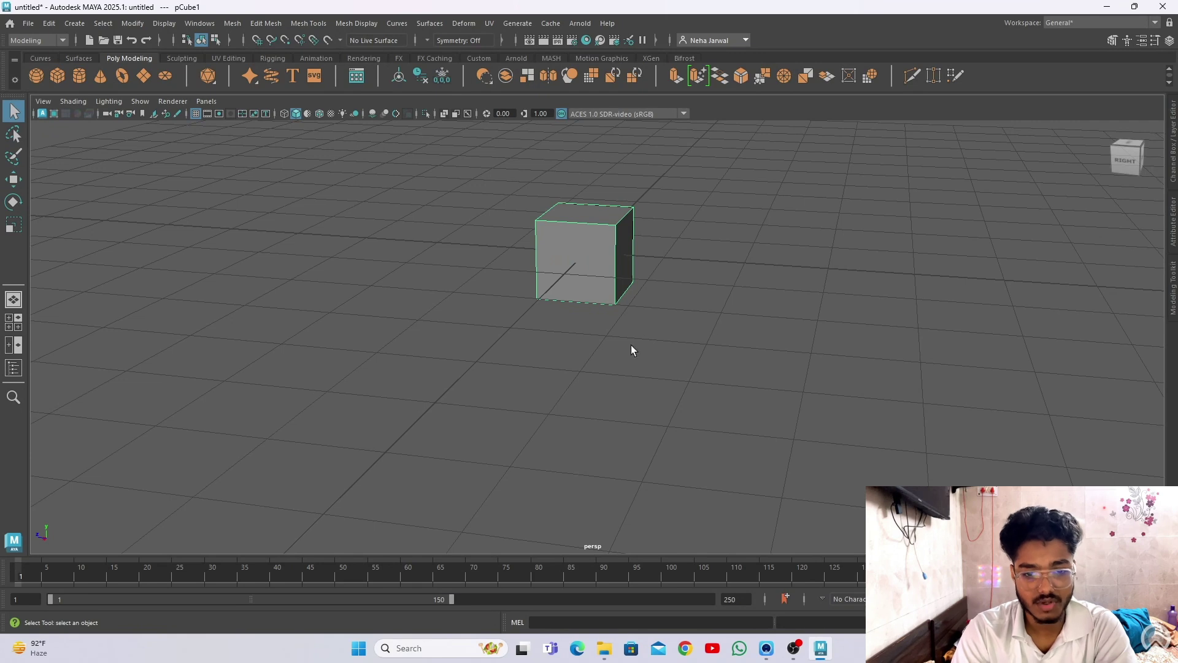
key(w)
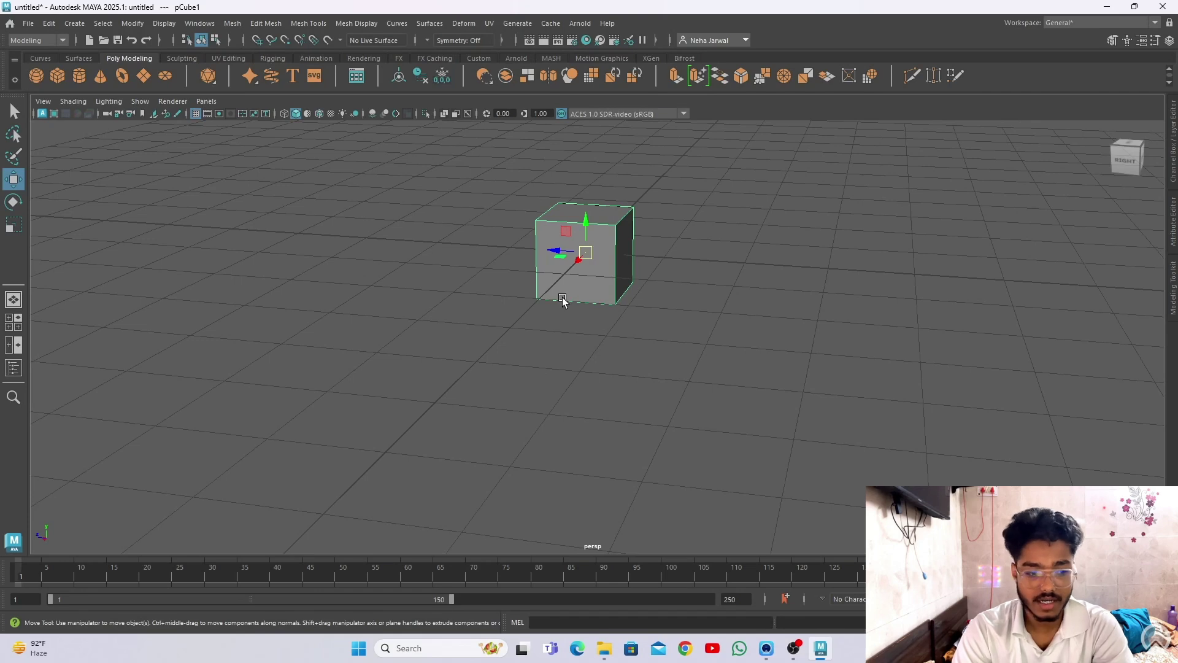
alt+drag(563, 299, 410, 371)
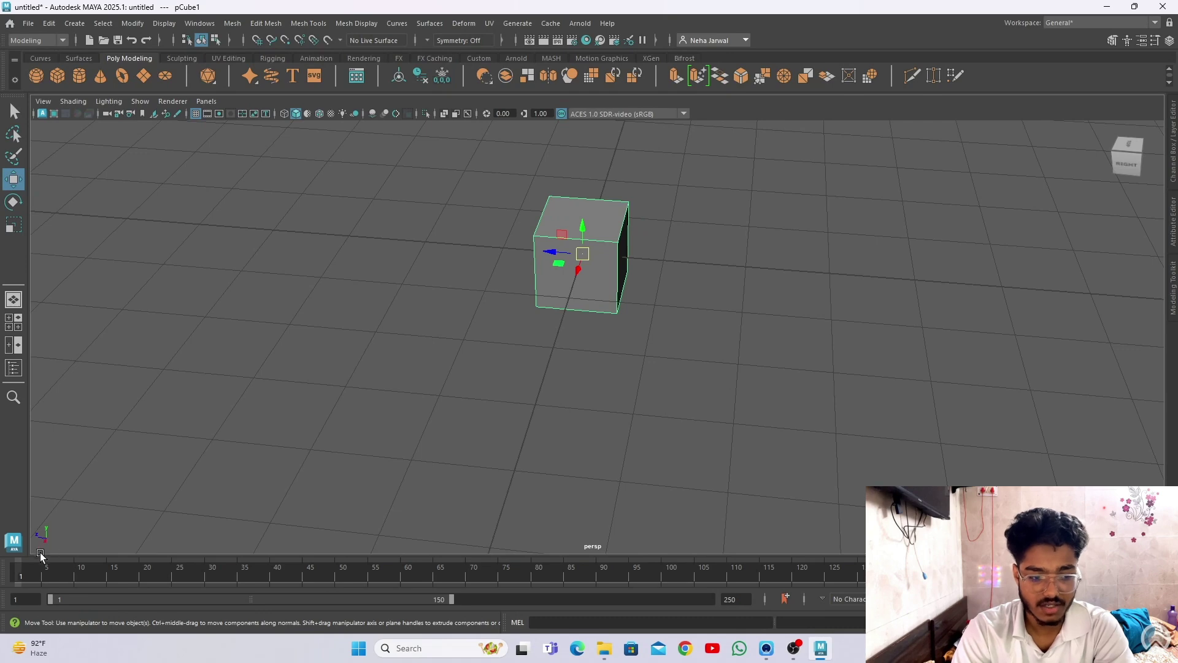
alt+drag(591, 289, 599, 273)
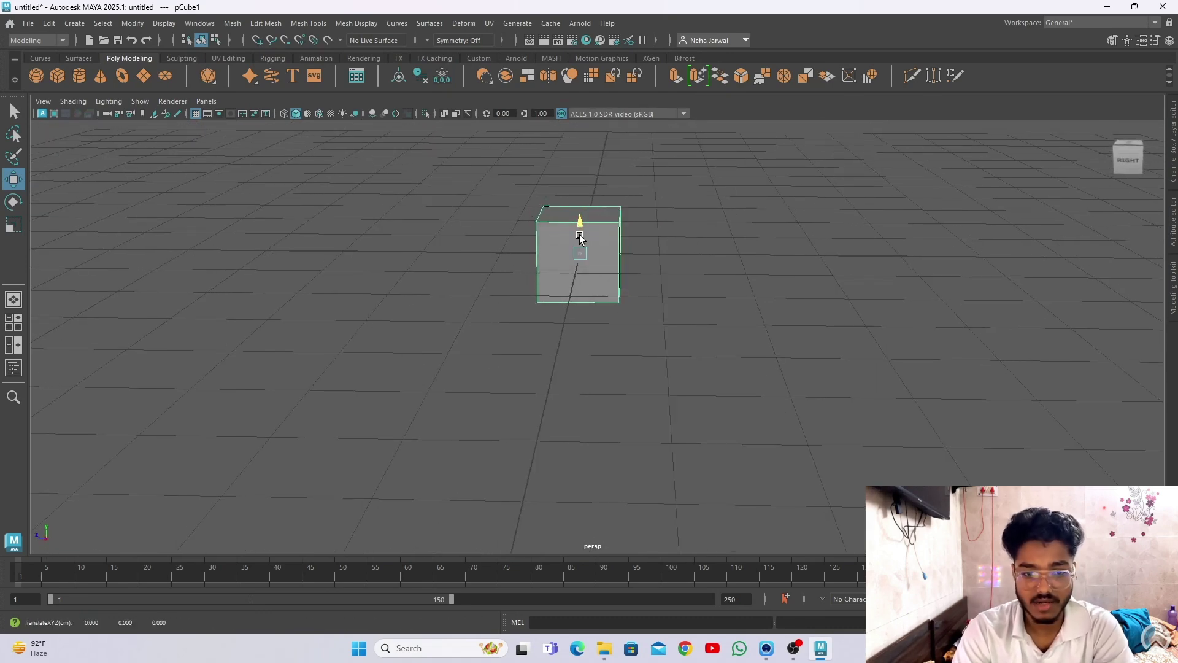
drag(579, 234, 588, 101)
alt+drag(621, 336, 595, 403)
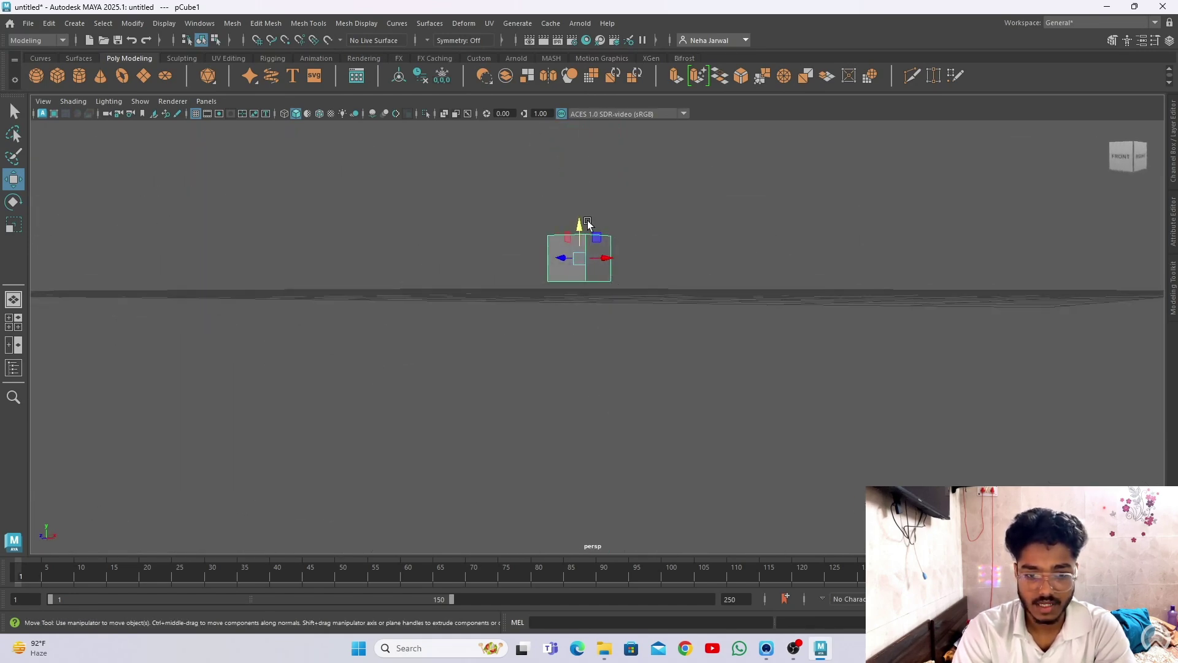
mouse_move(583, 226)
mouse_down()
mouse_move(613, 310)
mouse_move(598, 494)
mouse_move(588, 121)
mouse_move(579, 442)
mouse_move(583, 227)
mouse_up()
Move the cube along the X axis to about -3.9 cm and shift it slightly along the Z axis.
alt+drag(639, 300, 580, 257)
alt+drag(526, 347, 690, 316)
drag(613, 248, 668, 253)
mouse_move(564, 241)
mouse_down()
mouse_move(241, 241)
mouse_move(886, 241)
mouse_move(279, 241)
mouse_move(738, 242)
mouse_move(570, 248)
mouse_up()
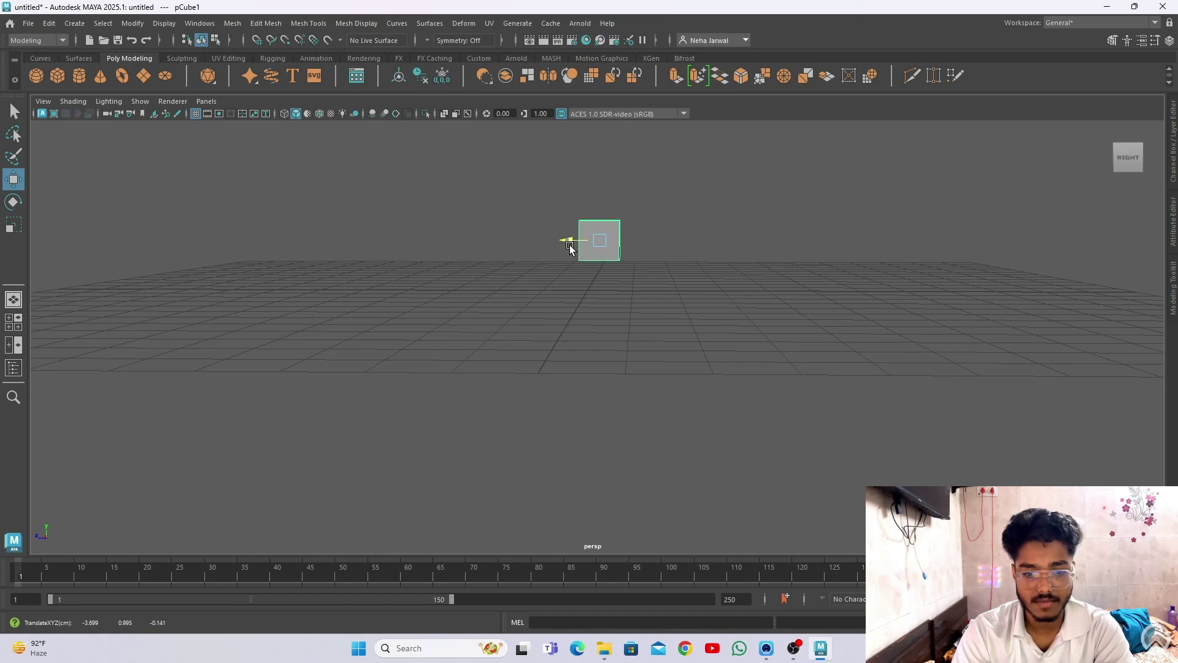
Examine the moved cube from several angles and distances, checking its position and move handles against the grid.
alt+drag(571, 304, 743, 308)
alt+drag(397, 283, 436, 292)
alt+drag(587, 273, 524, 428)
alt+right_drag(525, 428, 669, 522)
alt+drag(550, 497, 561, 300)
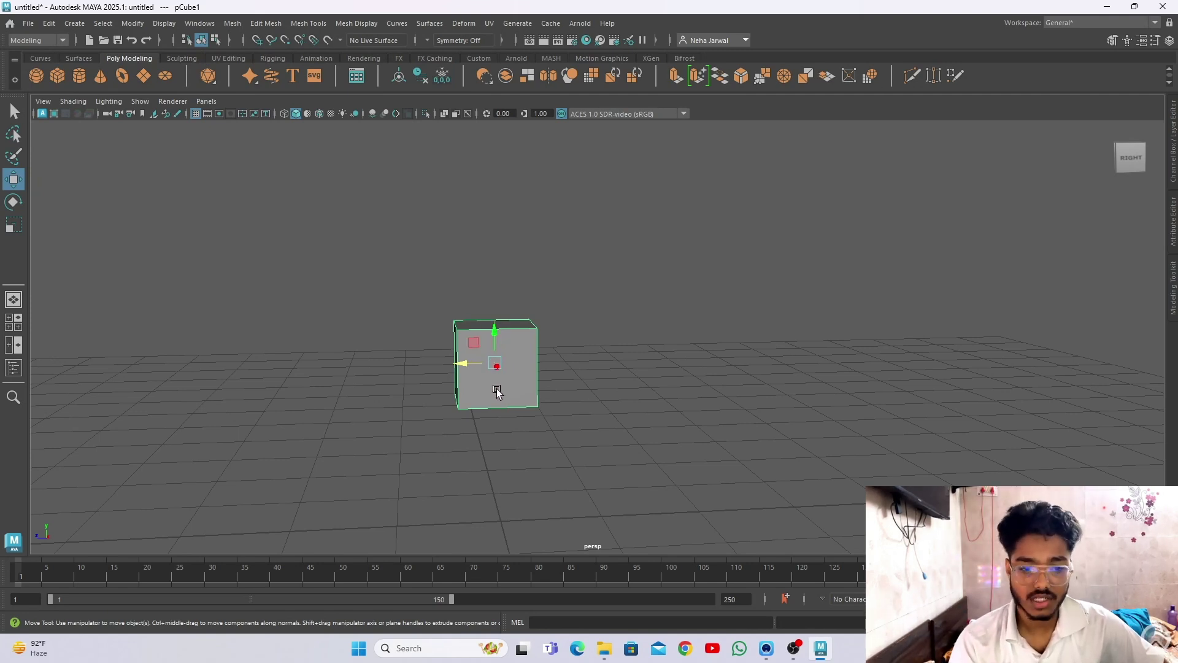
drag(501, 343, 498, 343)
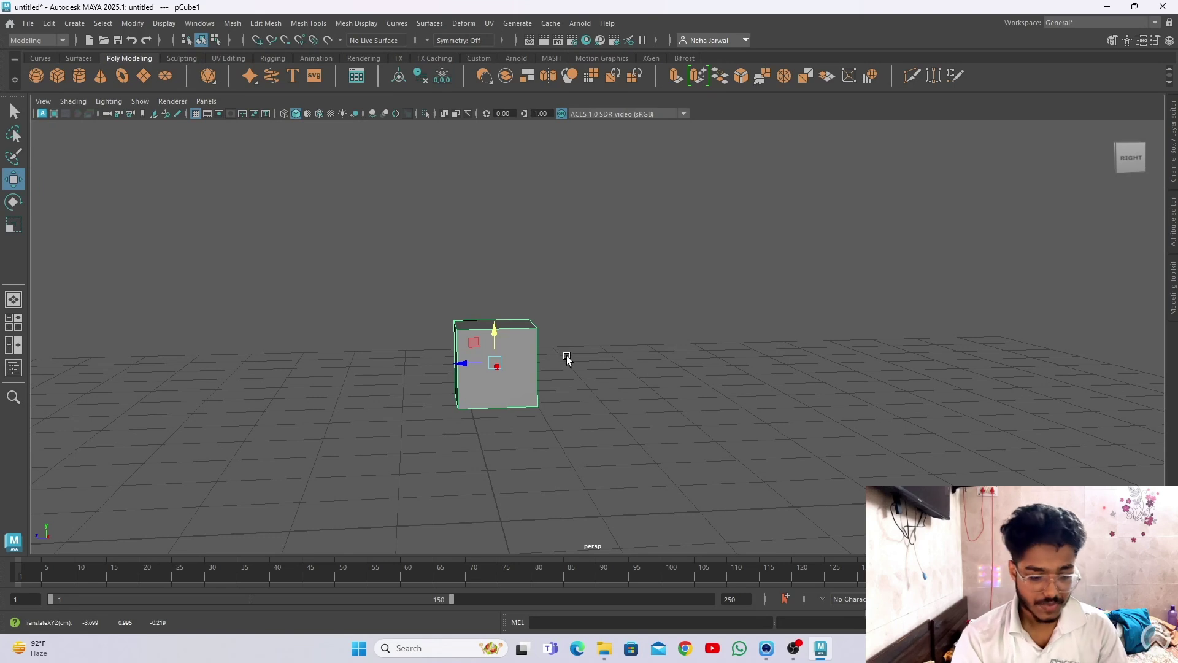
alt+drag(540, 407, 521, 412)
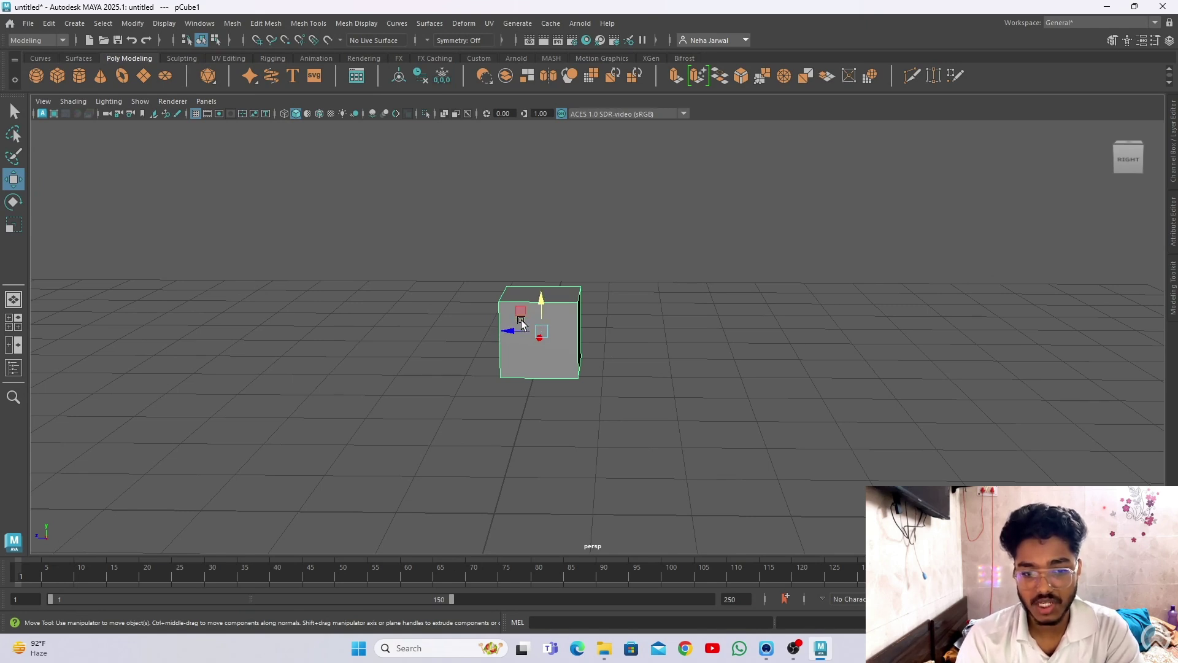
Slide the cube across the YZ plane several times with the Move manipulator's plane handle, checking the movement from different angles.
drag(521, 317, 461, 295)
alt+drag(461, 294, 640, 422)
scroll(638, 422, down, 6)
mouse_move(420, 385)
mouse_down()
mouse_move(493, 377)
mouse_move(301, 354)
mouse_move(482, 300)
mouse_move(357, 400)
mouse_move(504, 393)
mouse_move(399, 371)
mouse_move(410, 335)
mouse_move(392, 208)
mouse_move(436, 342)
mouse_move(416, 381)
mouse_up()
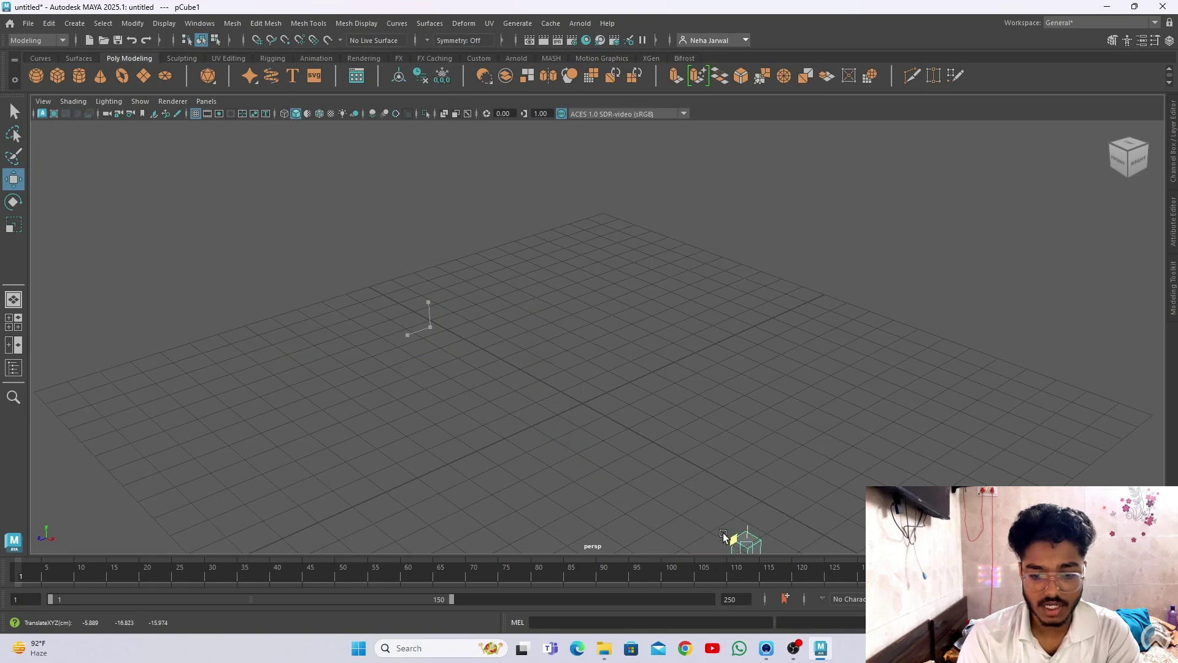
alt+drag(361, 340, 487, 406)
drag(373, 406, 549, 435)
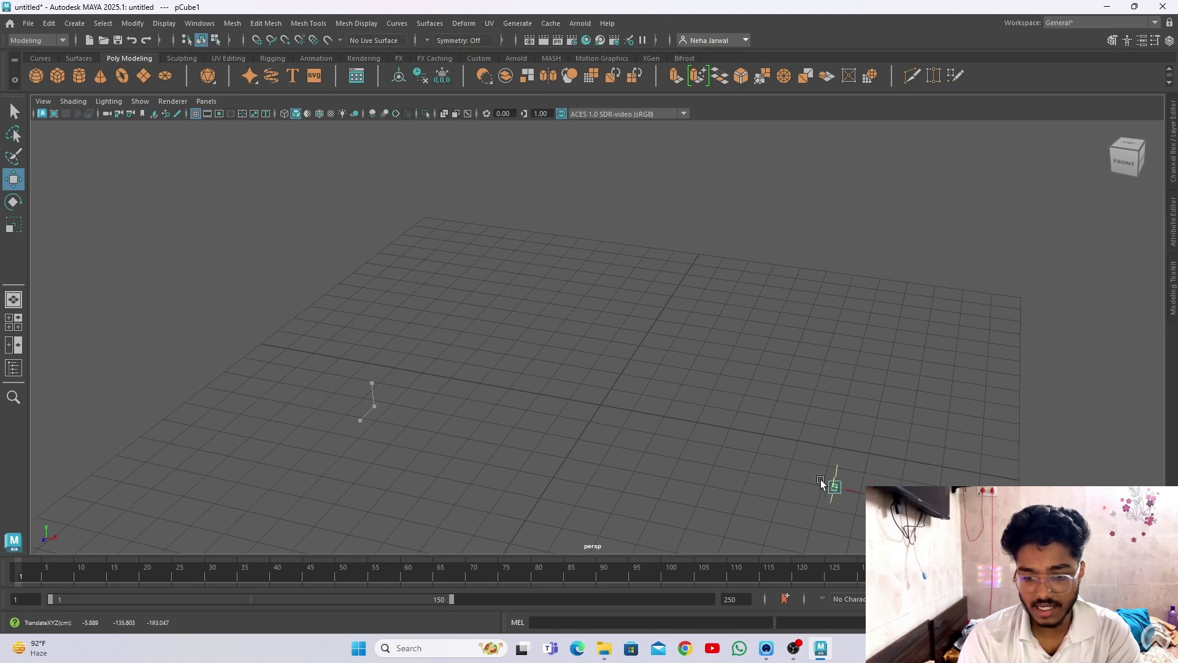
alt+drag(628, 445, 343, 358)
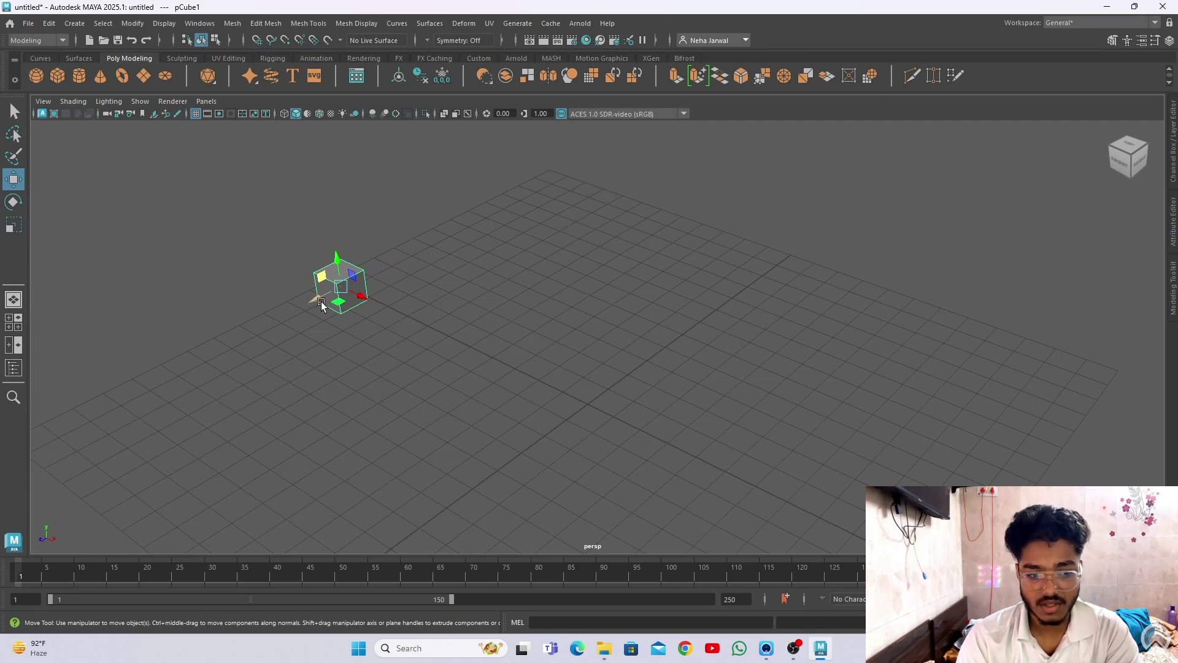
Slide the cube across the XZ plane and move it freely away from the grid, framing it to check its position.
drag(341, 307, 513, 378)
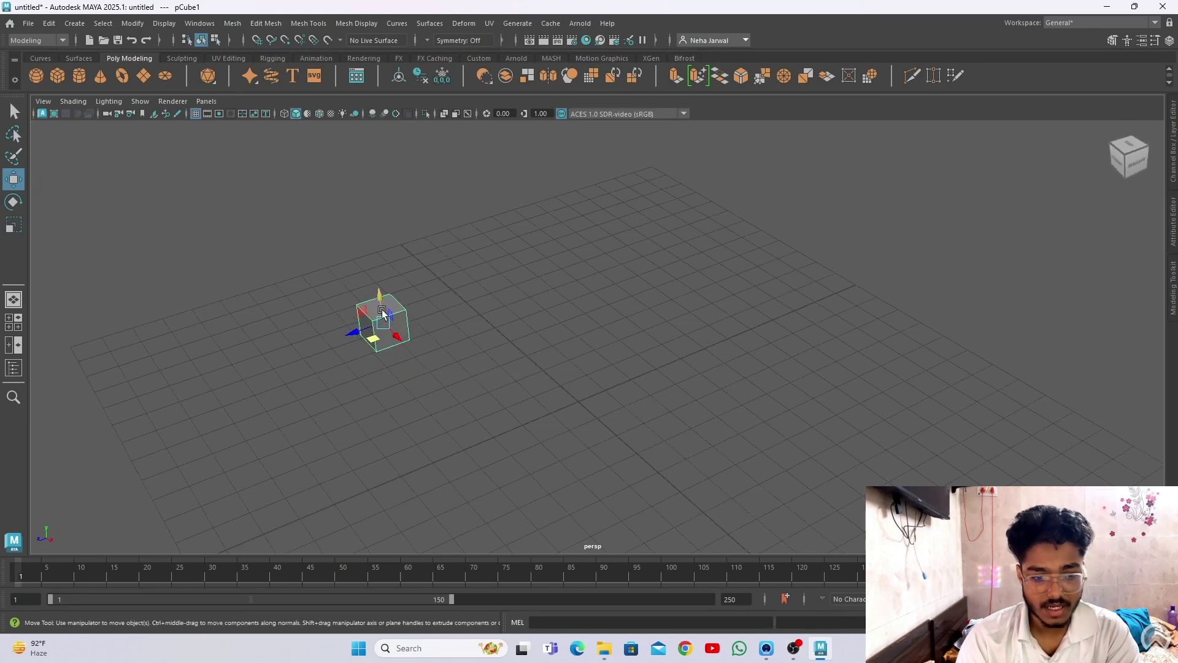
drag(391, 316, 385, 325)
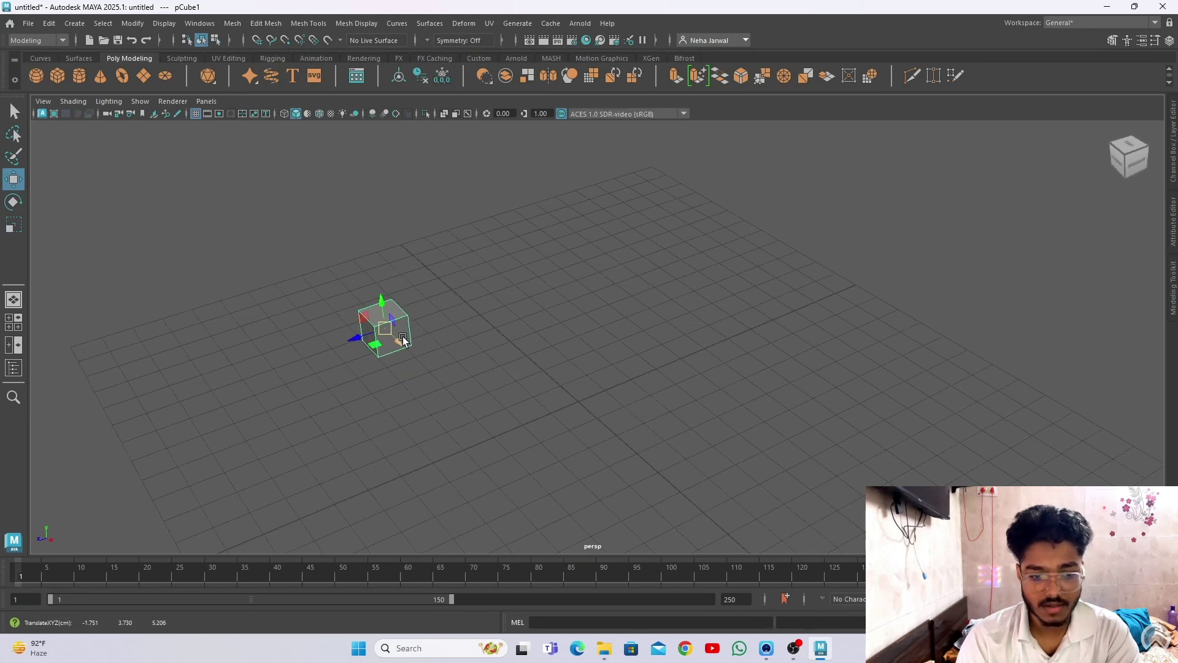
drag(428, 207, 105, 415)
key(f)
scroll(233, 418, down, 15)
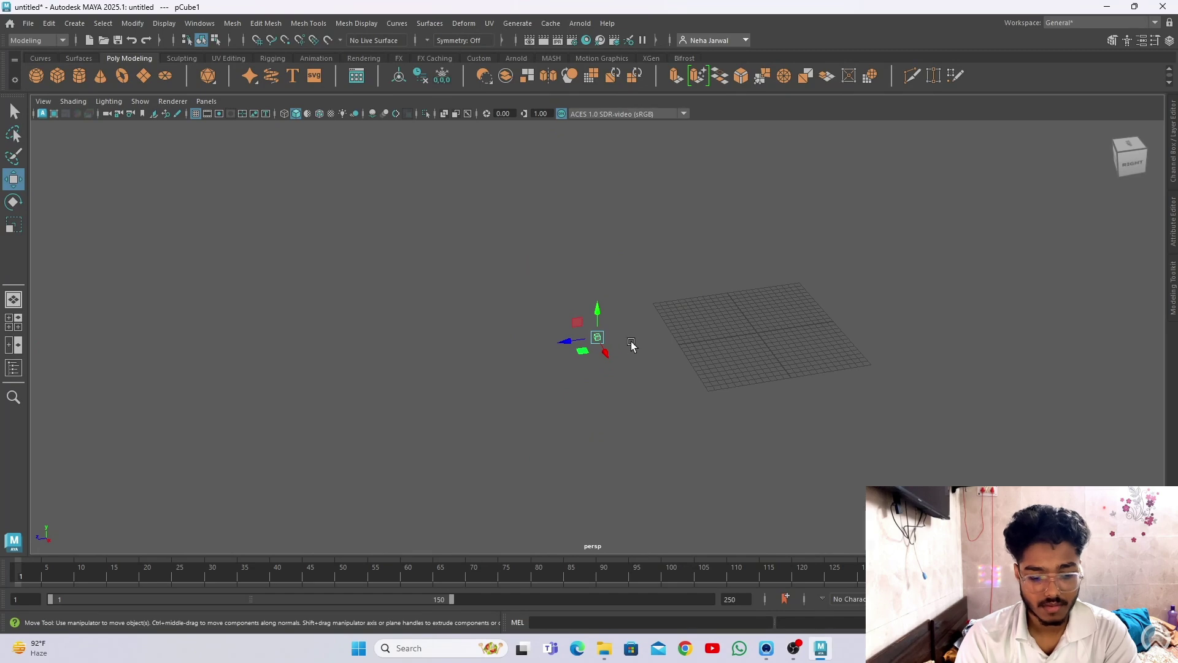
Replace the displaced cube with a new polygon cube at the centre of the grid and frame it.
click(58, 77)
key(f)
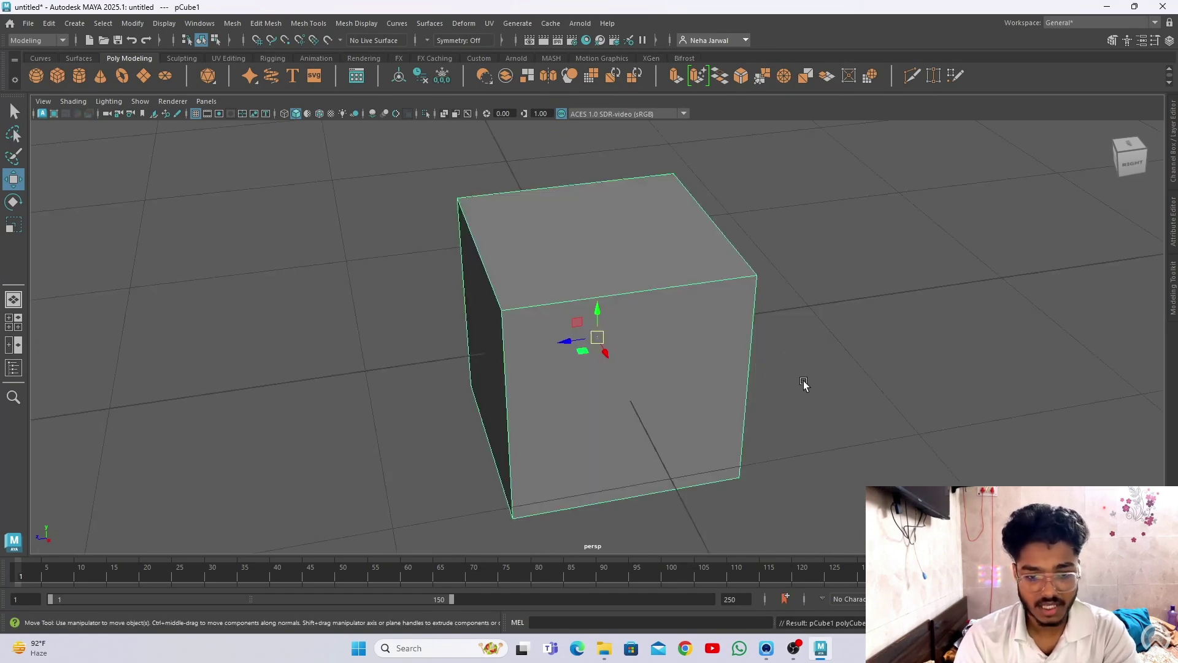
scroll(800, 376, down, 2)
scroll(683, 324, down, 2)
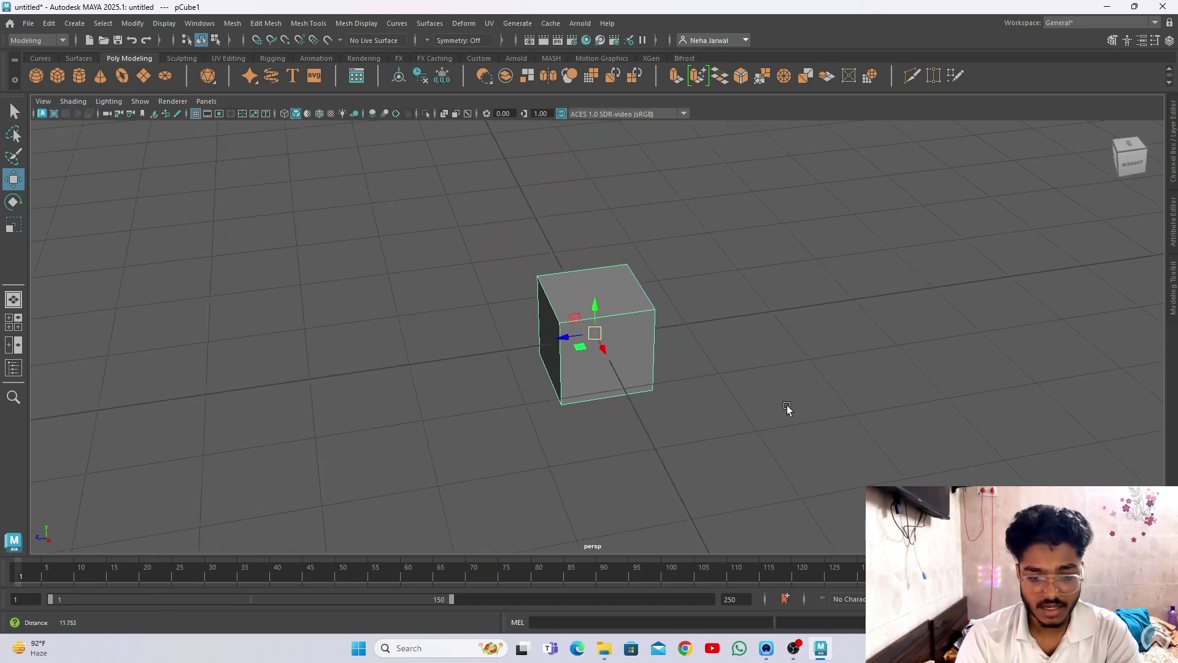
mouse_move(786, 407)
alt+mouse_down()
mouse_move(828, 468)
mouse_move(768, 400)
alt+mouse_up()
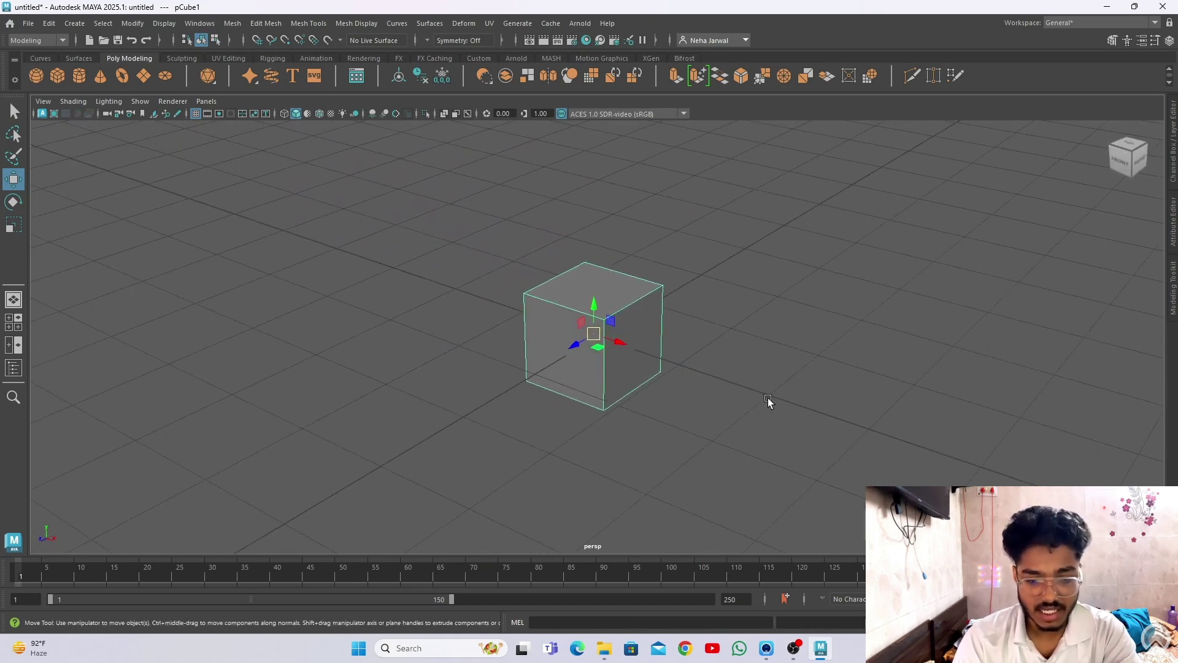
Rotate the cube to about -29° around the X axis, and tilt it further around the other axes and freely.
key(e)
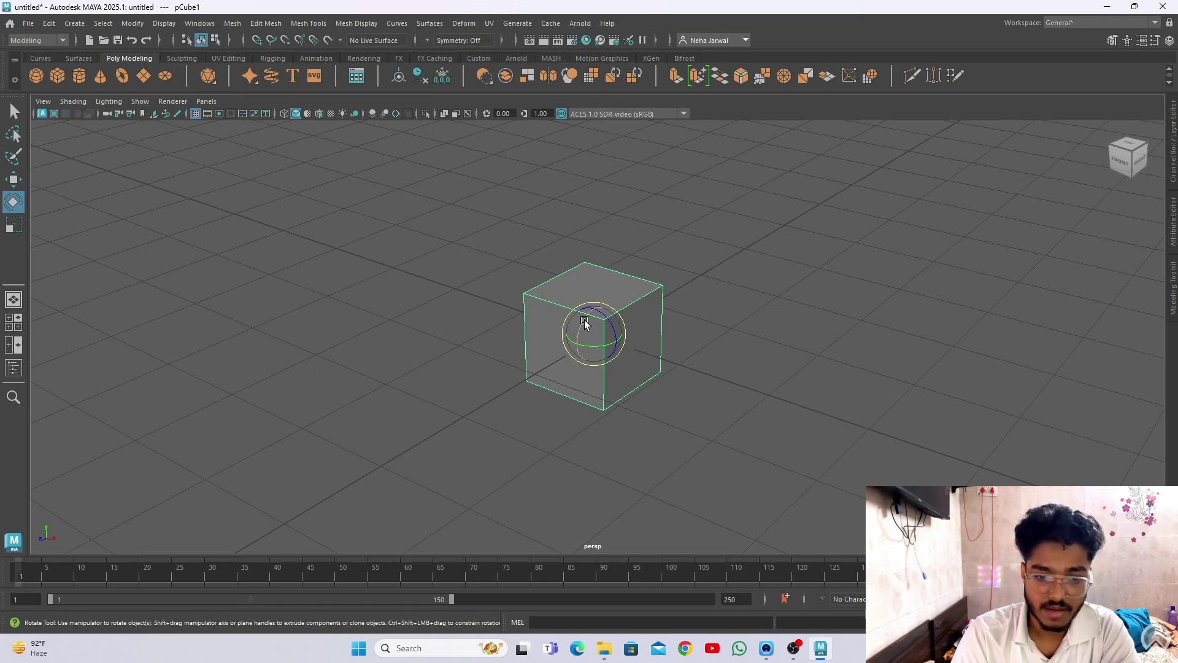
mouse_move(584, 319)
mouse_down()
mouse_move(573, 341)
mouse_move(599, 448)
mouse_move(861, 501)
mouse_move(811, 227)
mouse_move(863, 475)
mouse_move(683, 216)
mouse_move(581, 286)
mouse_move(555, 329)
mouse_move(570, 305)
mouse_up()
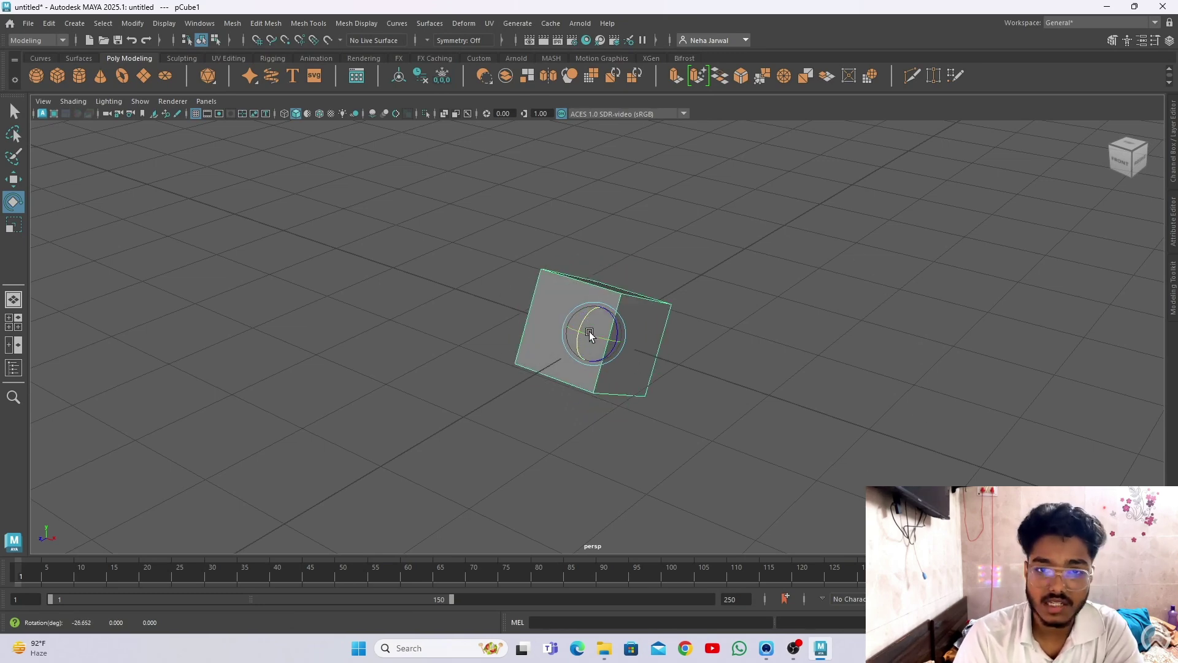
mouse_move(590, 331)
mouse_down()
mouse_move(715, 344)
mouse_move(628, 345)
mouse_move(547, 319)
mouse_move(598, 331)
mouse_move(601, 347)
mouse_move(624, 341)
mouse_move(593, 337)
mouse_move(601, 322)
mouse_up()
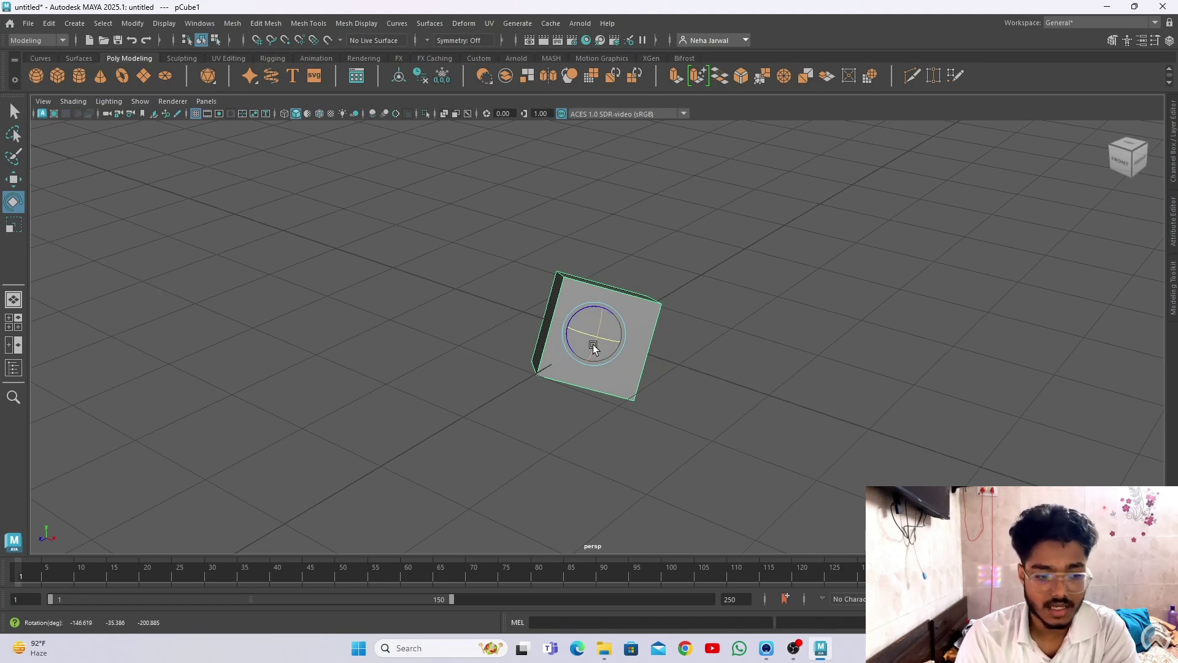
alt+drag(605, 363, 497, 342)
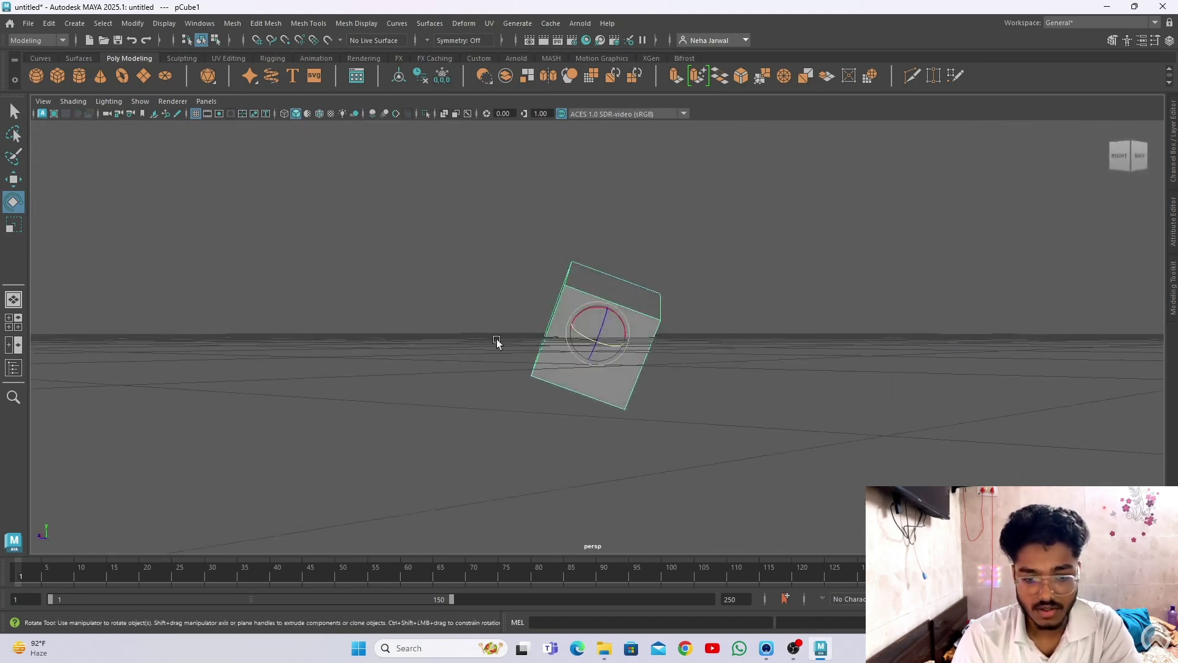
alt+drag(600, 334, 584, 384)
drag(597, 339, 468, 205)
scroll(492, 269, down, 5)
Delete the tilted cube and replace it with a new unrotated polygon cube at the centre of the grid.
key(r)
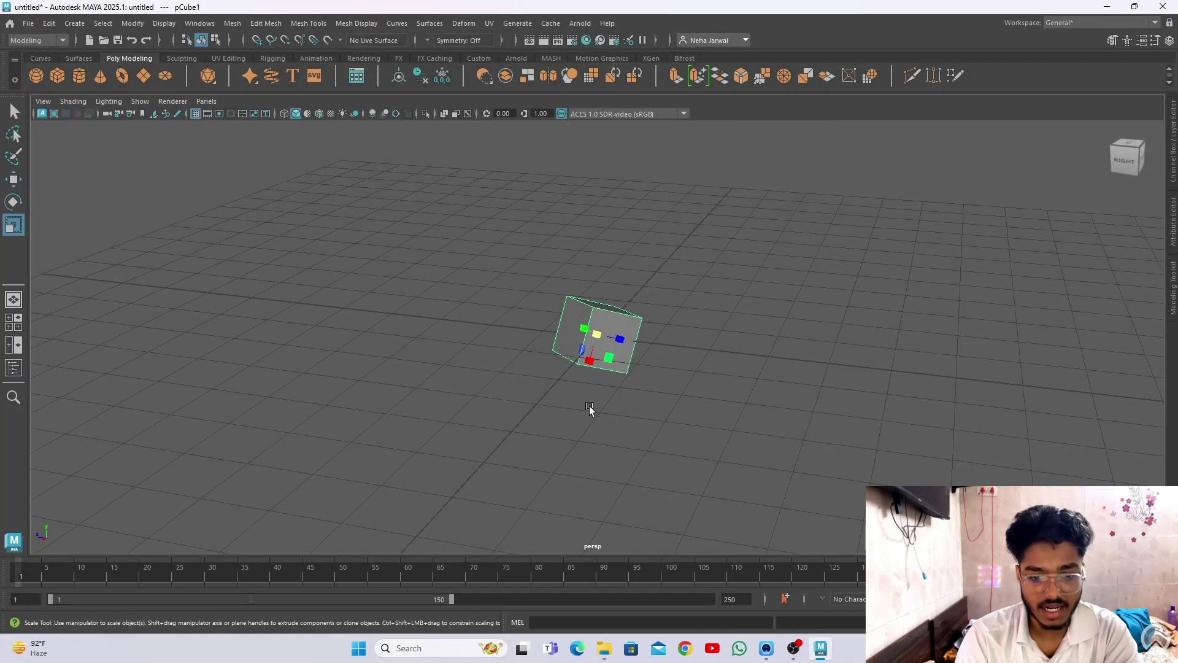
key(Delete)
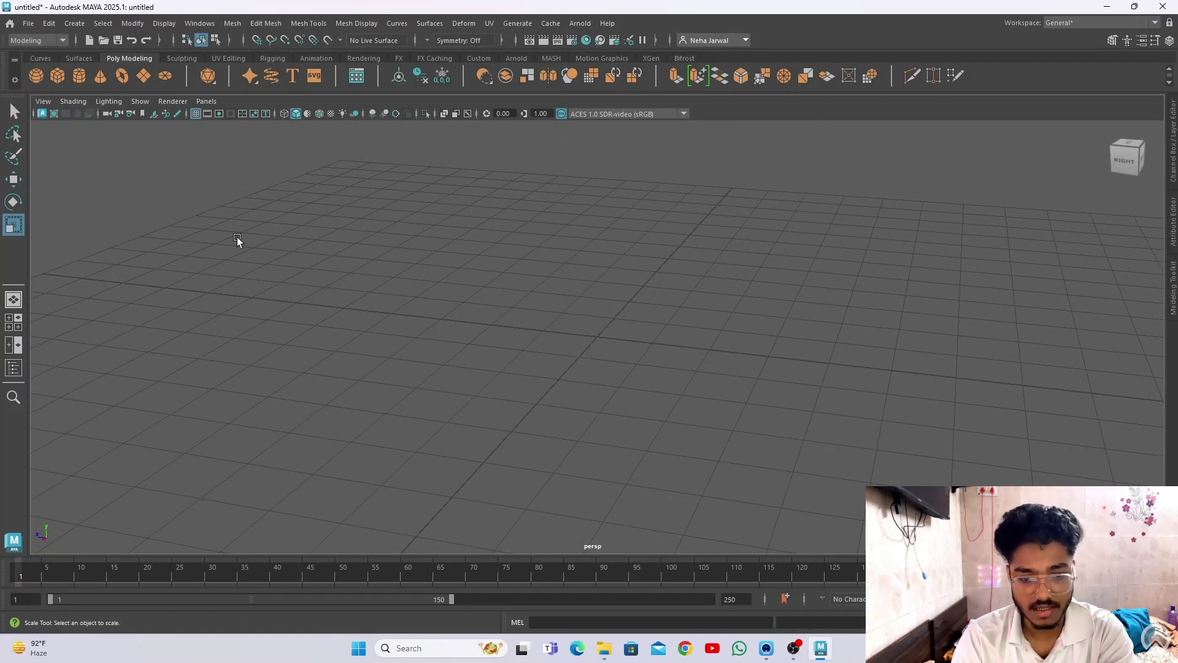
click(79, 76)
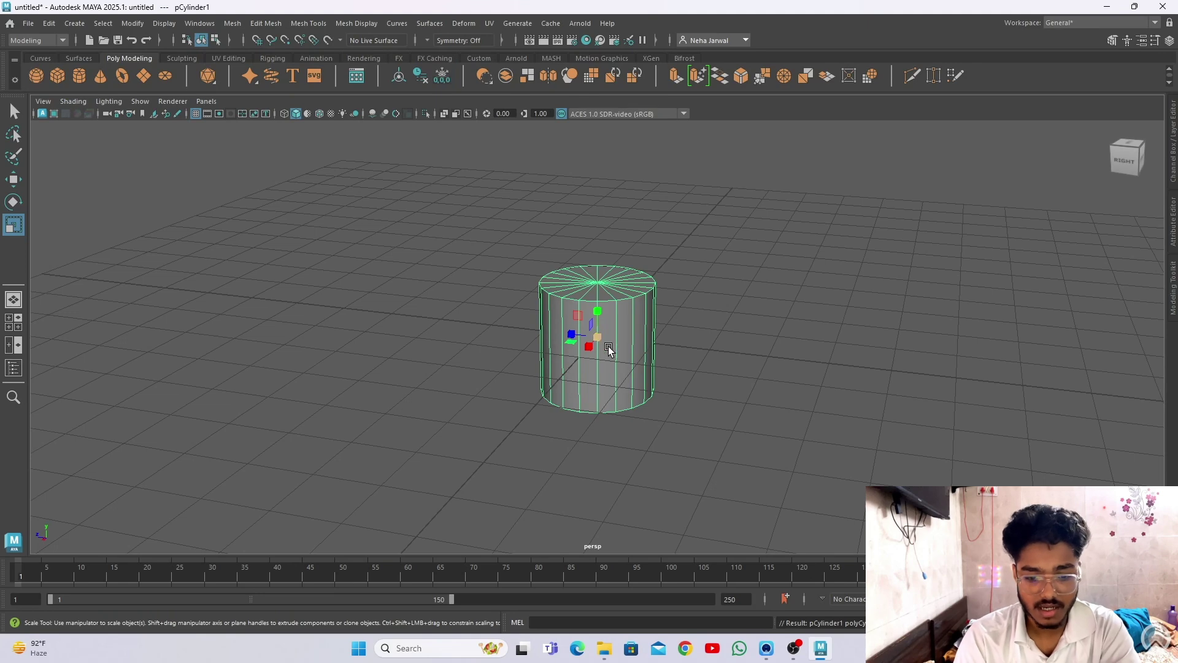
key(Delete)
click(57, 76)
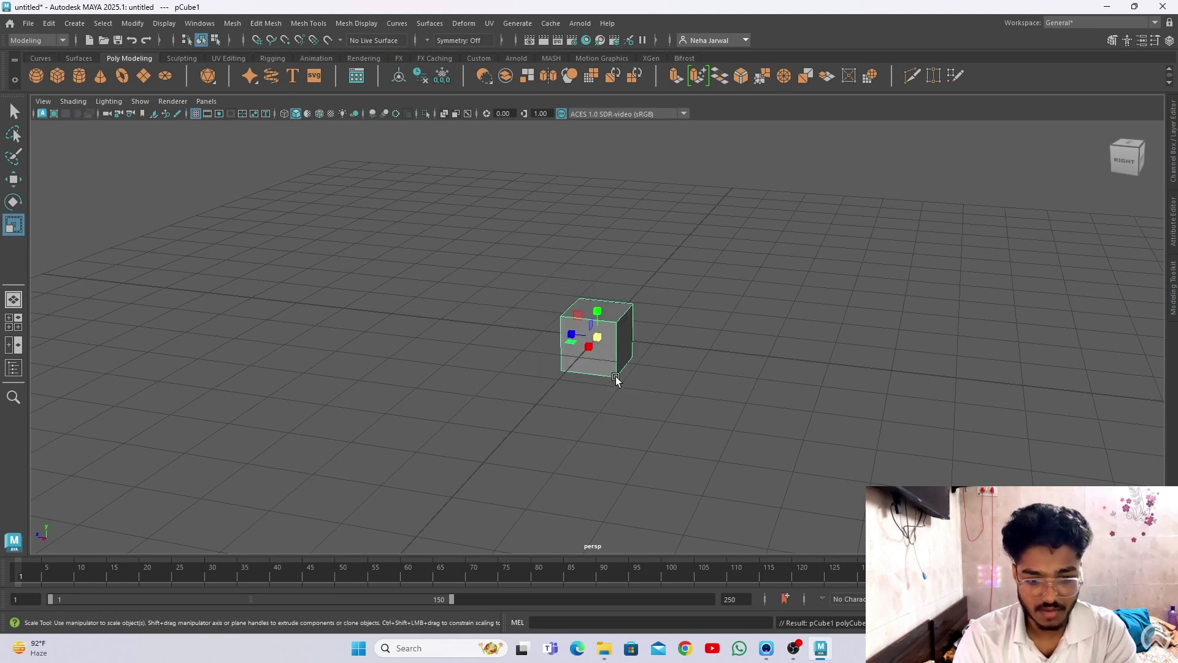
alt+drag(615, 380, 734, 454)
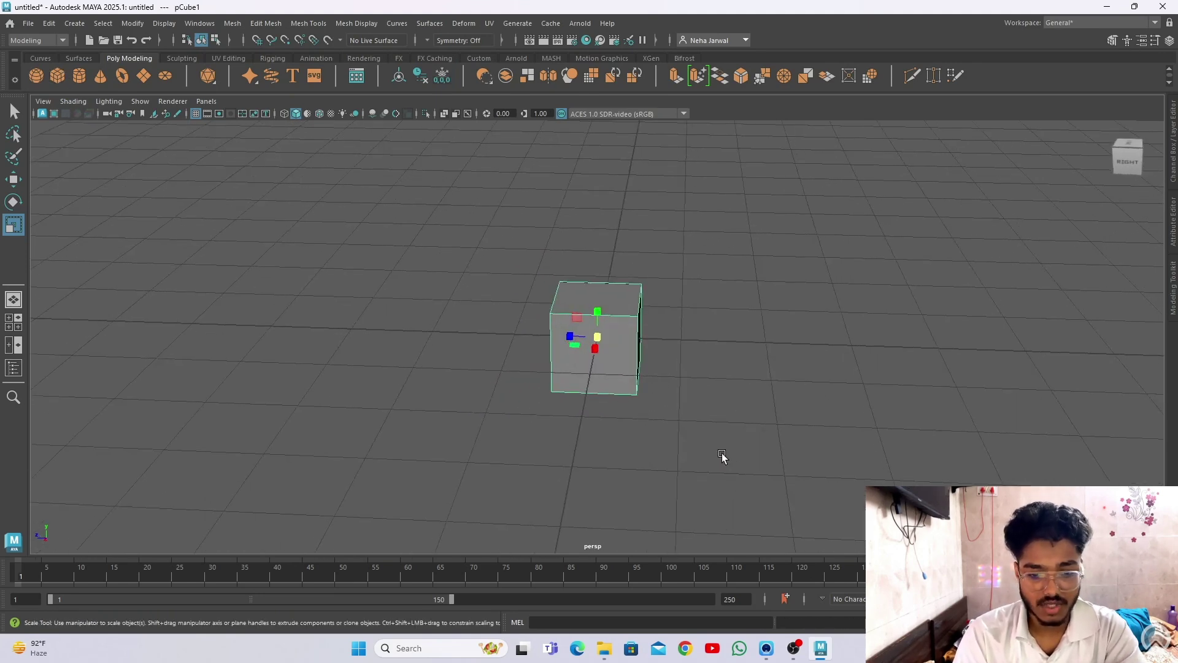
Compare the Move, Rotate and Scale manipulators on the new cube, ending with the Scale tool's Y-axis handle.
key(w)
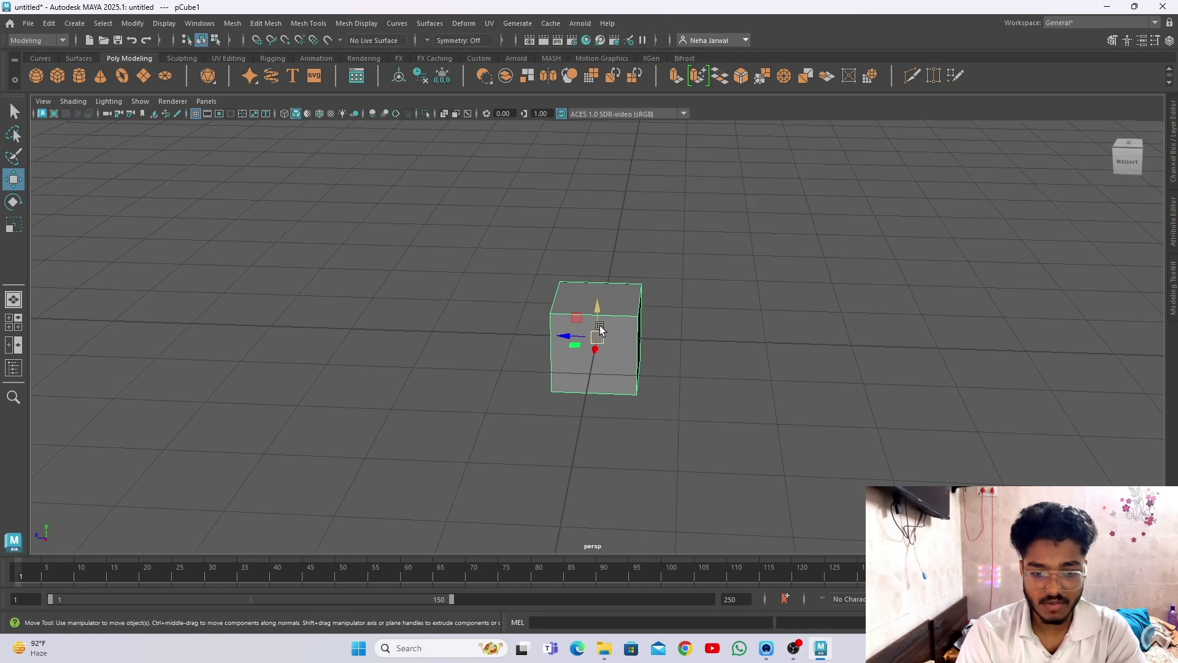
key(e)
key(r)
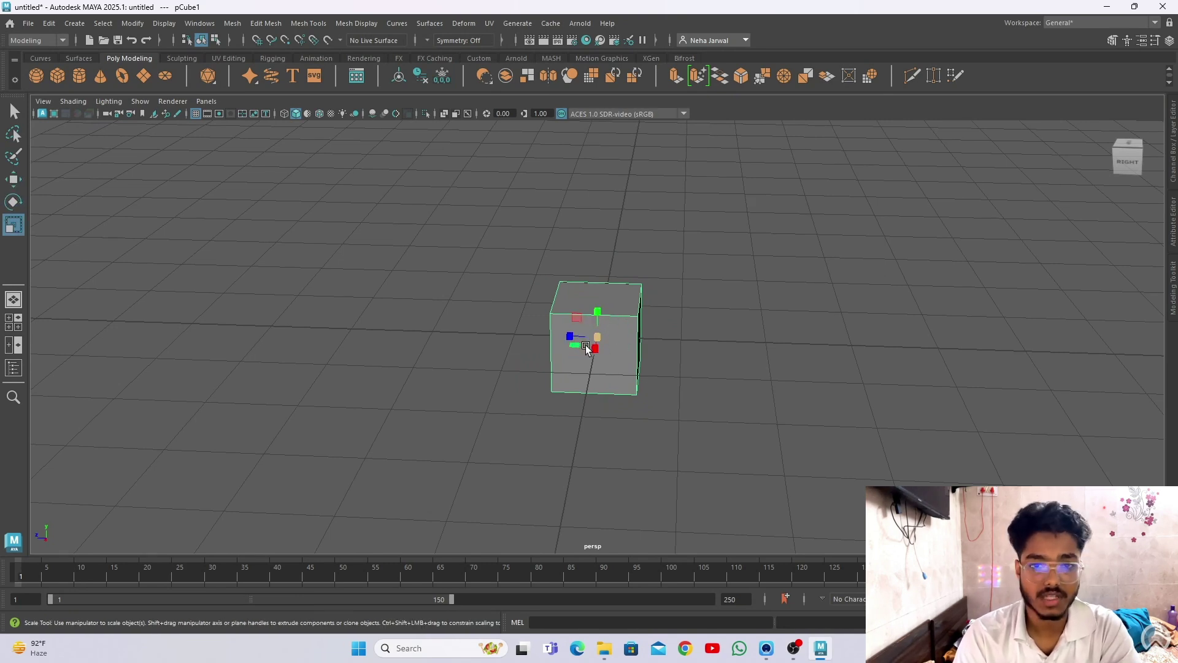
click(601, 323)
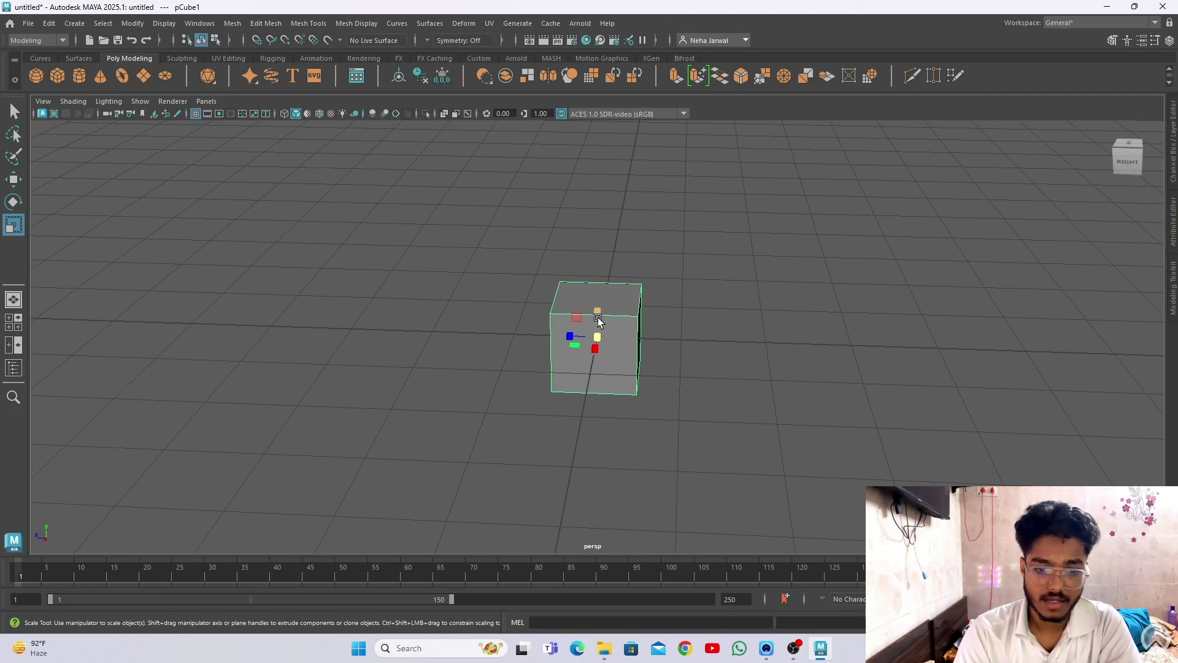
Scale the cube to about 3.33 along the Y axis and 7.21 along the Z axis, and stretch it along the X axis.
drag(598, 320, 590, 251)
drag(568, 336, 405, 336)
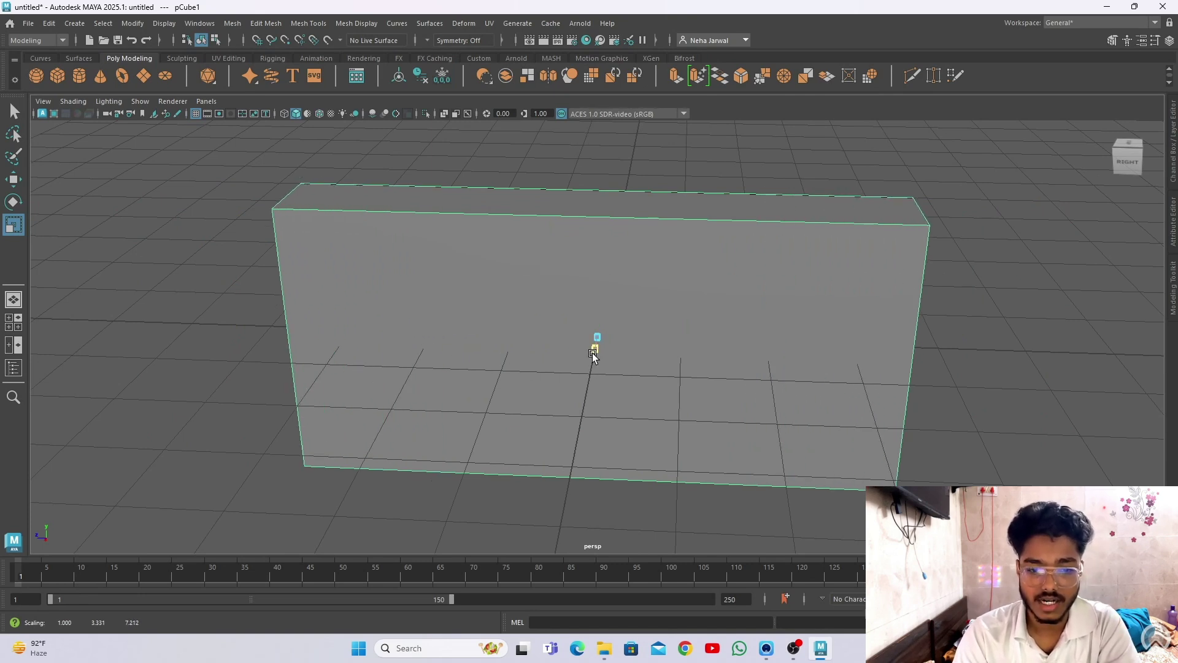
drag(594, 350, 589, 441)
alt+drag(743, 425, 627, 389)
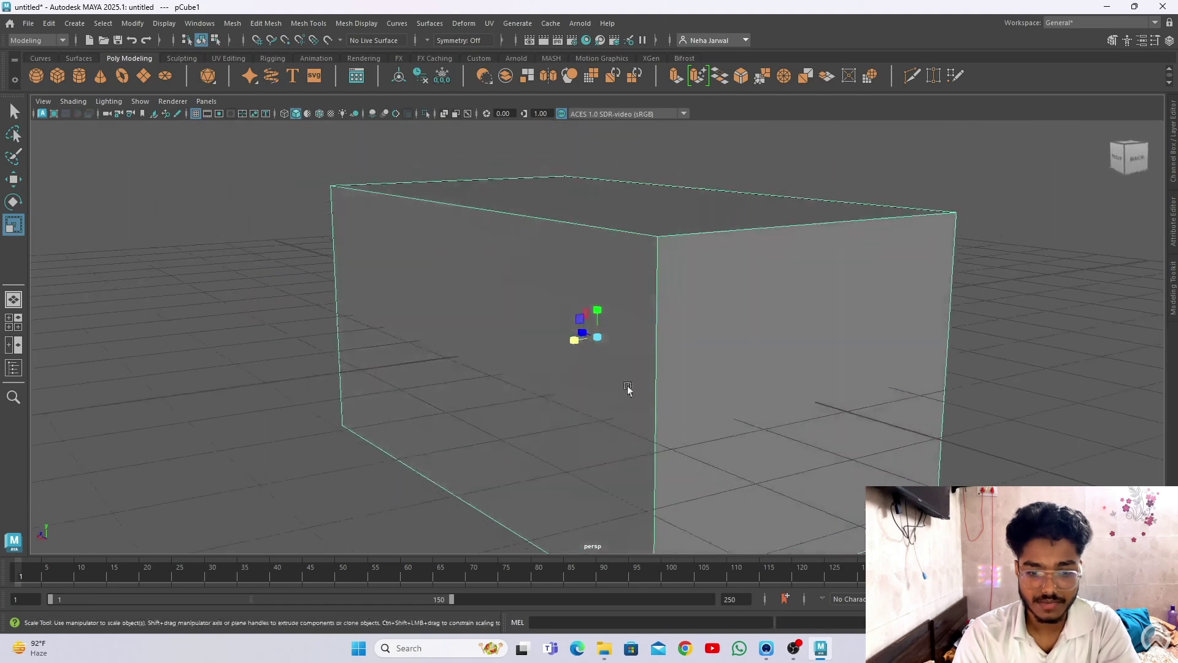
Move the stretched cube freely a short distance away from the centre of the grid.
key(w)
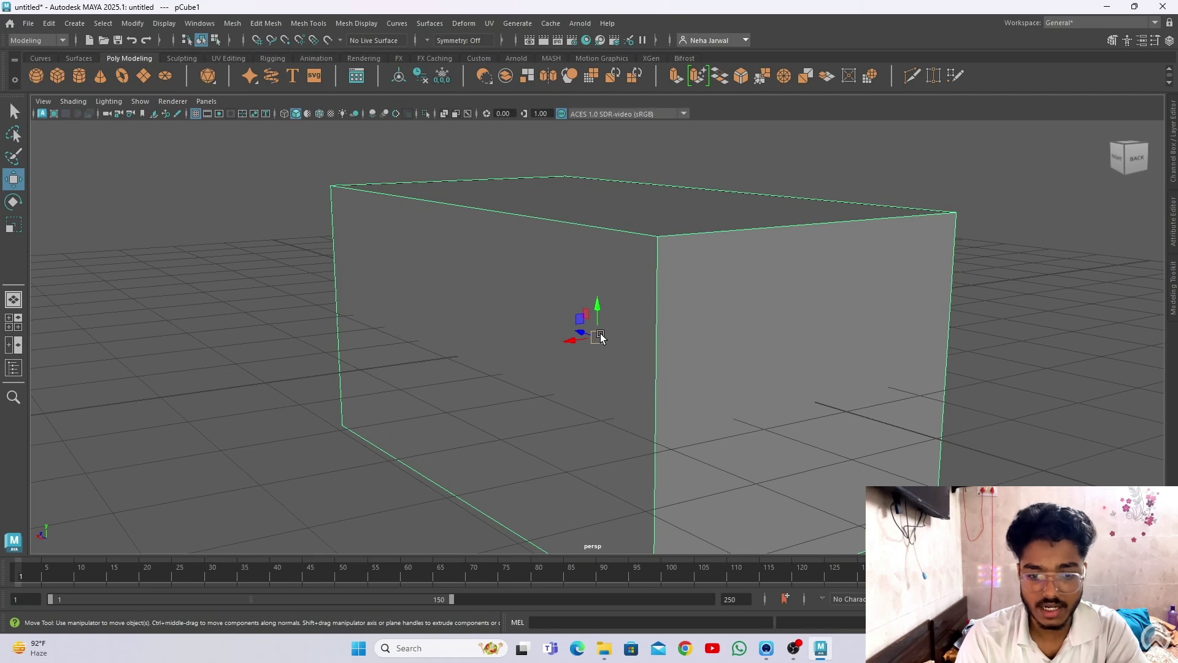
scroll(786, 402, down, 10)
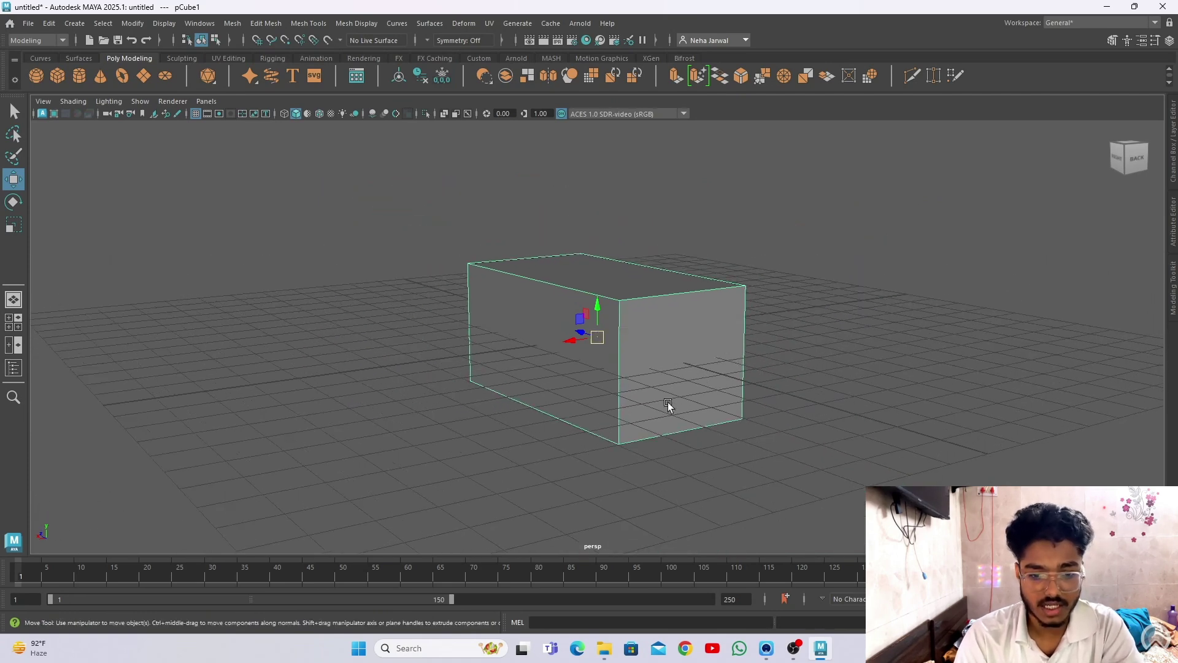
drag(595, 344, 555, 344)
Resize the moved cube with the Scale tool, using the centre handle and the two-axis plane handle.
key(e)
key(r)
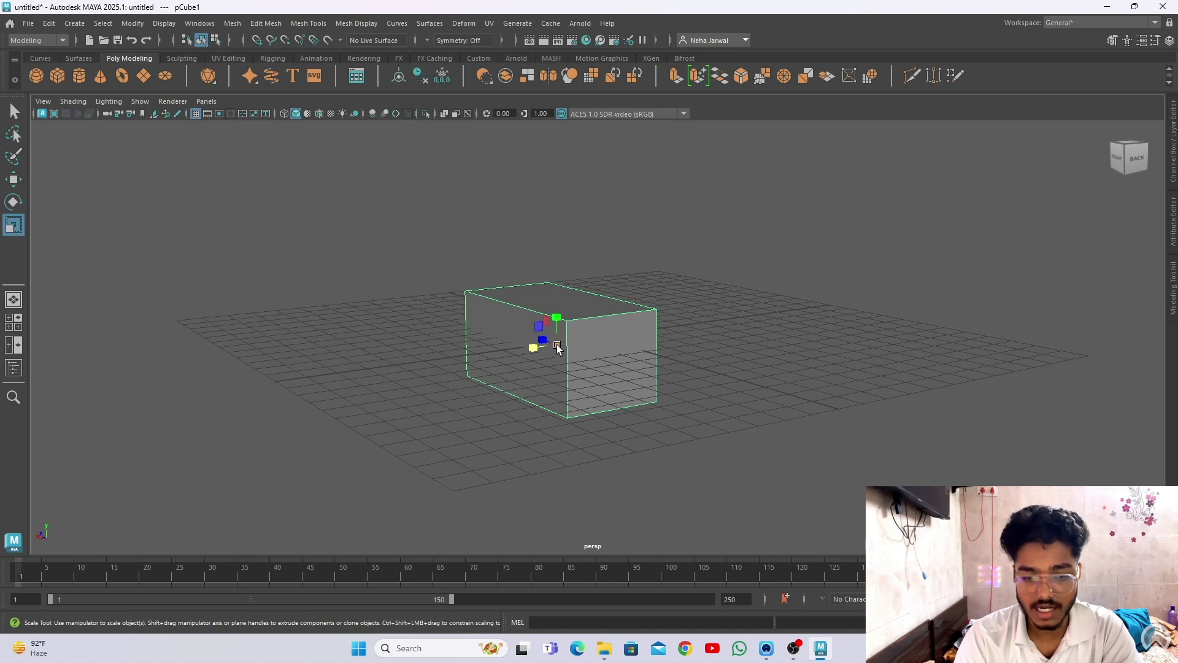
drag(557, 348, 589, 389)
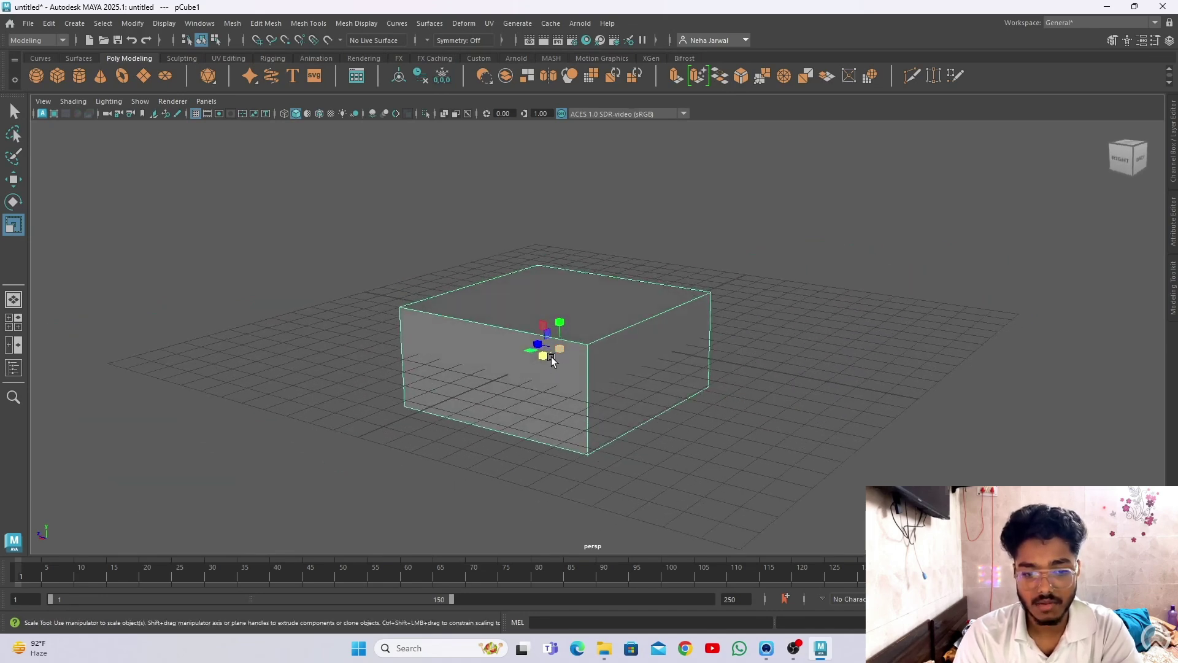
drag(547, 338, 504, 371)
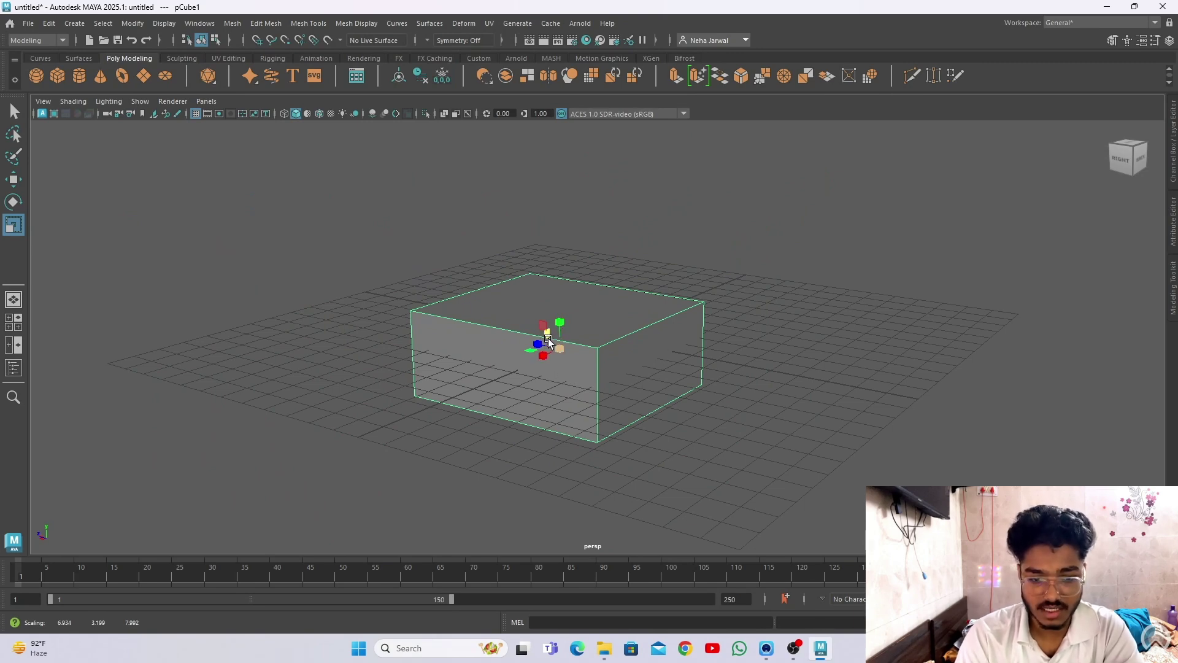
drag(547, 341, 630, 375)
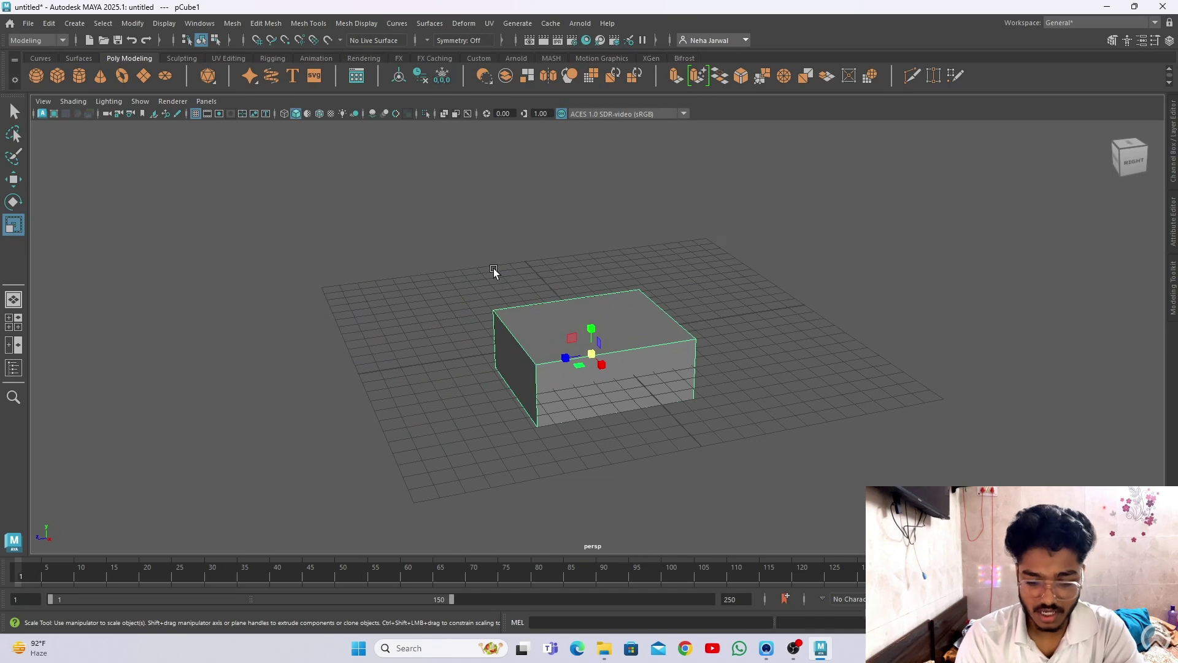
Delete the scaled cube and create a polygon sphere at the centre of the grid.
key(Delete)
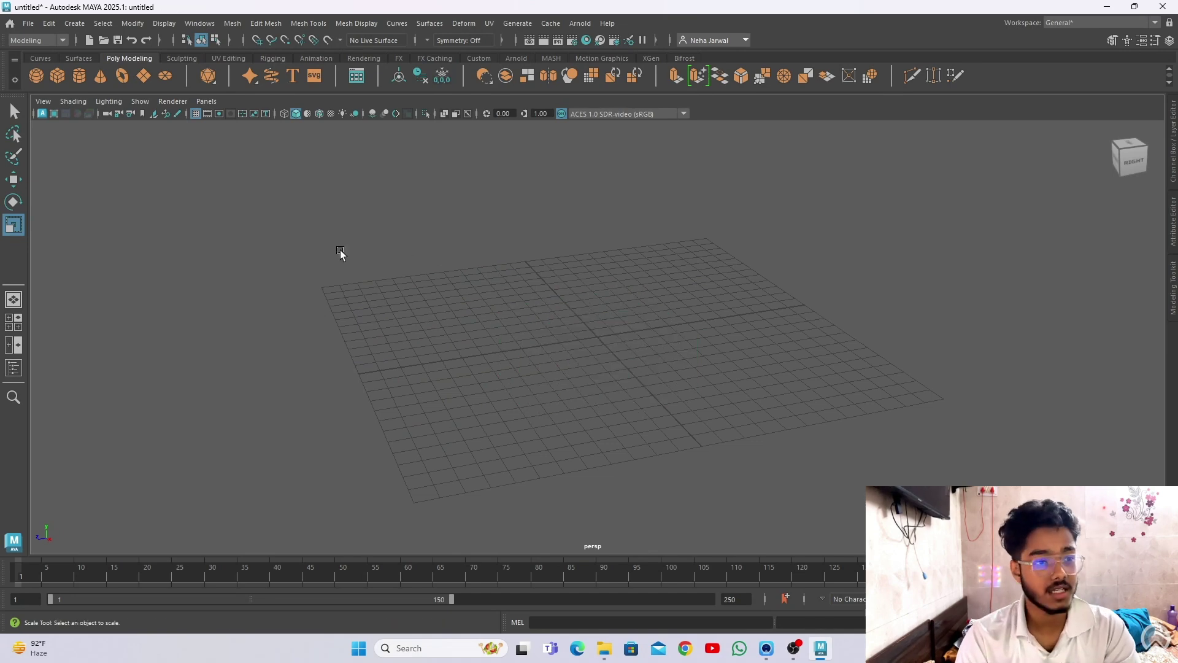
click(36, 76)
alt+right_drag(481, 359, 744, 447)
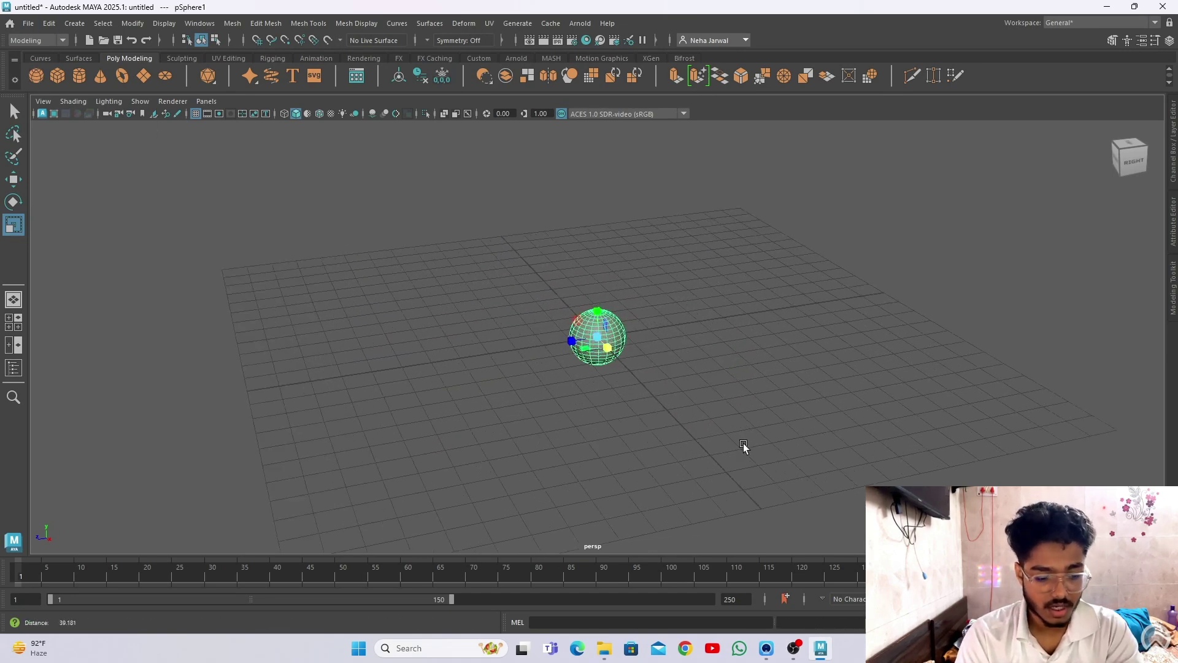
scroll(683, 407, up, 5)
Shift the sphere slightly with the Move tool and scale it uniformly to about 2.61.
key(w)
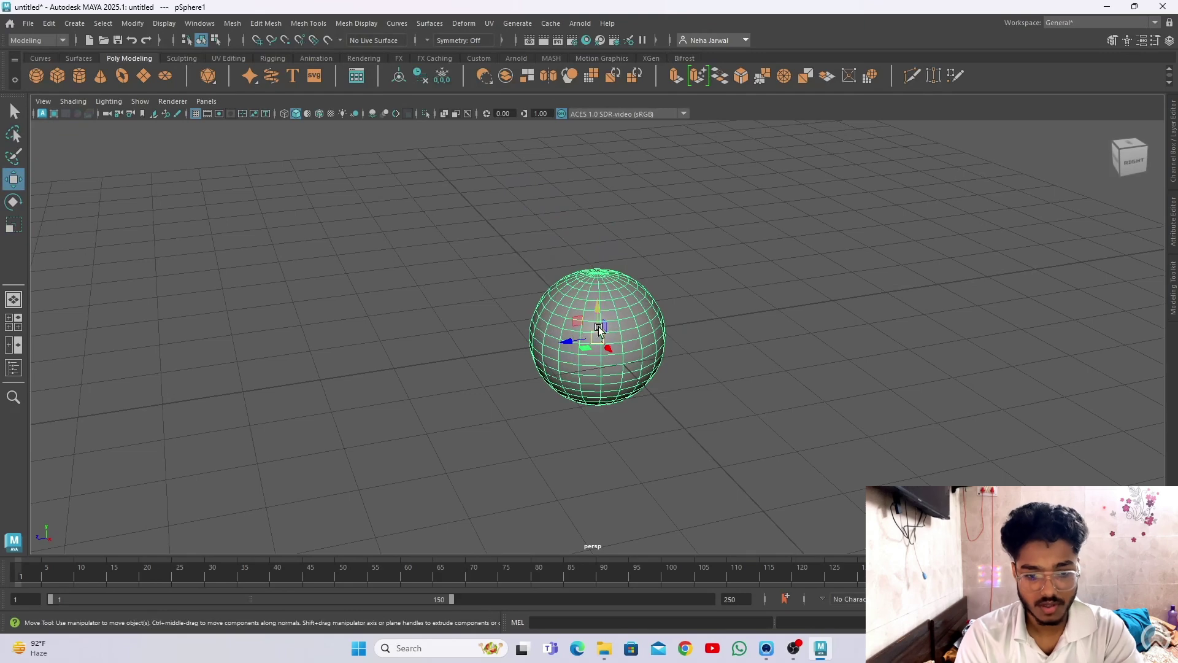
drag(599, 331, 703, 397)
key(e)
key(r)
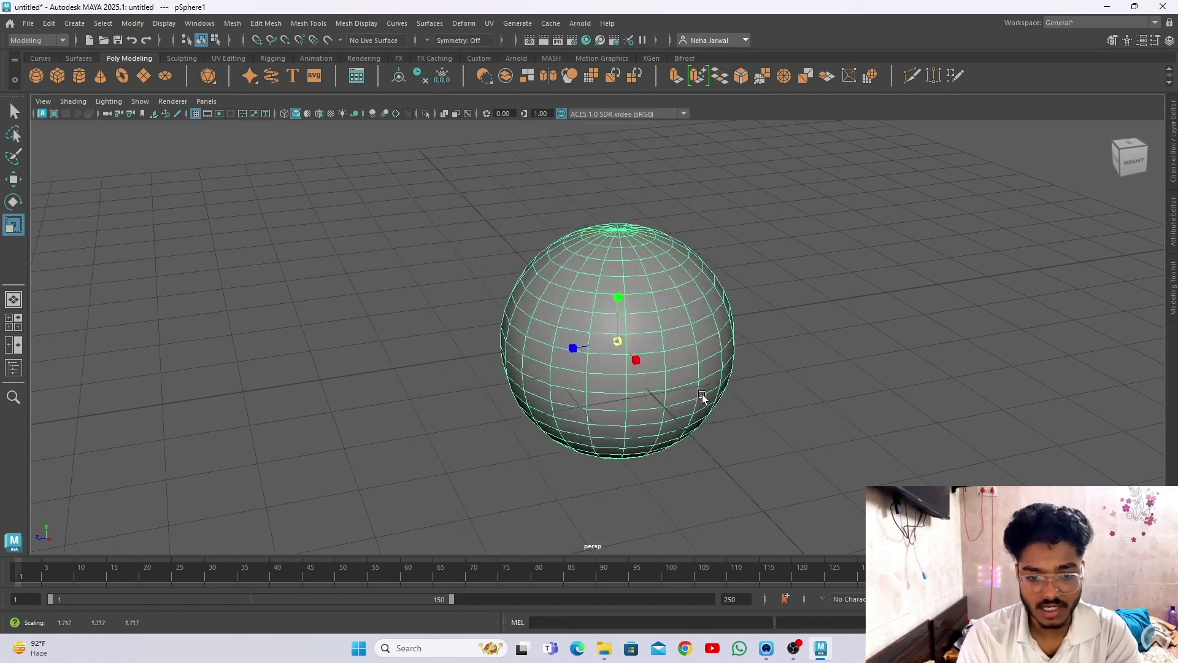
drag(634, 371, 626, 347)
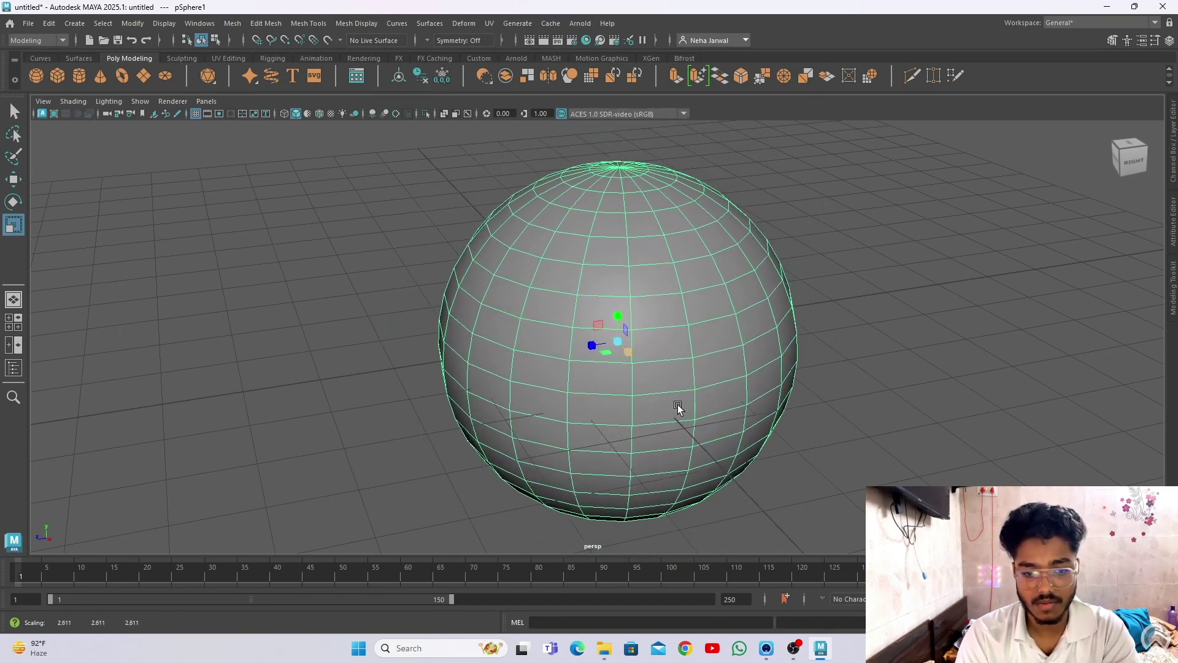
Stretch the sphere along the X axis into a long ellipsoid.
alt+right_drag(628, 350, 715, 433)
alt+right_drag(789, 427, 465, 199)
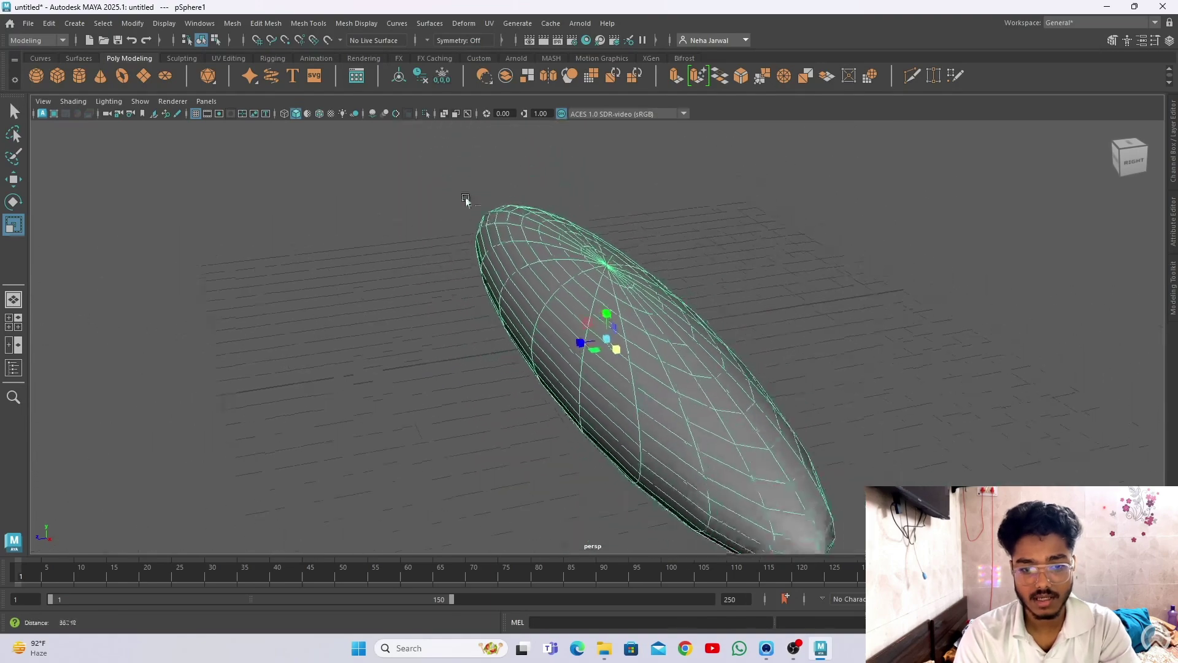
alt+drag(710, 386, 724, 465)
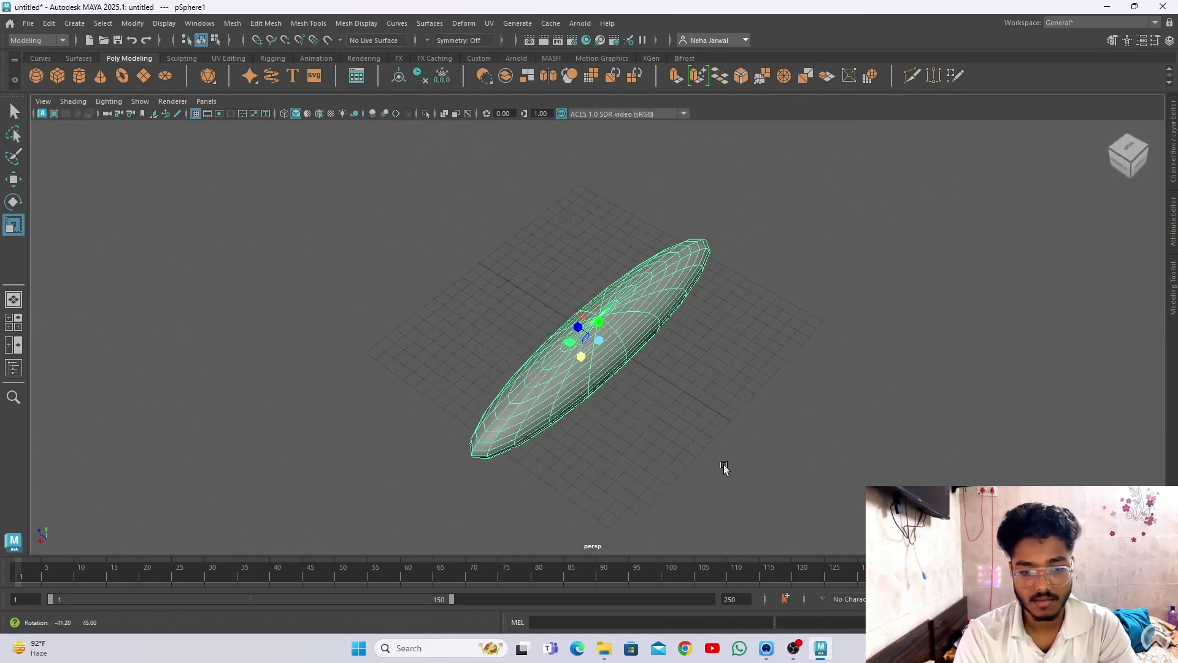
Delete the stretched sphere, leaving an empty grid in the perspective view.
key(Delete)
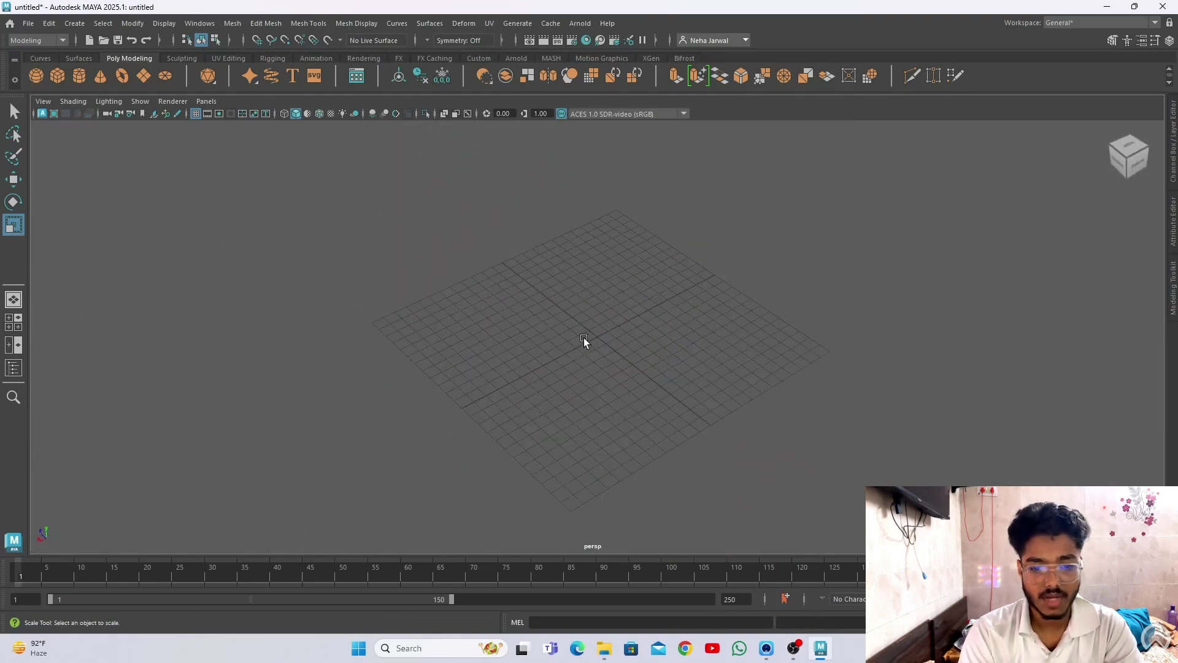
alt+right_drag(584, 341, 693, 455)
alt+drag(694, 454, 729, 433)
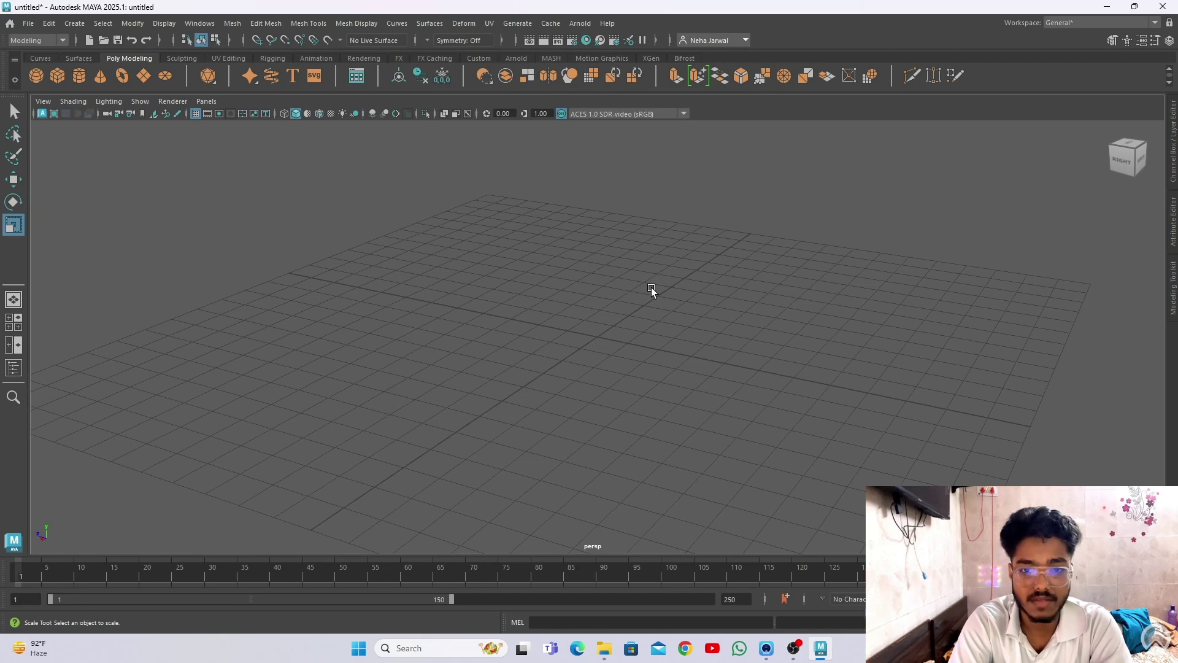
Compare the four-view layout with the single perspective view, trying the layout presets and returning to the perspective view.
key(space)
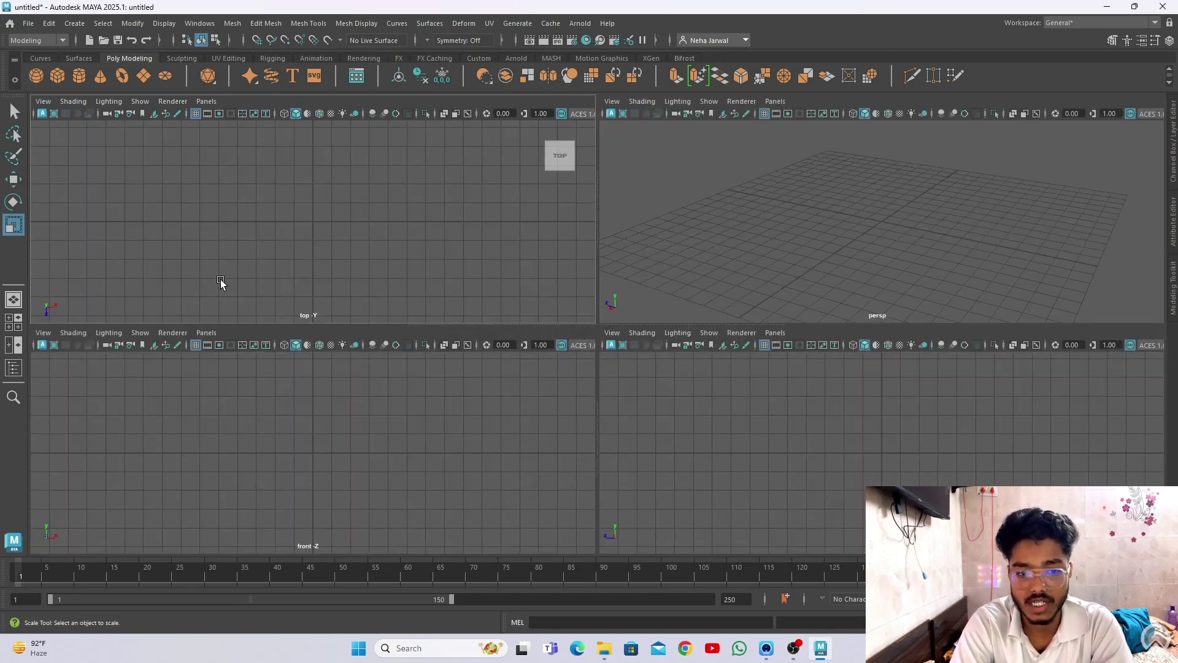
key(space)
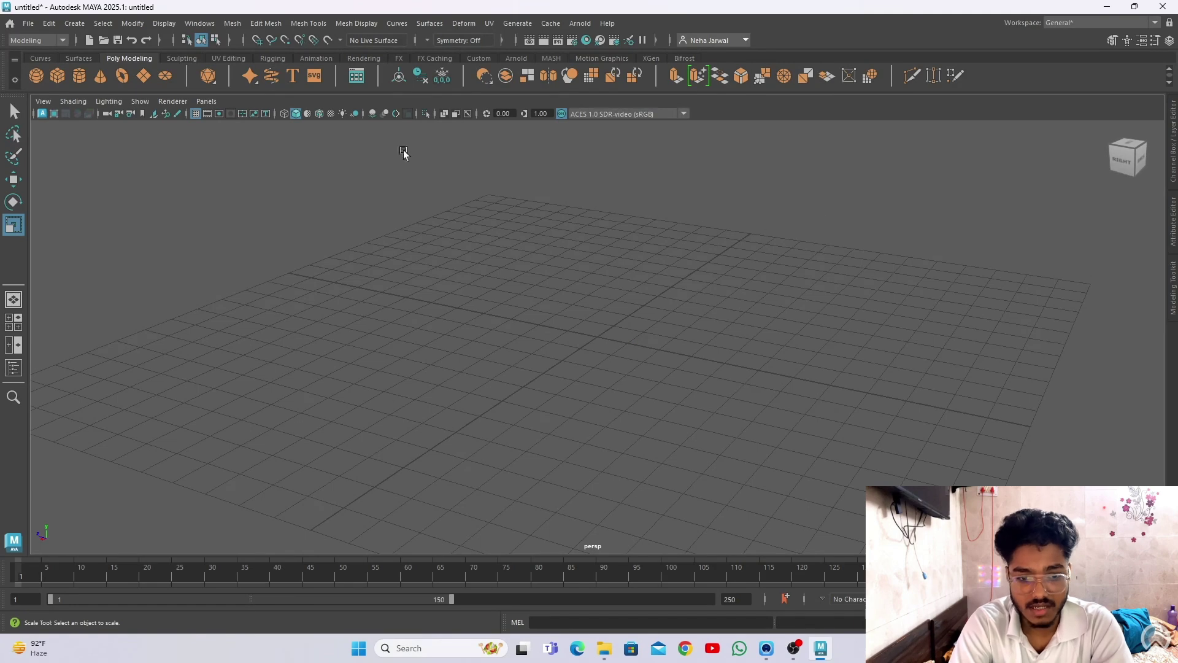
click(9, 329)
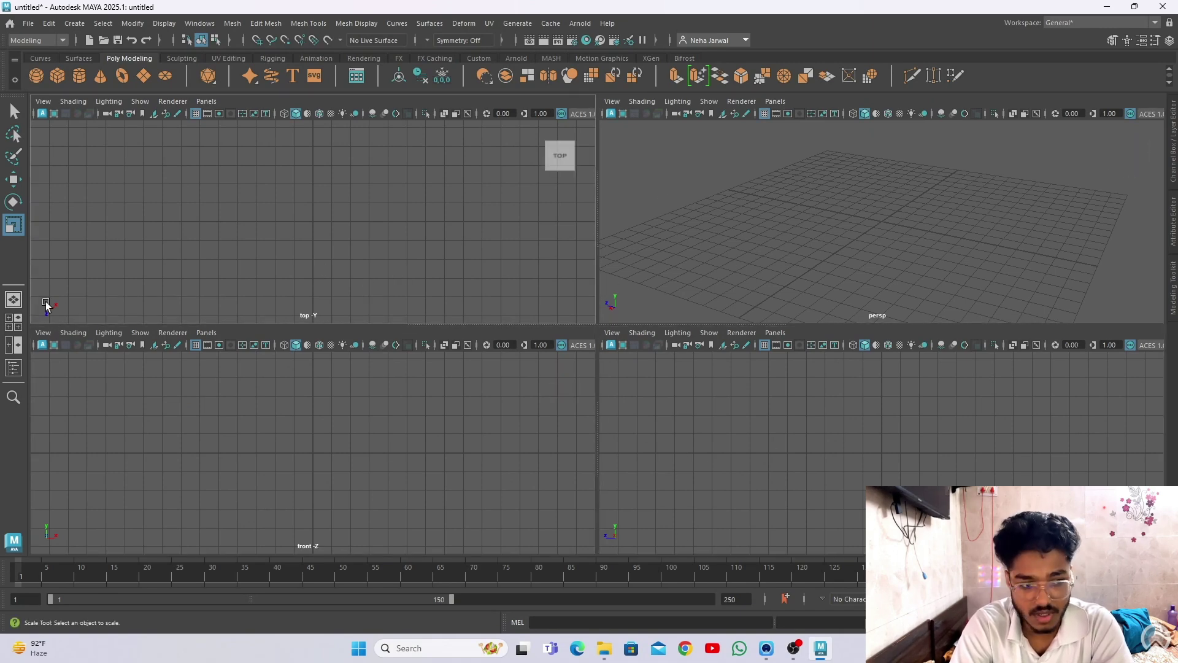
click(14, 299)
click(14, 322)
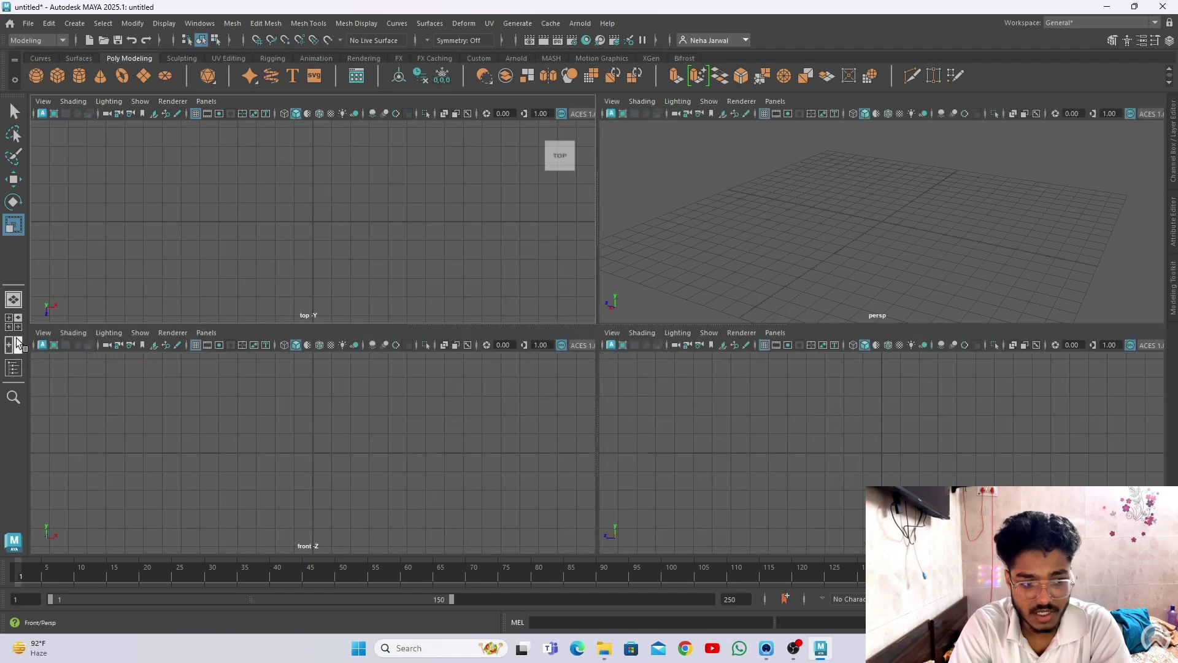
click(17, 343)
click(15, 300)
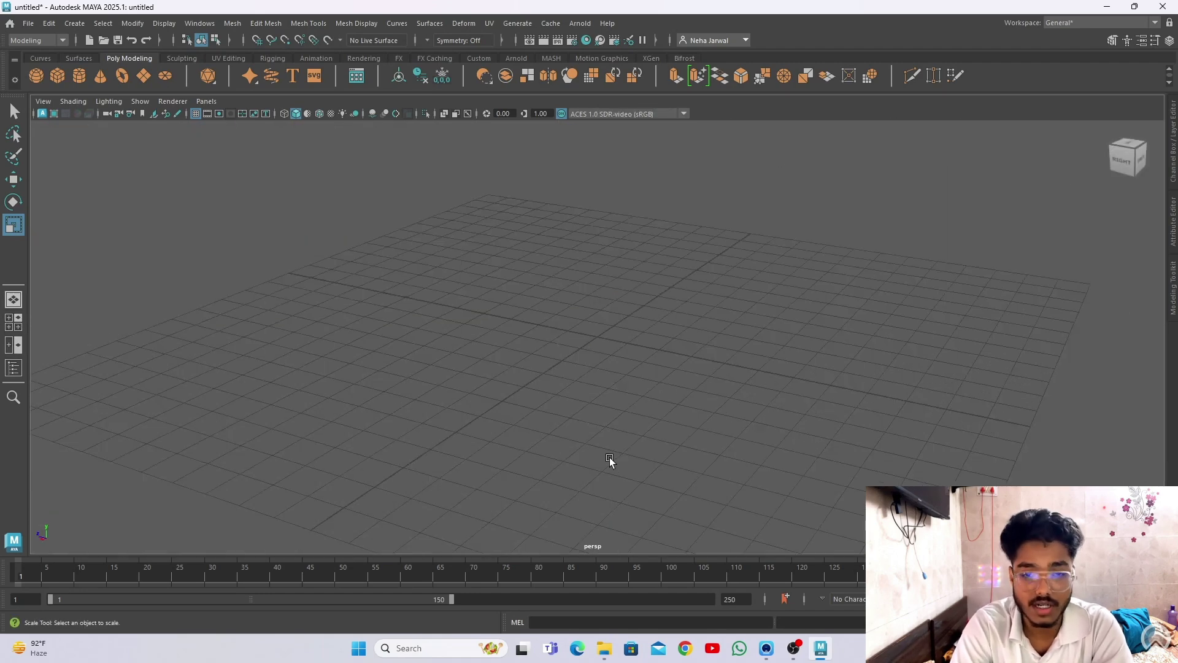
key(space)
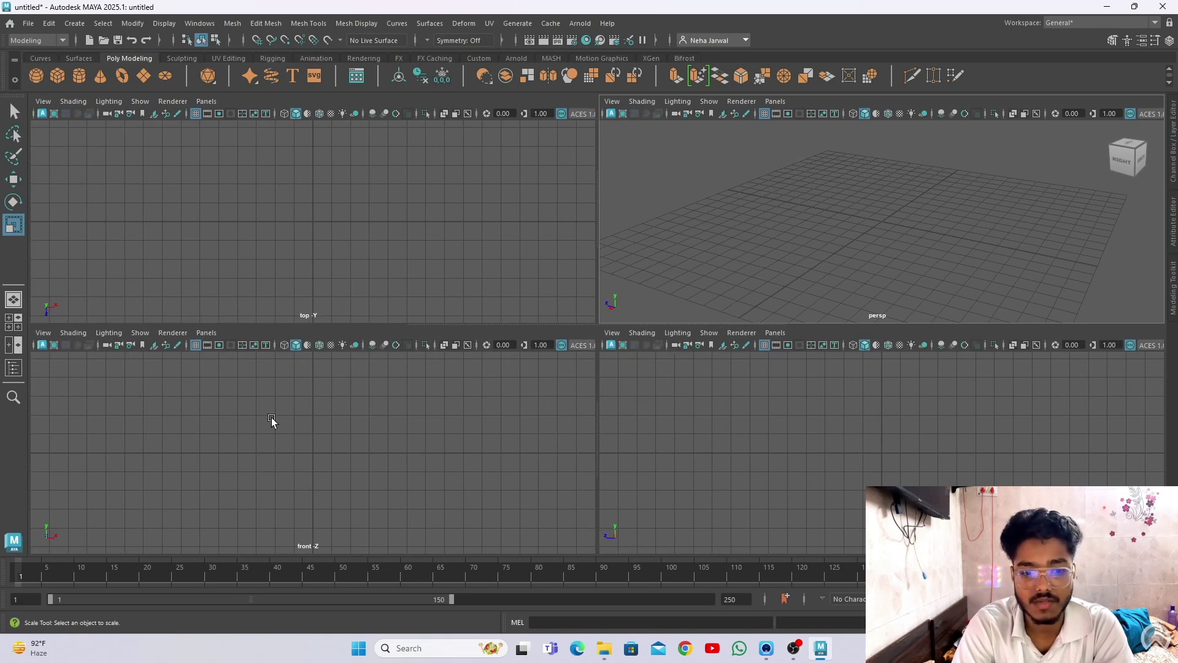
key(space)
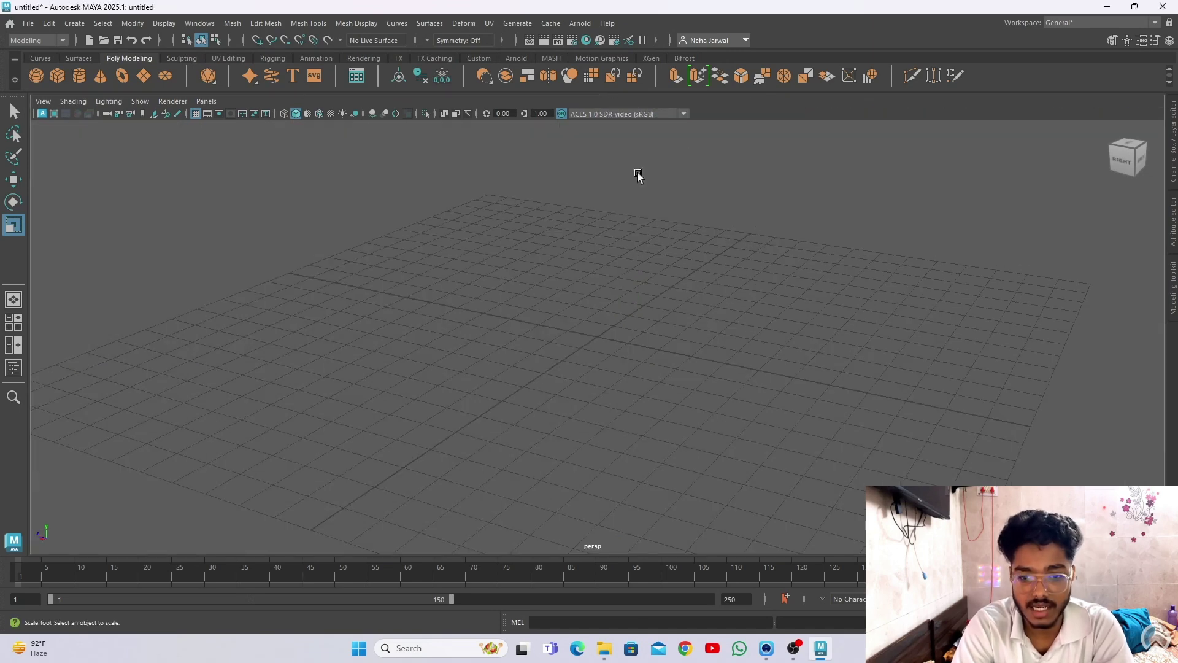
Create a polygon cylinder at the centre of the grid and check it in the four-view layout and the perspective view.
click(79, 75)
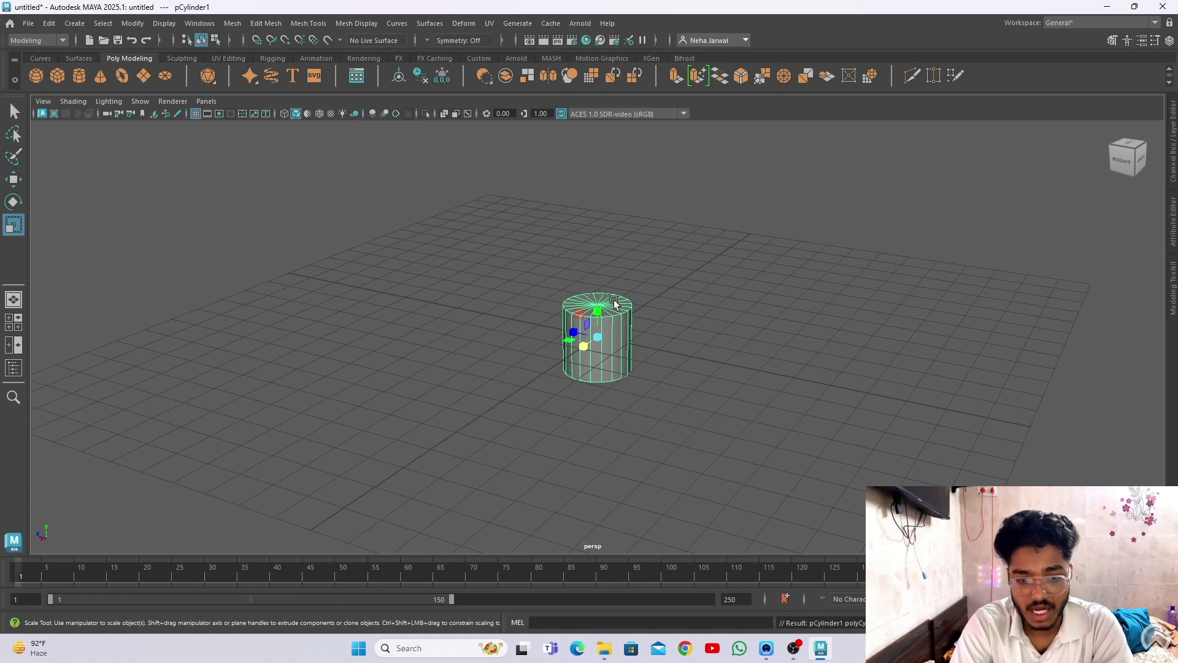
alt+drag(654, 369, 597, 385)
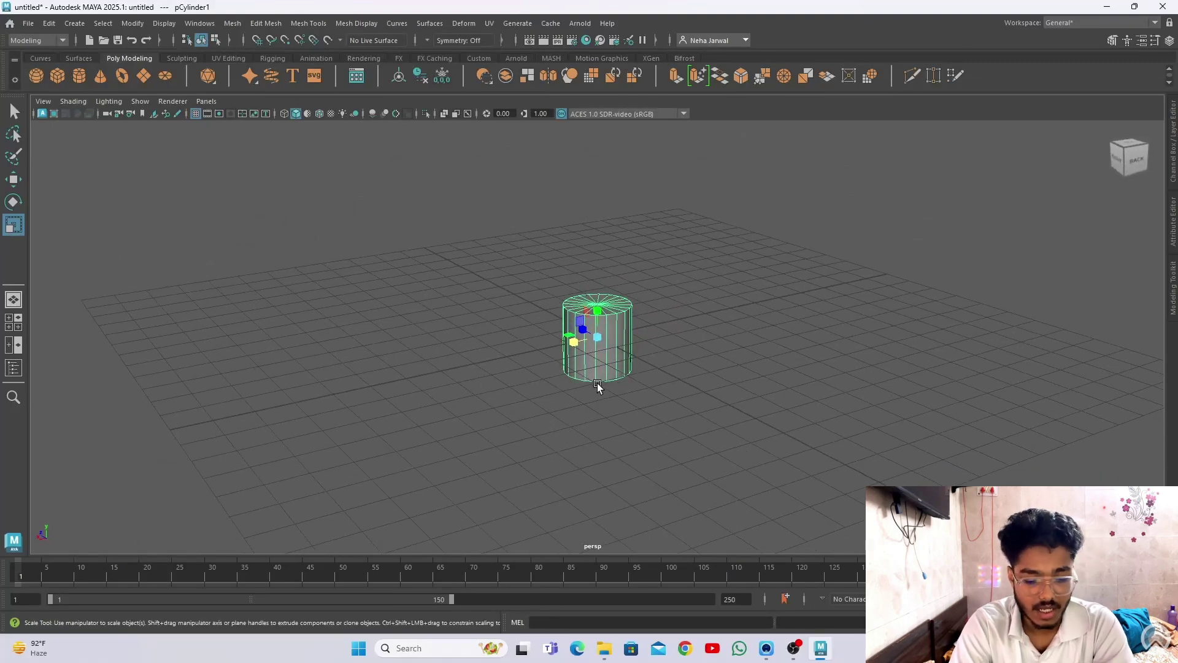
key(space)
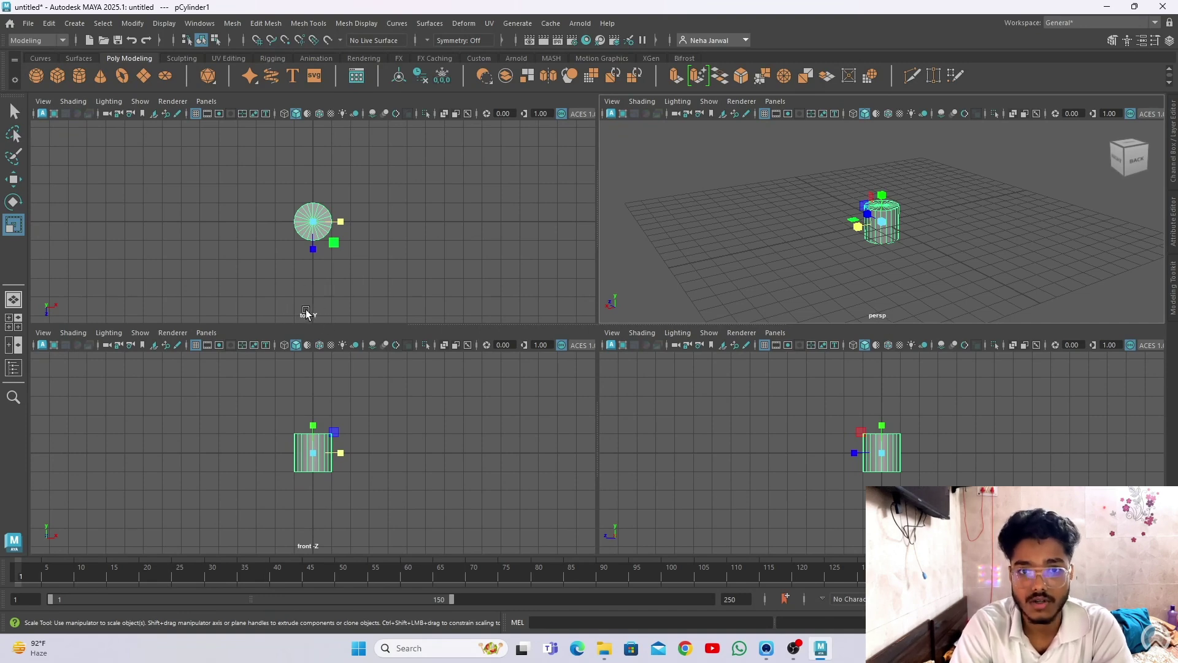
key(space)
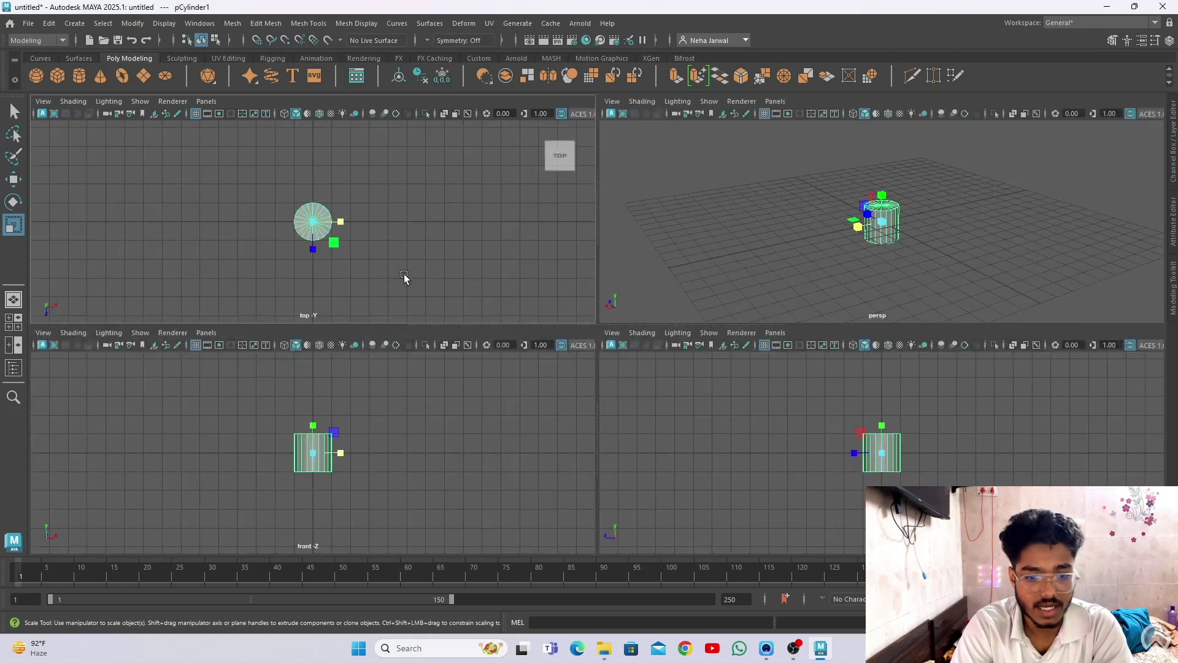
key(space)
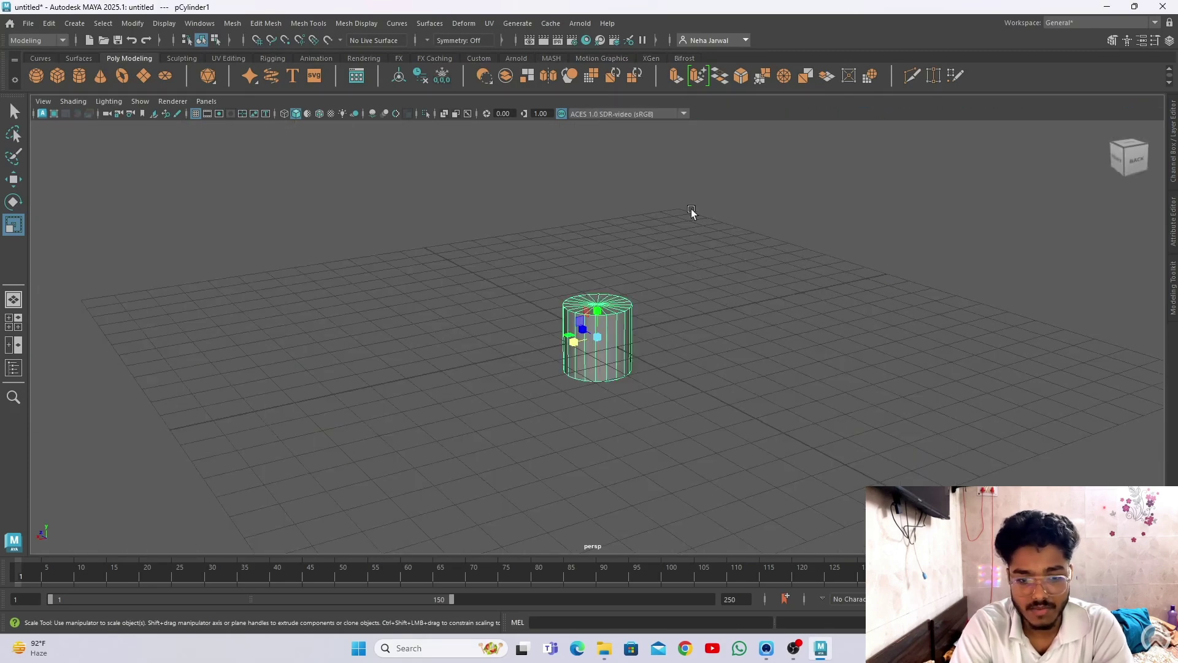
Examine the cylinder in the four-view layout, maximize the top and side views in turn, and deselect it.
key(space)
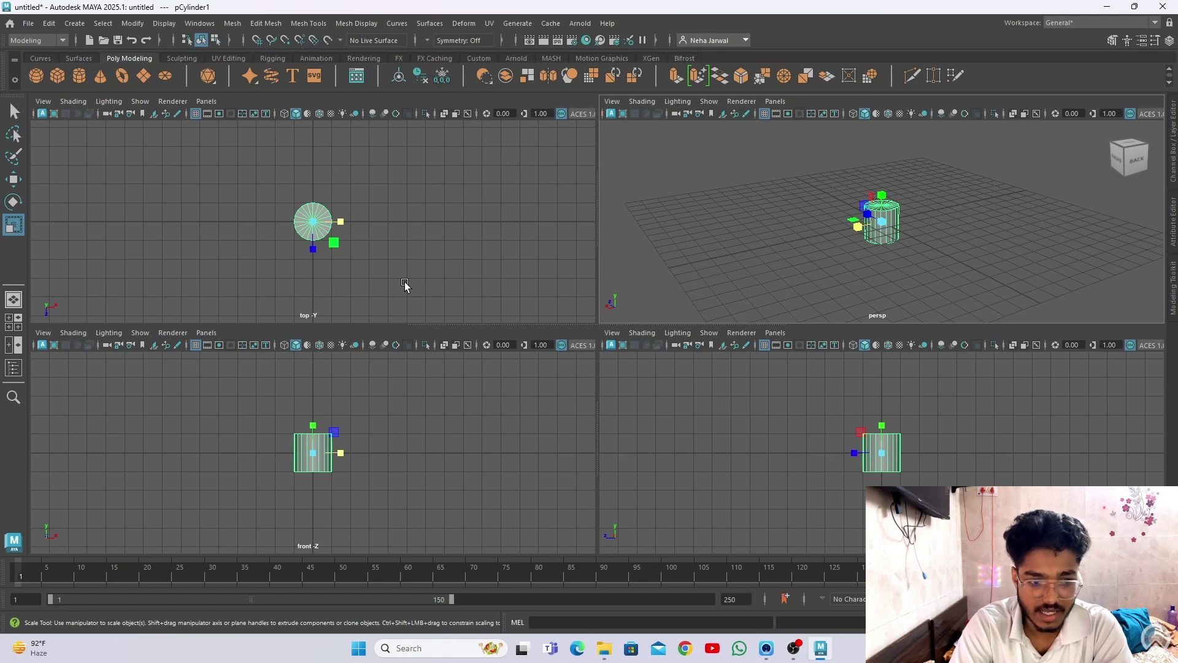
key(space)
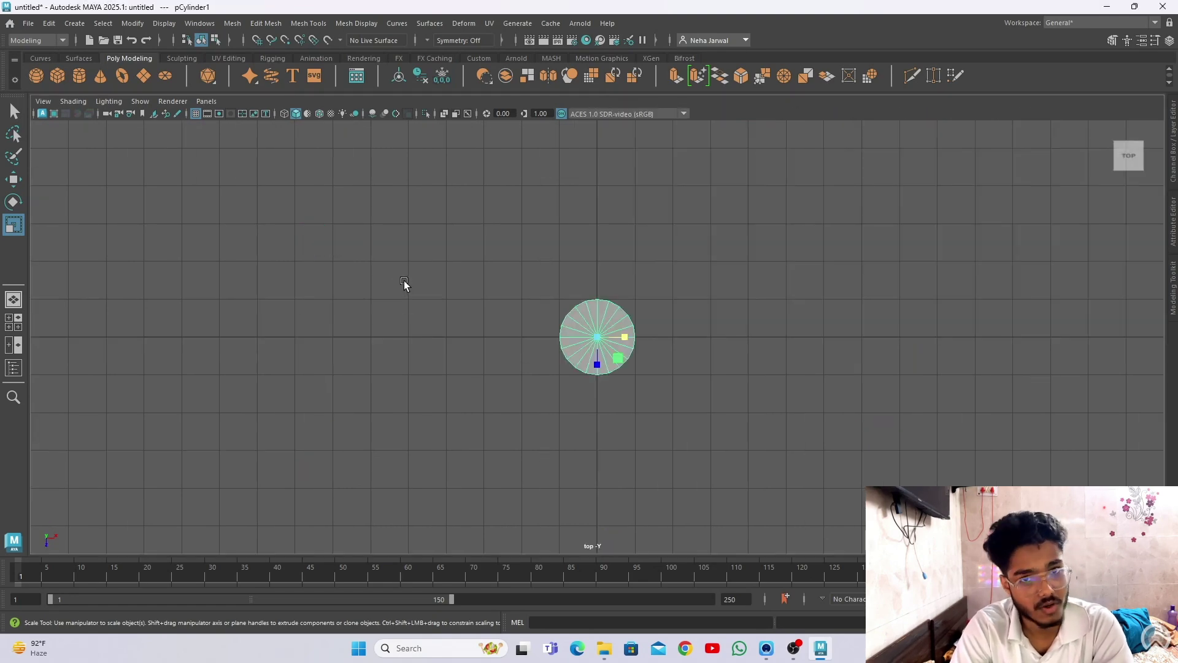
key(space)
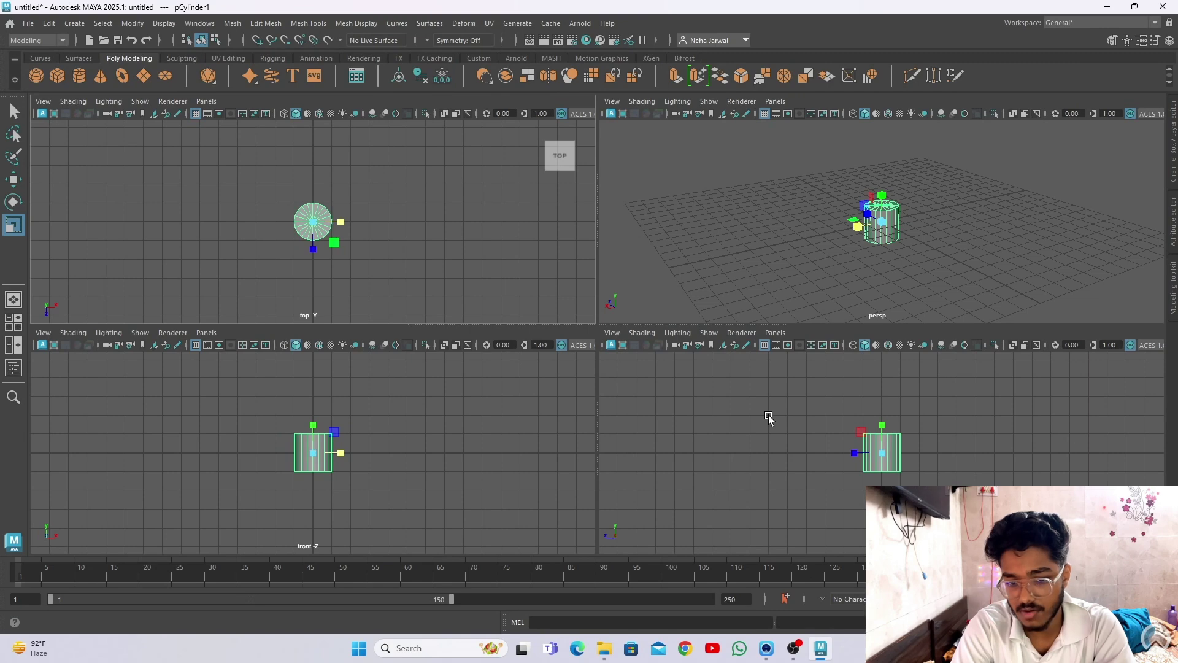
key(space)
key(space)
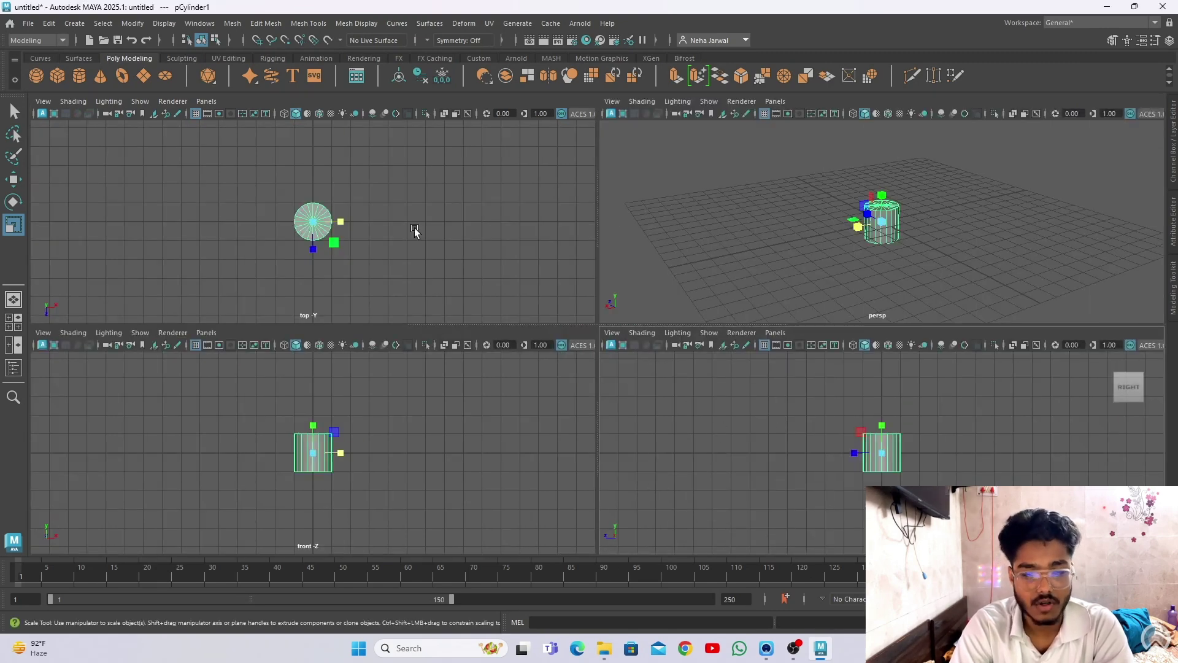
key(space)
key(space)
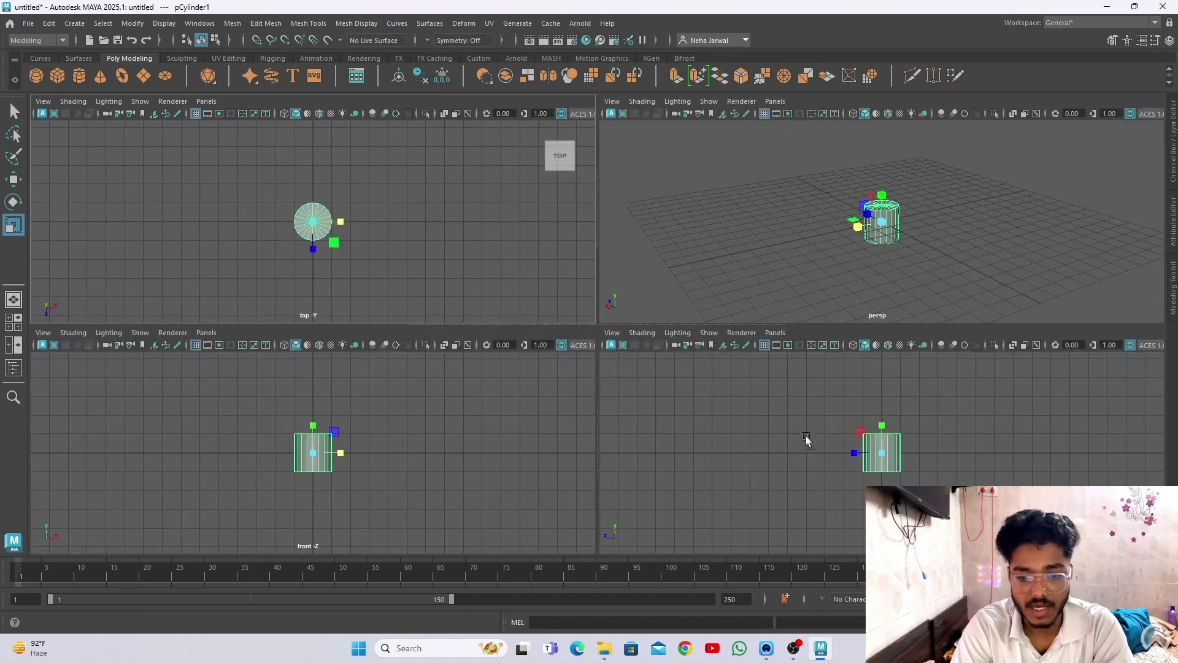
click(712, 423)
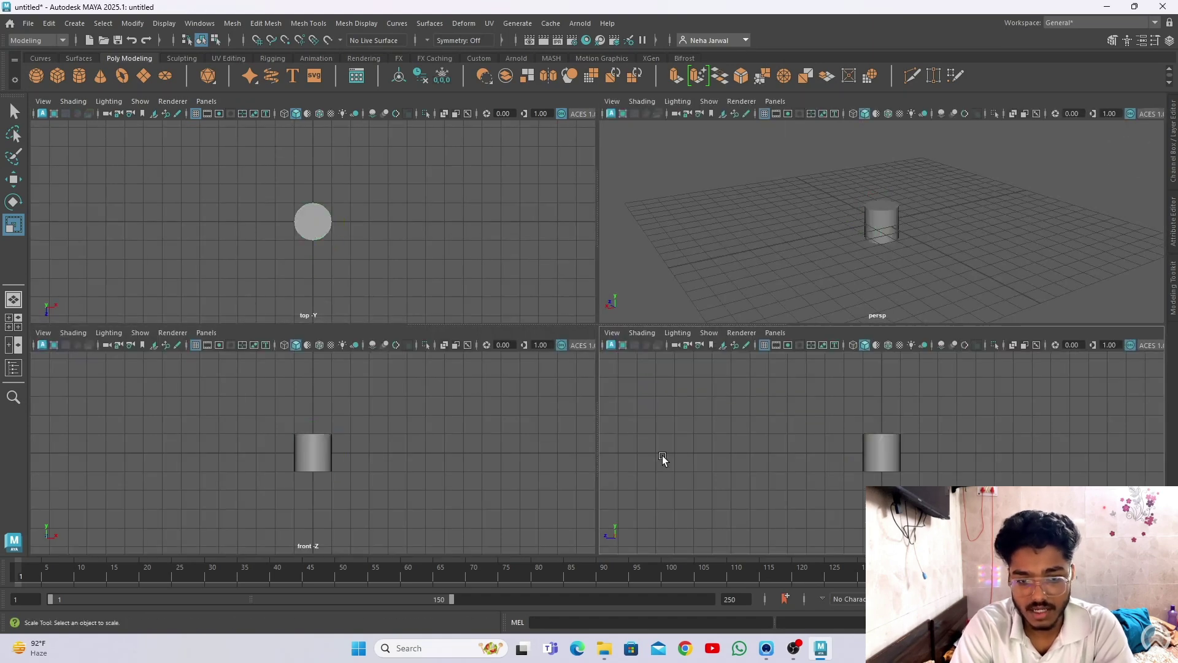
Compare the cylinder in the four-view layout with the maximized perspective view.
key(space)
key(space)
key(space)
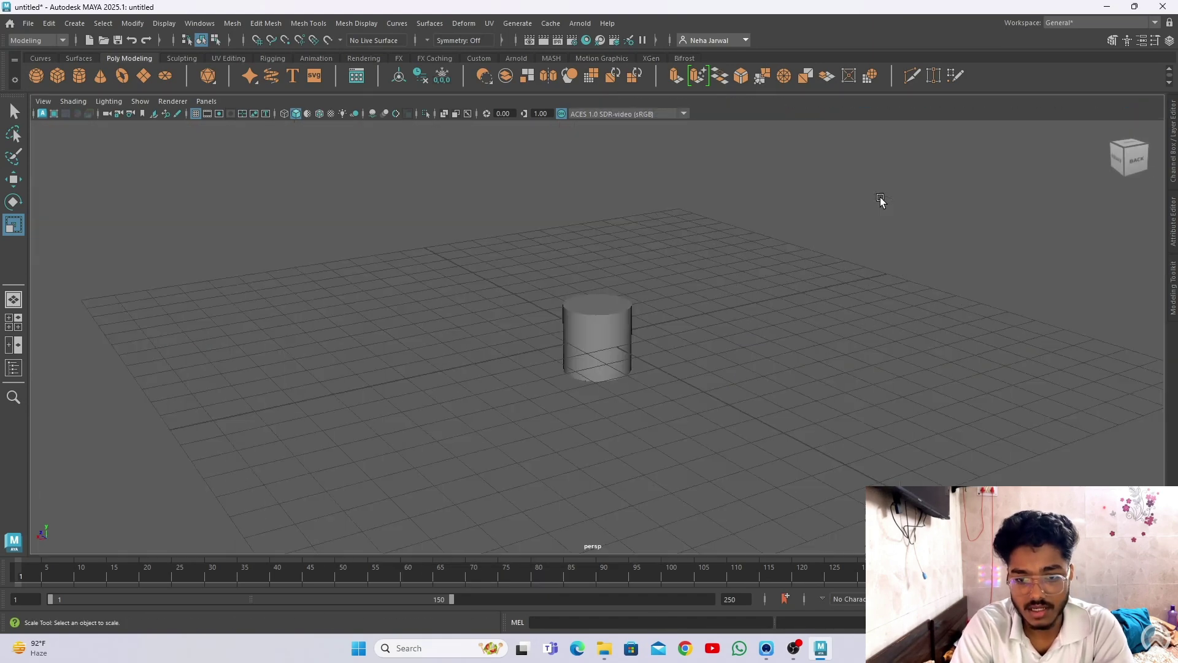
key(space)
key(space)
key(space)
key(space)
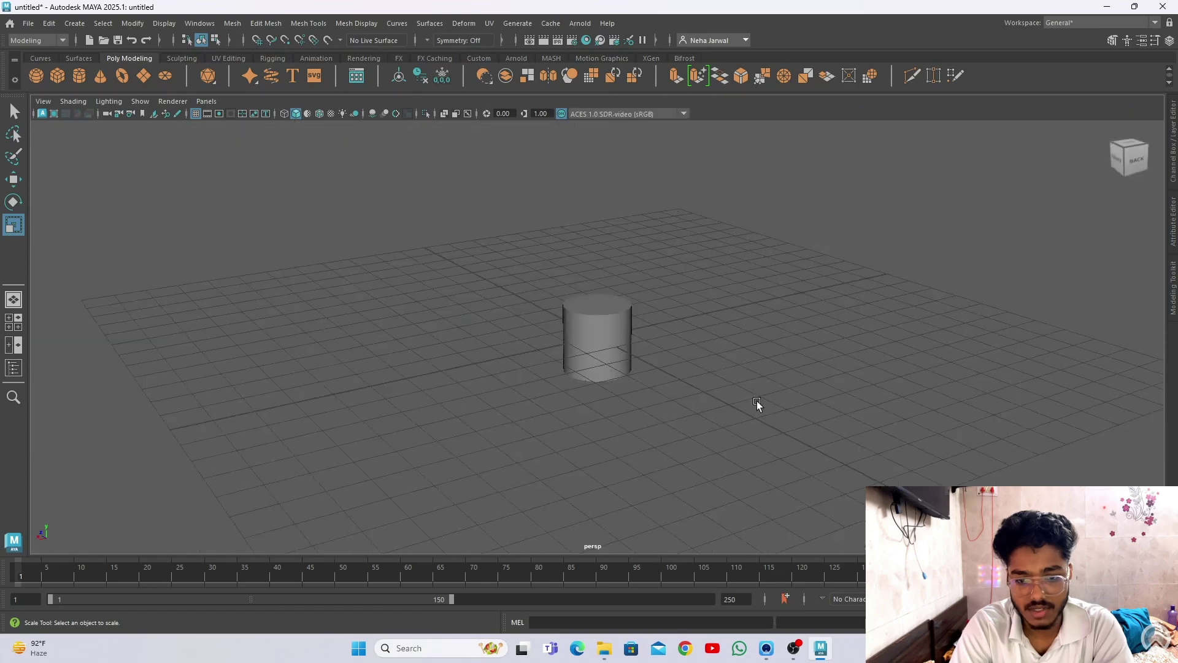
key(space)
key(space)
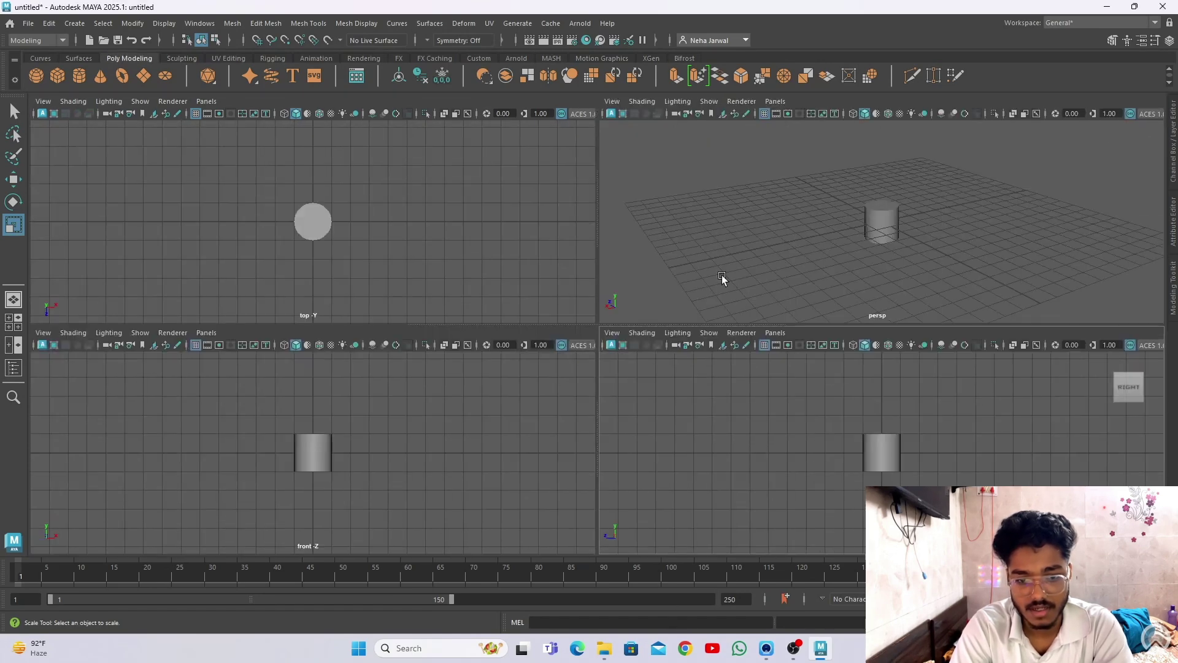
key(space)
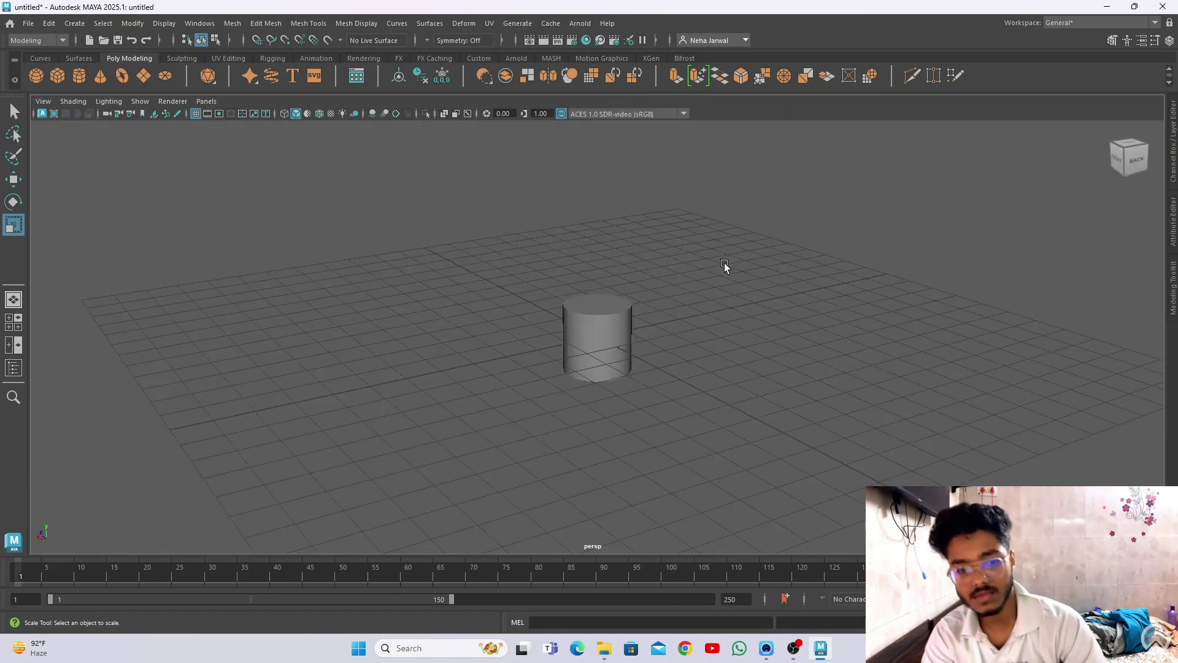
Delete the cylinder from the perspective view and display the Channel Box.
alt+drag(729, 316, 657, 347)
click(620, 337)
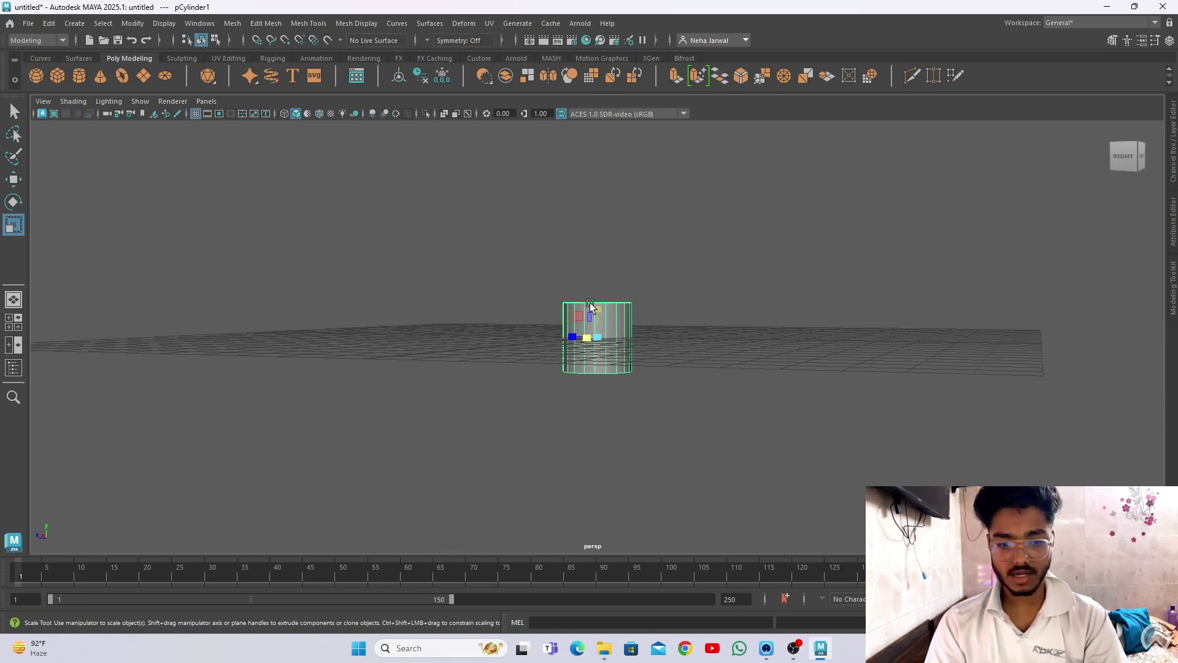
key(Delete)
key(ctrl+a)
Create a polygon cube at the grid's centre, look at it up close, and delete it.
click(57, 75)
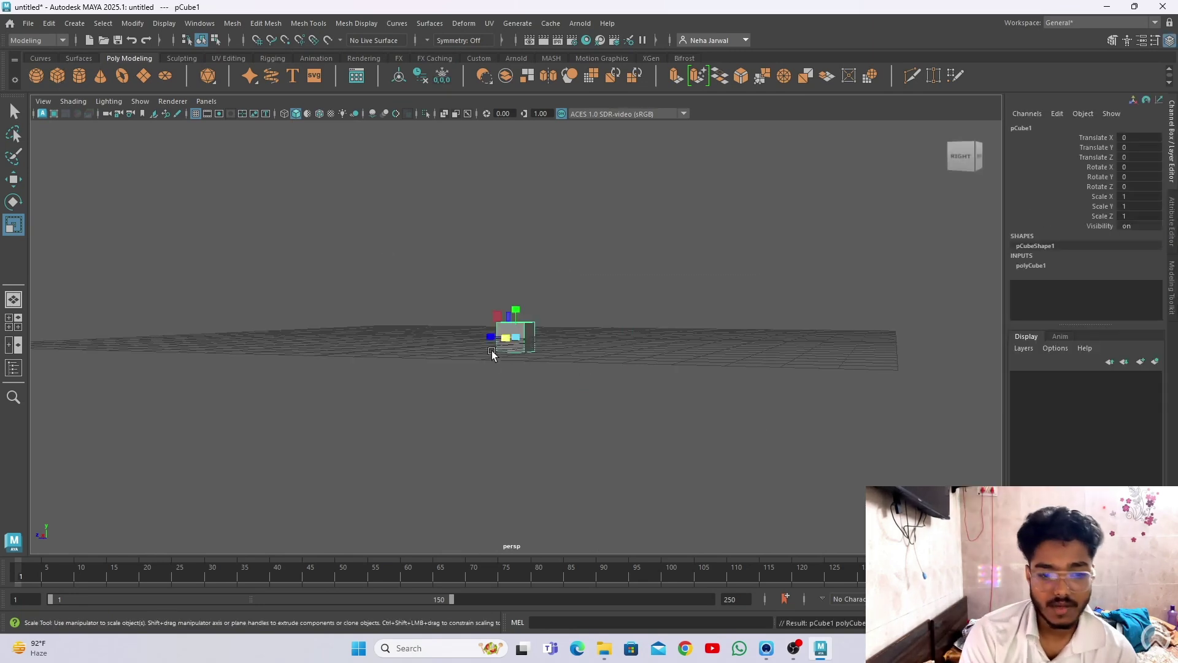
alt+drag(529, 366, 535, 437)
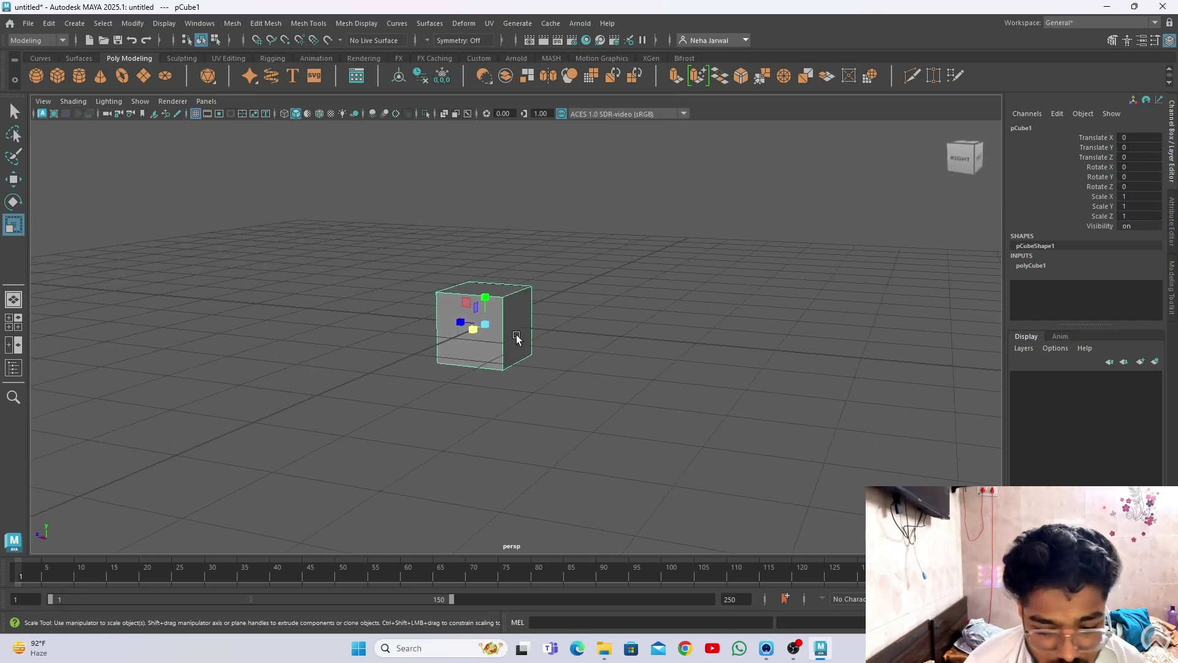
key(Delete)
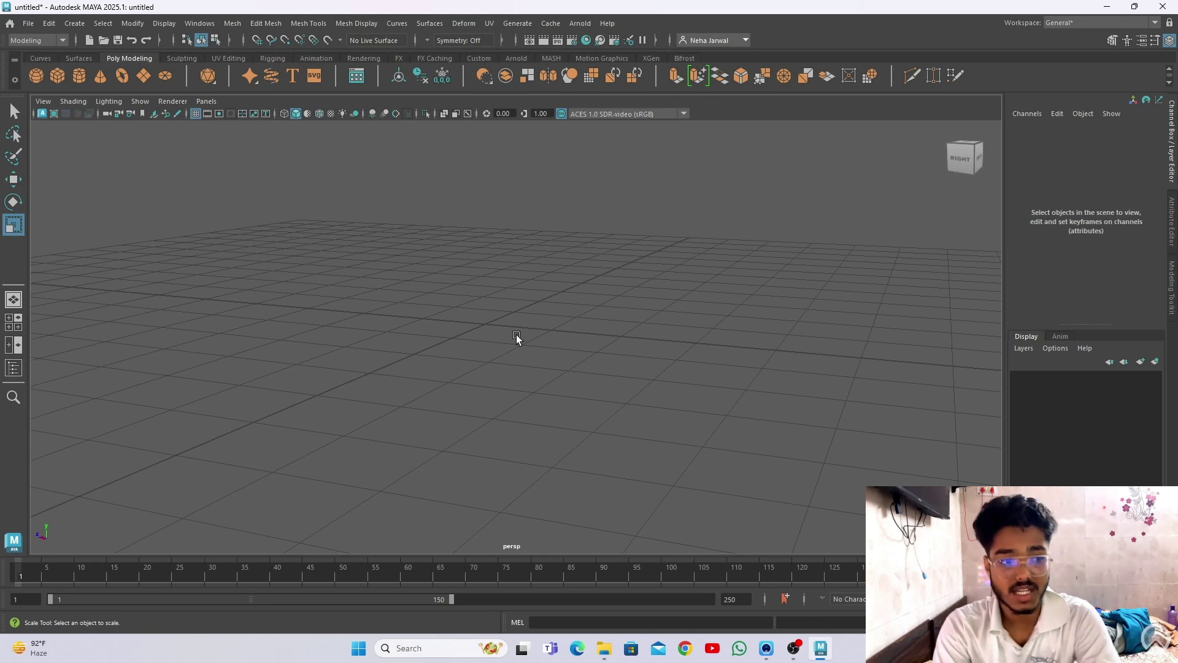
Create a polygon sphere at the grid's centre and expand its polySphere1 input attributes in an enlarged channel list.
click(34, 80)
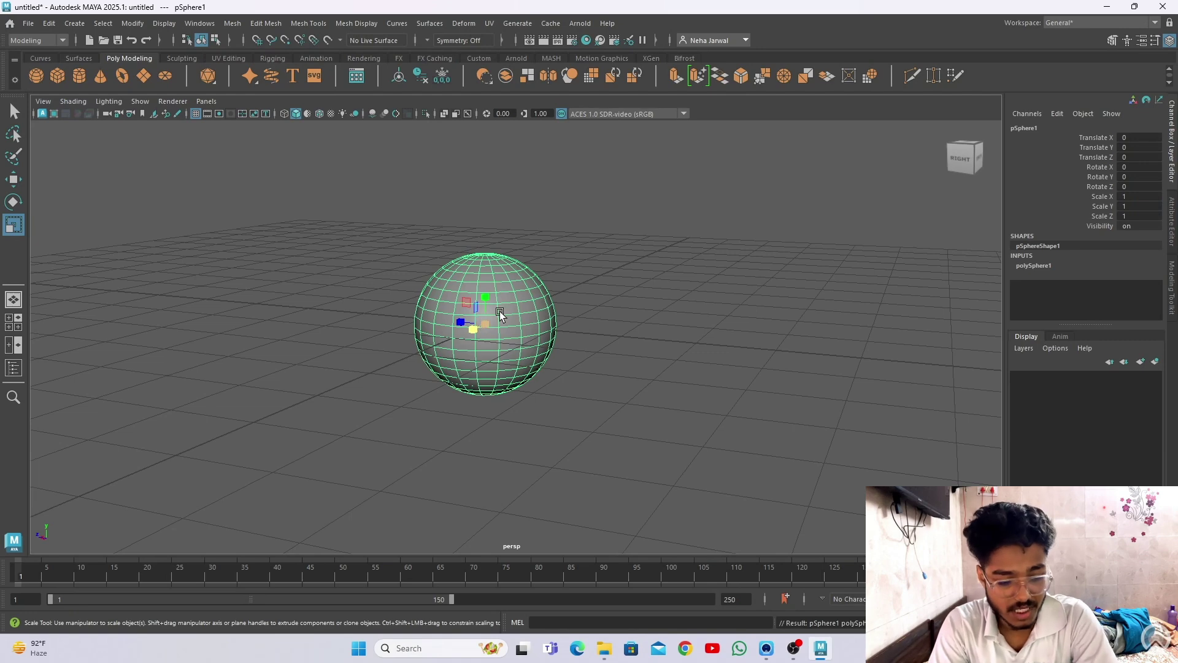
alt+drag(500, 311, 476, 327)
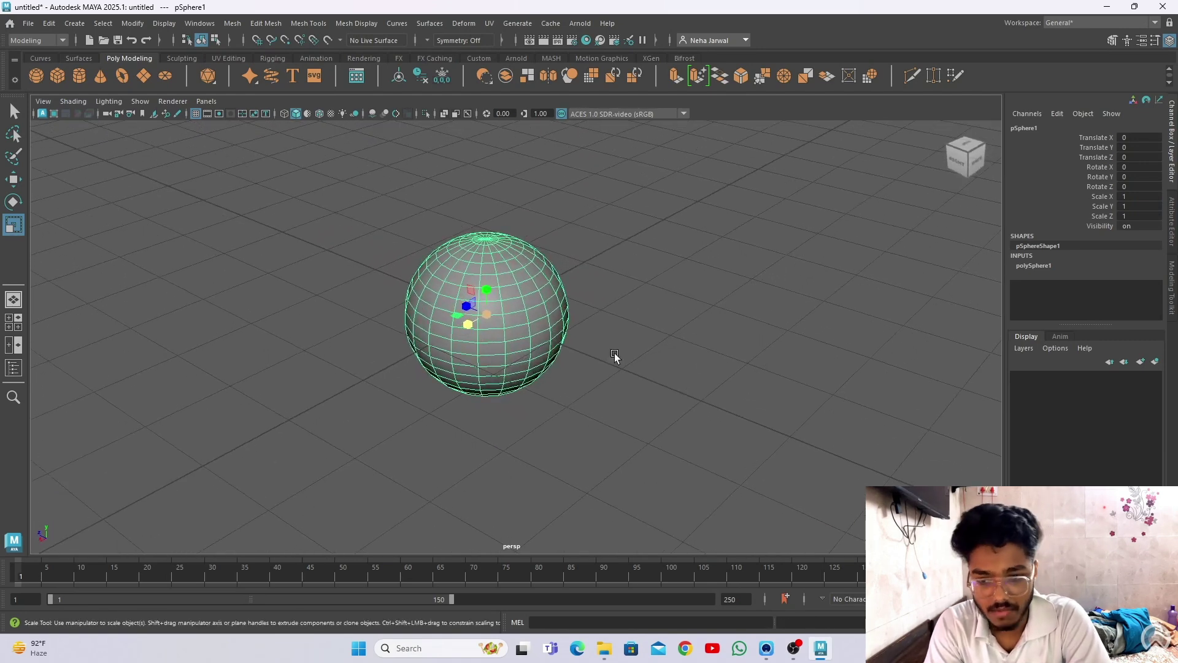
drag(1073, 322, 1076, 427)
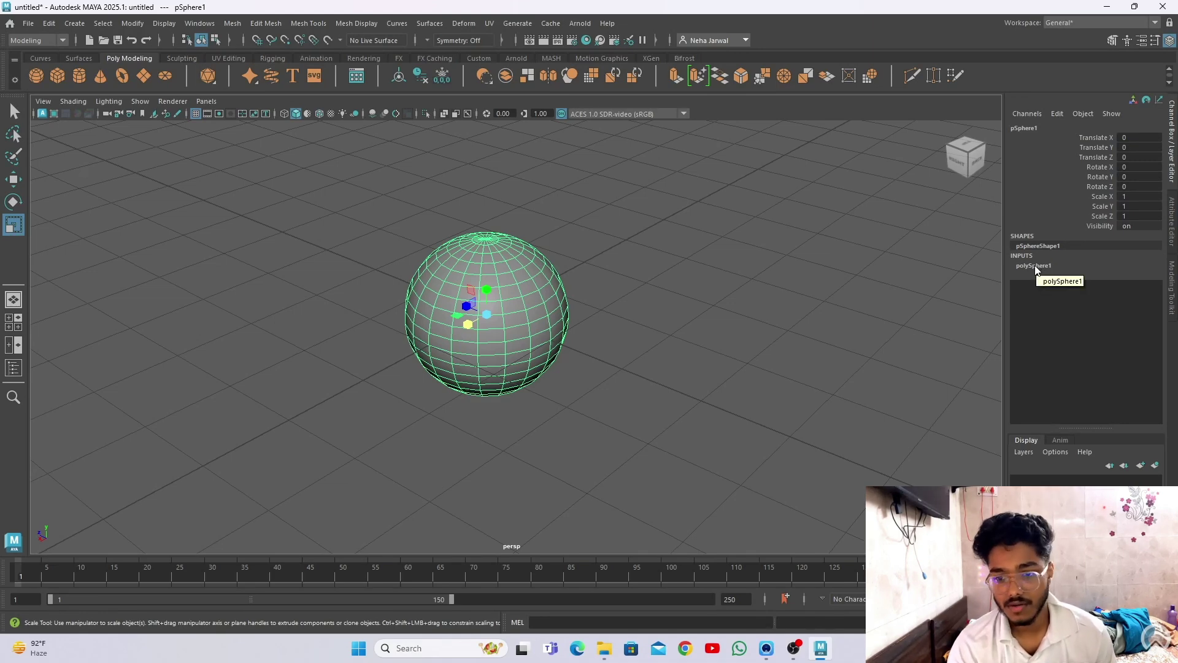
click(1035, 266)
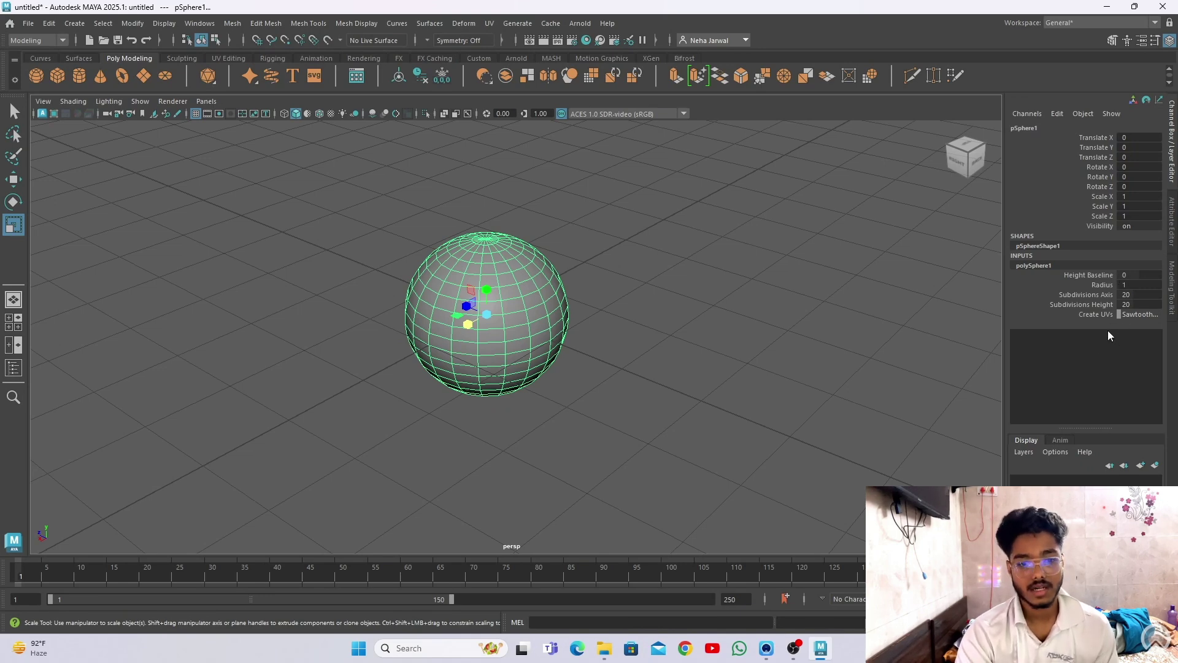
Try a height baseline of 1 on the sphere, return it to 0, and set it to 1 again.
click(1125, 276)
text(1)
key(Return)
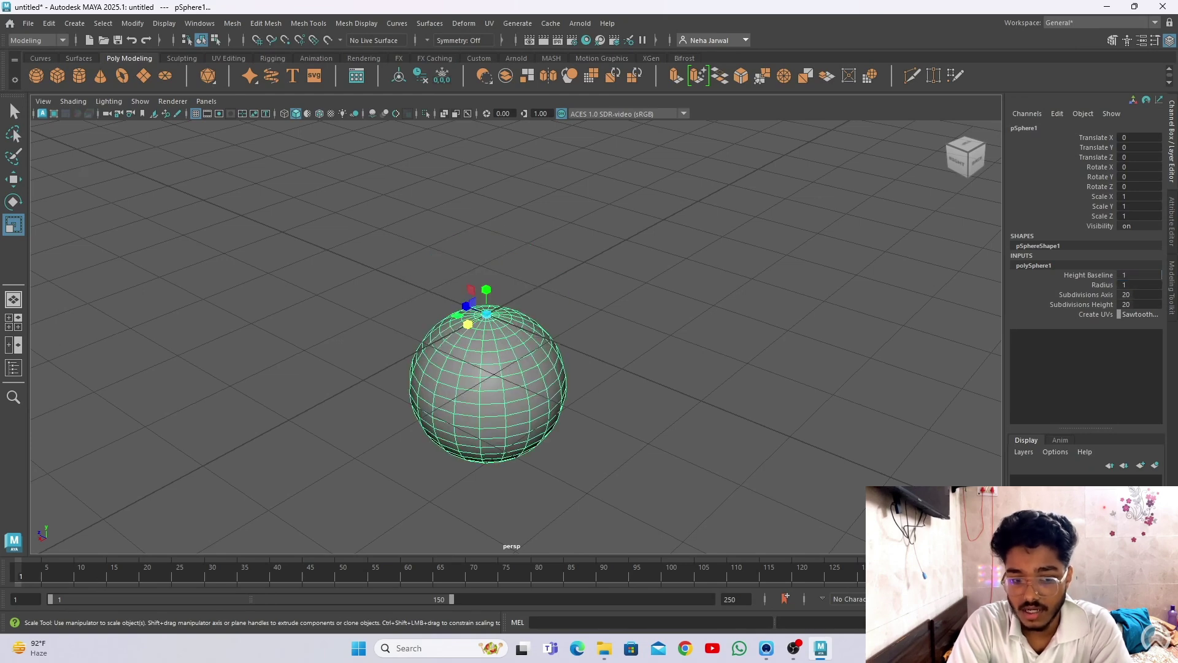
ctrl+drag(1133, 274, 1128, 275)
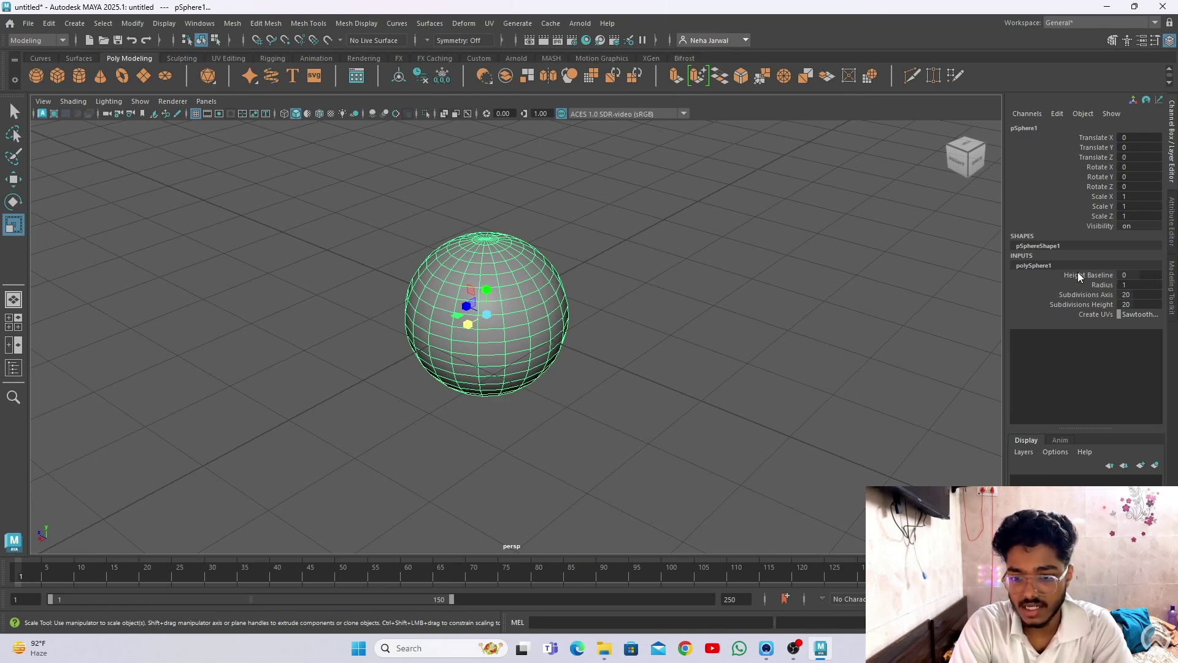
click(1124, 275)
text(1)
key(Return)
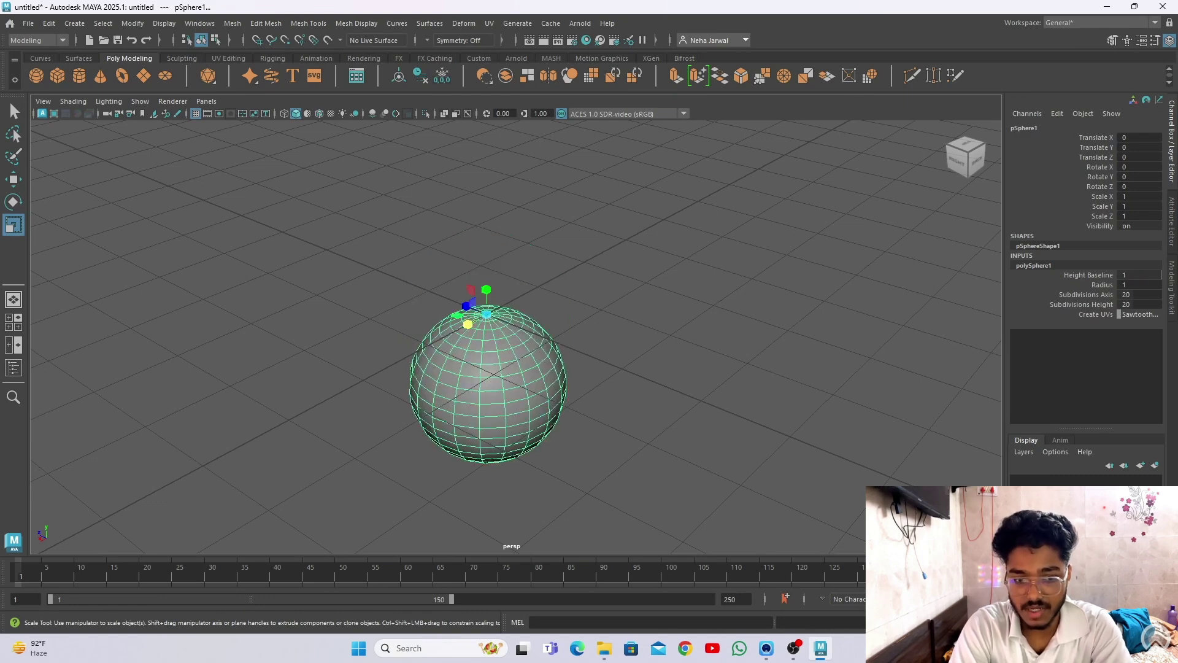
Set the sphere's height baseline to -1, examine its position against the grid, and reset the baseline to 0.
alt+drag(481, 381, 439, 340)
click(1129, 275)
text(-1)
key(Return)
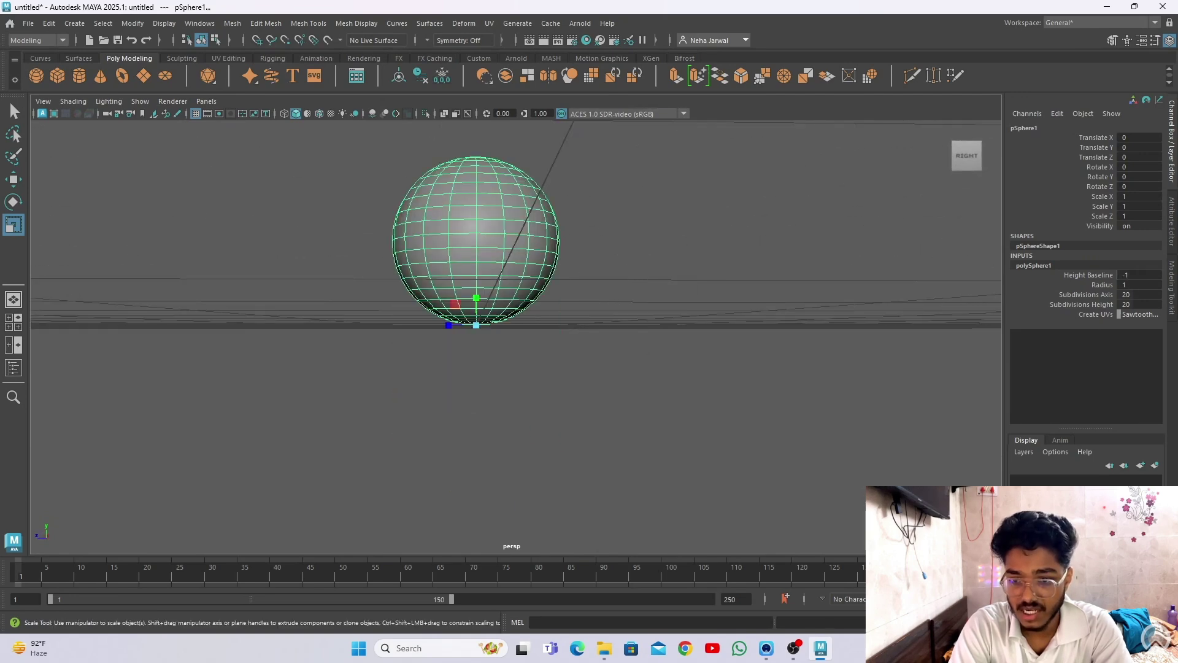
alt+drag(572, 277, 466, 316)
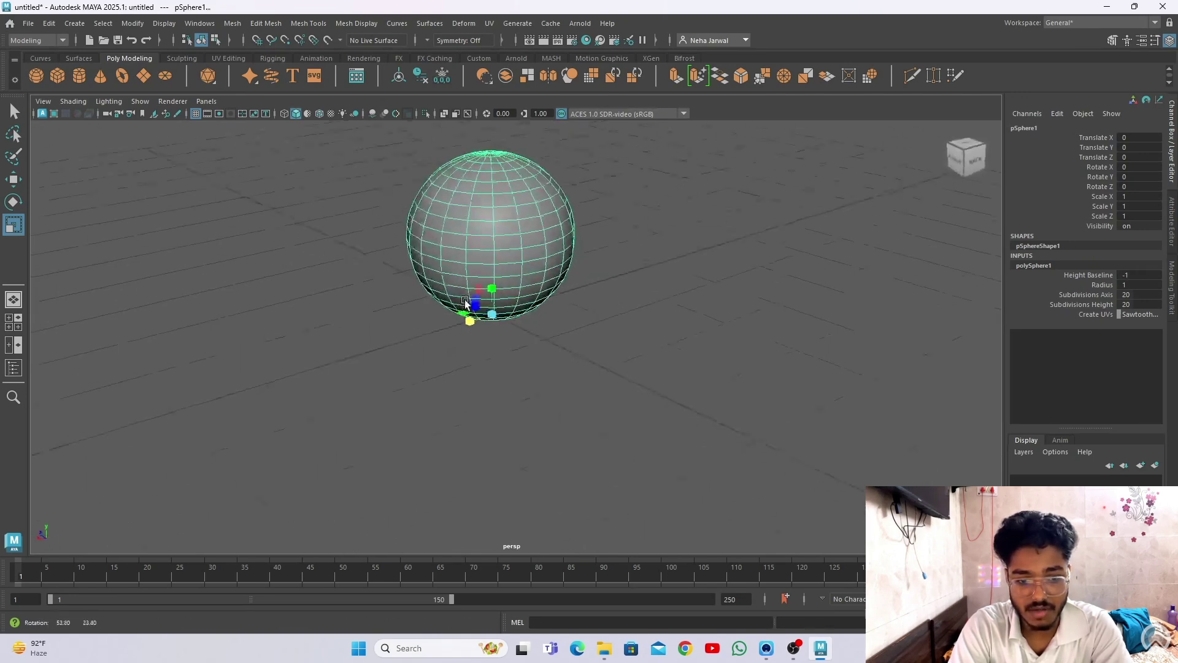
click(1129, 275)
text(0)
key(Return)
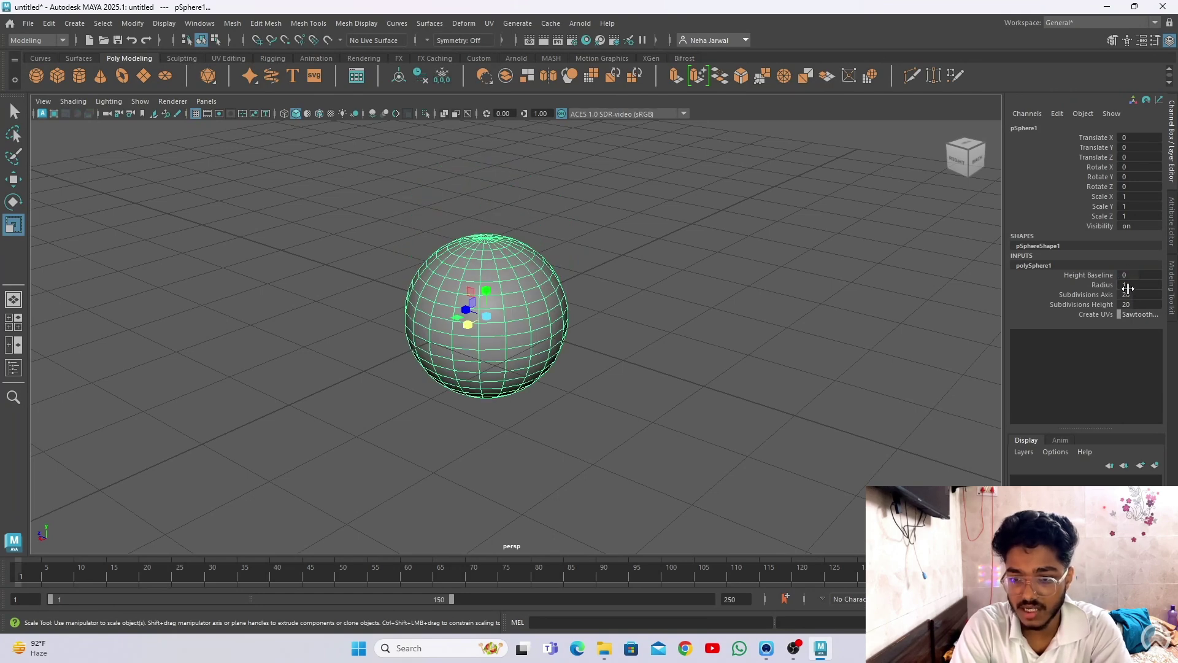
Try radii of 4 and 11 on the sphere and restore the radius to 1.
scroll(595, 357, down, 5)
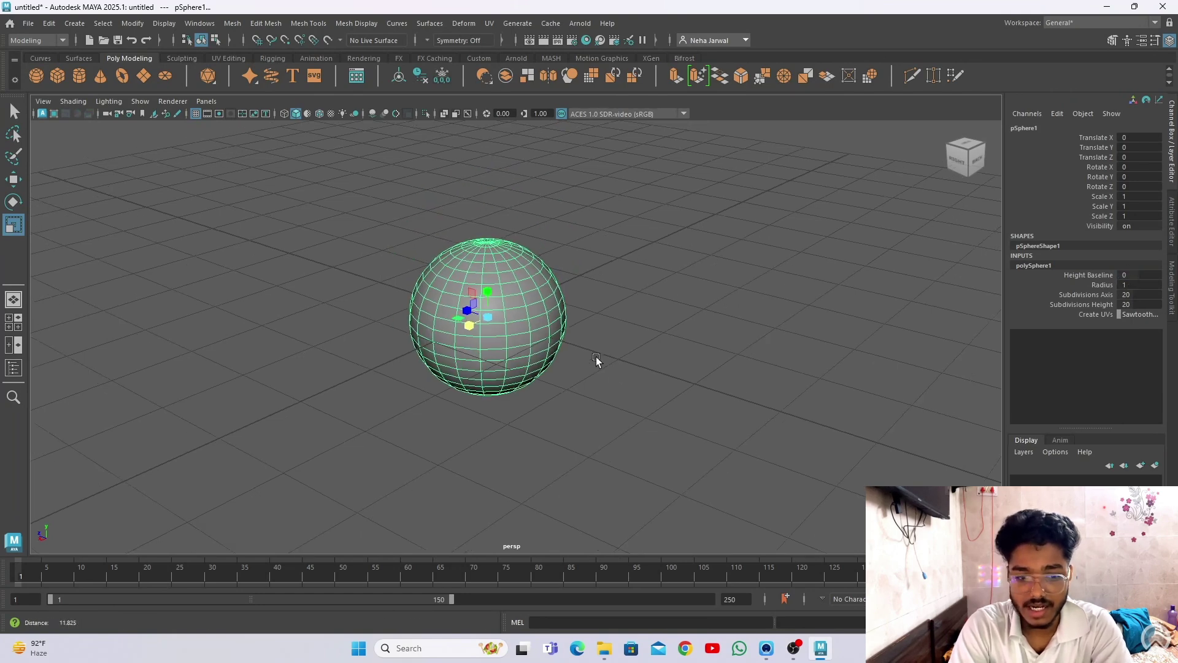
click(1132, 285)
text(14)
key(Return)
text(11)
key(Return)
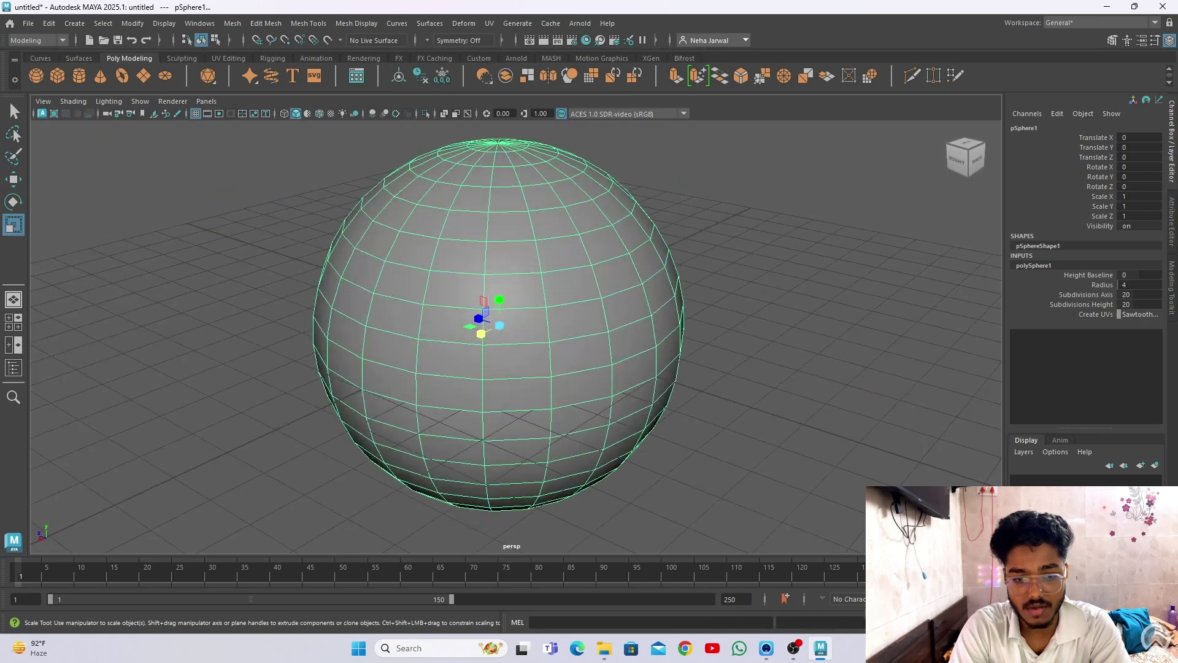
text(f)
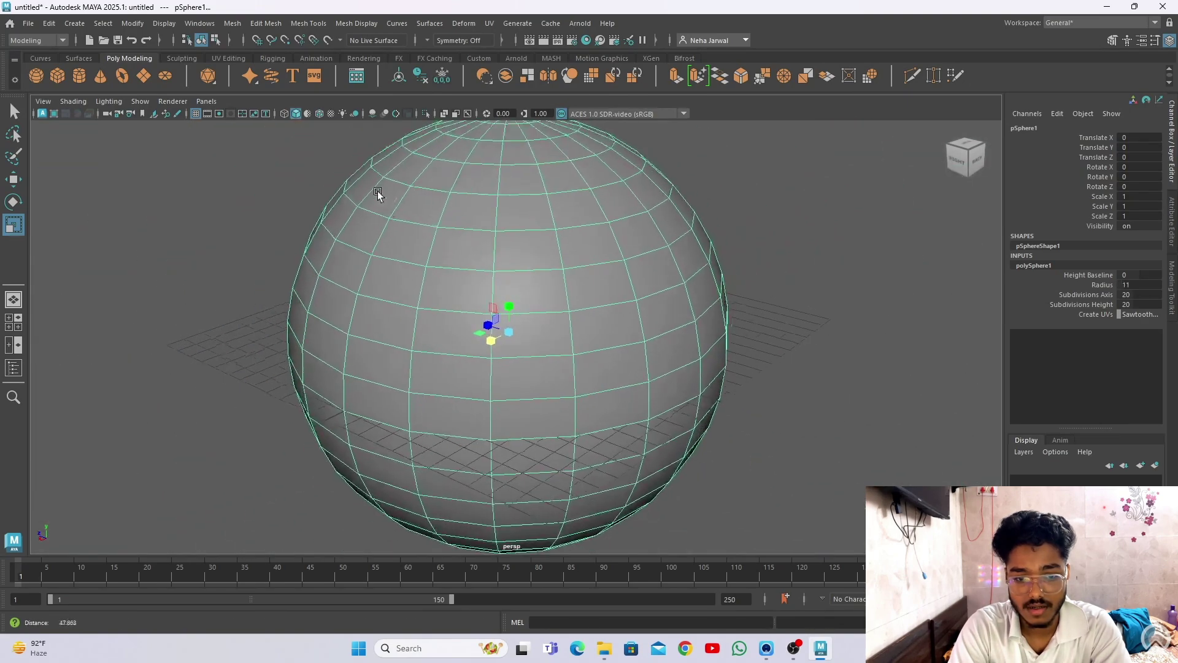
text(1)
key(Return)
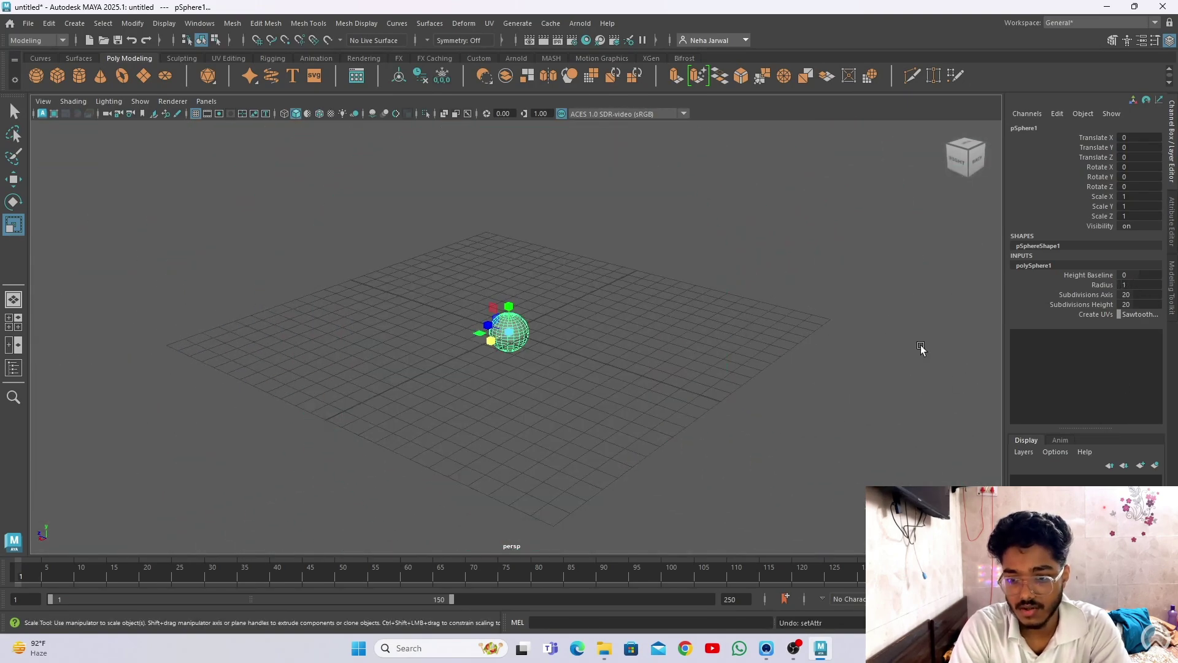
Examine the sphere's edge lines up close, set its axis subdivisions to 50, and inspect the denser mesh.
alt+right_drag(448, 343, 635, 437)
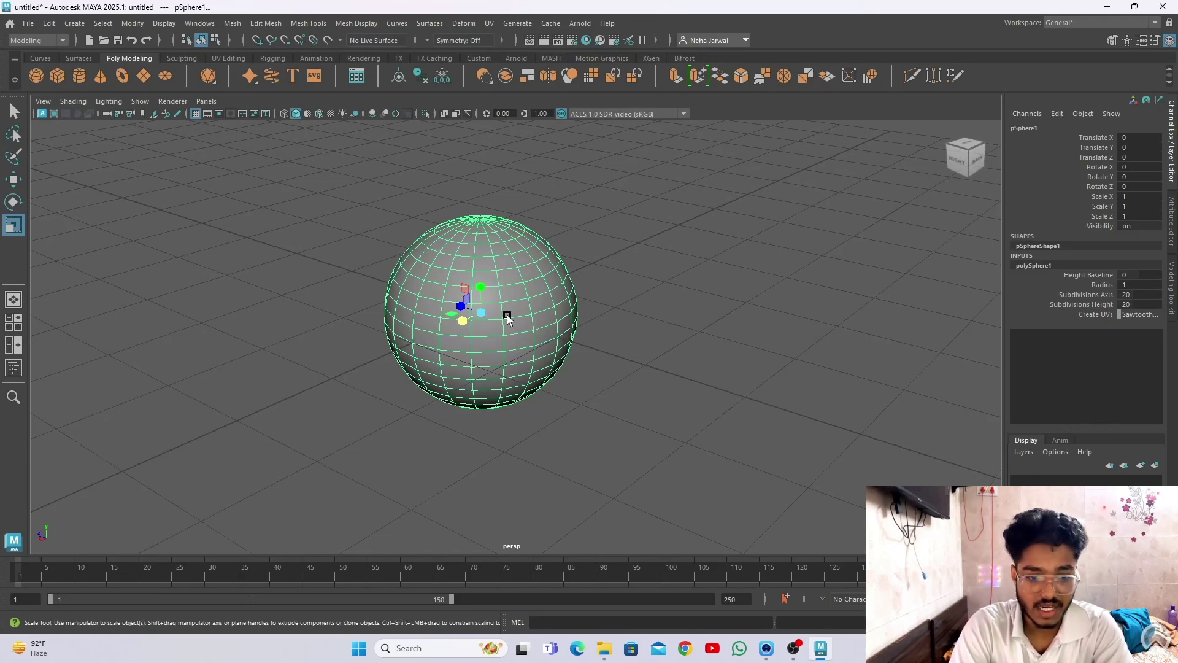
alt+right_drag(508, 316, 584, 400)
alt+drag(481, 321, 459, 194)
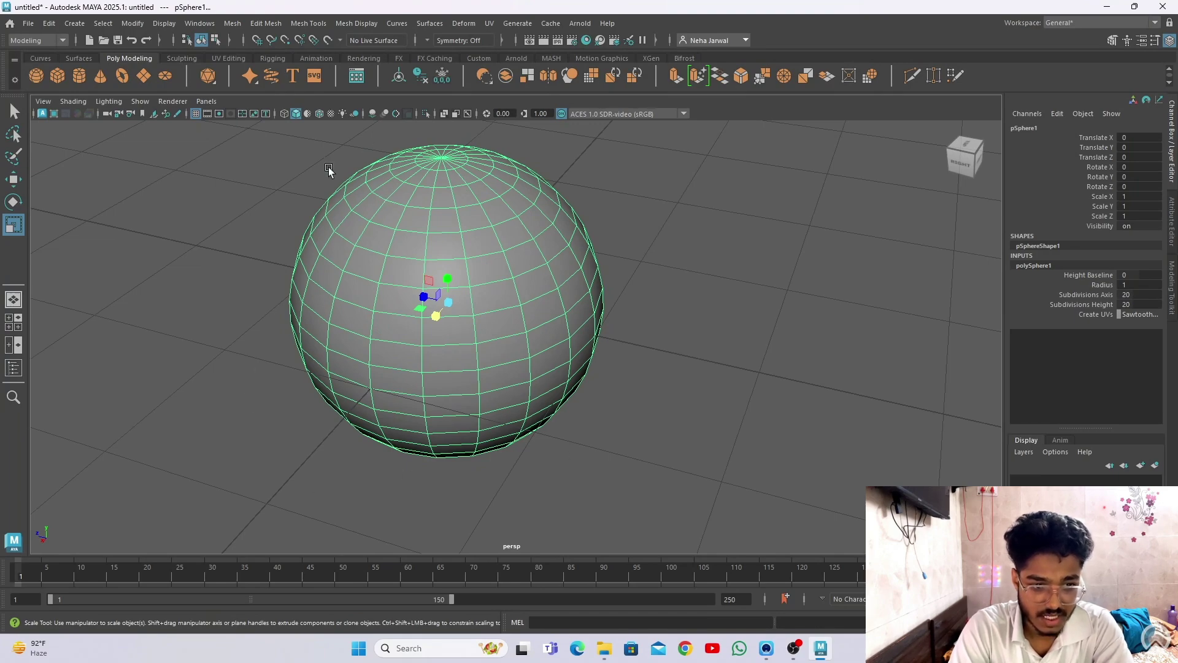
alt+drag(279, 288, 429, 276)
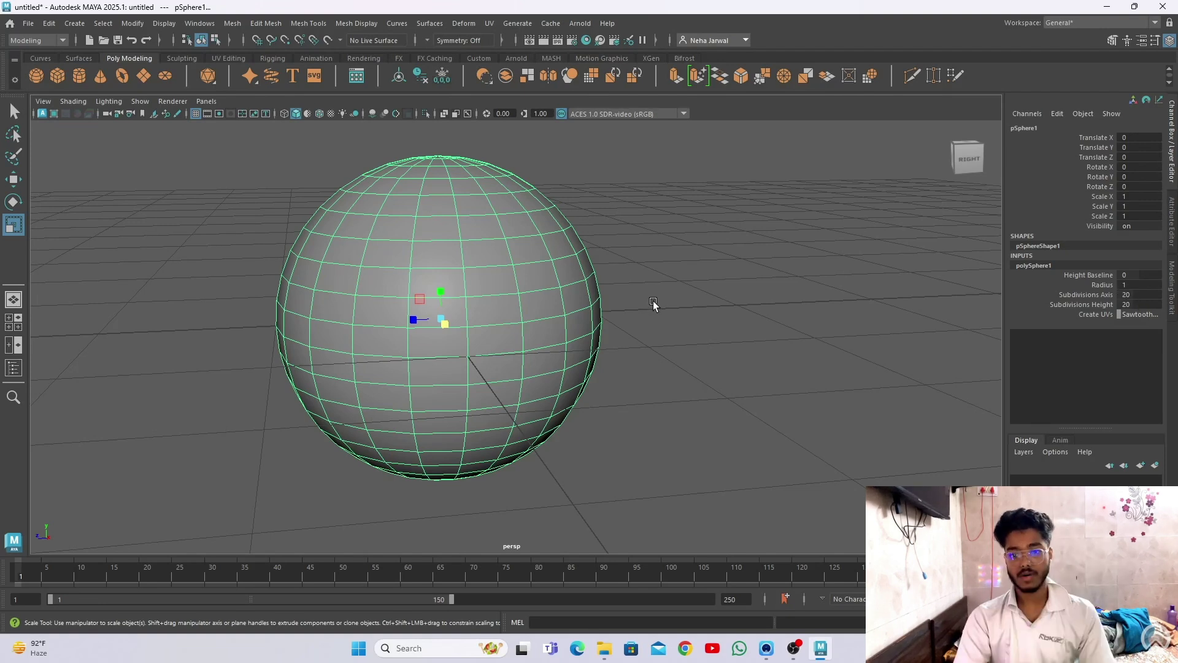
click(1127, 295)
middle_drag(1130, 295, 1173, 295)
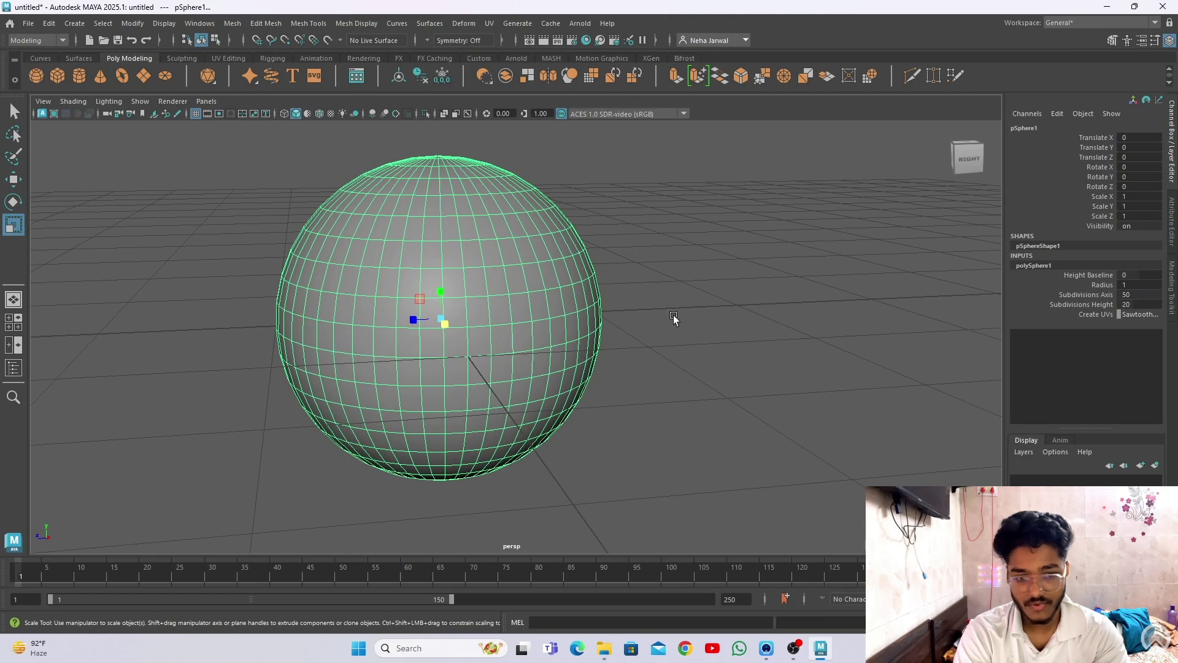
alt+drag(673, 318, 592, 335)
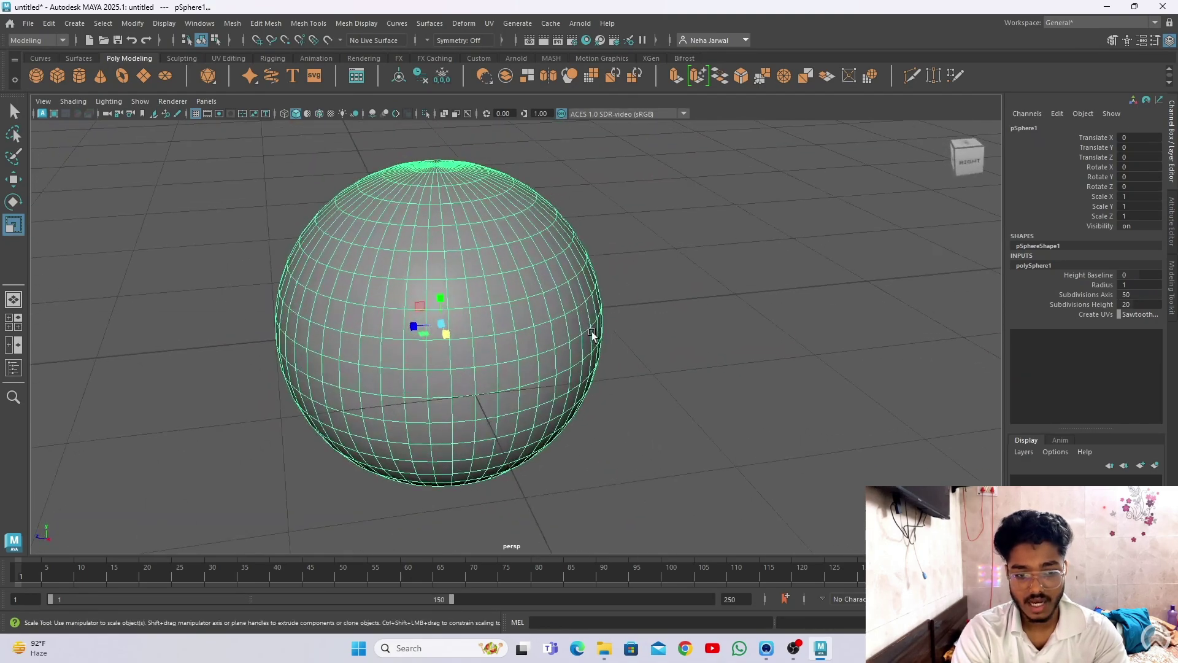
scroll(496, 297, down, 3)
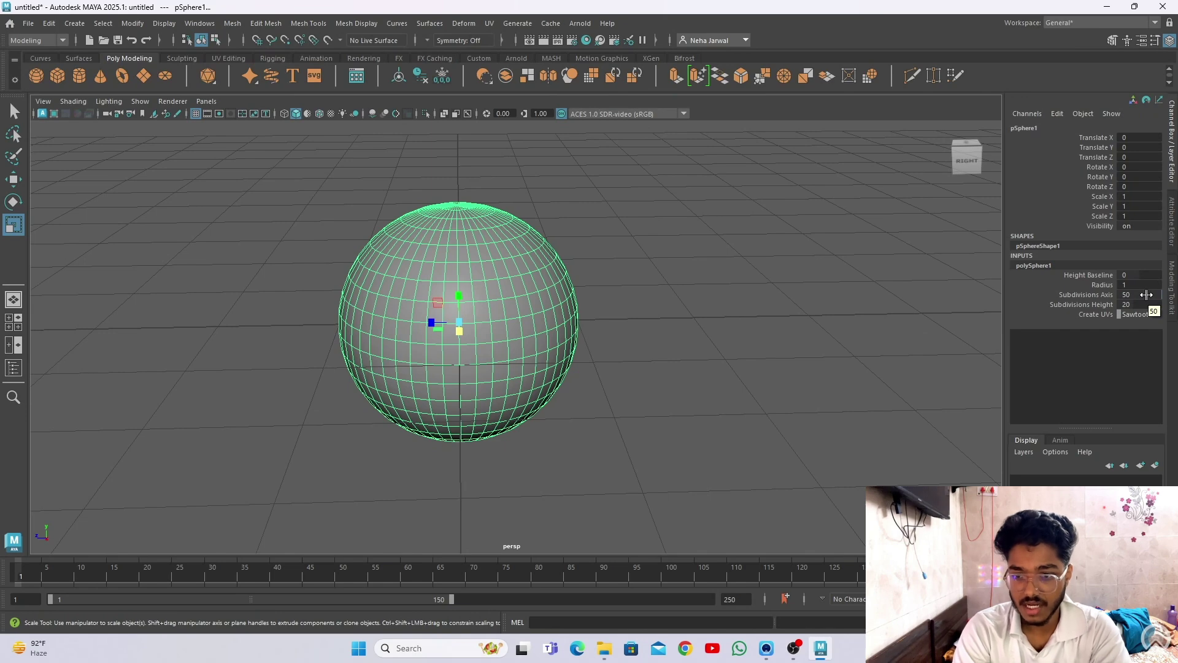
Reduce the sphere's axis subdivisions to 6, inspect the faceted shape, and reduce them further.
drag(1159, 293, 1119, 294)
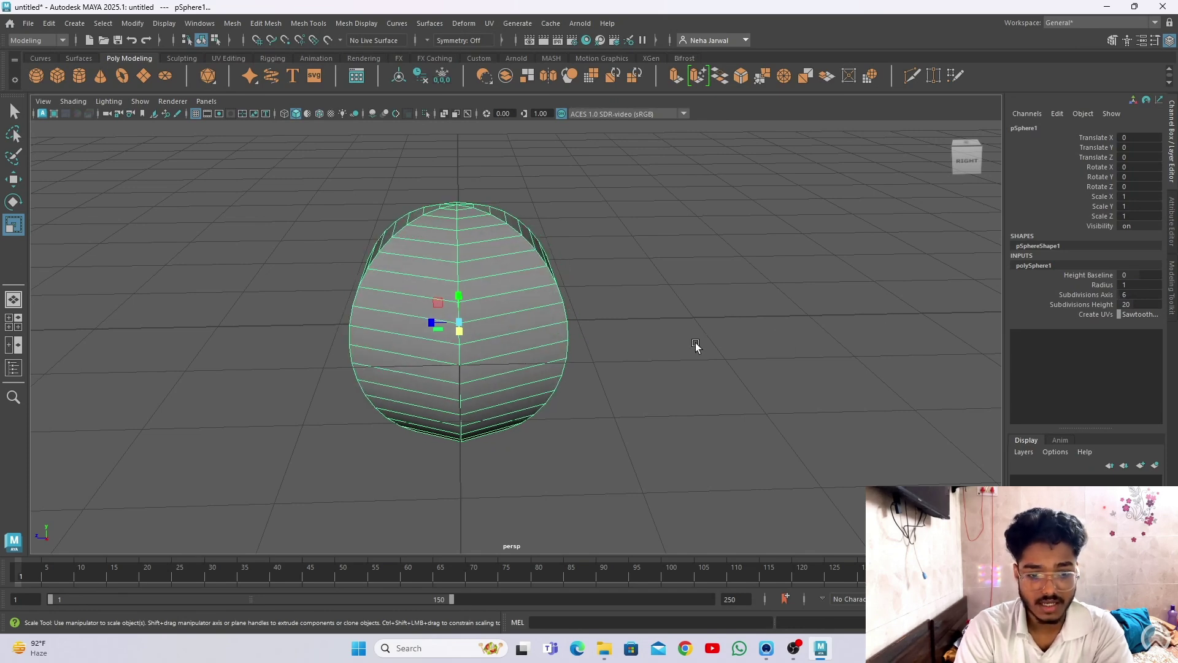
alt+drag(695, 346, 492, 324)
alt+right_drag(492, 323, 545, 458)
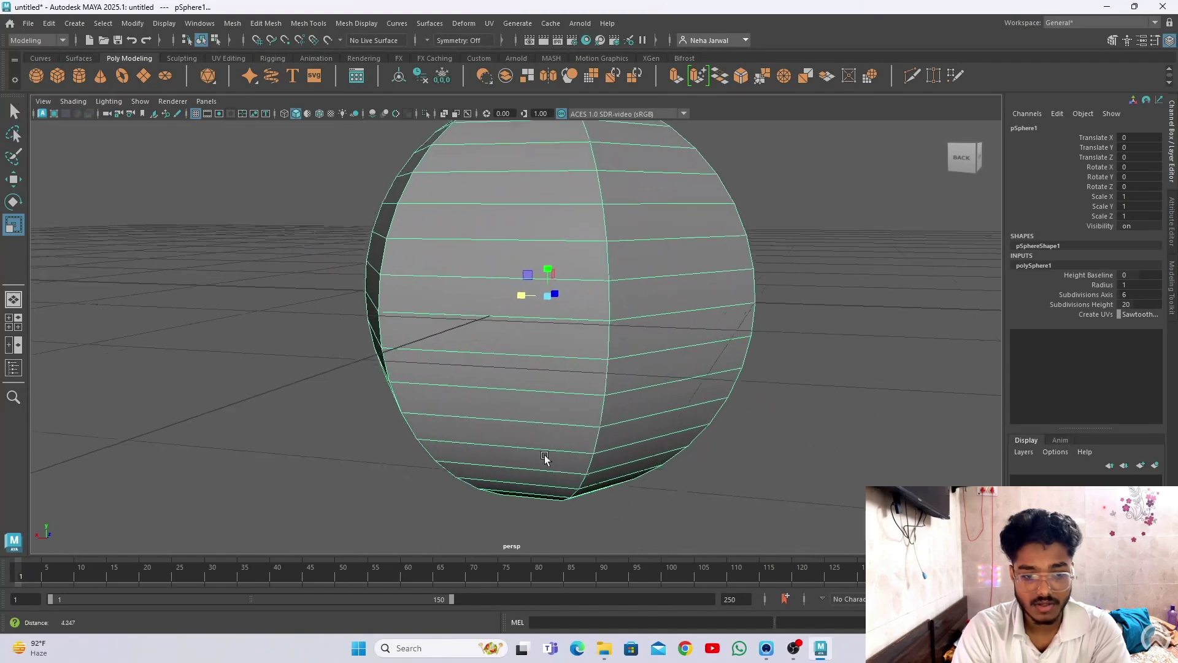
alt+drag(544, 457, 467, 374)
drag(1138, 299, 1118, 300)
scroll(601, 266, down, 3)
alt+drag(602, 265, 652, 265)
Raise the sphere's axis subdivisions to 19 and inspect its outline up close.
click(1127, 295)
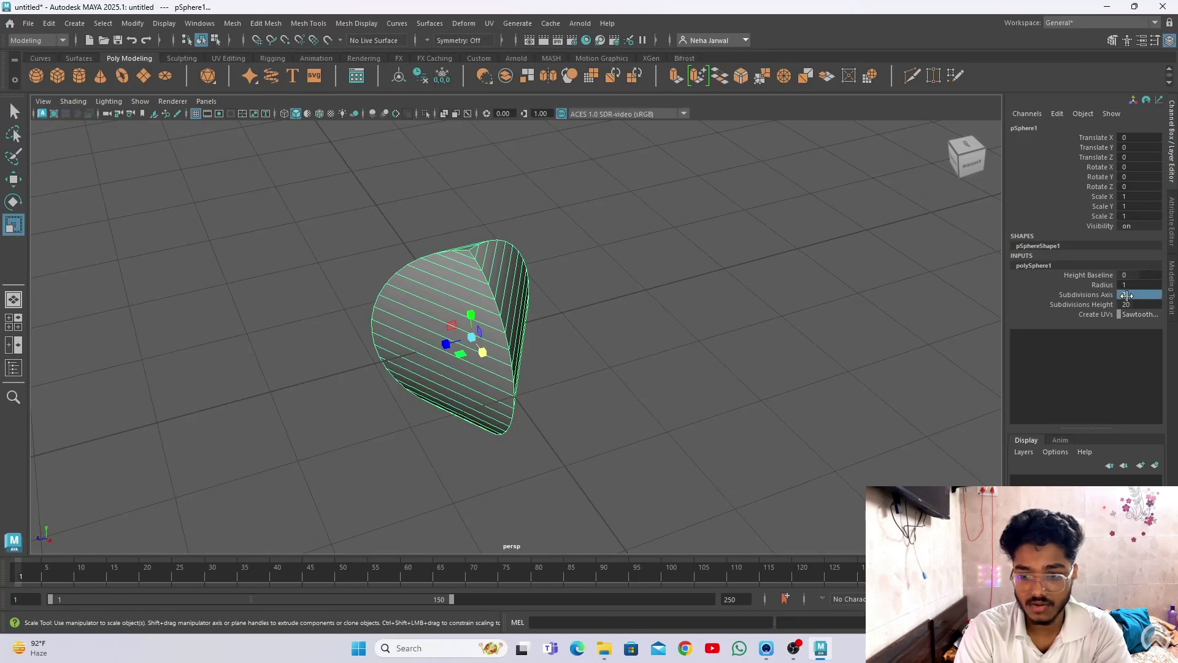
drag(1129, 297, 1135, 297)
alt+drag(552, 337, 614, 319)
drag(1143, 295, 1172, 295)
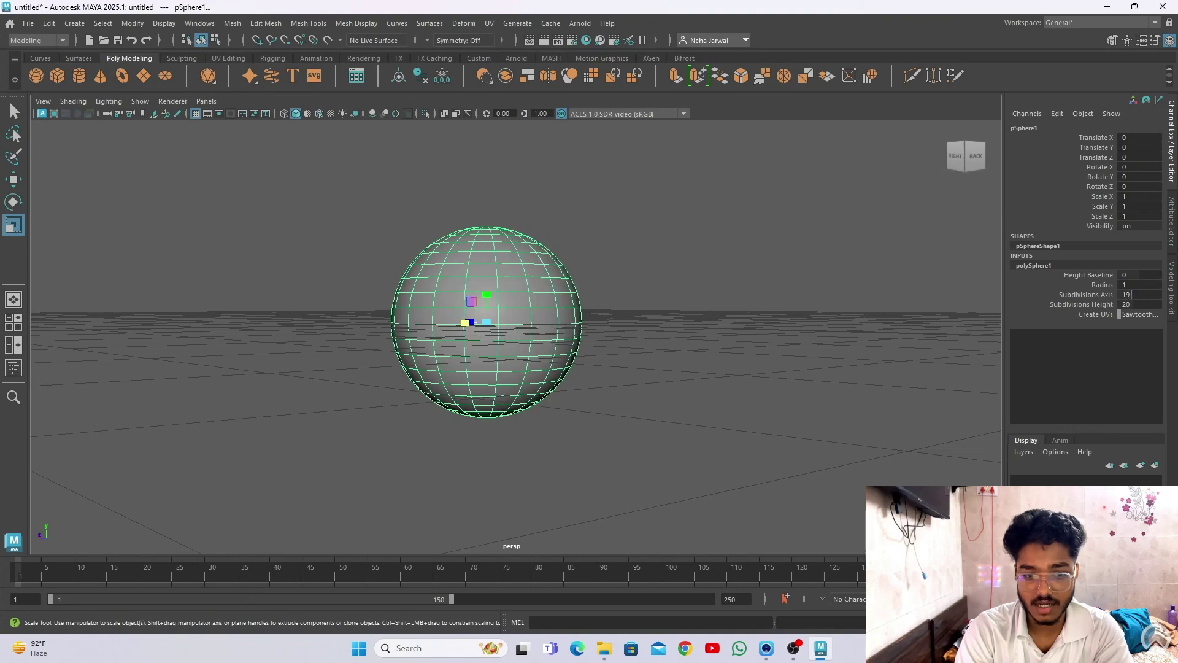
alt+drag(706, 356, 783, 294)
scroll(718, 476, up, 5)
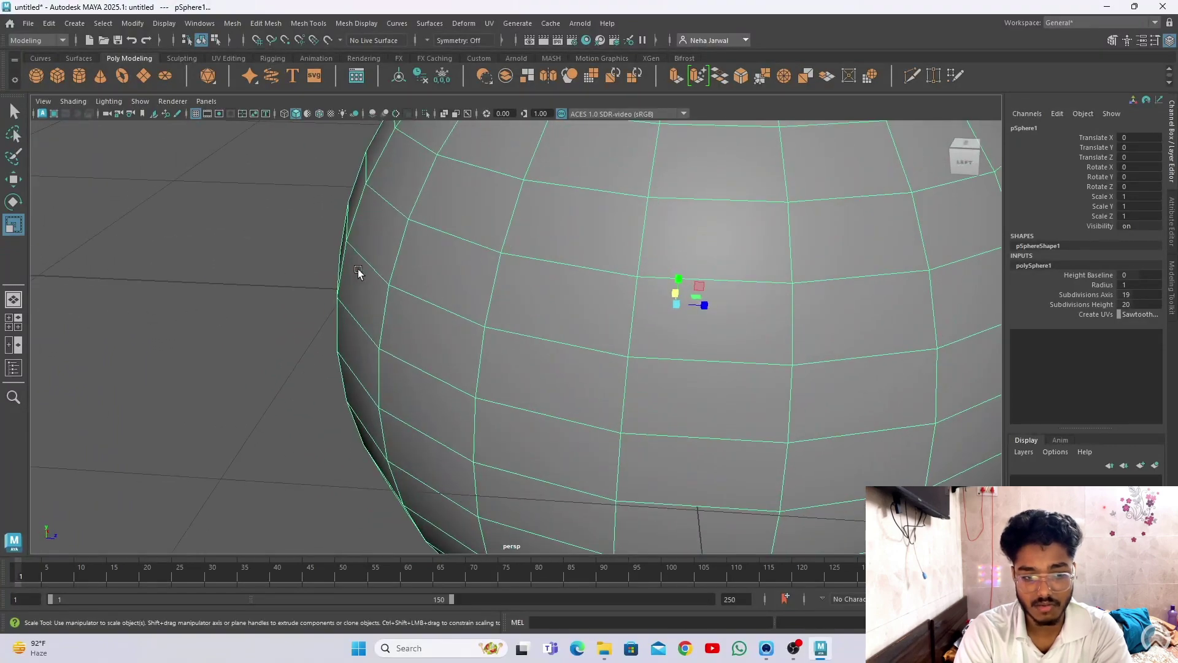
Set the sphere's axis subdivisions to 50 and inspect its smoother outline.
middle_drag(1144, 278, 976, 337)
scroll(502, 368, down, 6)
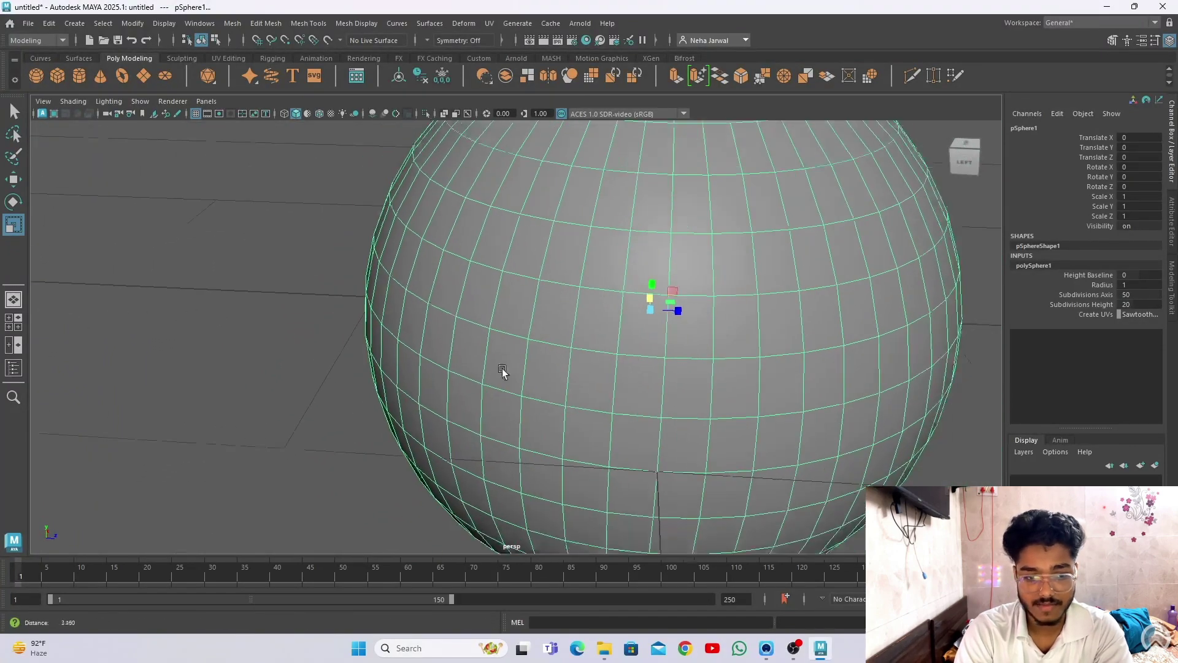
scroll(628, 451, down, 3)
mouse_move(557, 381)
alt+mouse_down()
mouse_move(697, 413)
mouse_move(589, 368)
mouse_move(571, 392)
alt+mouse_up()
scroll(765, 540, up, 4)
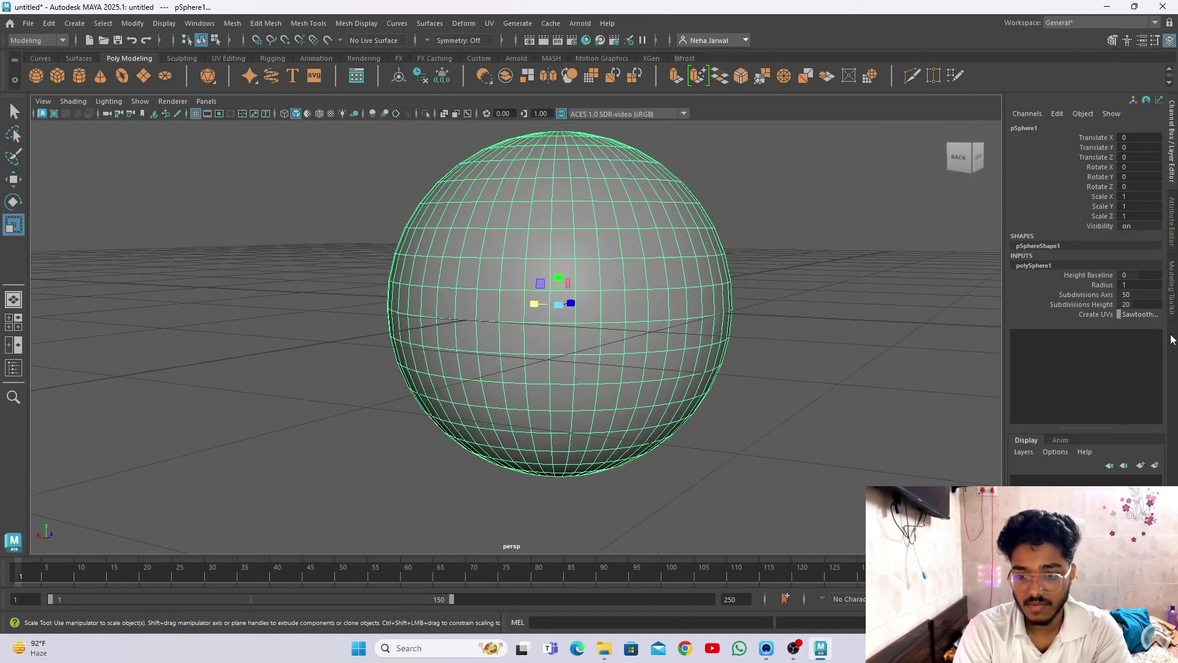
Set the sphere's height subdivisions to 50.
middle_drag(1144, 305, 1043, 319)
double_click(1143, 305)
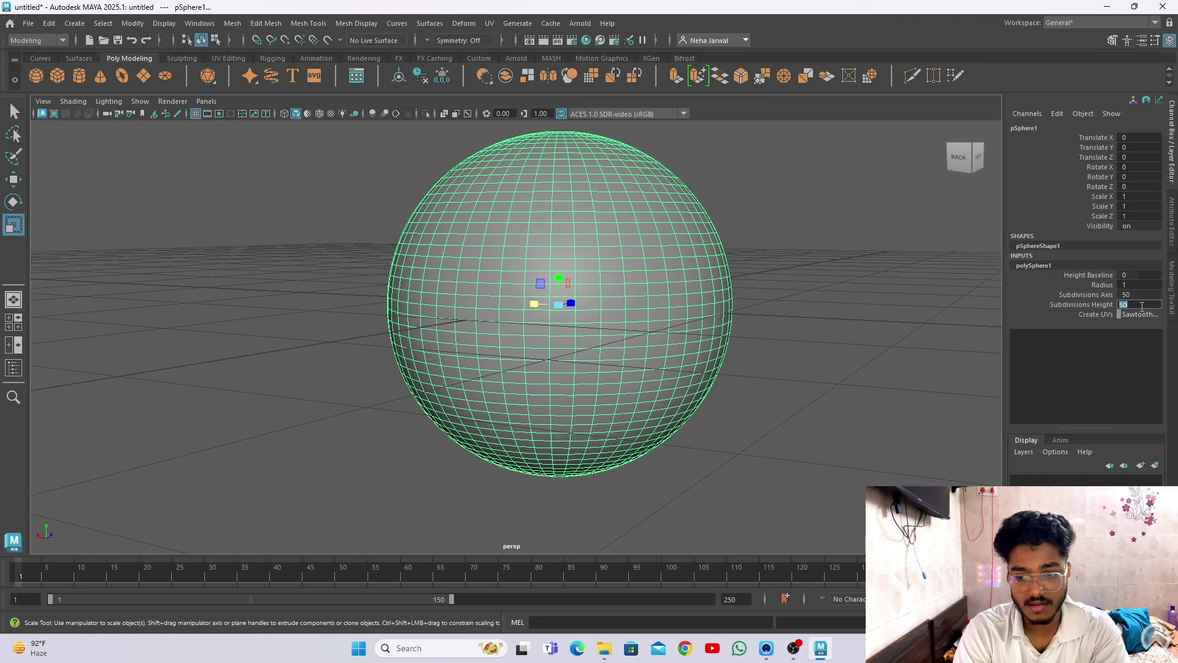
click(997, 343)
key(ctrl+z)
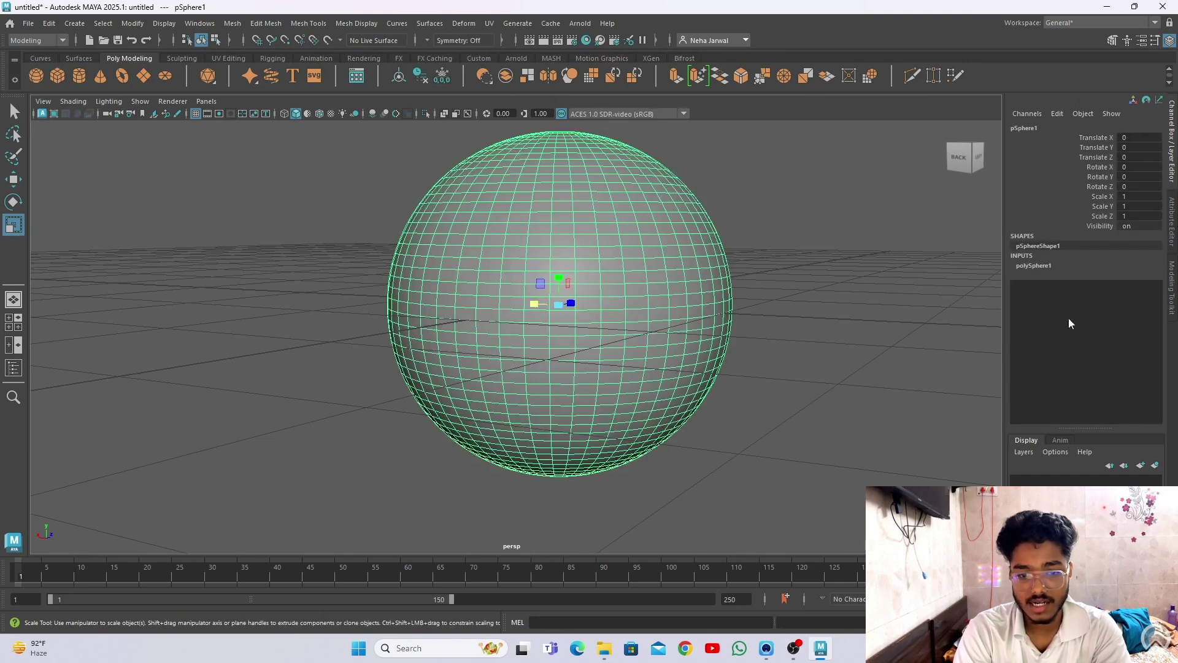
Raise the sphere's height subdivisions to 100, deselect it and inspect the smoother surface.
click(1023, 267)
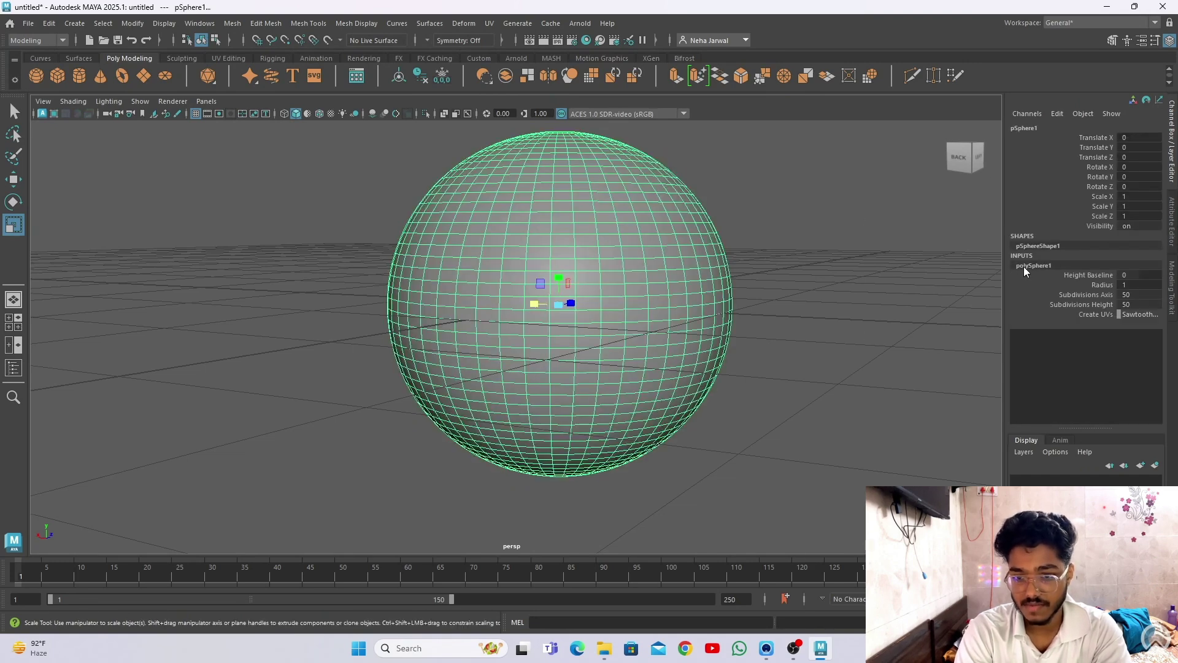
double_click(1133, 305)
text(1)
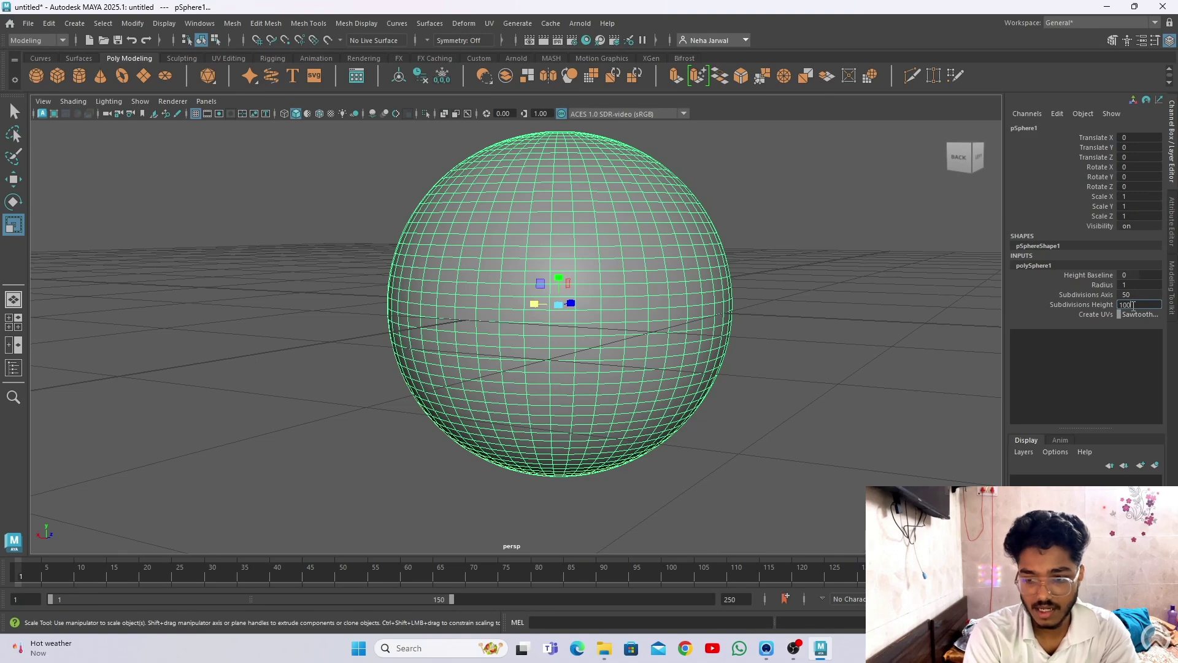
text(00)
key(Return)
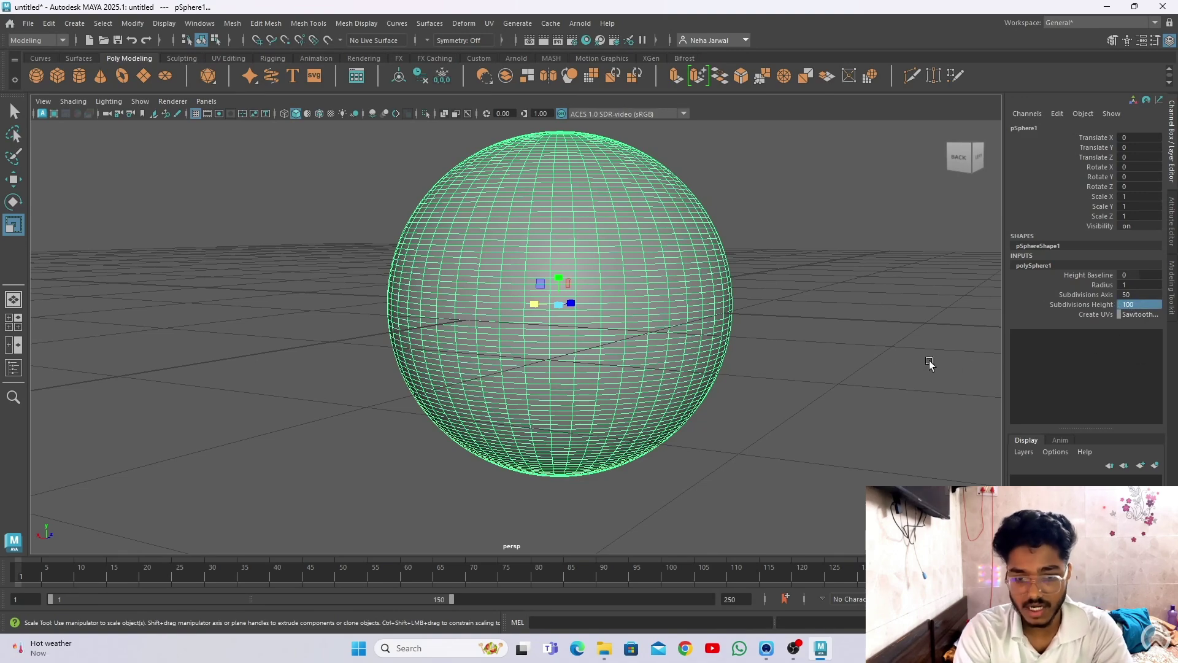
click(747, 363)
click(620, 358)
alt+drag(620, 358, 573, 302)
scroll(647, 368, down, 5)
click(589, 353)
alt+drag(589, 352, 496, 323)
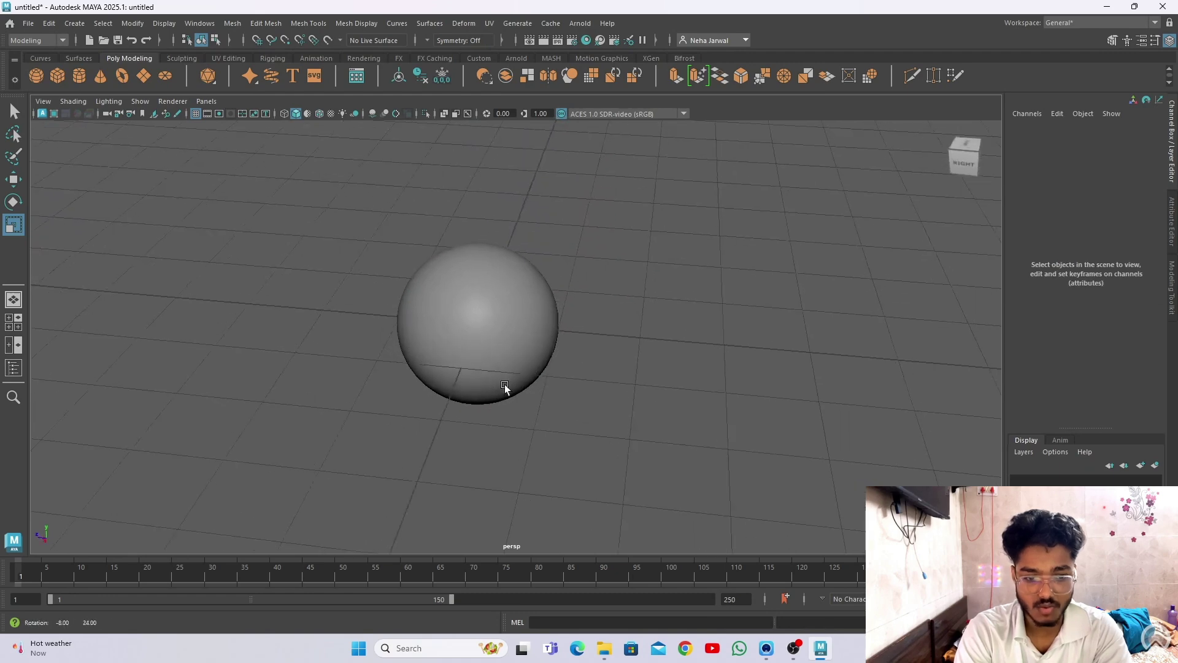
Delete the sphere and create a polygon cube on the grid.
click(495, 324)
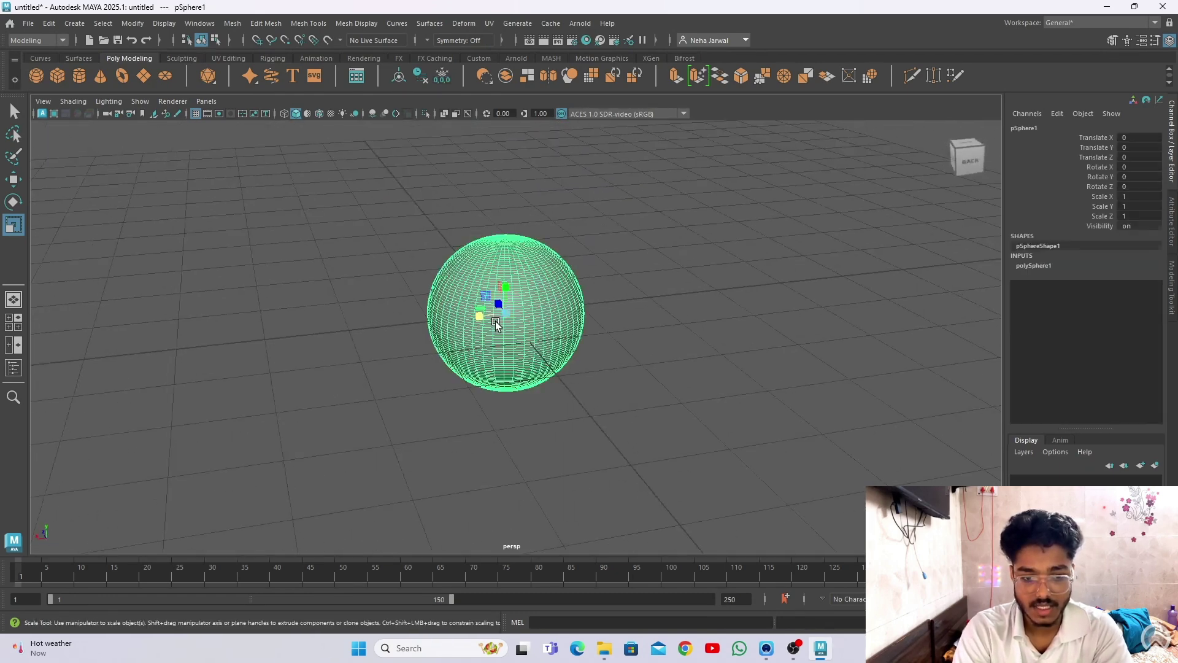
key(Delete)
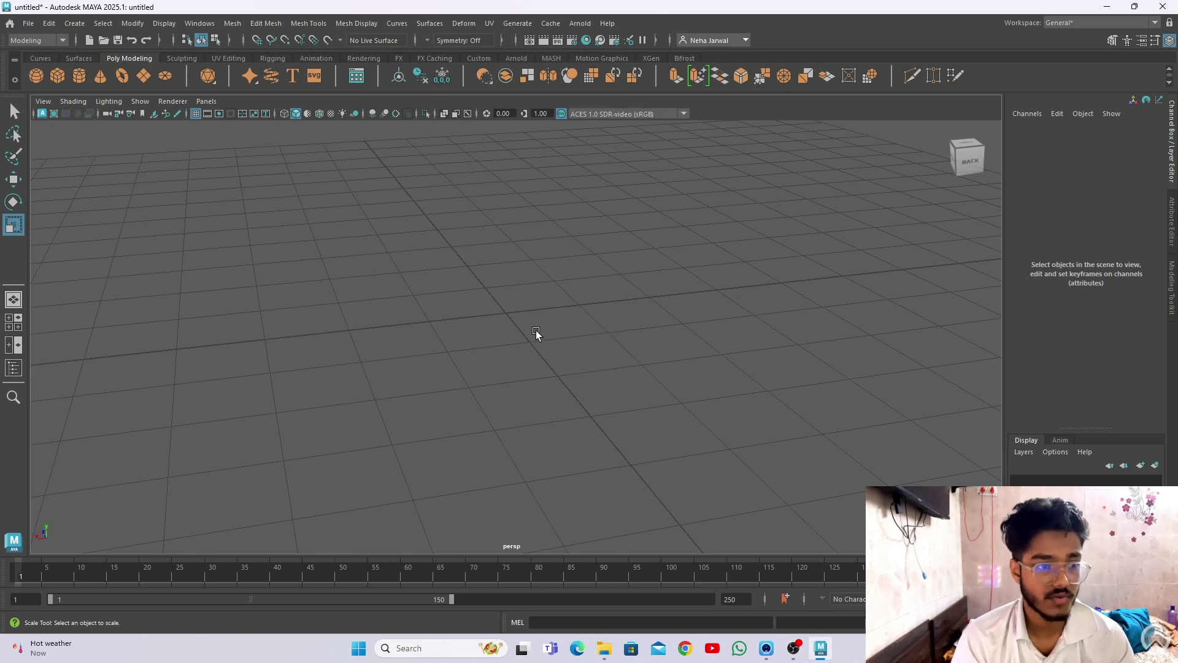
click(55, 79)
Set the cube's subdivisions to 16 in width, 17 in height and 10 in depth, and inspect the mesh grid.
click(1030, 266)
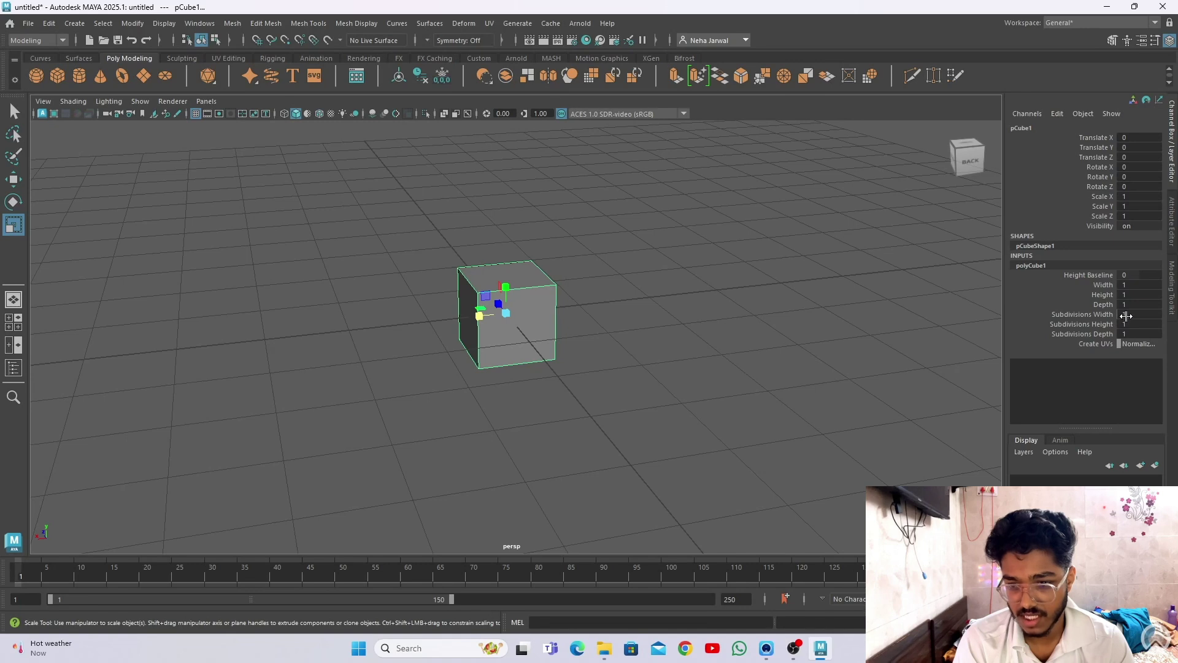
drag(1126, 315, 1129, 334)
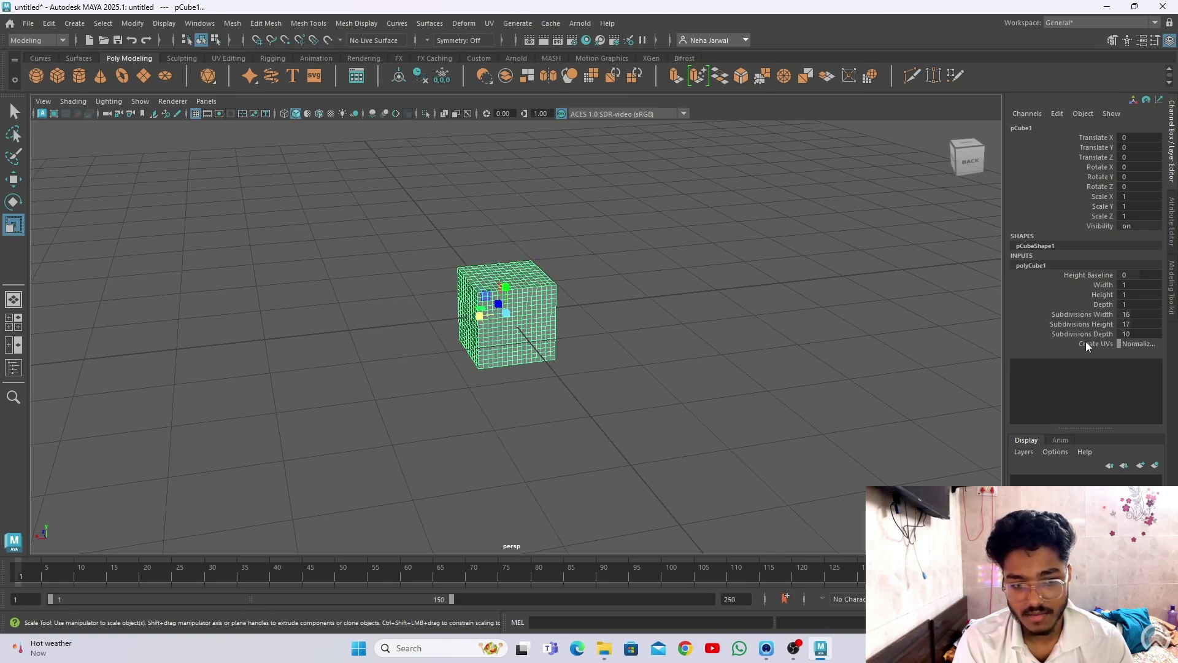
alt+drag(722, 317, 613, 365)
scroll(668, 408, up, 5)
alt+drag(668, 407, 578, 308)
scroll(697, 308, down, 5)
click(642, 300)
Select parts of the cube's mesh in component mode and scale them to distort its shape.
right_drag(578, 308, 584, 316)
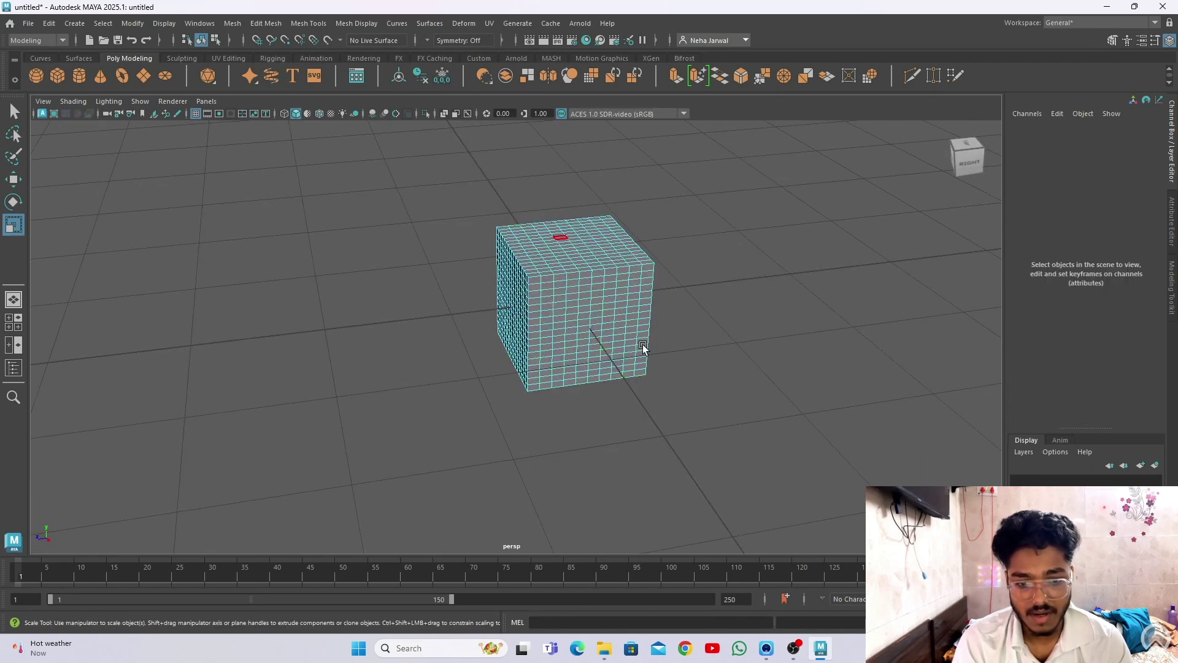
click(582, 299)
shift+drag(581, 302, 537, 333)
right_drag(536, 333, 518, 308)
drag(518, 307, 533, 322)
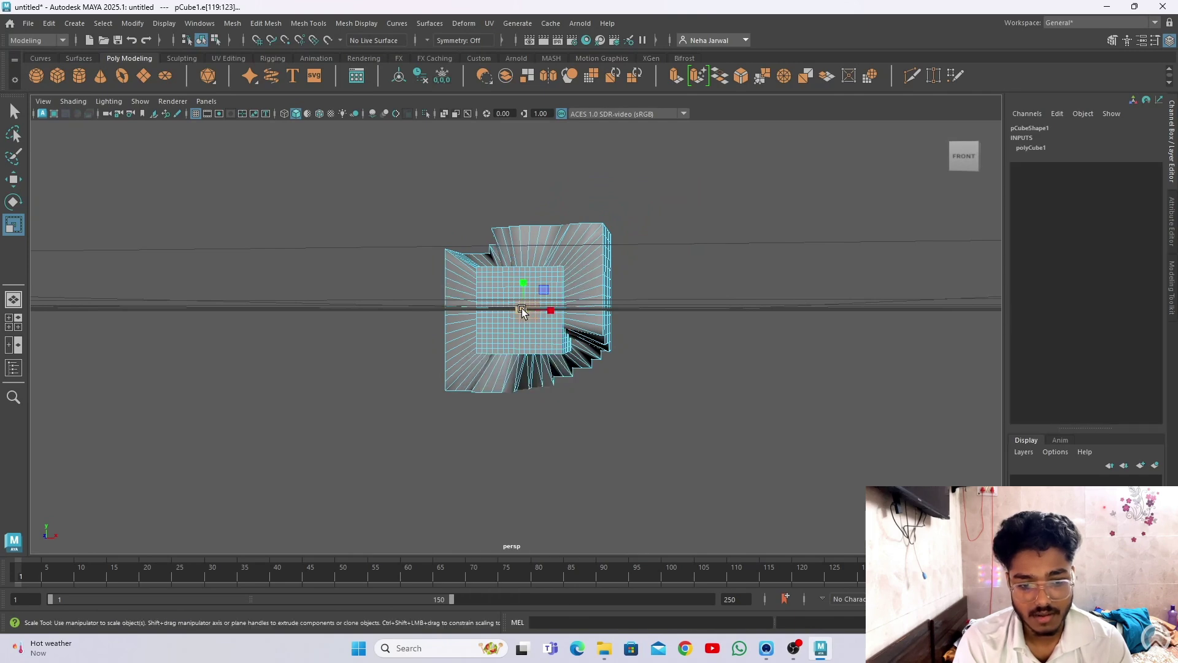
Frame the selected edges on the cube's front face and shift them with the Move tool.
key(f)
key(w)
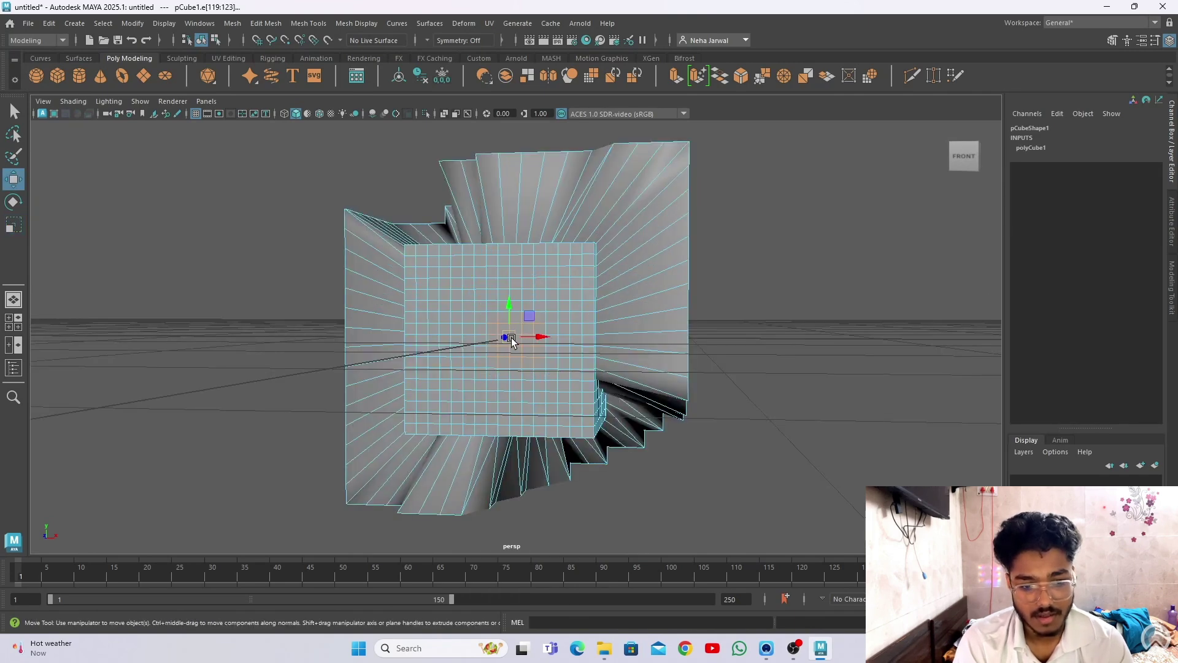
drag(509, 336, 570, 364)
Return to object selection, delete the distorted cube and create a polygon cylinder.
scroll(268, 417, down, 3)
right_drag(557, 307, 558, 244)
drag(599, 416, 420, 313)
key(Delete)
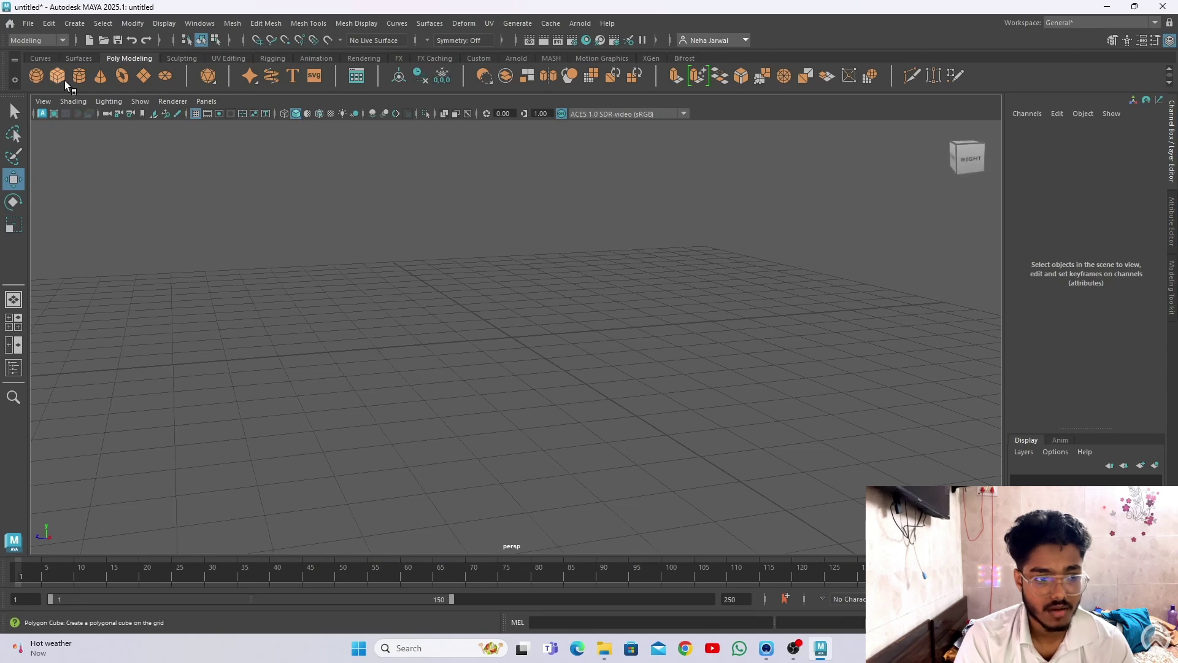
click(80, 76)
Set the cylinder's subdivisions to 7 around the axis, 24 in height and 11 on the caps, and inspect the result.
alt+drag(487, 347, 560, 344)
scroll(579, 389, up, 3)
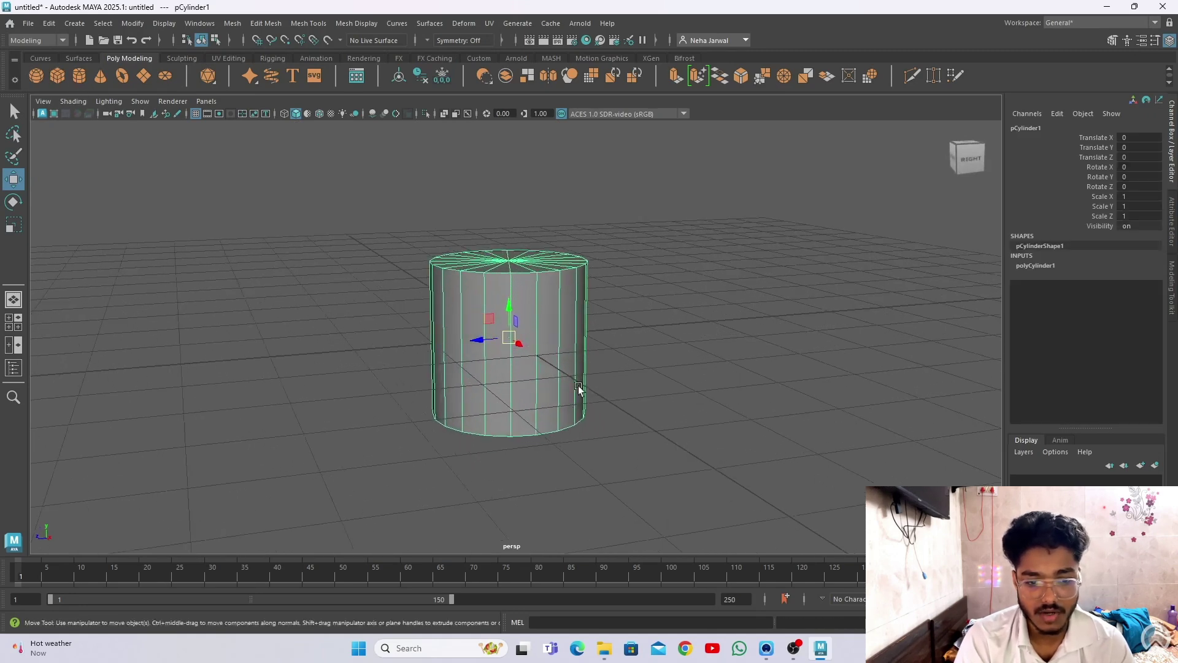
alt+drag(579, 389, 606, 401)
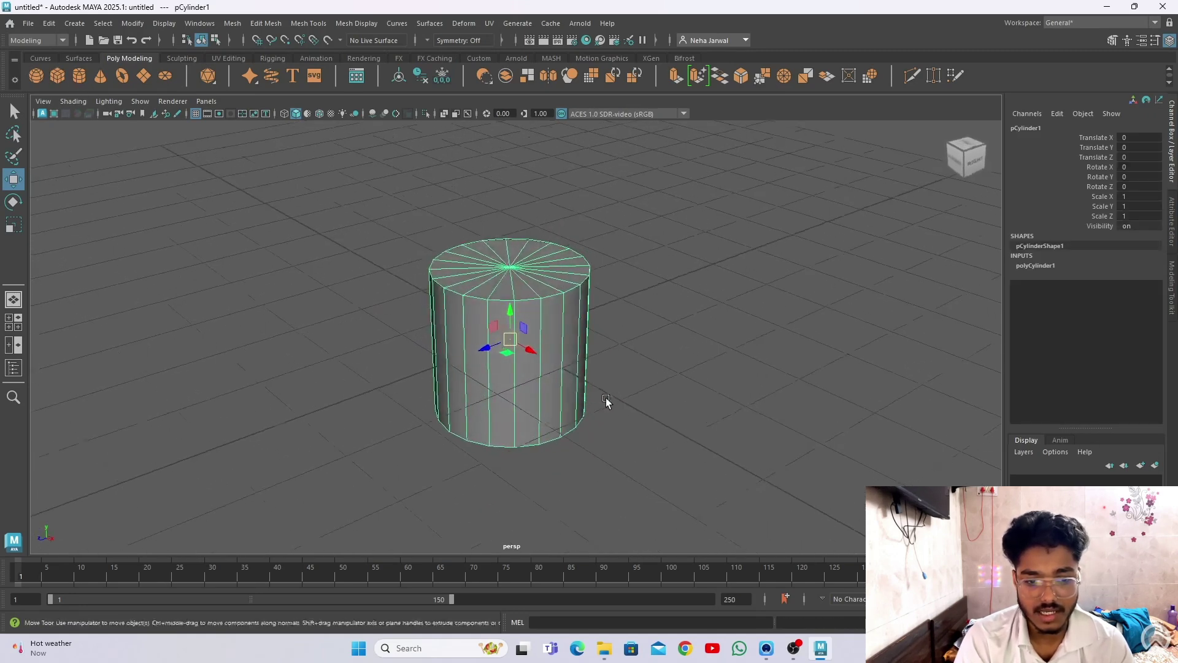
click(1043, 265)
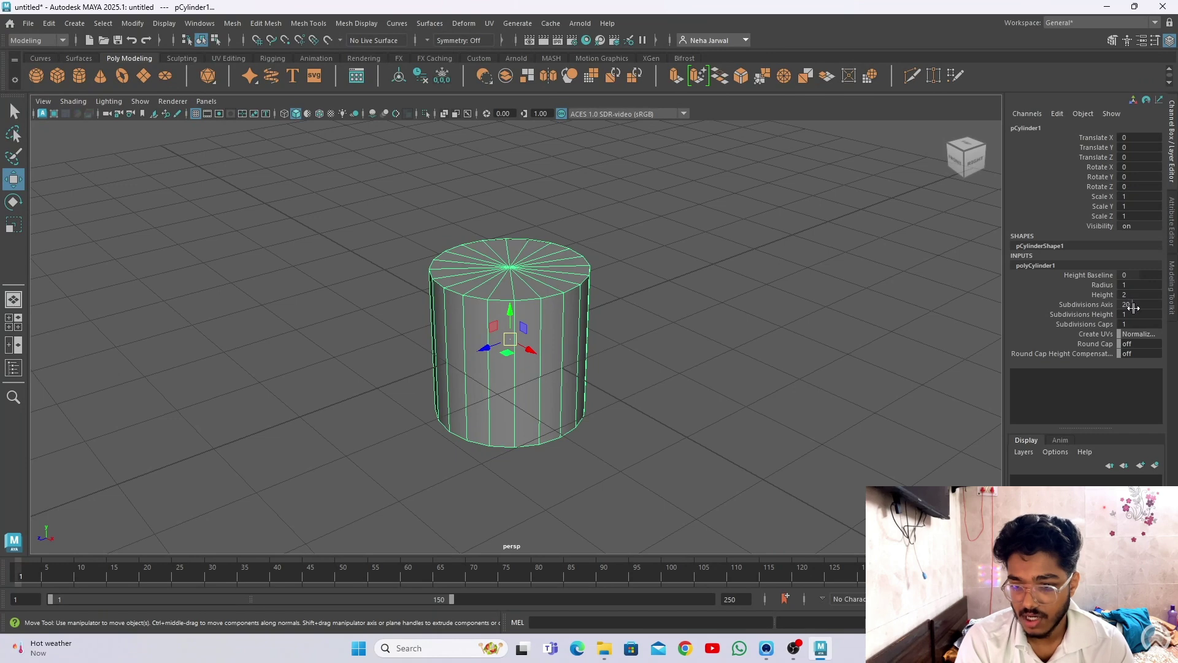
mouse_move(1134, 306)
ctrl+mouse_down()
mouse_move(1145, 314)
mouse_move(1126, 324)
ctrl+mouse_up()
alt+drag(459, 368, 589, 417)
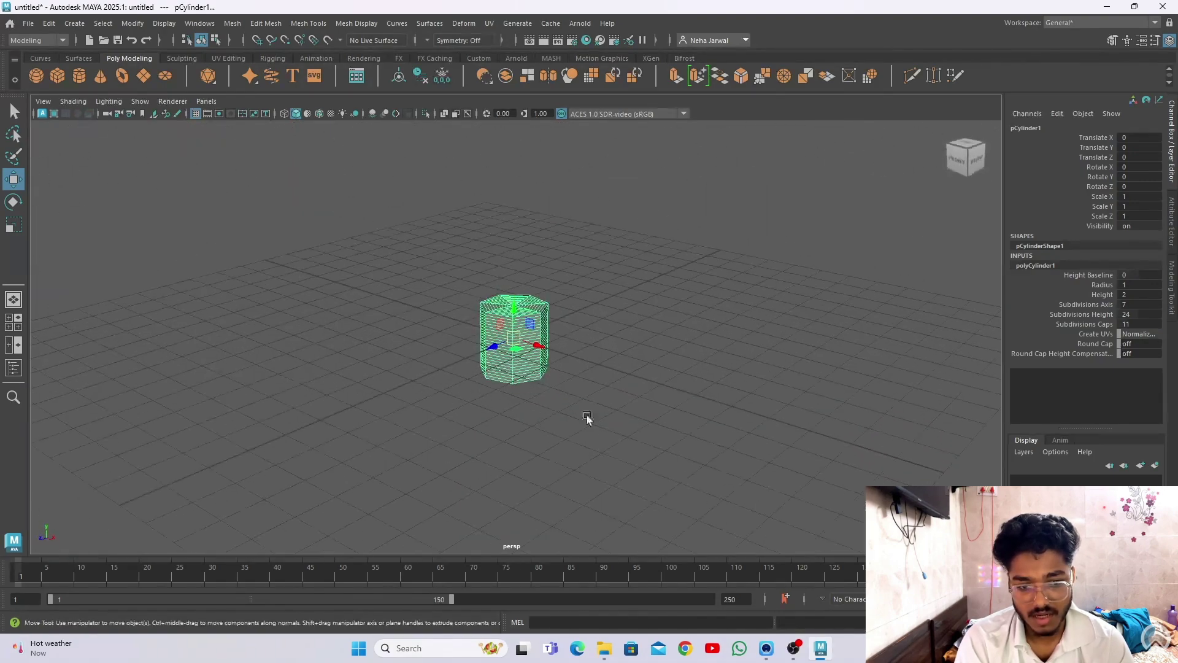
Replace the cylinder with a polygon cone and set its axis subdivisions to 50.
key(Delete)
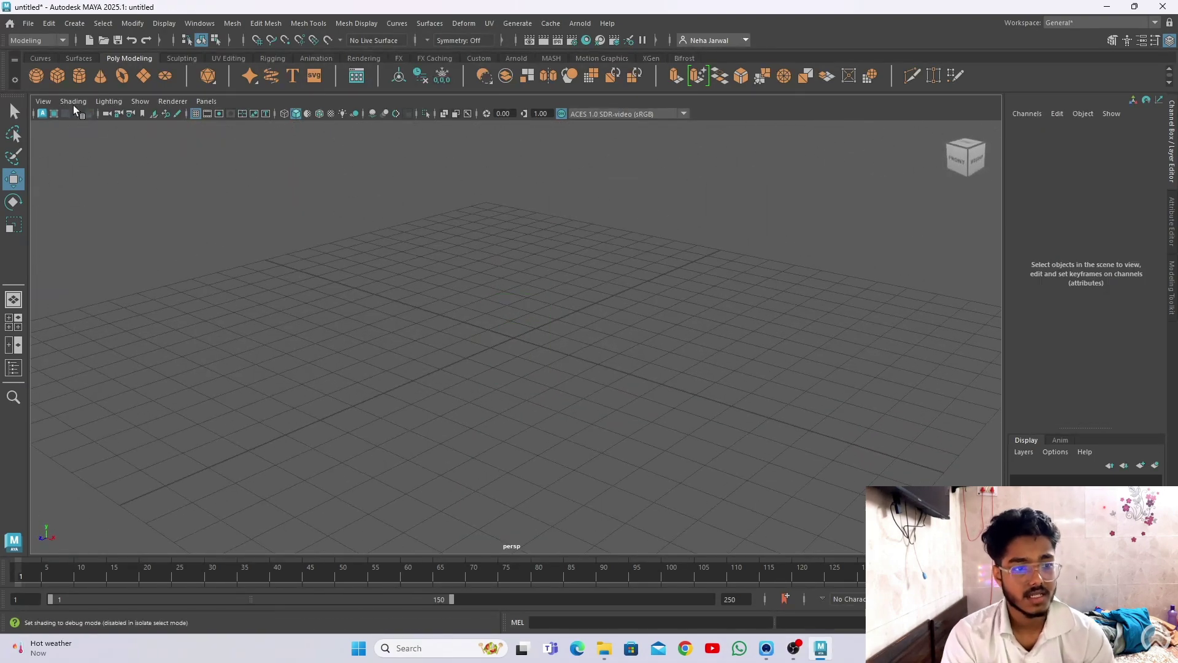
click(100, 75)
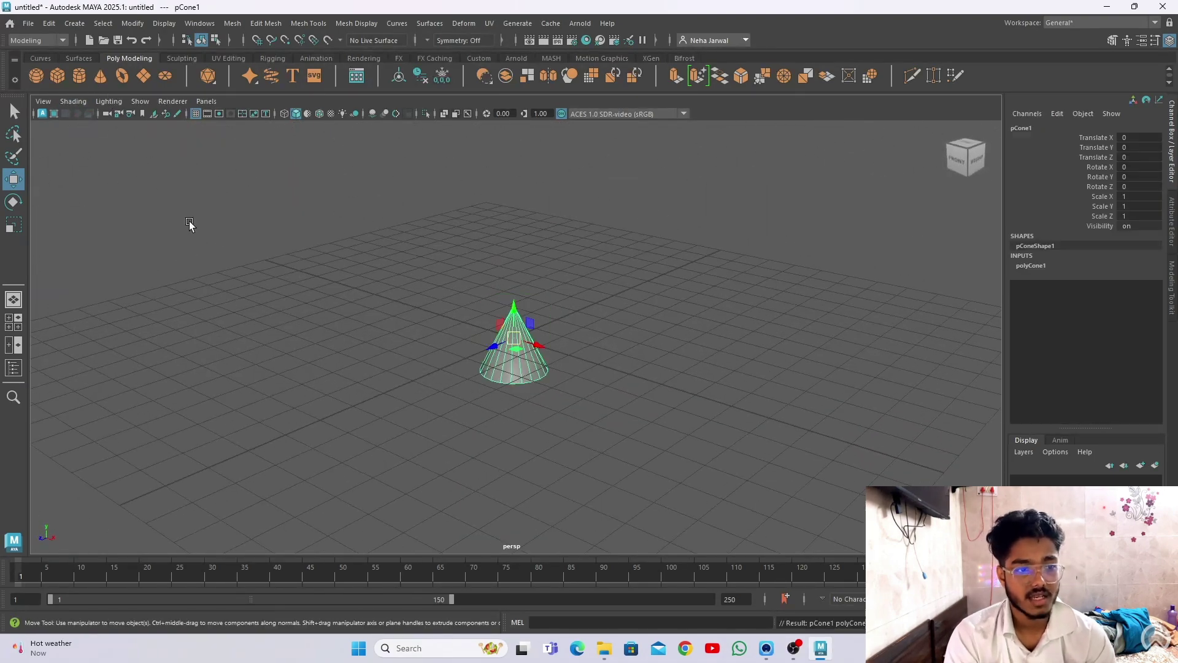
click(1041, 264)
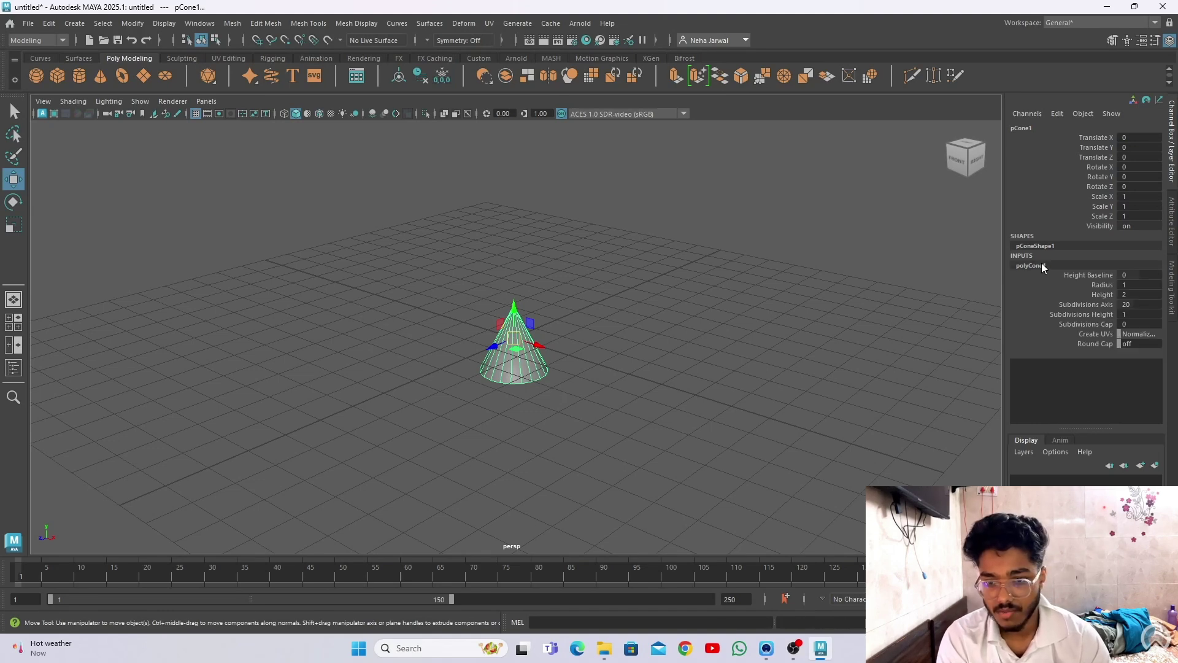
click(1140, 307)
text(50)
key(Return)
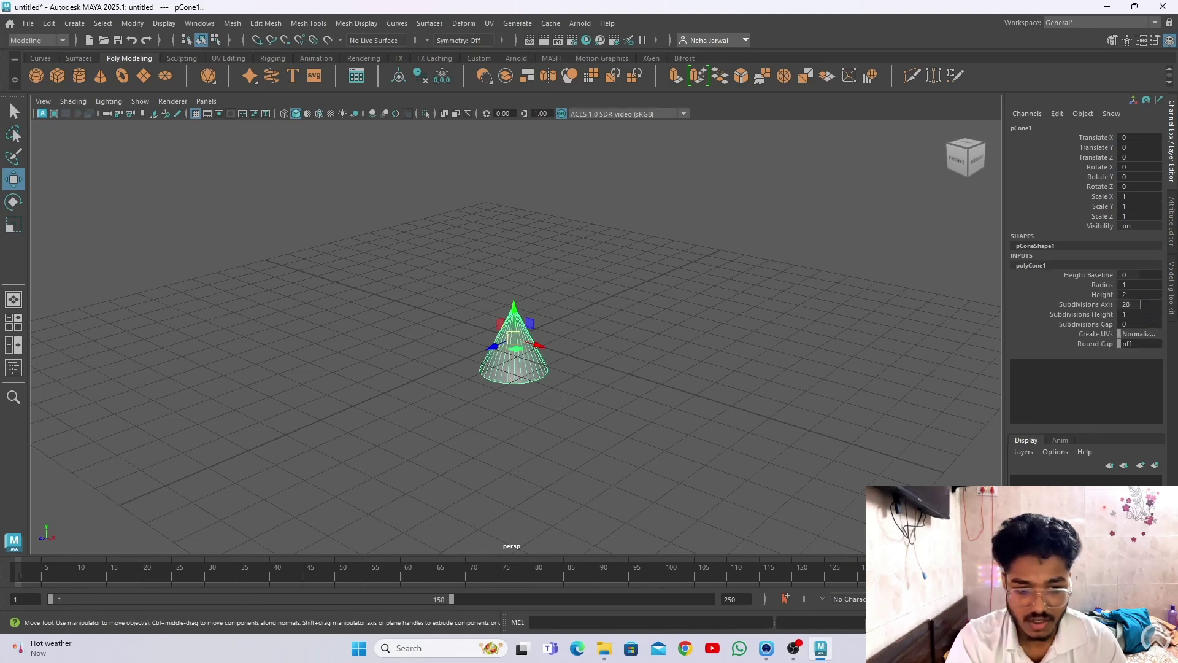
scroll(592, 386, up, 6)
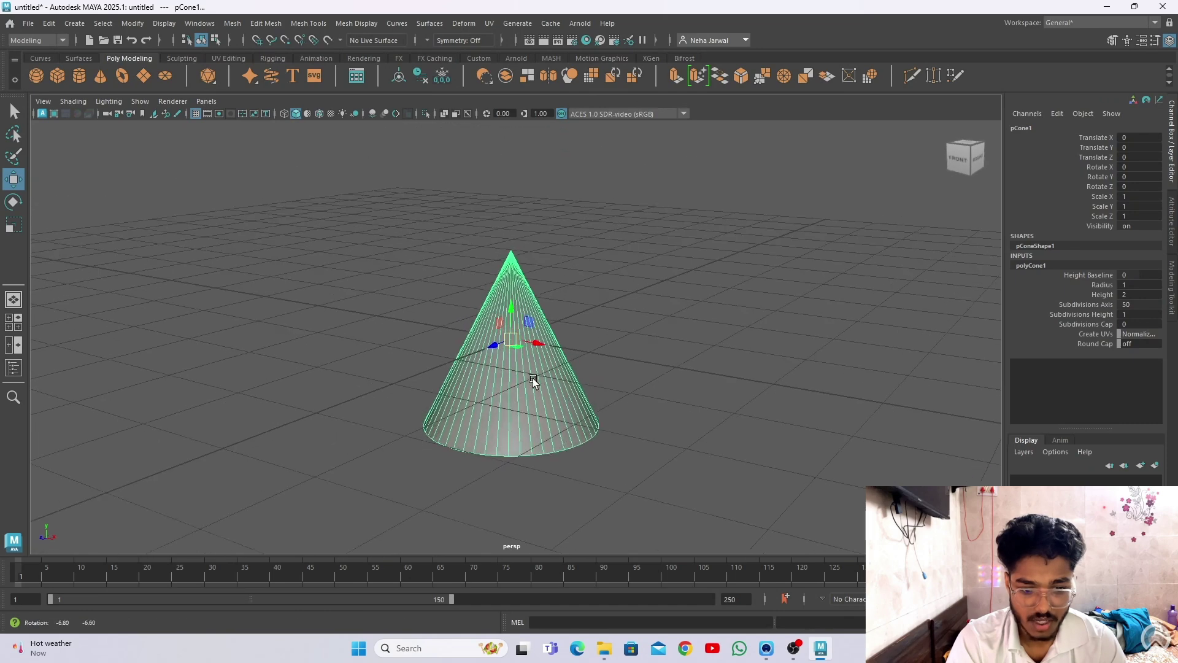
Set the cone's cap subdivisions to 32 while viewing its base, and inspect the deselected cone.
alt+drag(533, 378, 560, 395)
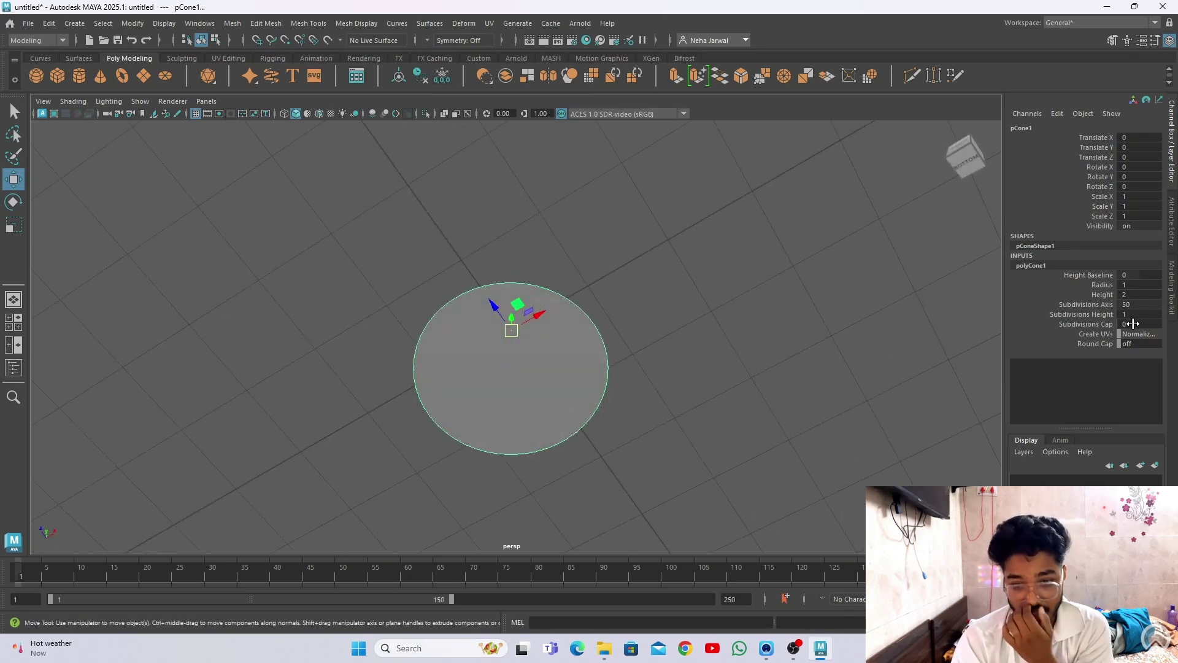
ctrl+drag(1132, 324, 951, 362)
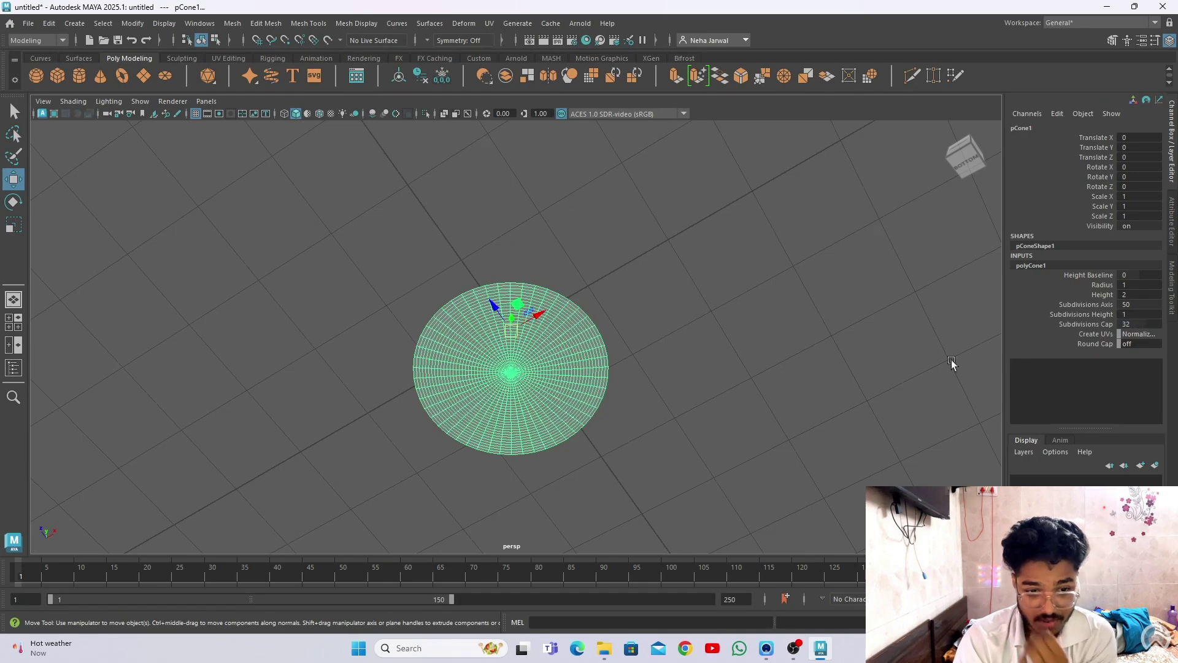
alt+drag(589, 388, 599, 405)
click(550, 441)
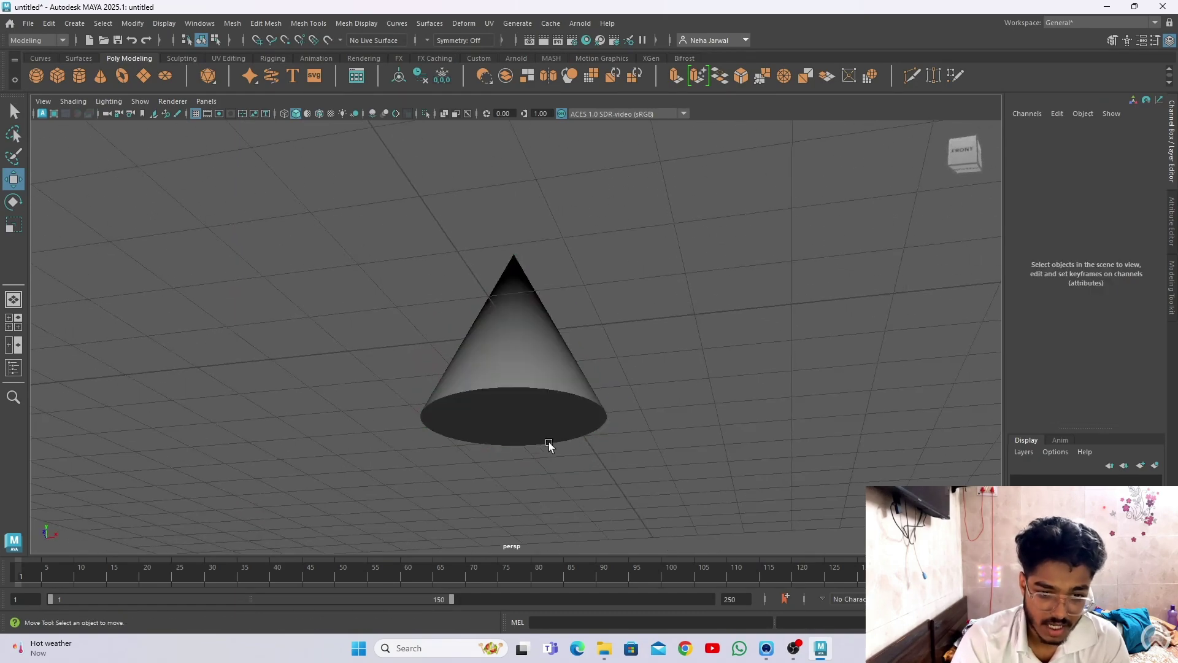
alt+drag(549, 442, 461, 382)
Reselect the cone, turn on its Round Cap option and inspect the rounded base from several angles.
click(523, 419)
drag(666, 475, 284, 186)
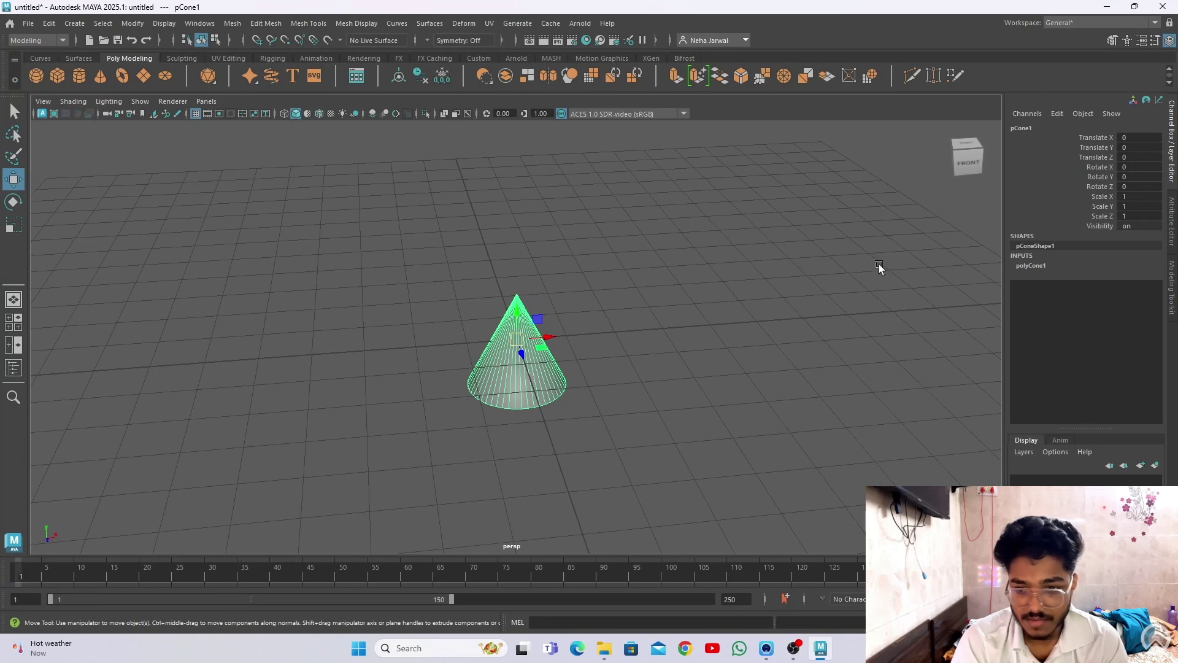
click(1034, 266)
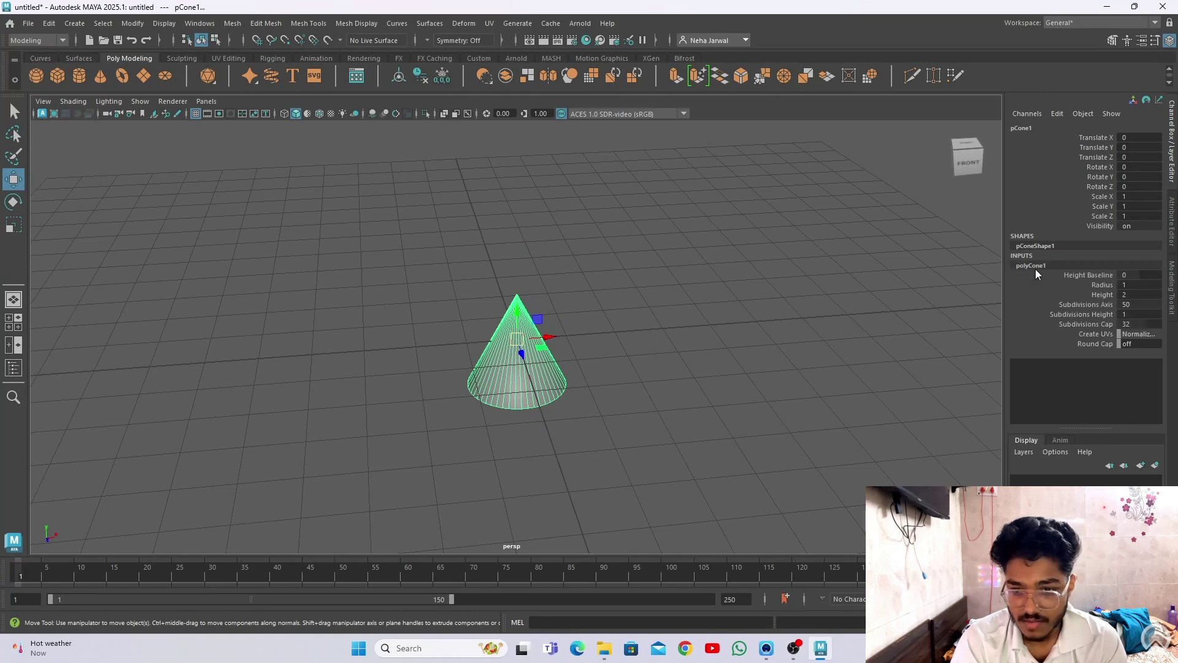
click(1126, 343)
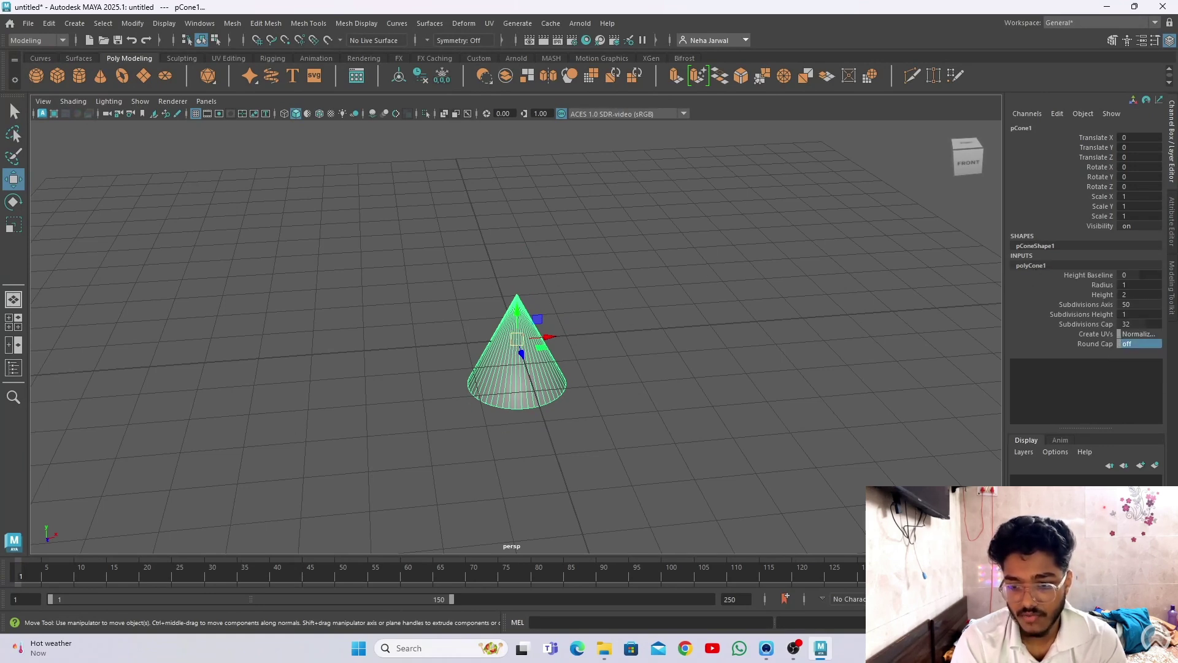
alt+drag(589, 399, 454, 405)
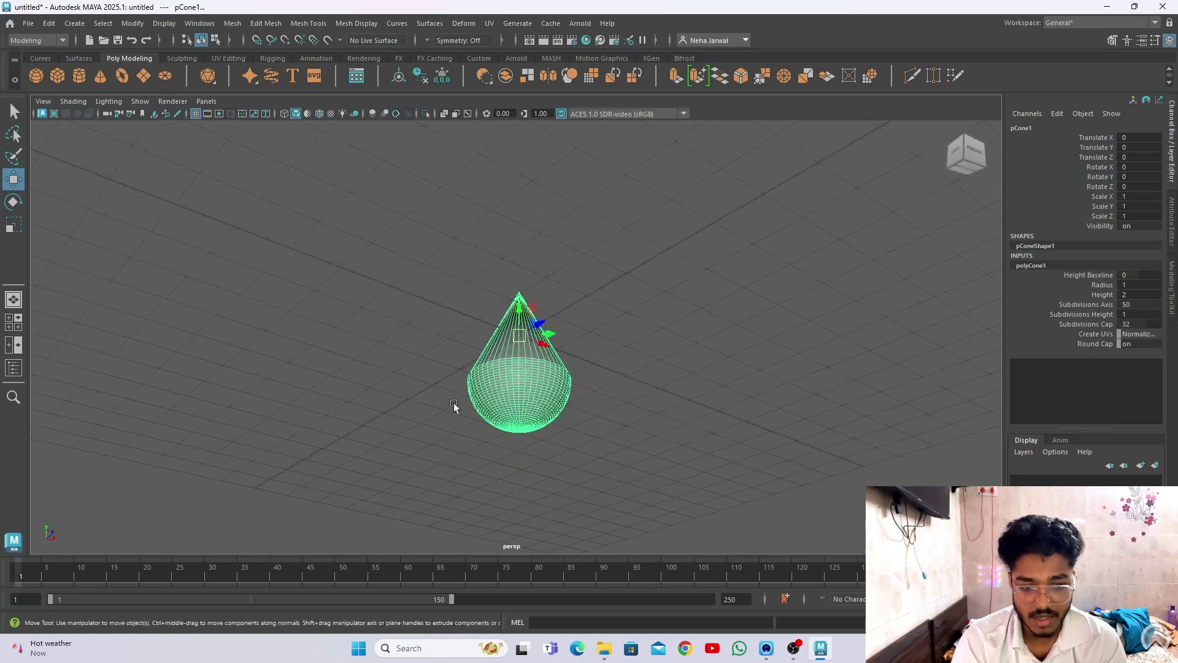
alt+right_drag(455, 405, 584, 481)
alt+drag(584, 481, 687, 487)
alt+right_drag(686, 487, 595, 463)
alt+drag(594, 462, 512, 405)
Delete the cone, create a polygon torus and view it from above.
key(Delete)
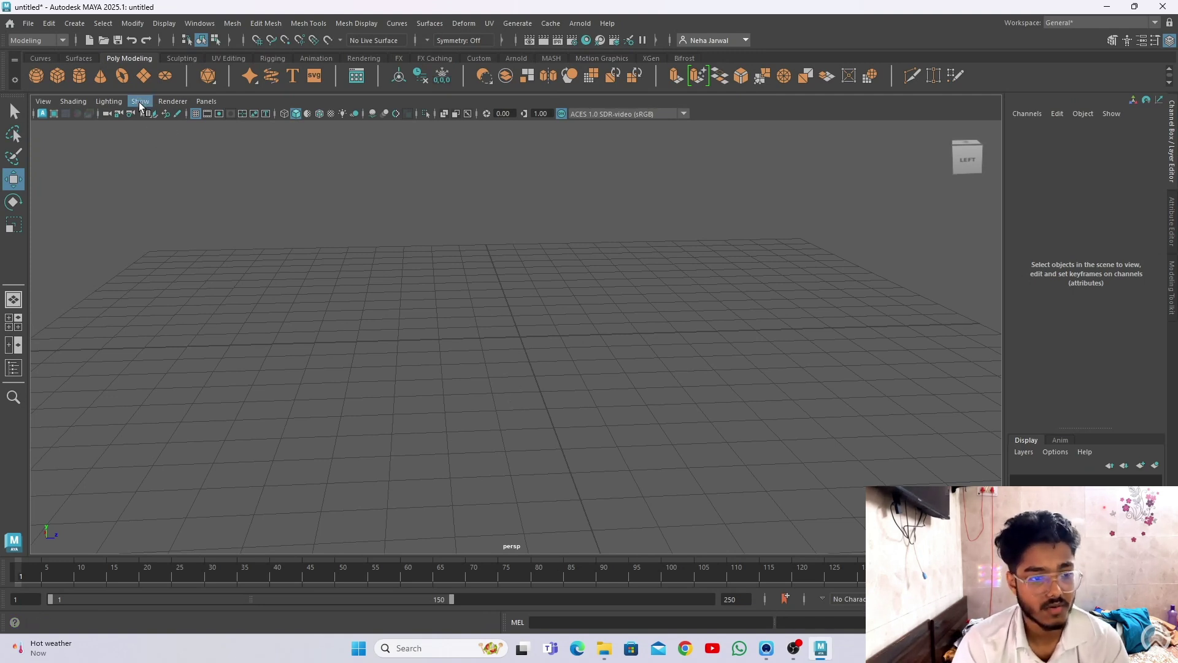
click(117, 79)
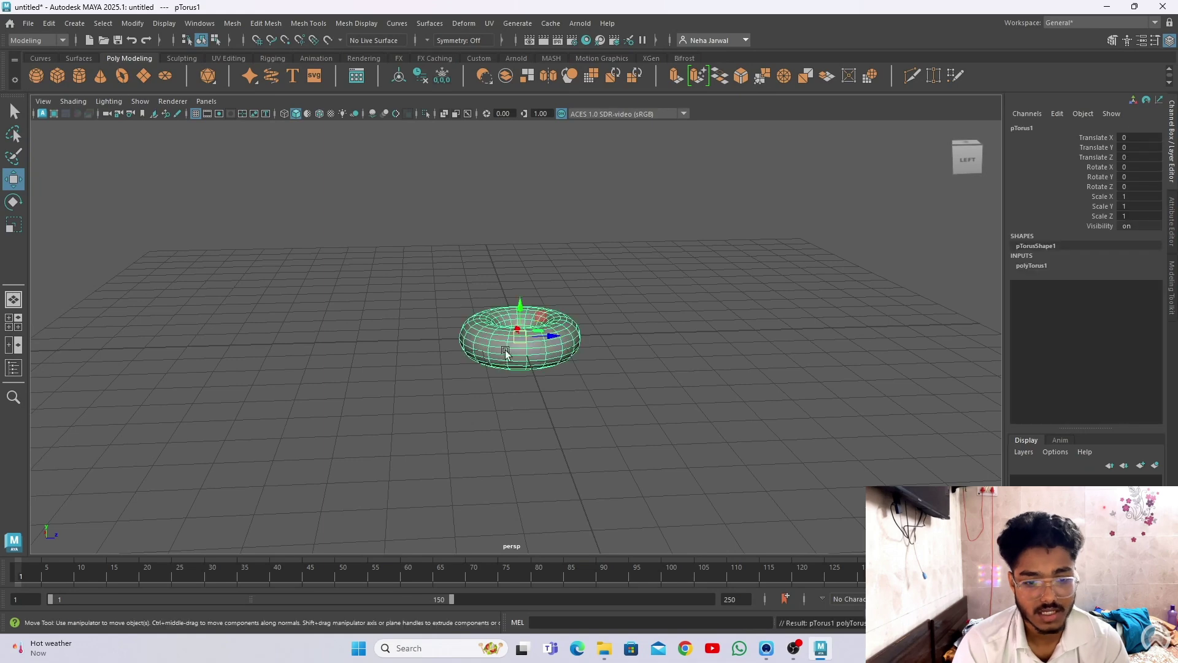
alt+drag(613, 423, 612, 473)
alt+right_drag(613, 473, 616, 440)
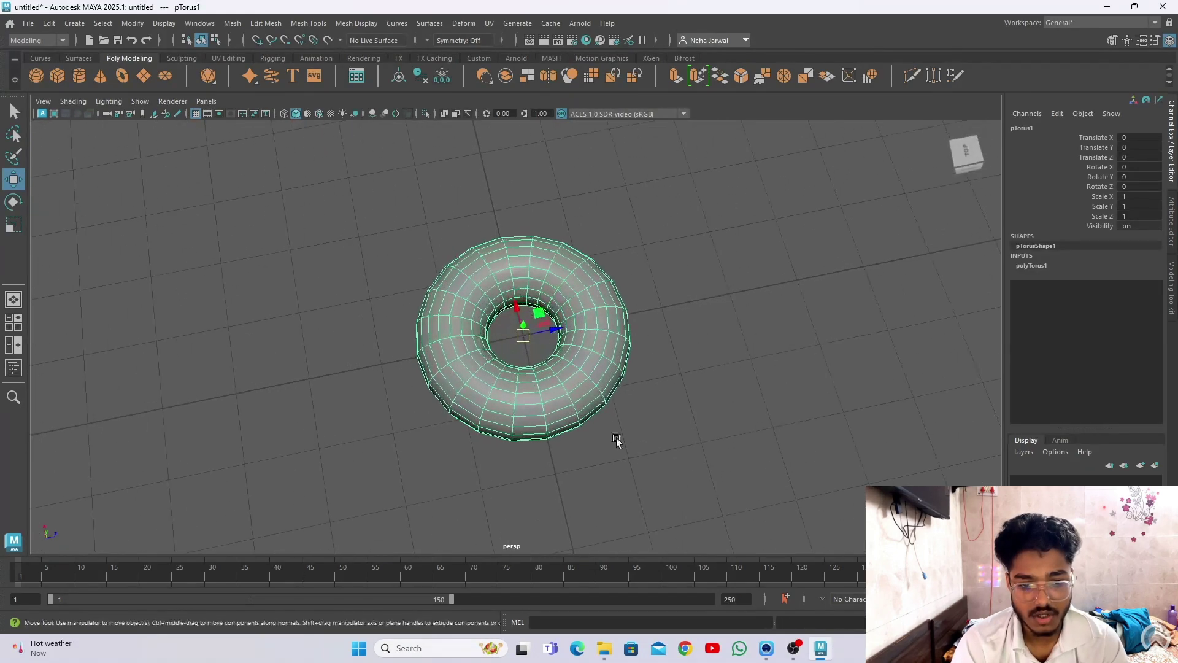
Show the torus's creation attributes and increase its radius to 3.
click(1040, 266)
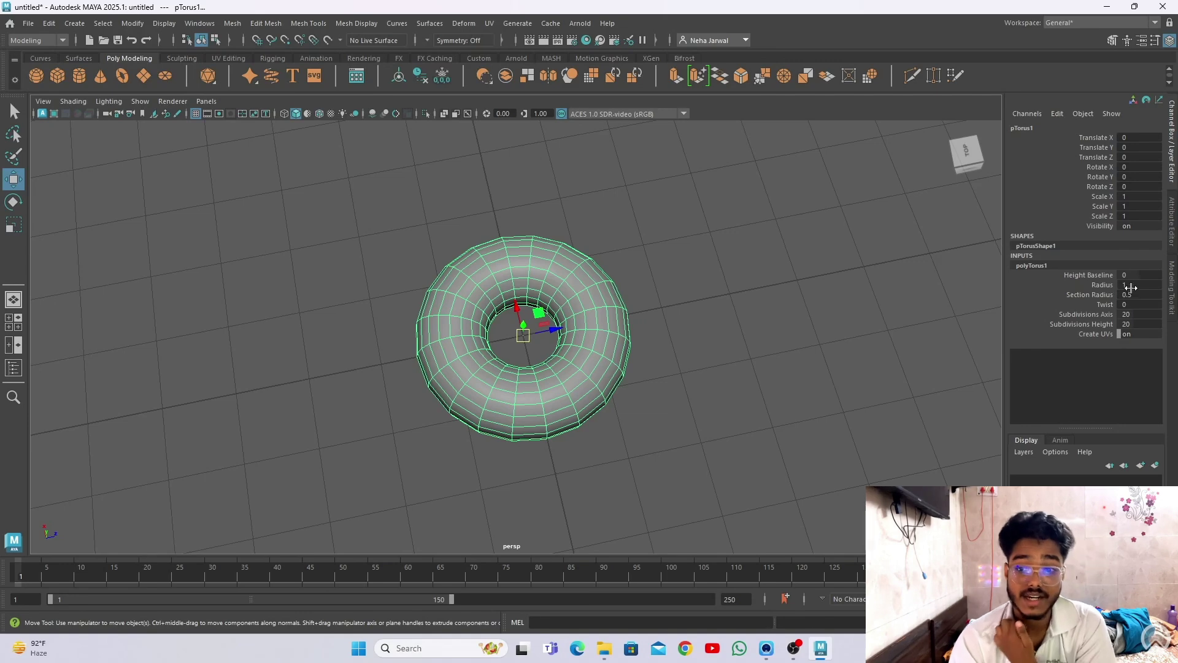
mouse_move(1131, 288)
mouse_down()
mouse_move(1166, 288)
mouse_move(1141, 288)
mouse_up()
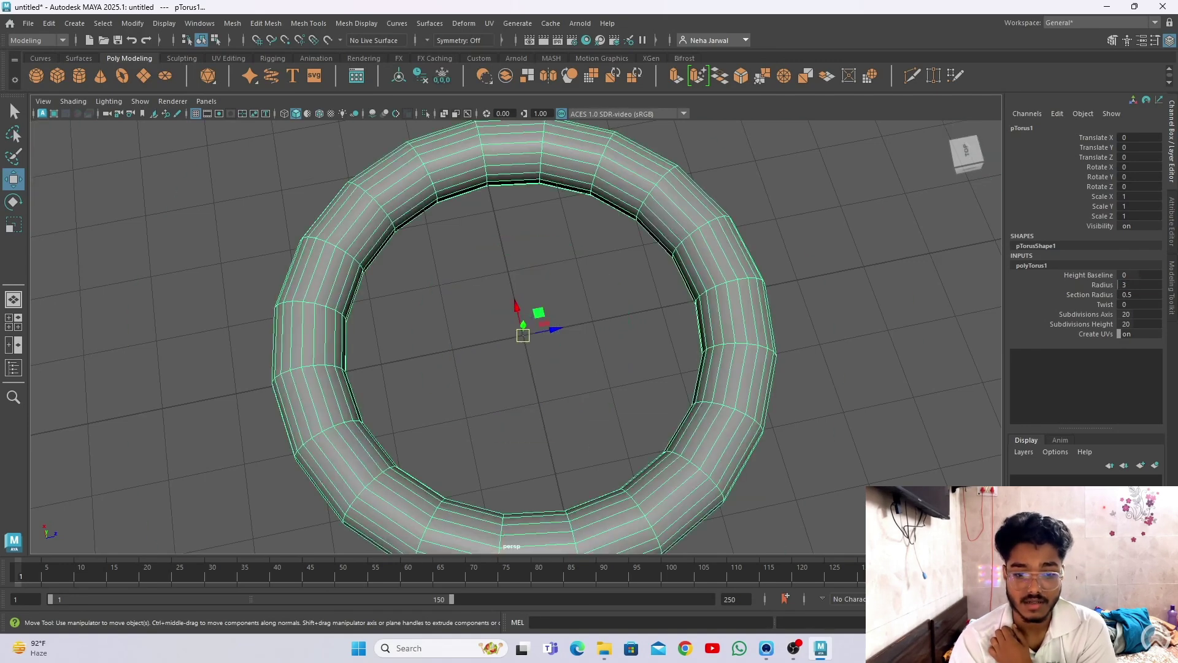
Try section radius values of 0.01, 12 and 1 on the torus.
double_click(1133, 297)
text(0.01)
key(Return)
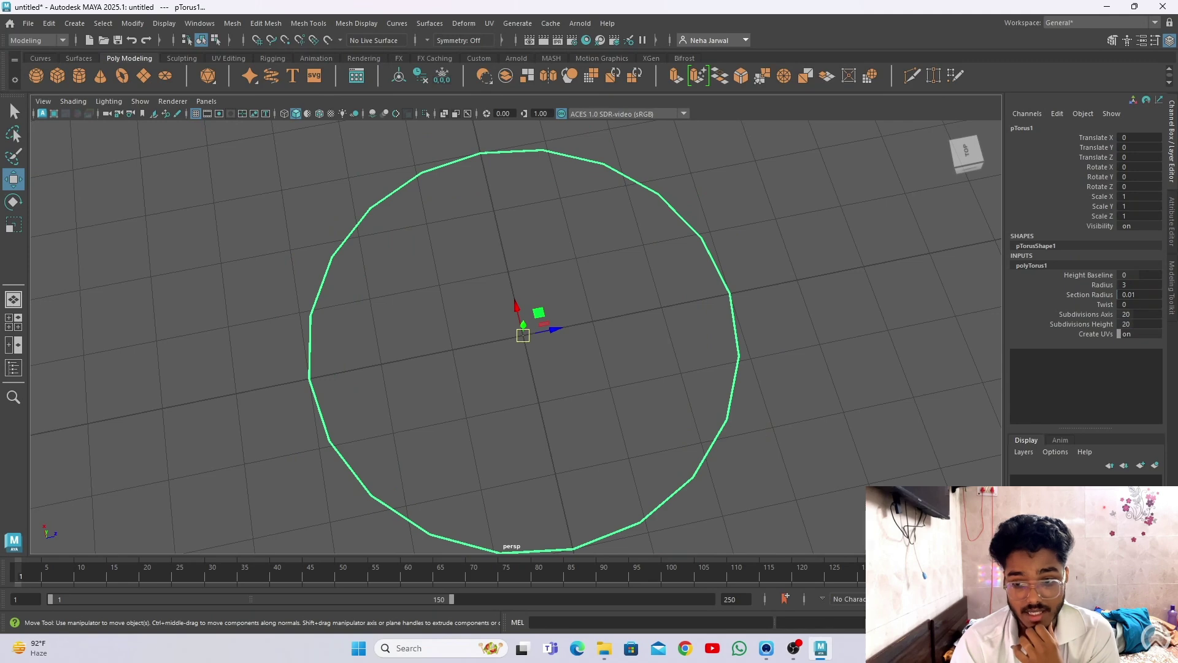
text(12)
key(Return)
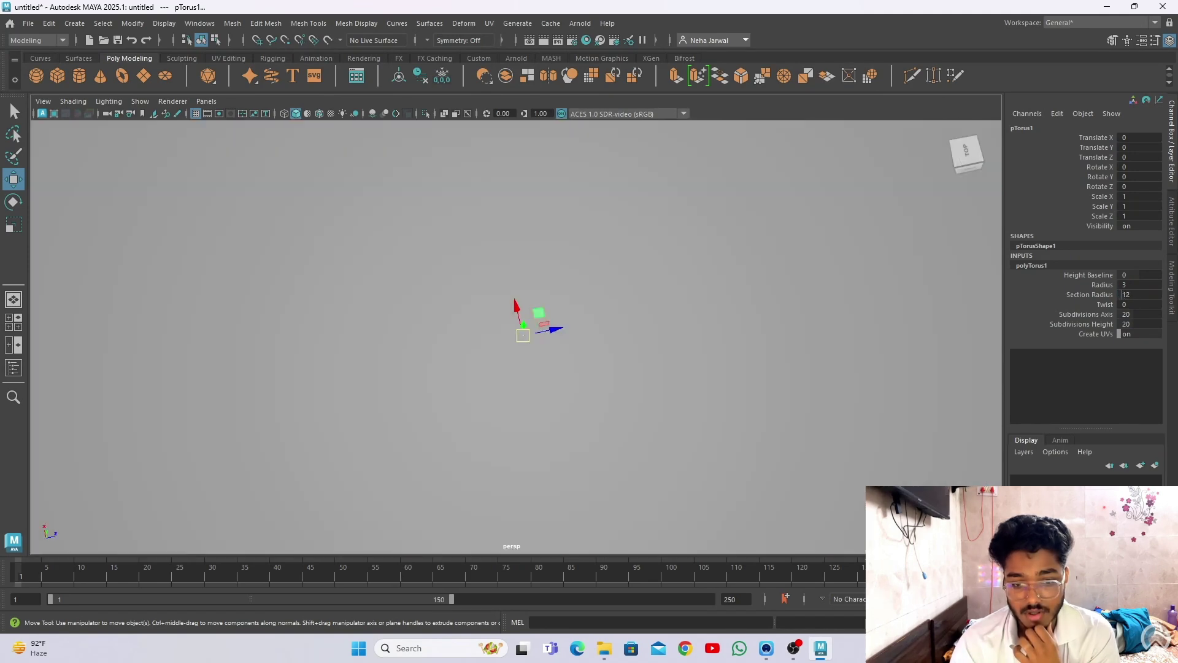
text(3)
key(Return)
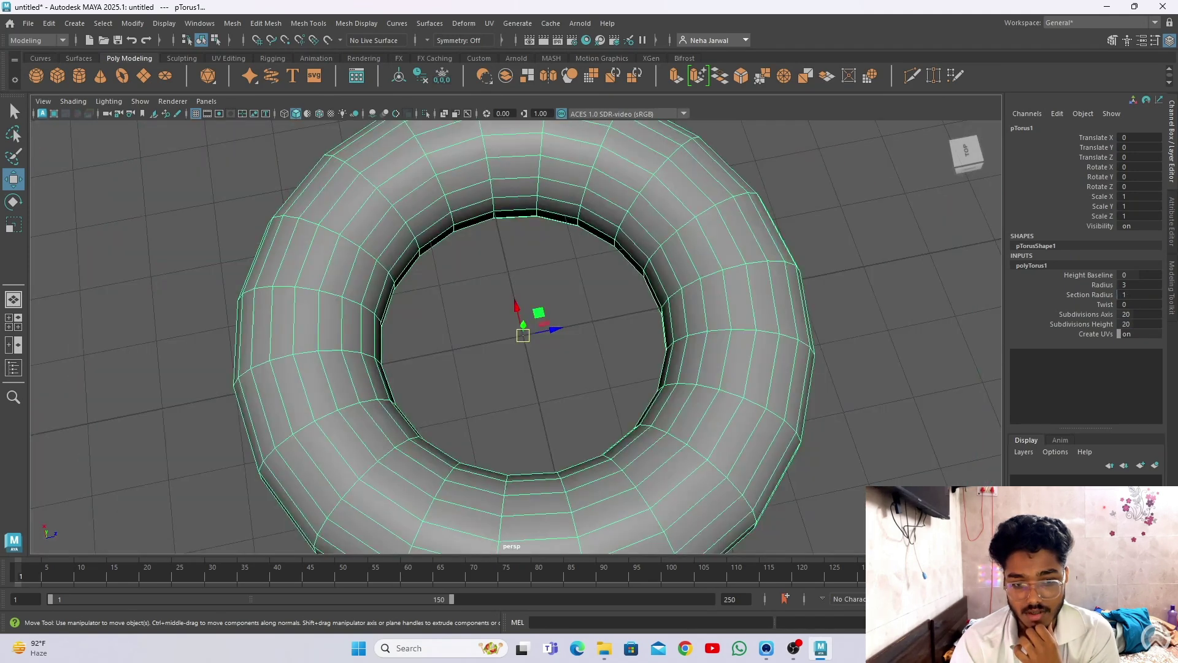
Try section radii of 3 and 0.01 on the torus and return the section radius to 0.5.
text(0.01)
key(Return)
text(3)
key(Return)
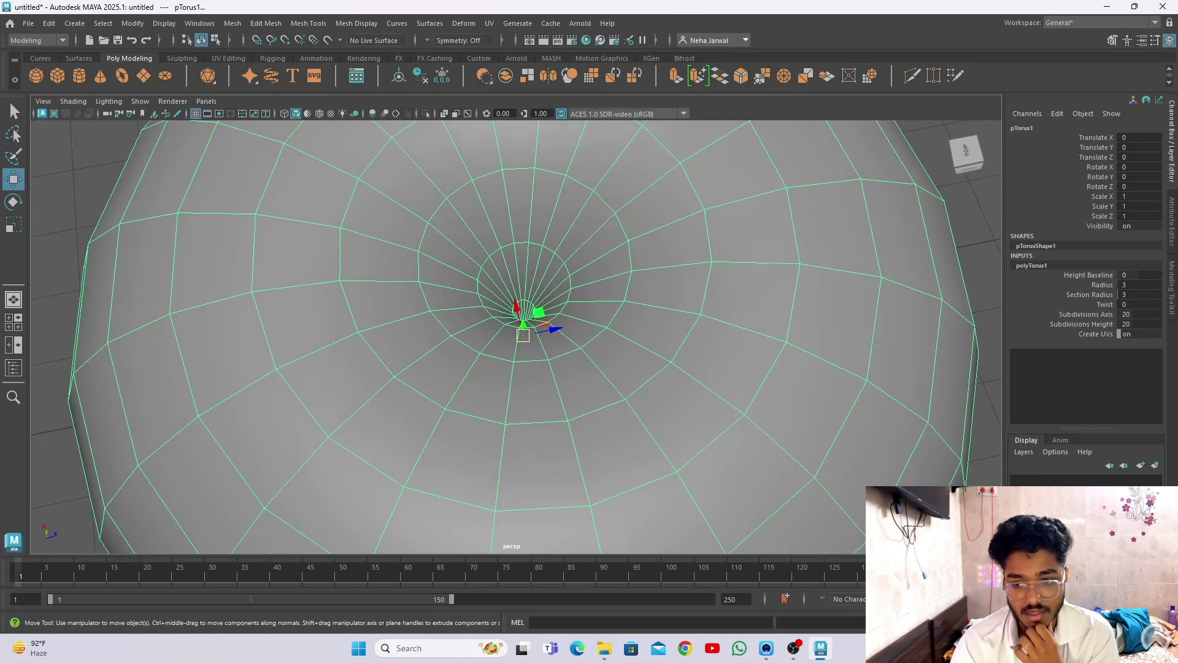
text(1)
key(Return)
text(0.01)
key(Return)
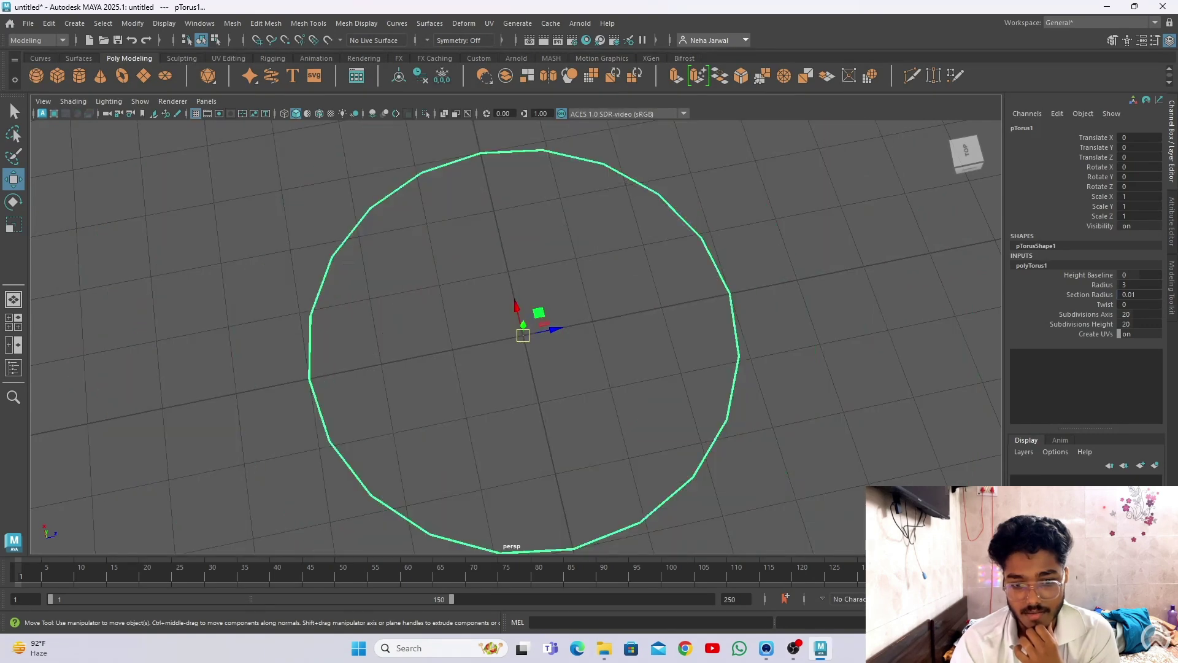
text(0.5)
key(Return)
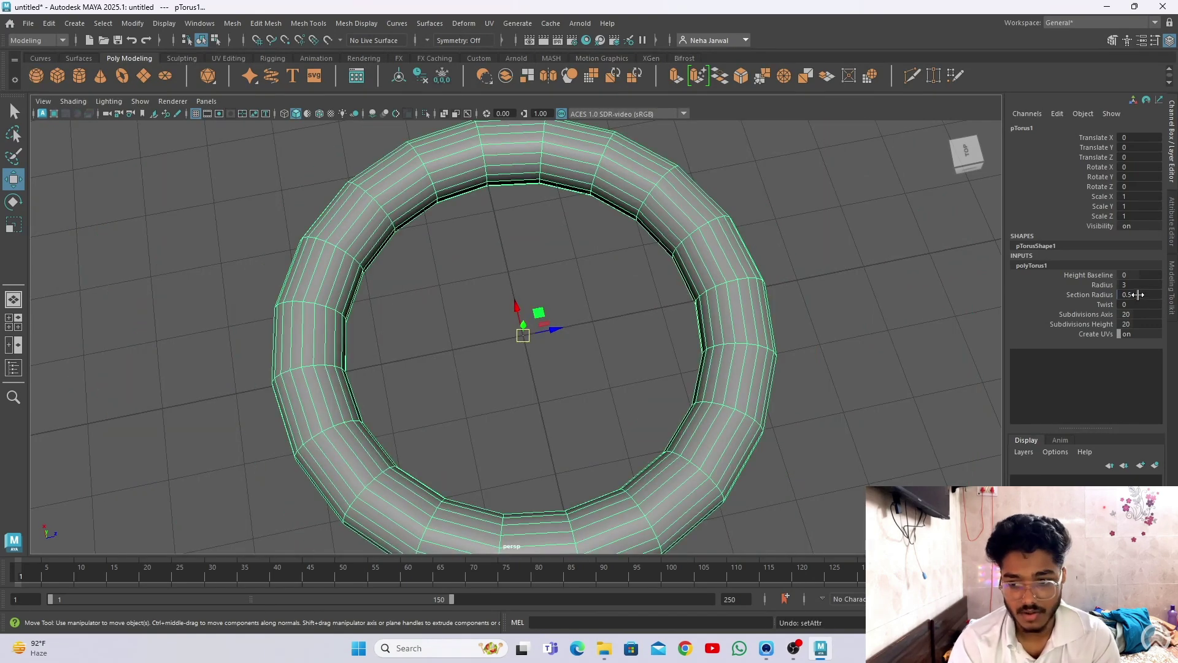
Set the torus's twist to 6 and its axis subdivisions to 18.
alt+drag(721, 367, 720, 354)
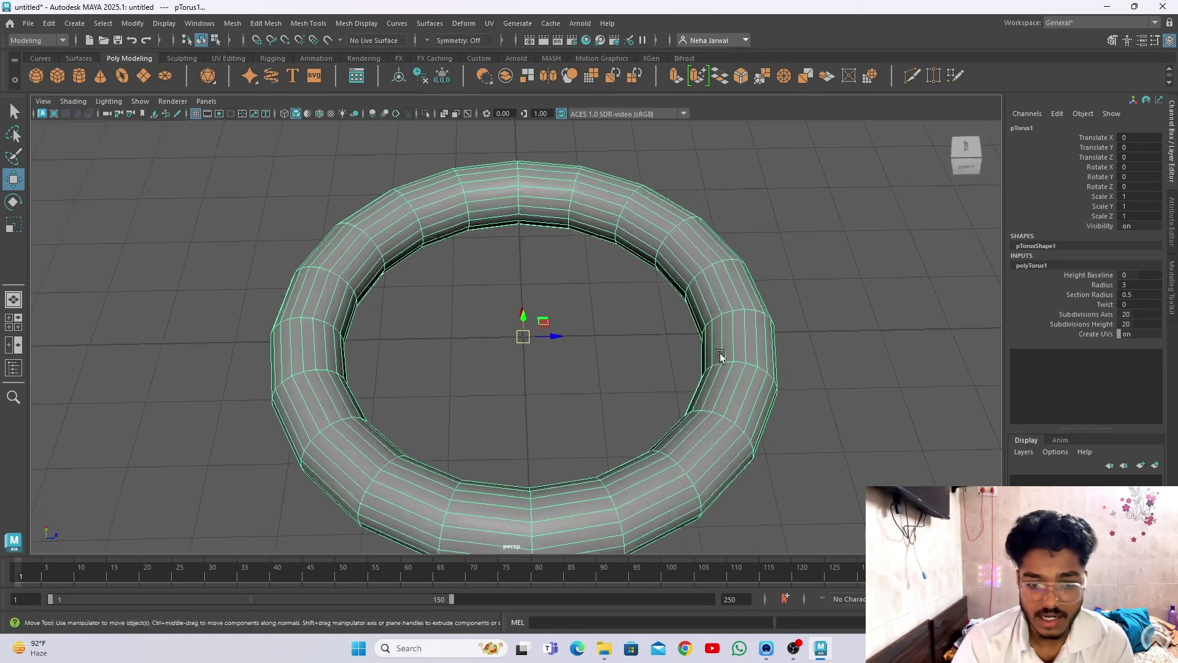
click(1126, 303)
text(2)
key(Return)
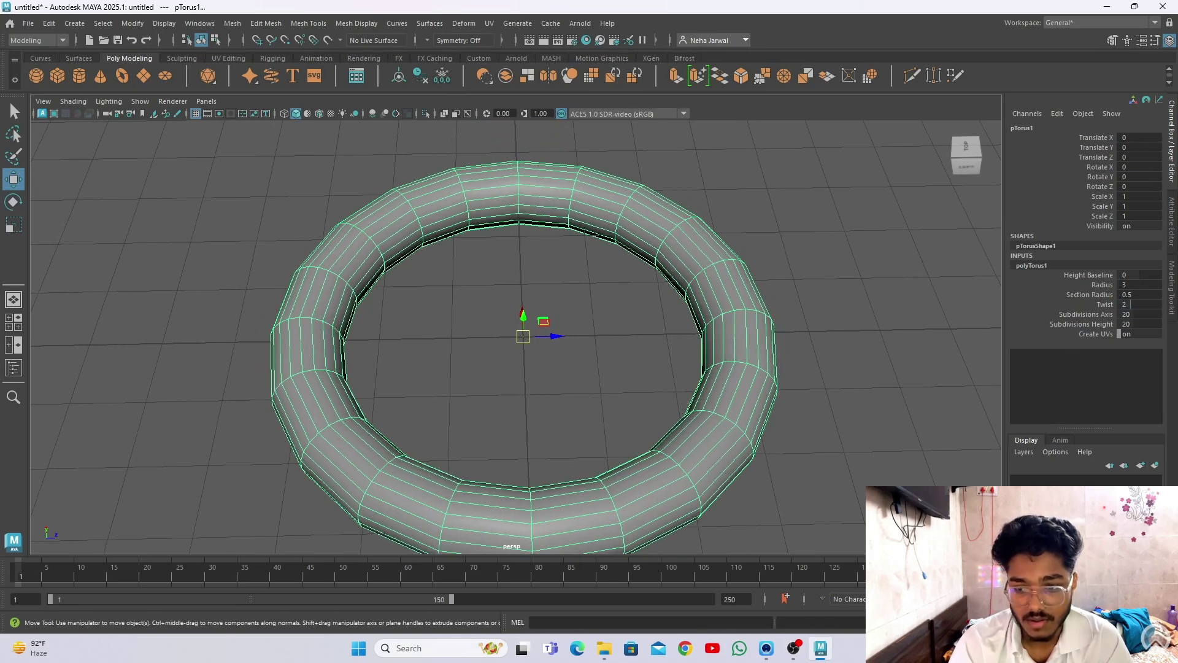
key(BackSpace)
text(6)
key(Return)
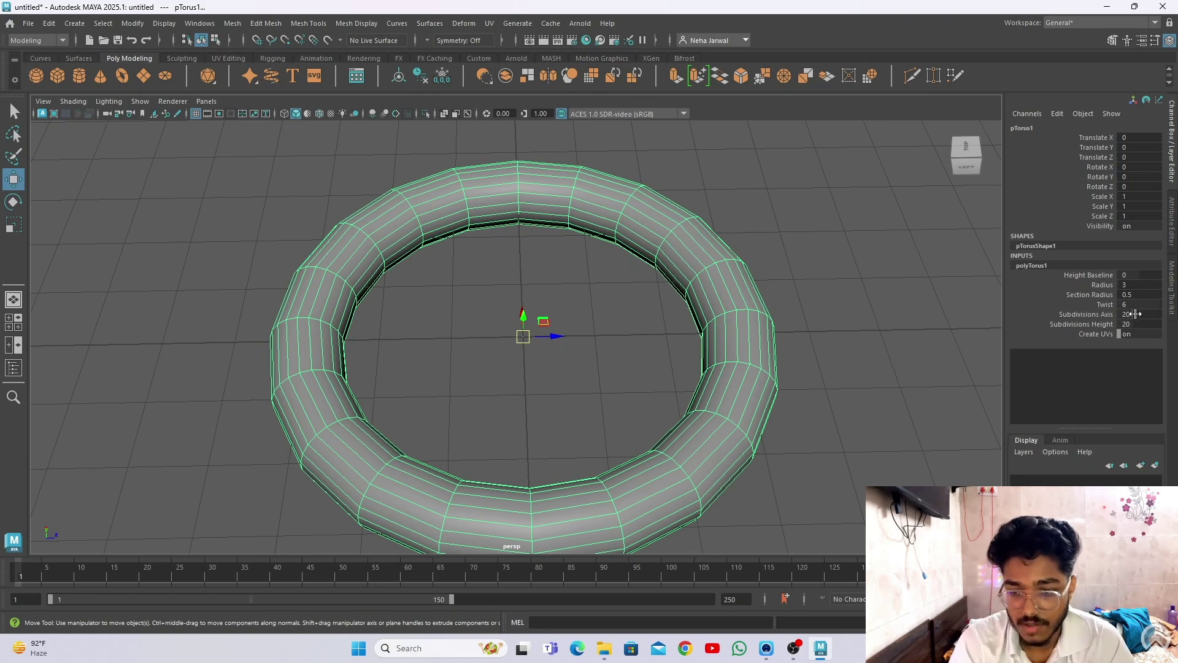
mouse_move(1133, 314)
ctrl+mouse_down()
mouse_move(1145, 314)
mouse_move(1130, 314)
ctrl+mouse_up()
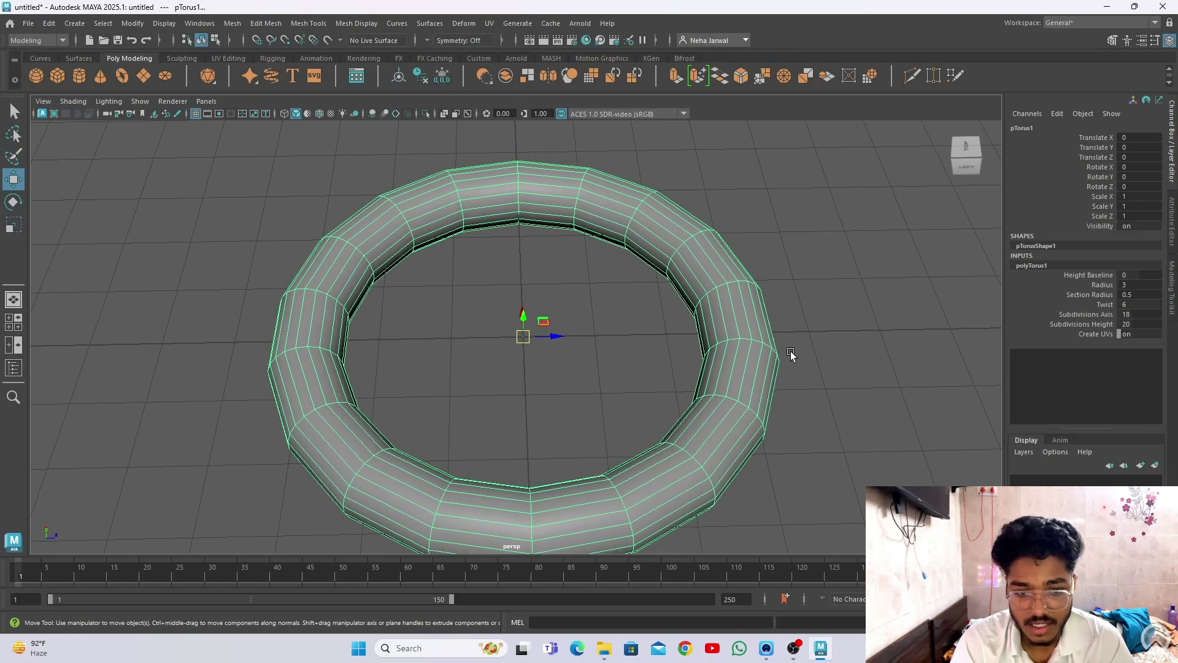
alt+drag(790, 351, 807, 404)
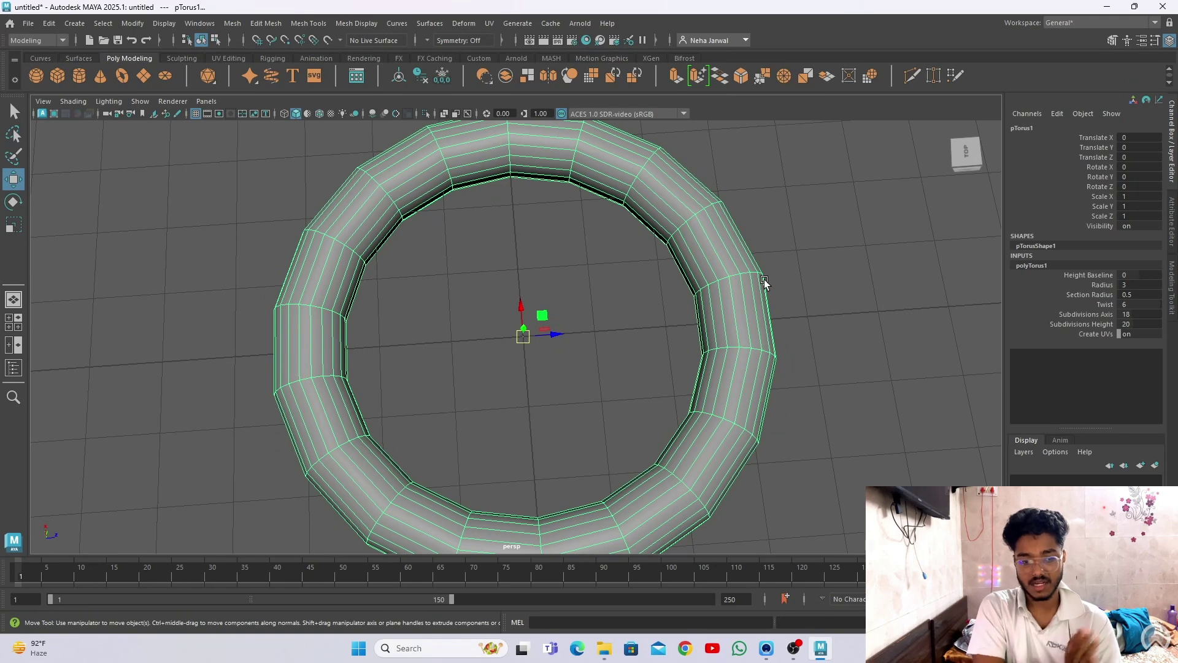
Raise the torus's axis subdivisions to 50, inspect the deselected ring and show its creation attributes again.
ctrl+drag(1123, 315, 1156, 315)
click(872, 372)
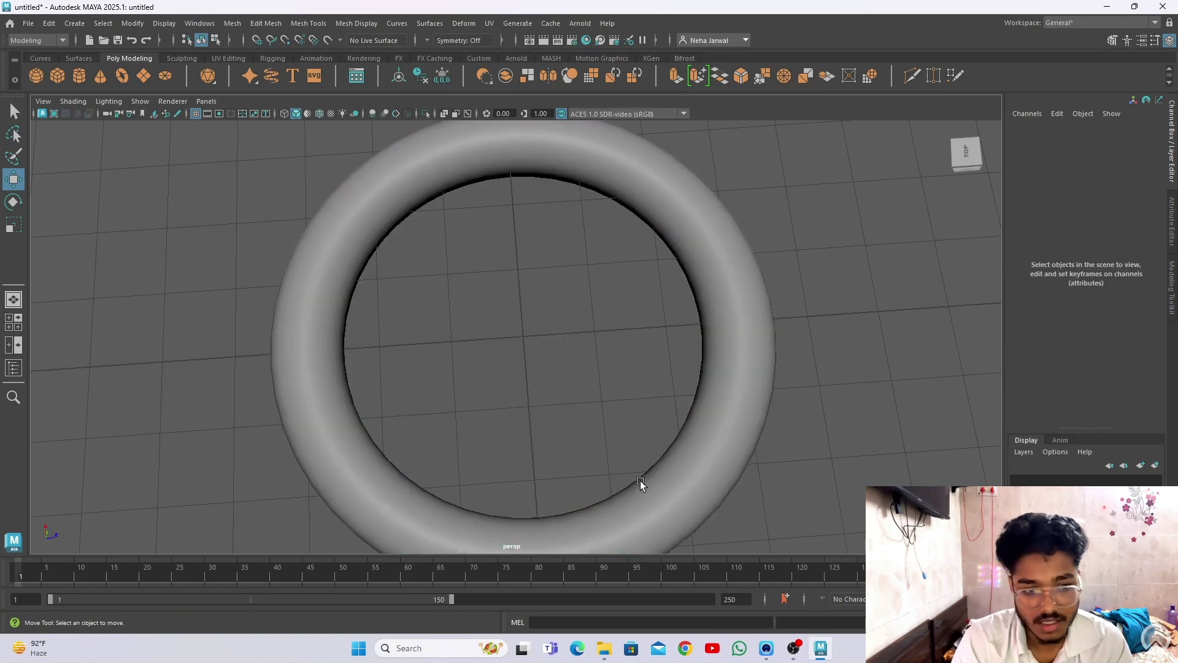
click(760, 356)
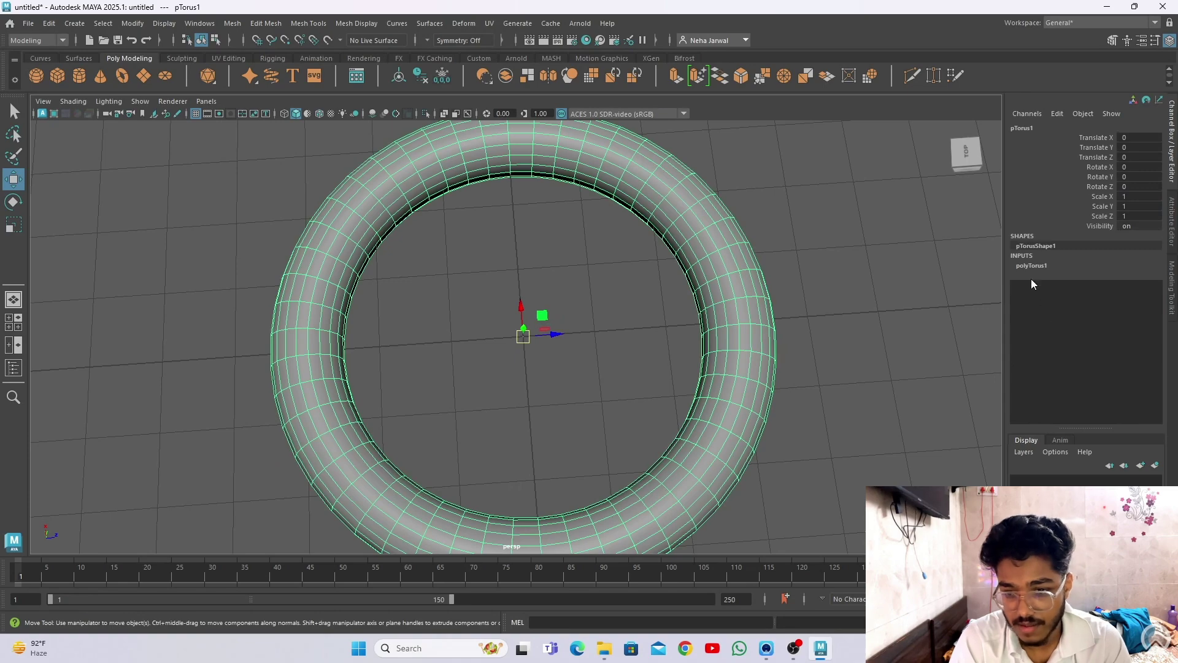
click(1043, 265)
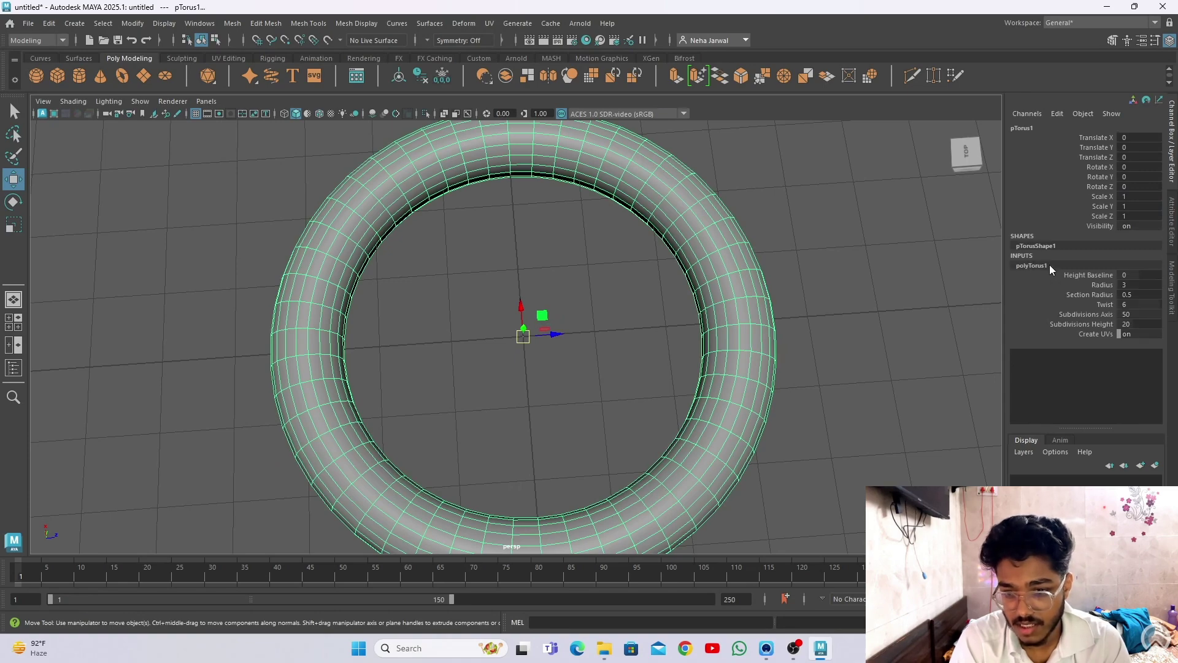
Raise the torus's height subdivisions to 50 and inspect the ring from several angles, deselected and selected.
click(1132, 324)
ctrl+drag(1132, 324, 1156, 324)
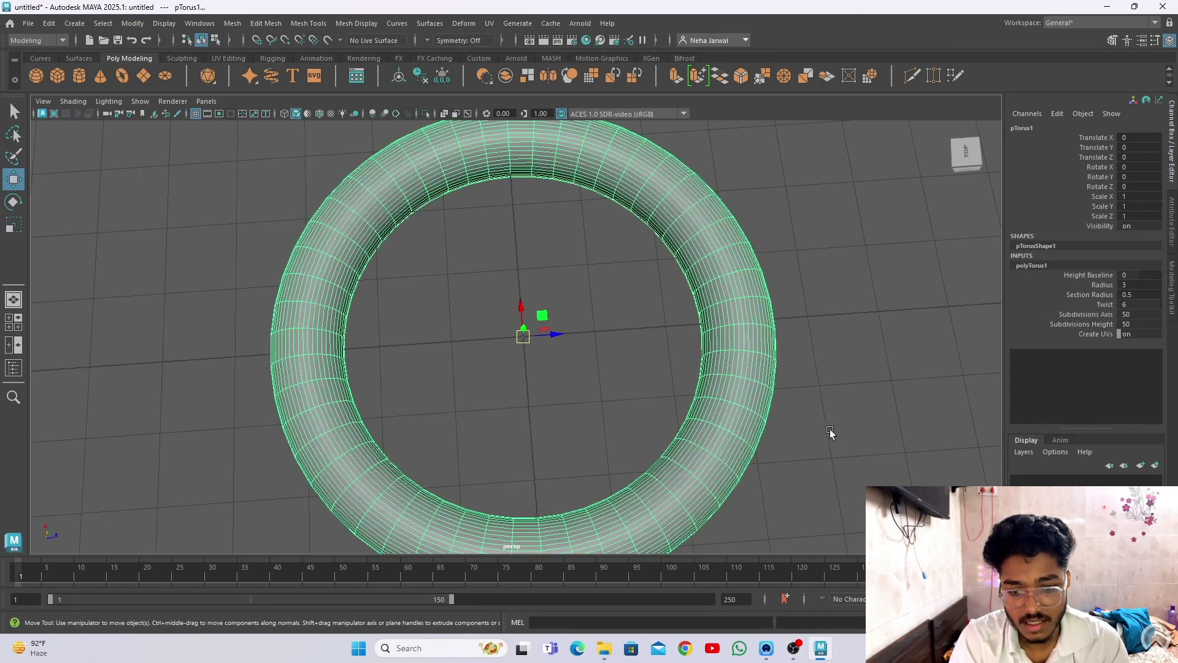
alt+drag(829, 429, 757, 360)
click(644, 423)
alt+drag(644, 423, 705, 468)
scroll(501, 379, down, 3)
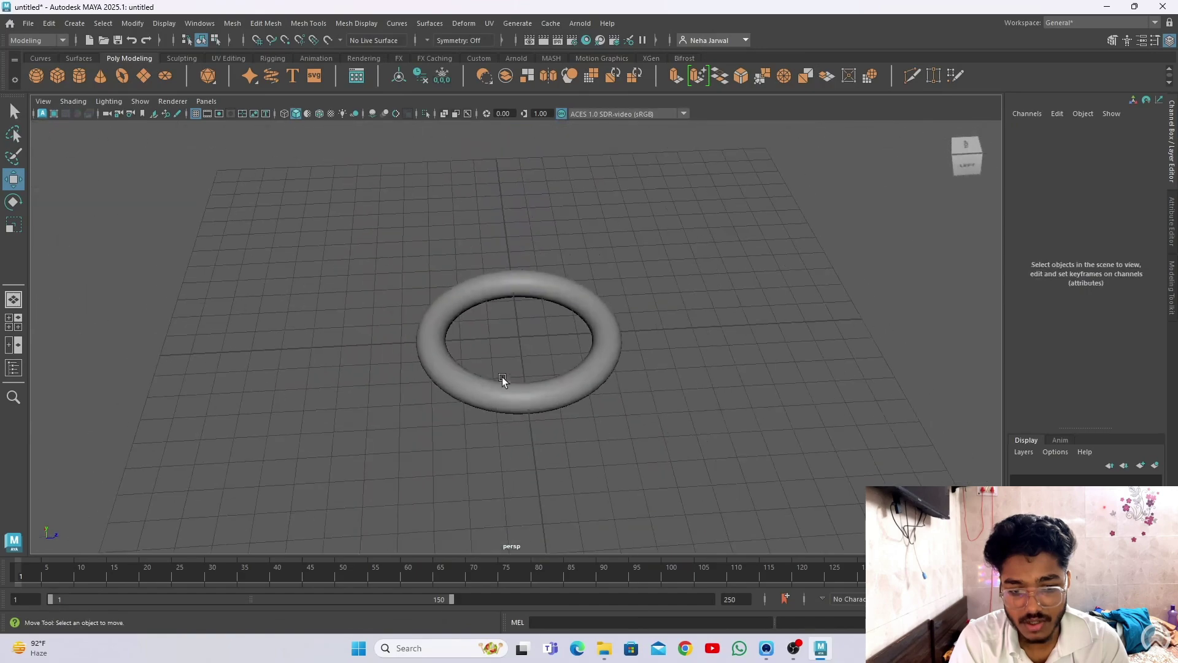
click(580, 398)
alt+drag(605, 408, 558, 380)
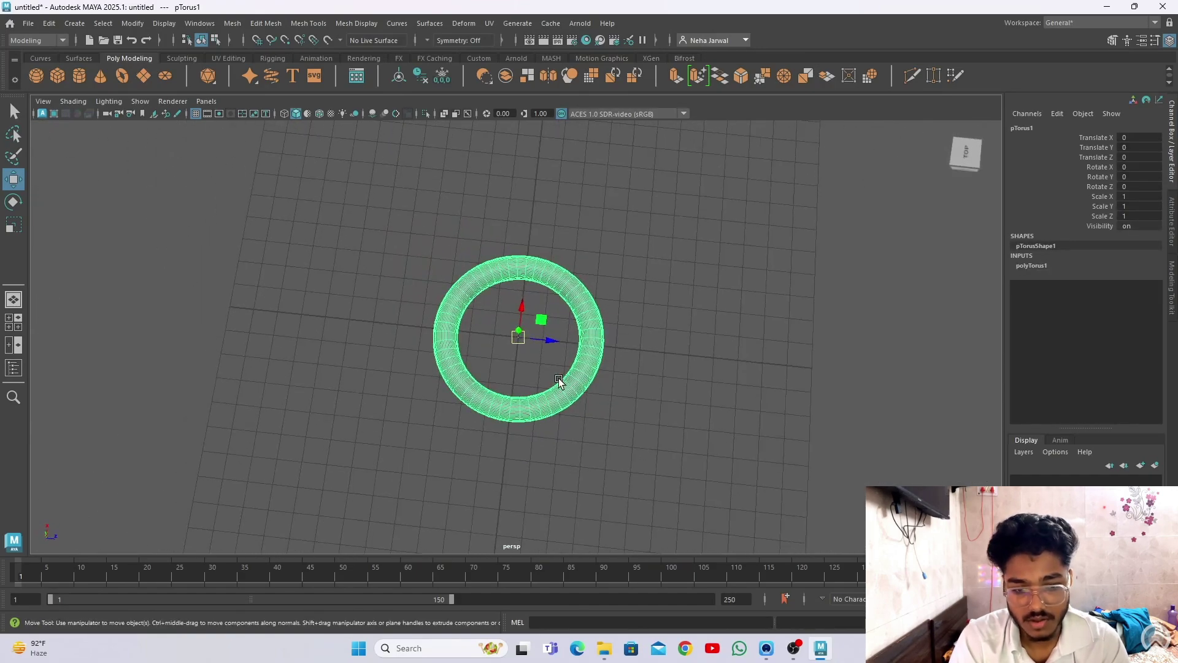
Undo the increases to the torus's height and axis subdivisions.
key(ctrl+z)
key(ctrl+z)
key(ctrl+z)
key(ctrl+z)
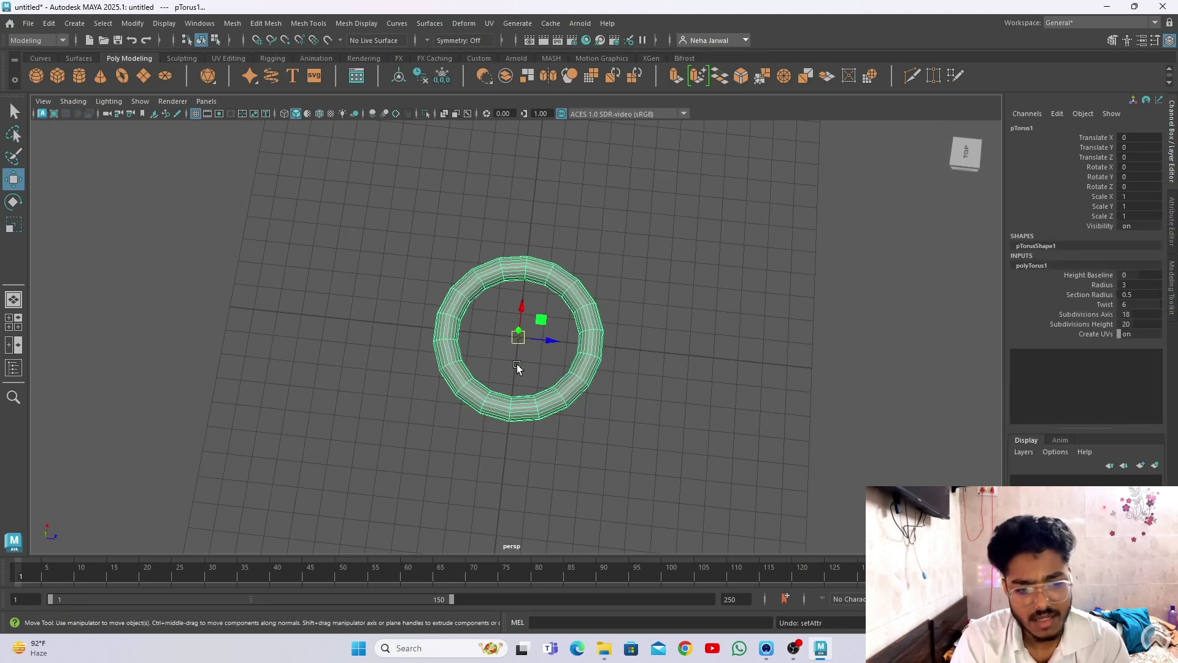
Delete the faces of the torus's near half and the leftover segment, leaving an open arch.
right_drag(519, 313, 491, 314)
drag(631, 462, 347, 346)
key(Delete)
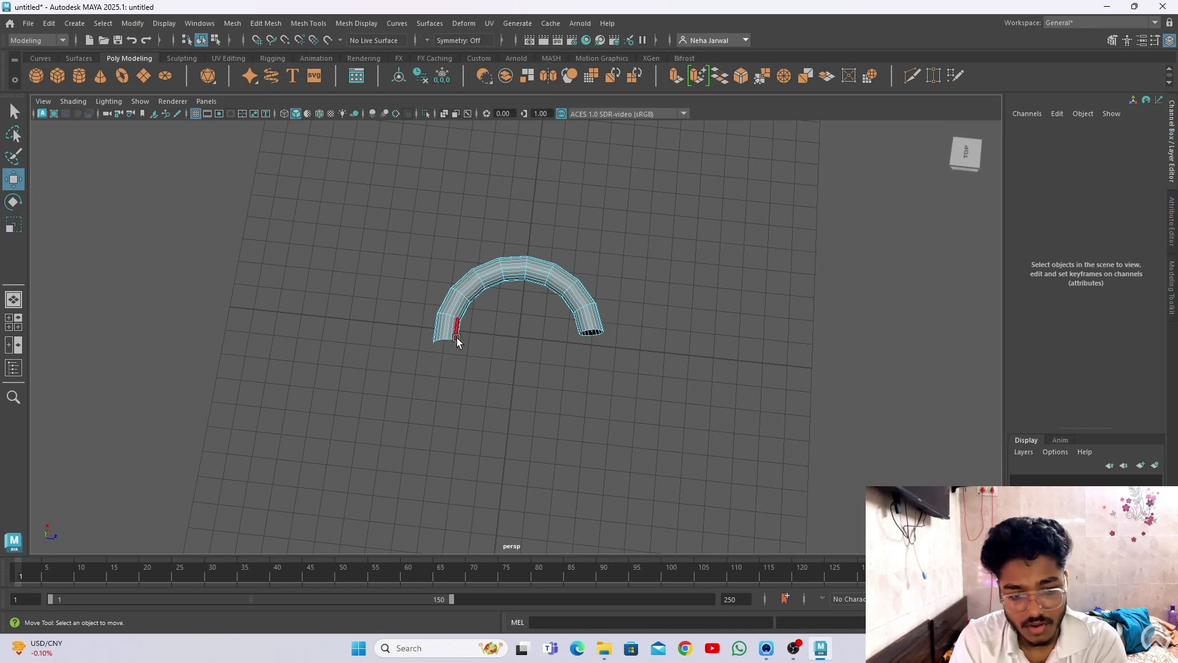
drag(430, 346, 407, 330)
click(411, 332)
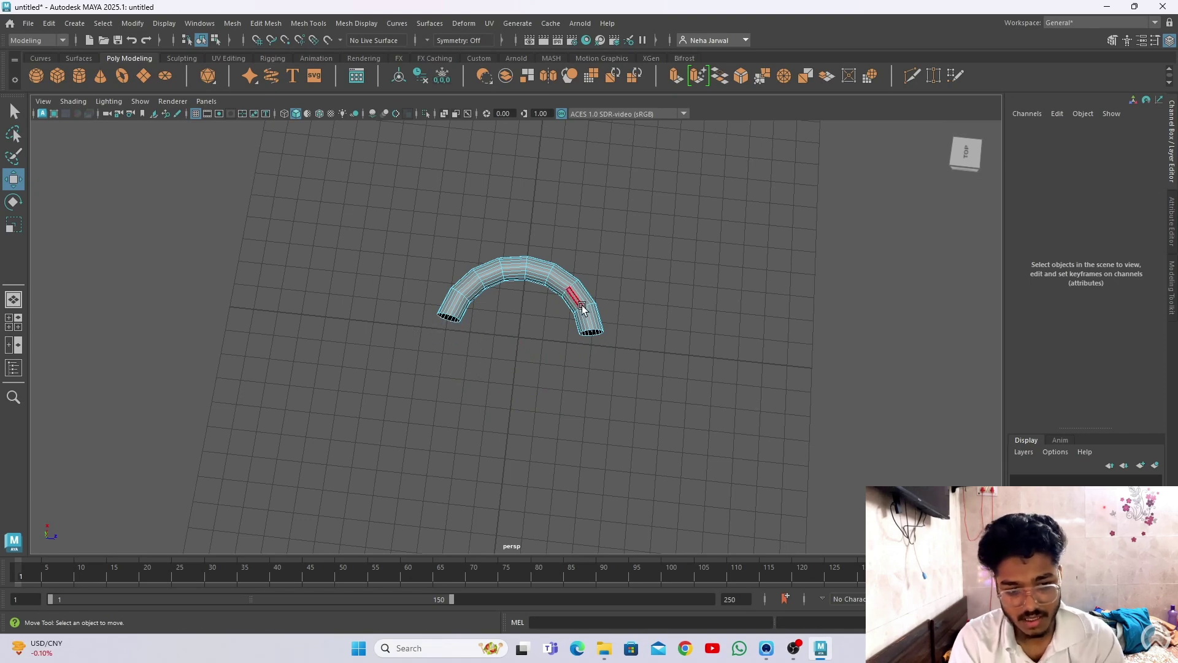
Select the border edge loops at both open ends of the arch and extrude them into long straight legs.
right_drag(582, 282, 571, 263)
alt+drag(568, 331, 589, 334)
click(590, 332)
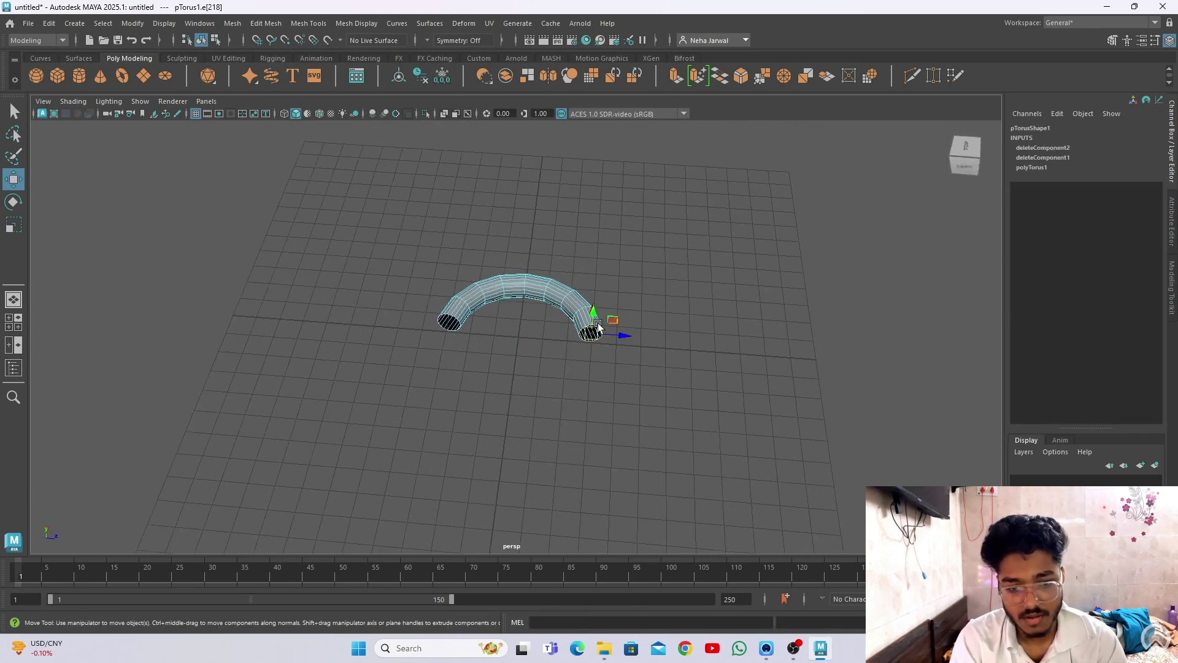
shift+click(452, 324)
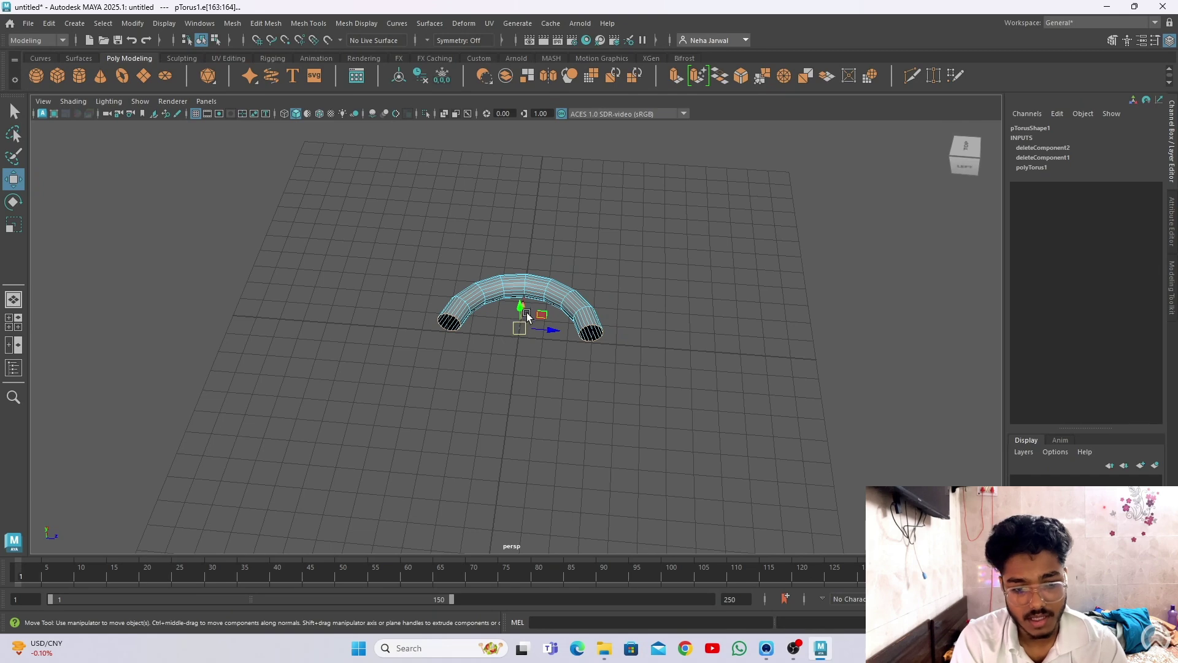
shift+drag(526, 309, 594, 434)
scroll(539, 448, down, 3)
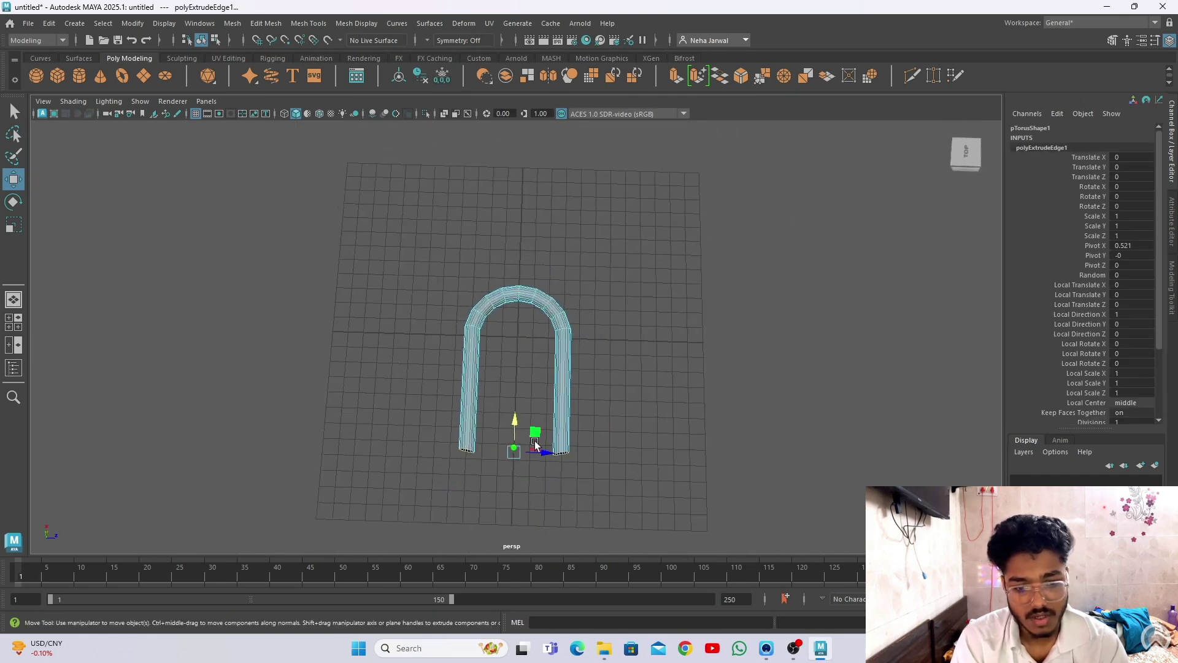
Select the whole extruded arch mesh and delete it, leaving the scene empty.
drag(621, 495, 480, 308)
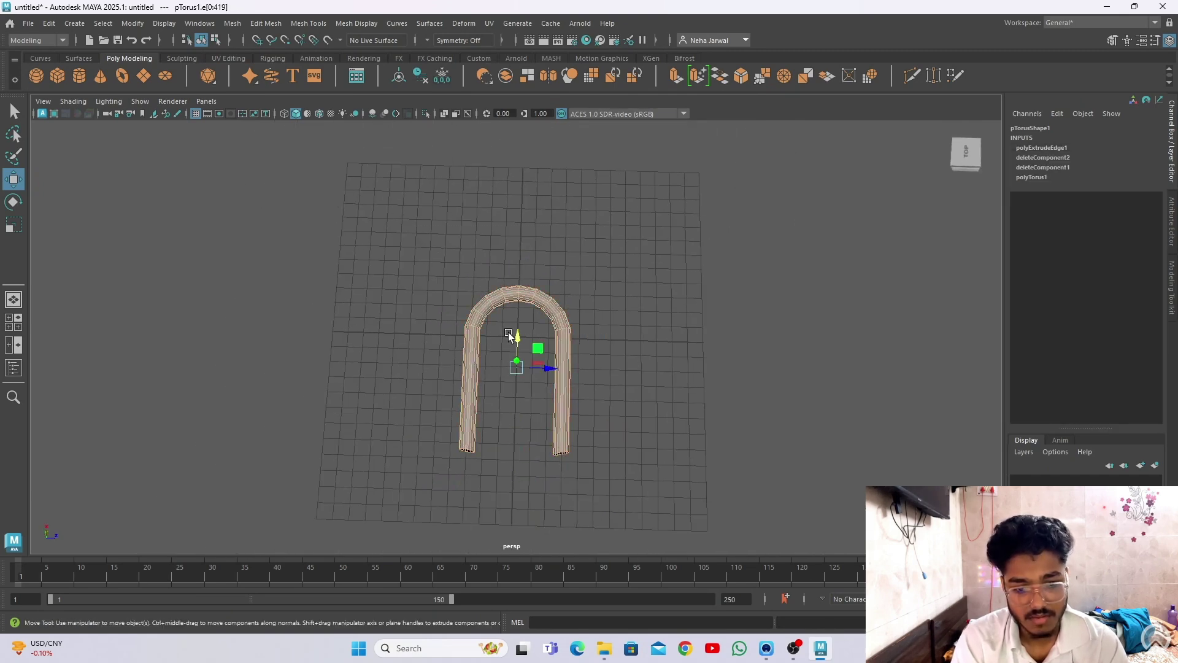
key(Delete)
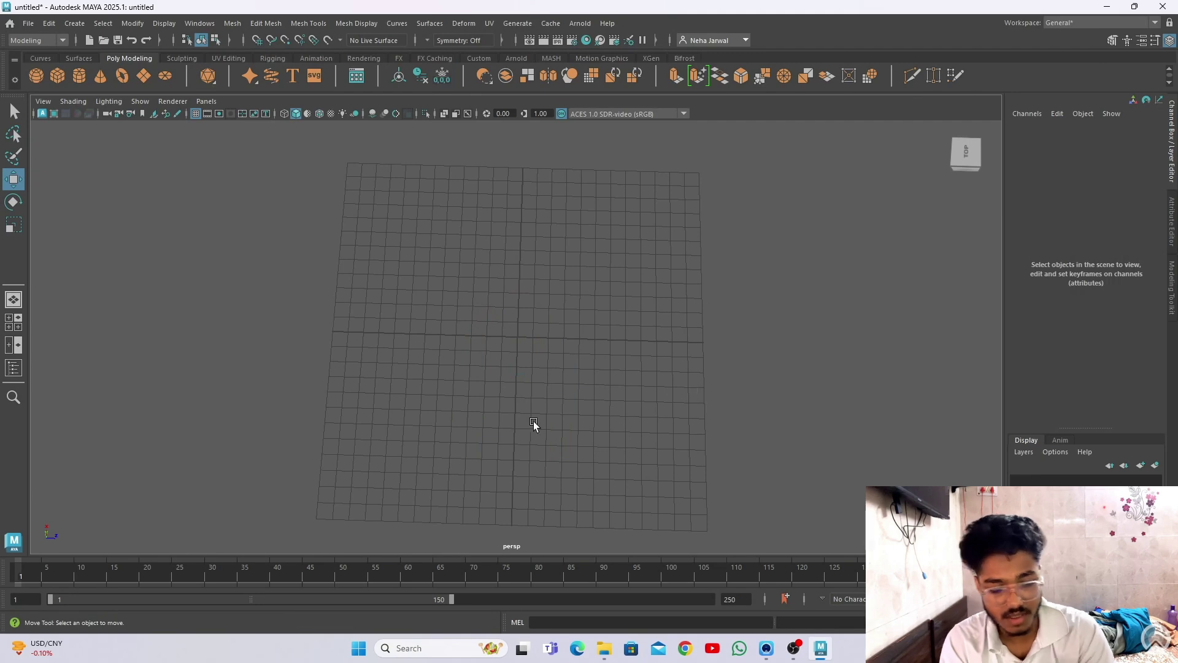
alt+drag(532, 421, 491, 385)
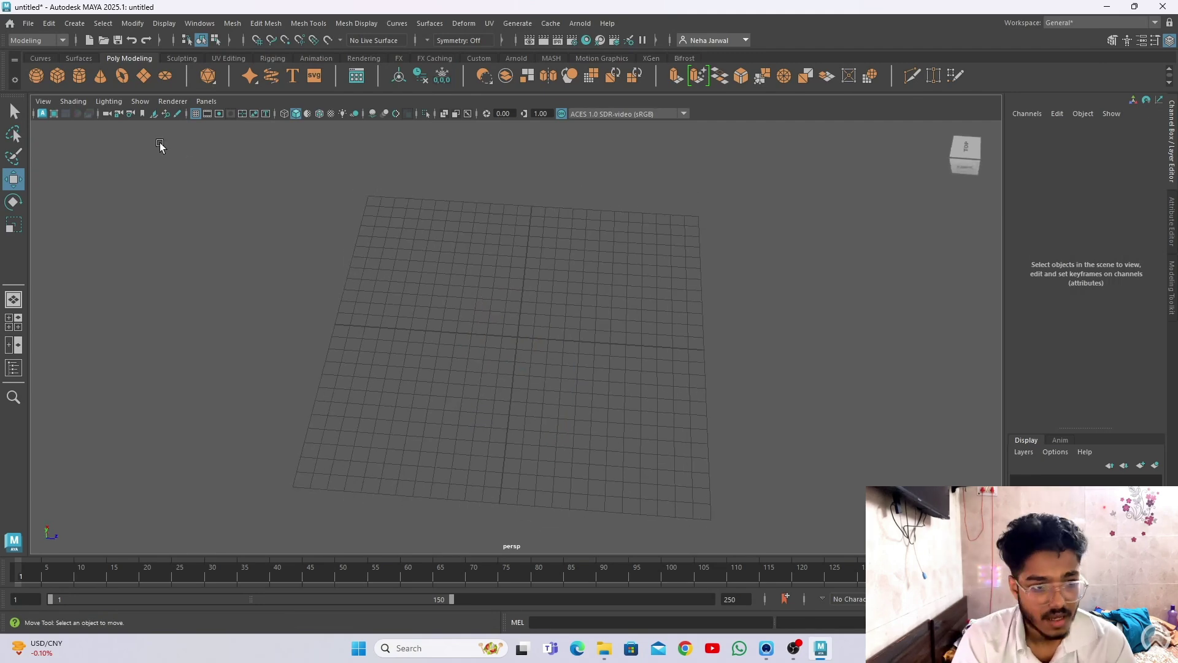
Create a polygon plane and inspect it up close from several angles.
click(143, 76)
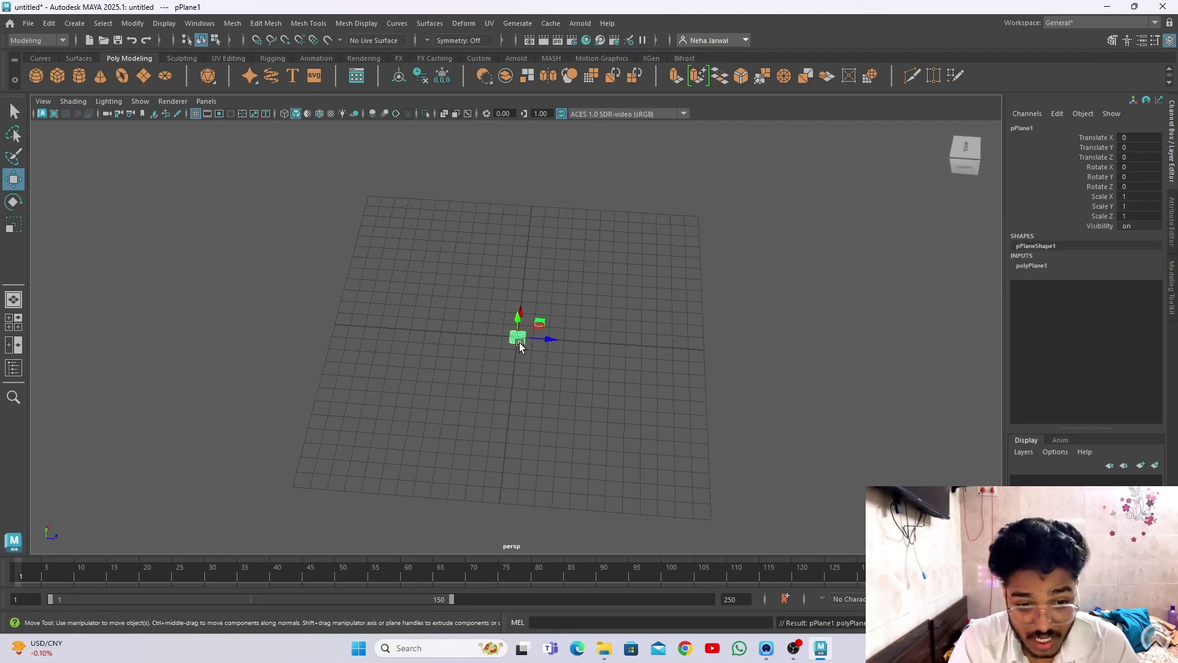
alt+right_drag(574, 416, 813, 546)
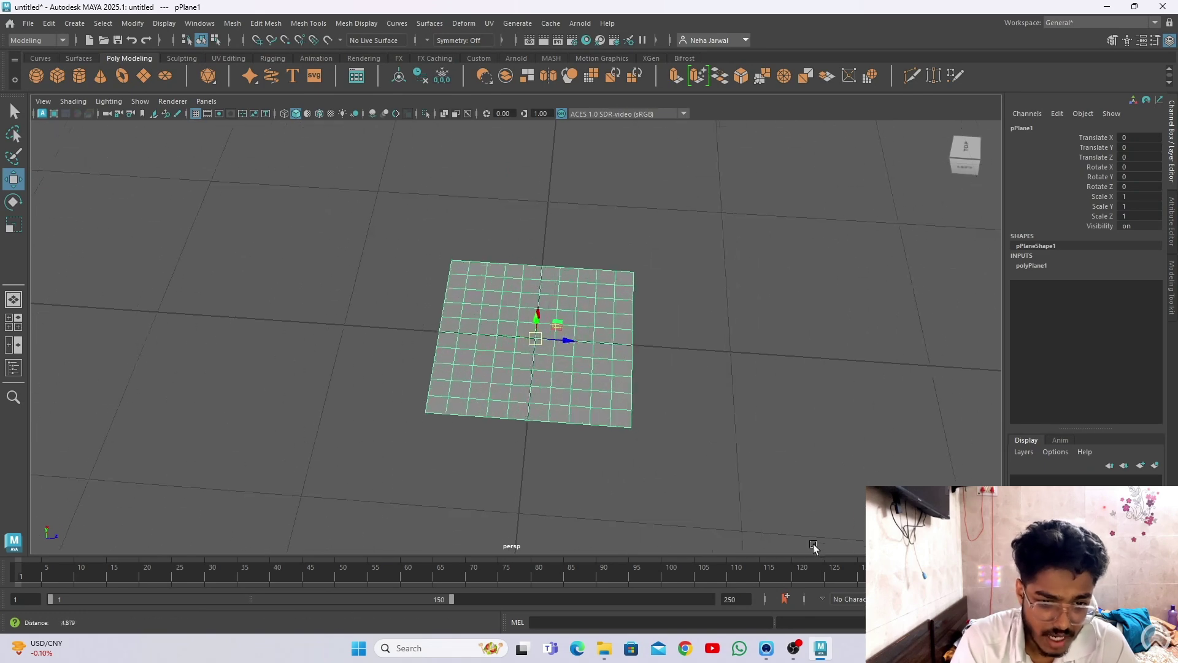
alt+drag(813, 546, 689, 452)
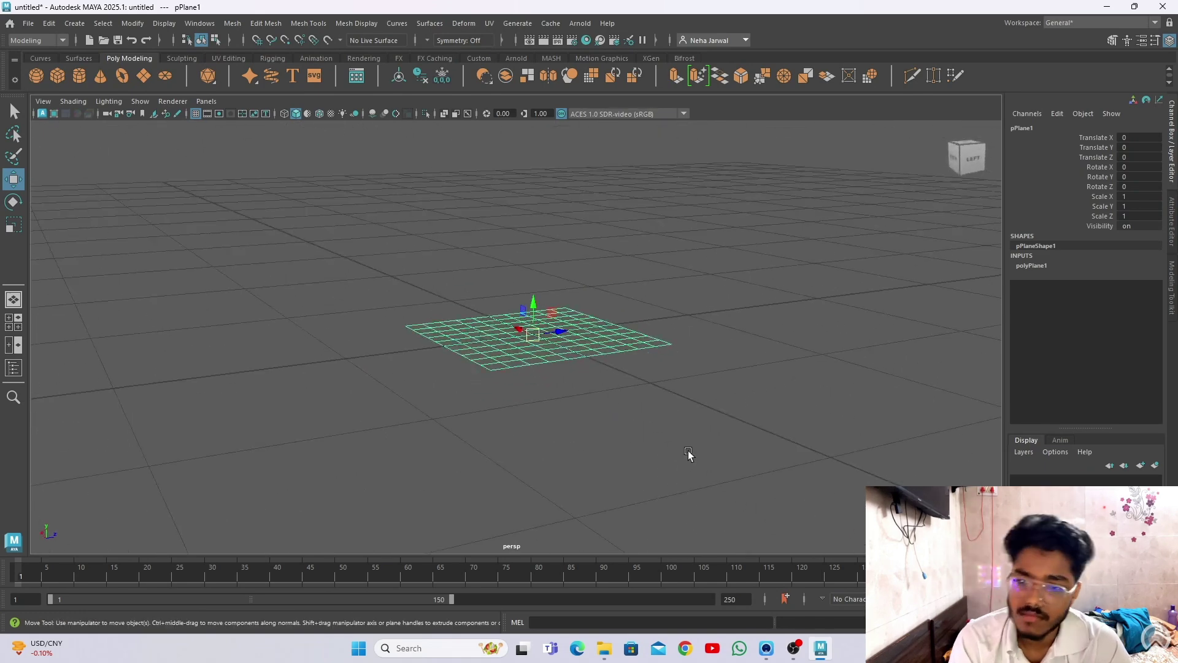
alt+right_drag(636, 442, 675, 483)
alt+drag(674, 484, 558, 421)
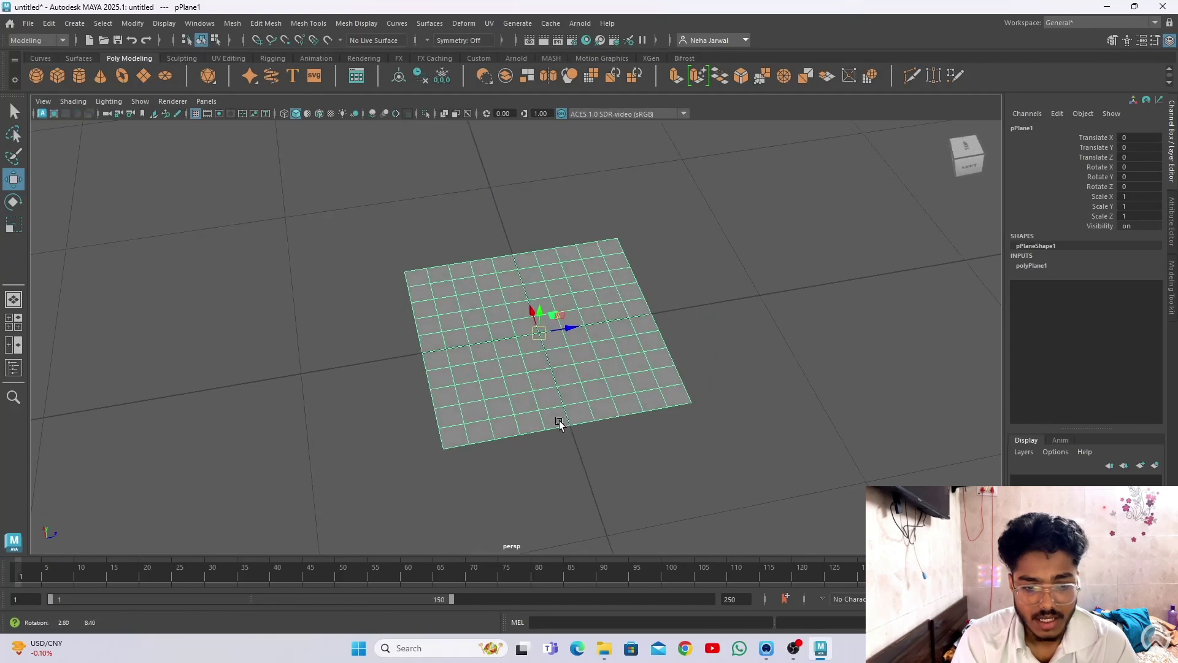
Show the plane's creation attributes and set its width and height subdivisions to 50.
click(1031, 265)
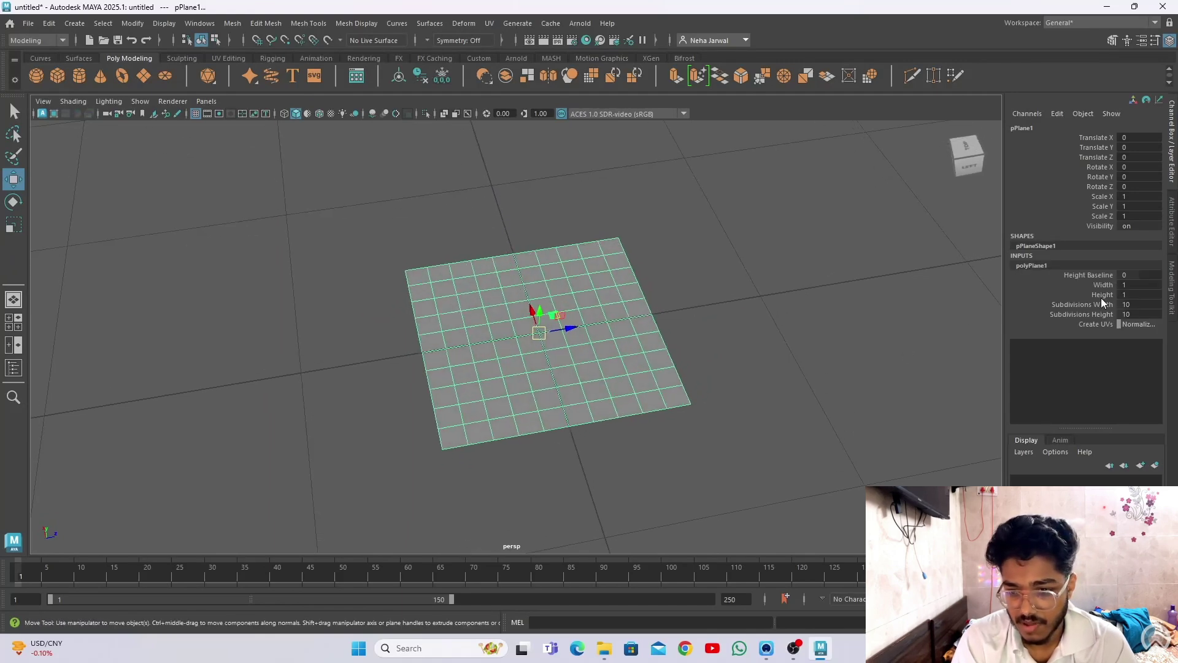
ctrl+drag(1120, 305, 1124, 305)
click(1128, 314)
text(50)
key(Return)
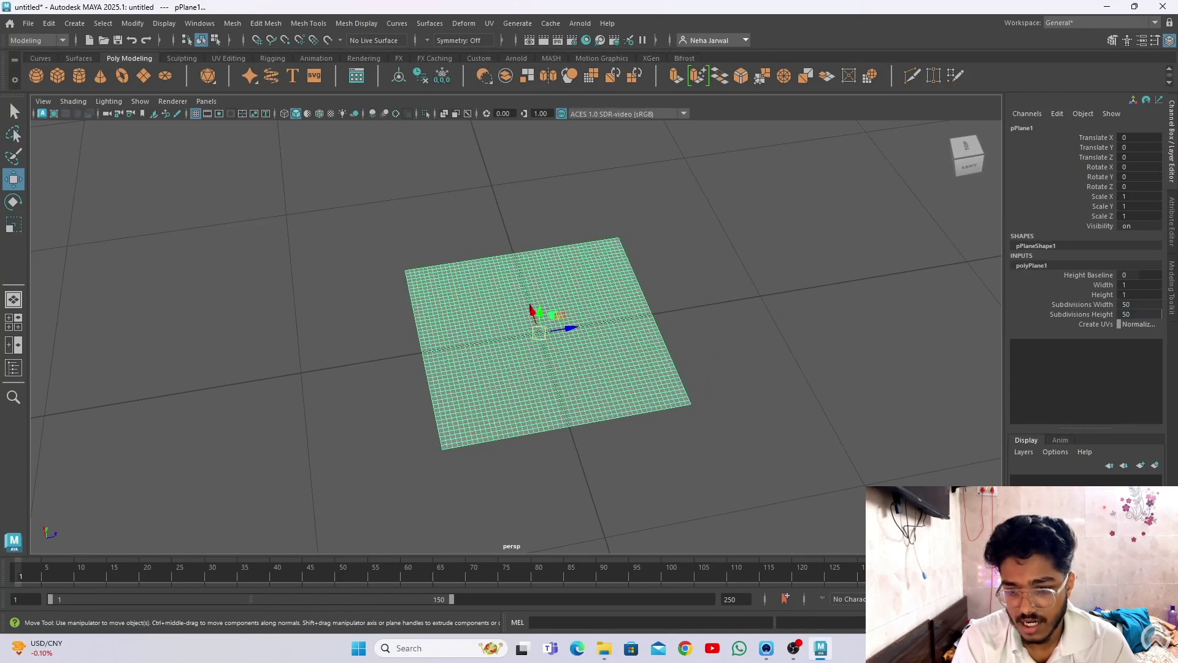
Delete the plane, create a polygon disc and show the disc's creation attributes.
drag(718, 490, 451, 253)
key(Delete)
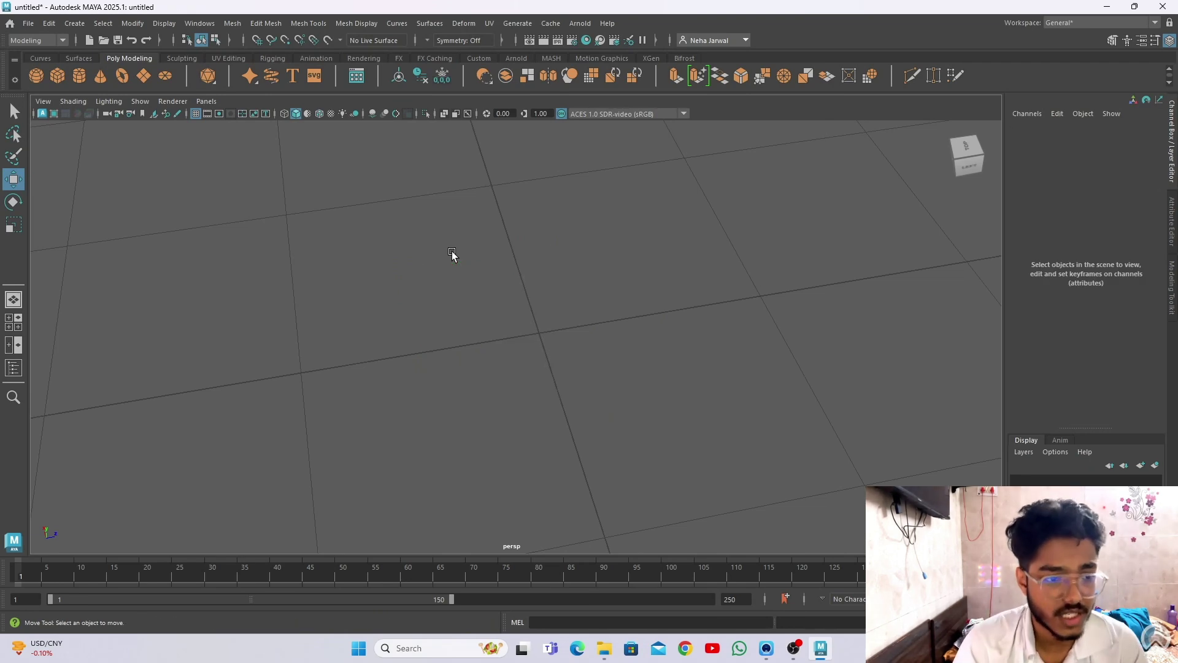
click(165, 75)
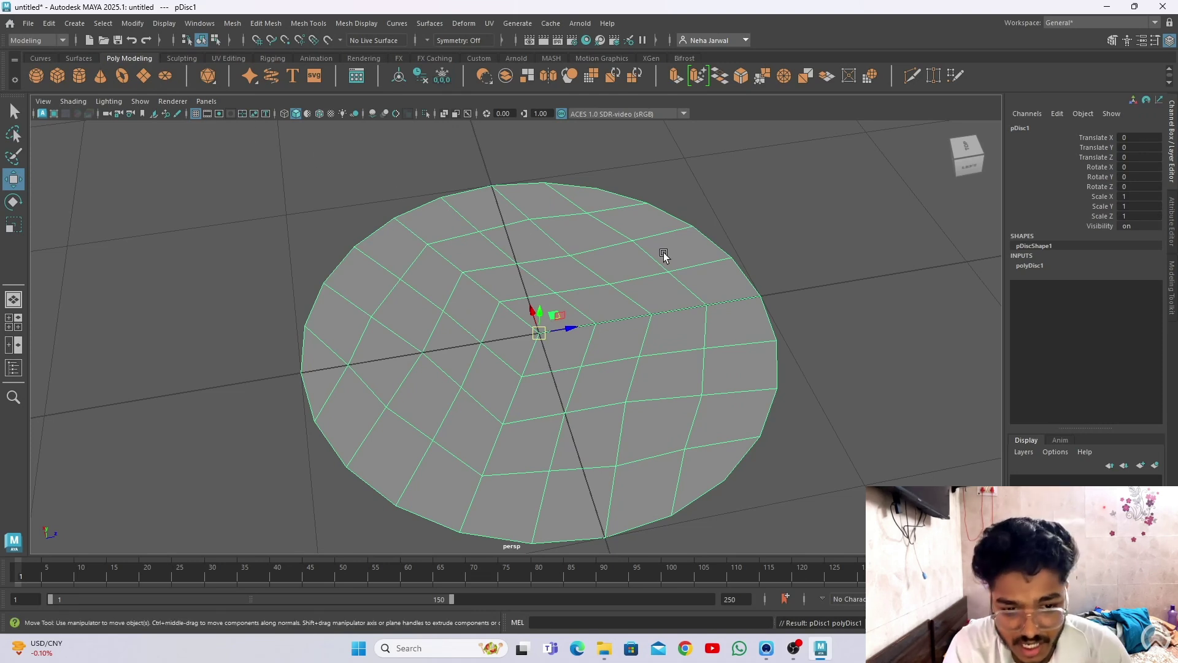
click(1025, 266)
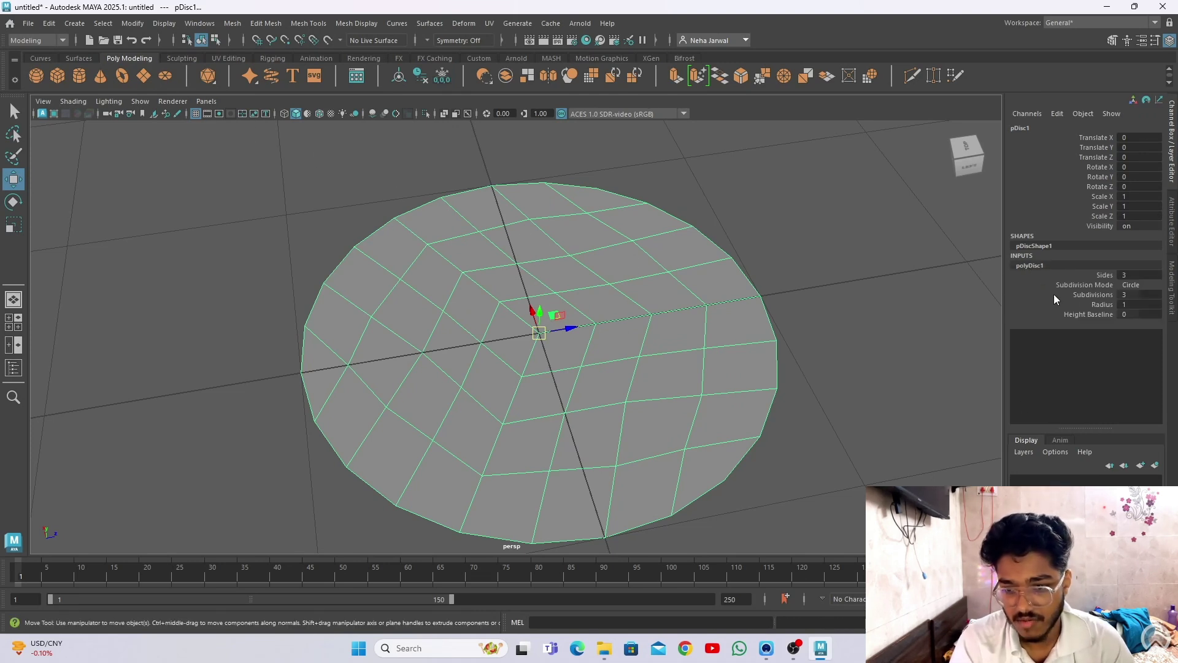
Set the disc's subdivisions to 6 and delete the disc.
drag(1134, 296, 1146, 297)
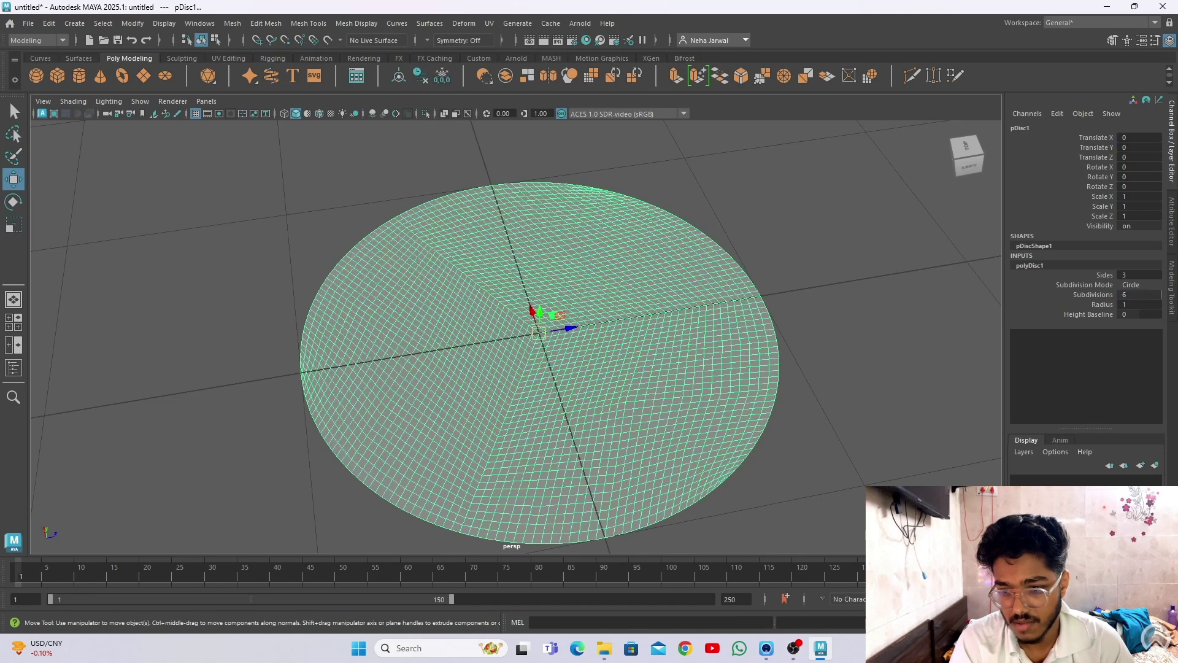
drag(809, 499, 374, 164)
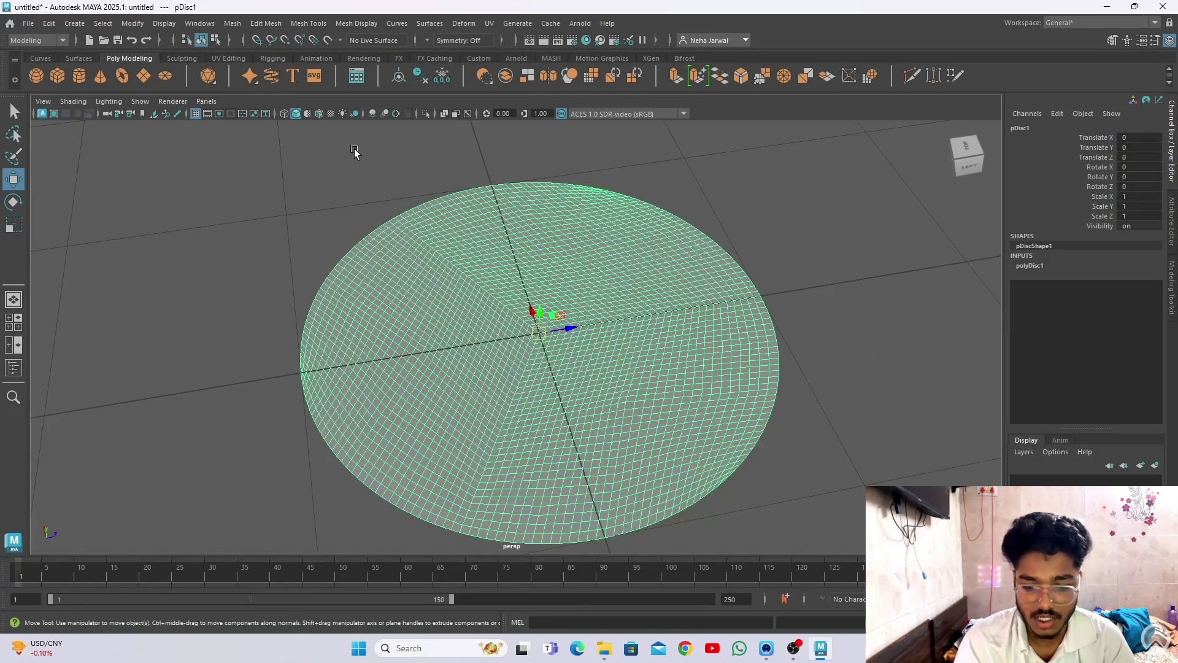
key(Delete)
Create a polygon platonic solid and show its creation attributes.
click(75, 25)
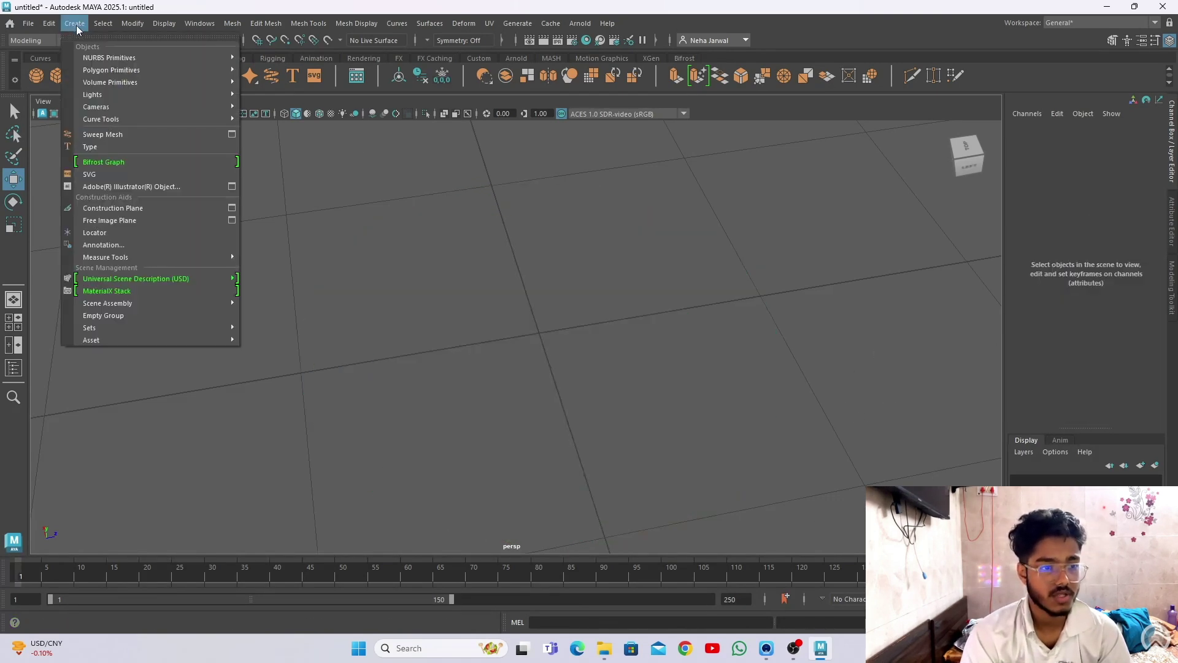
mouse_move(131, 71)
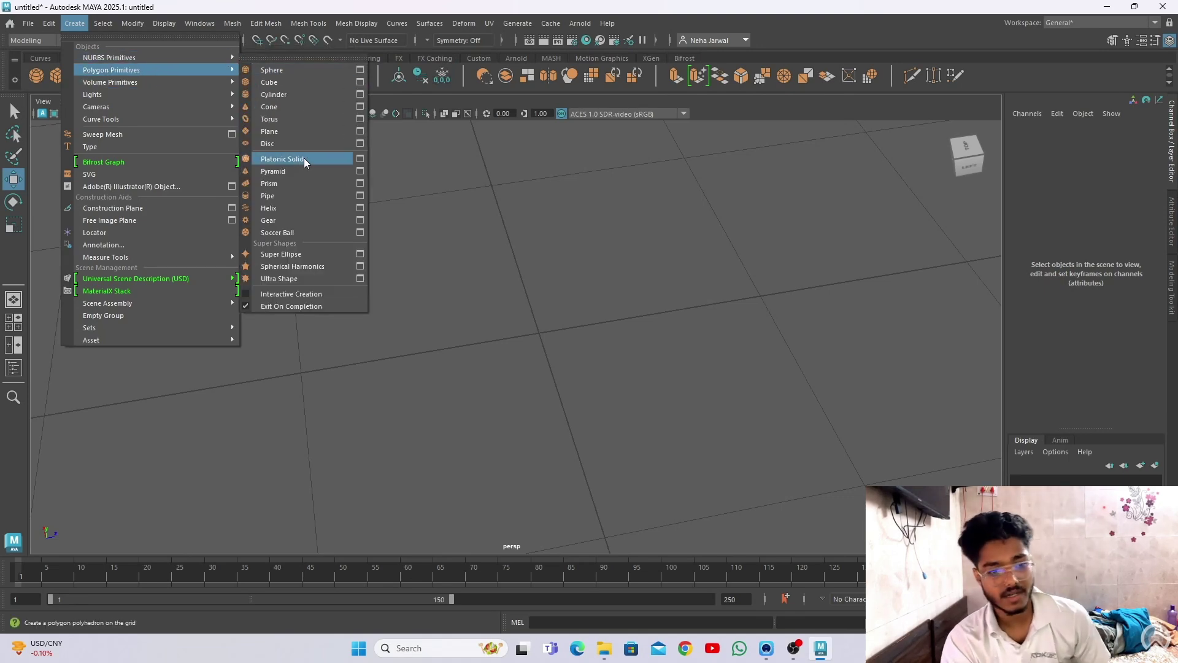
click(304, 158)
alt+drag(479, 257, 774, 276)
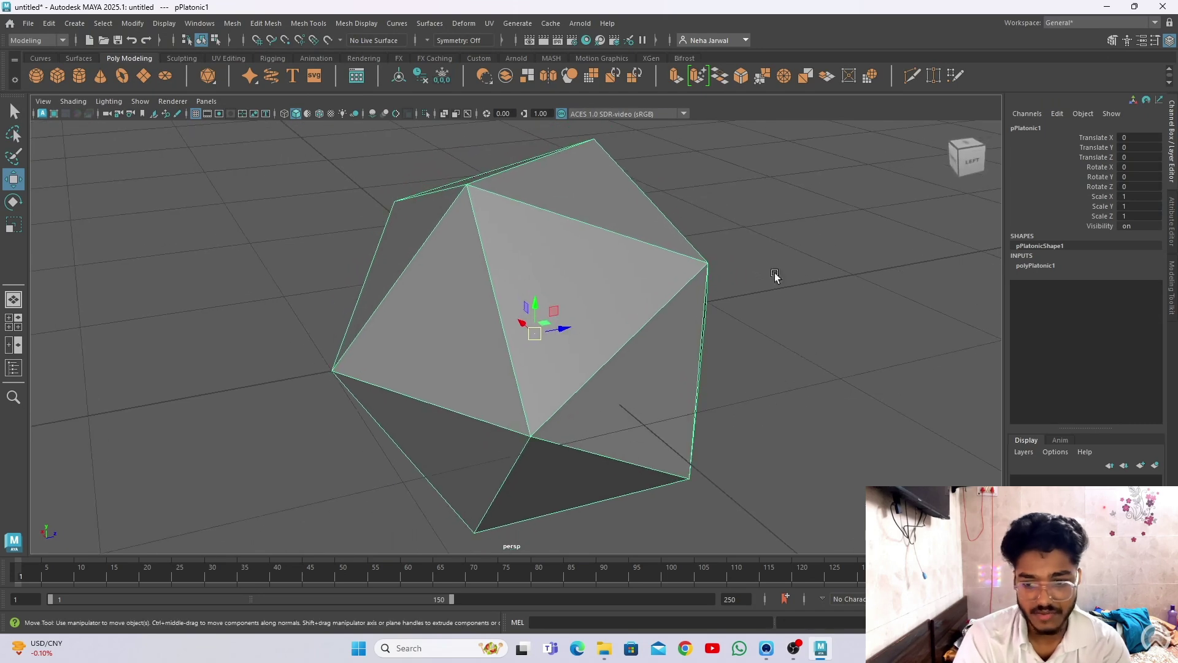
click(1038, 266)
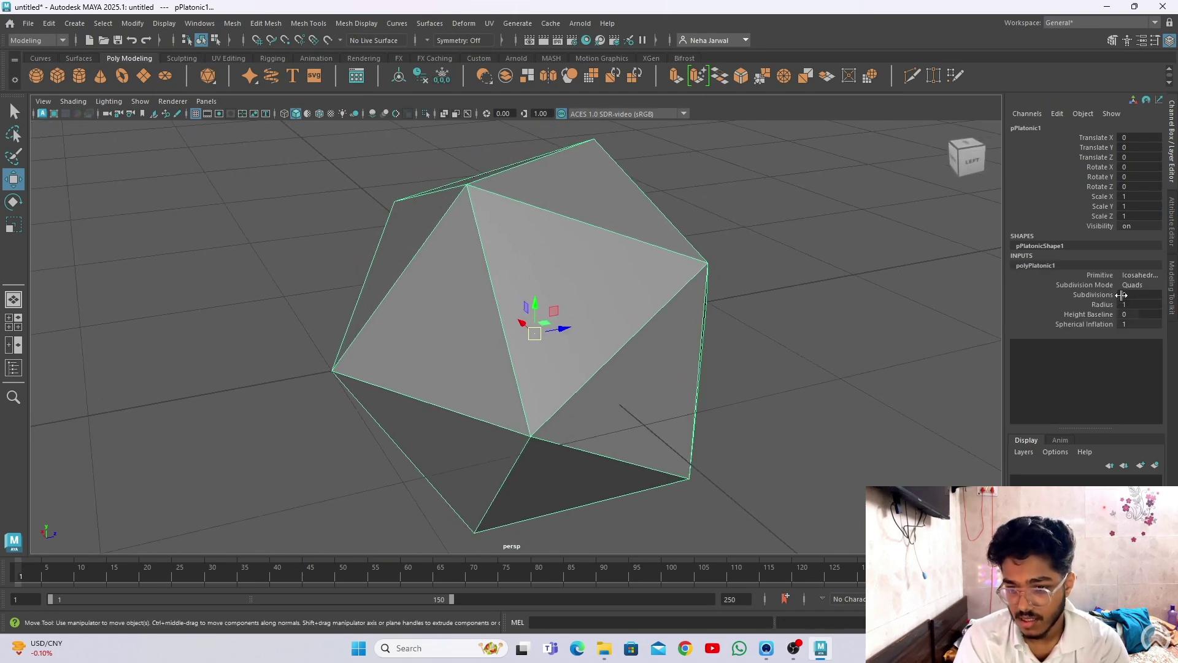
Try 4 subdivisions on the platonic solid and undo the change.
drag(1122, 296, 1146, 295)
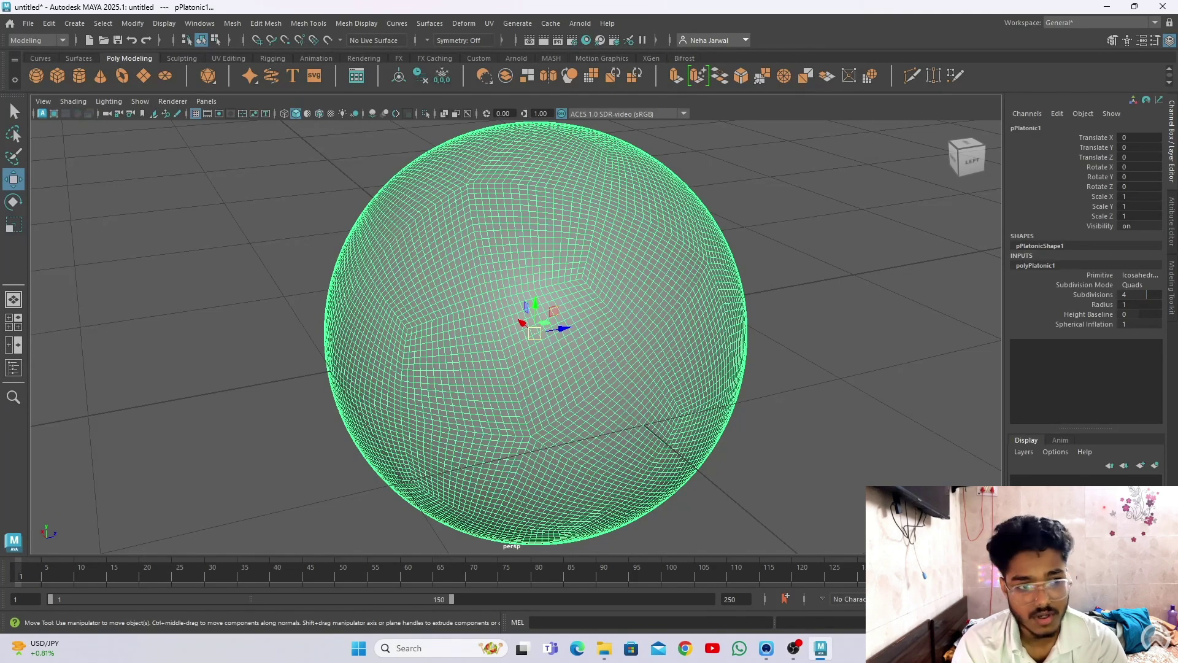
key(super)
key(super)
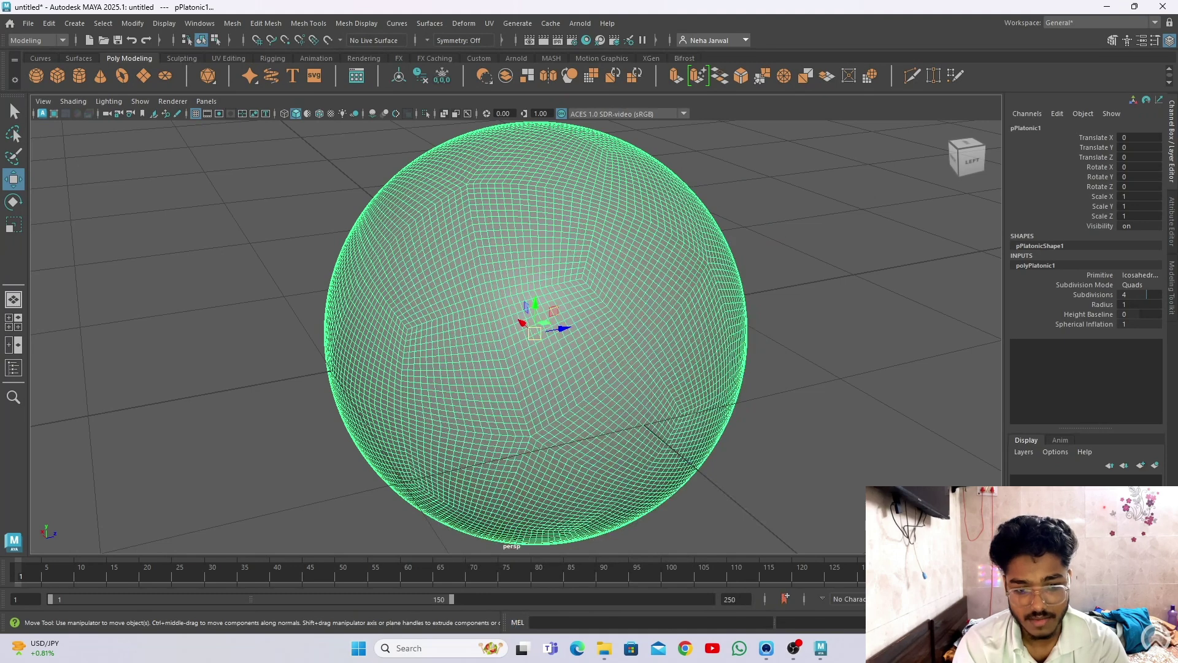
key(super)
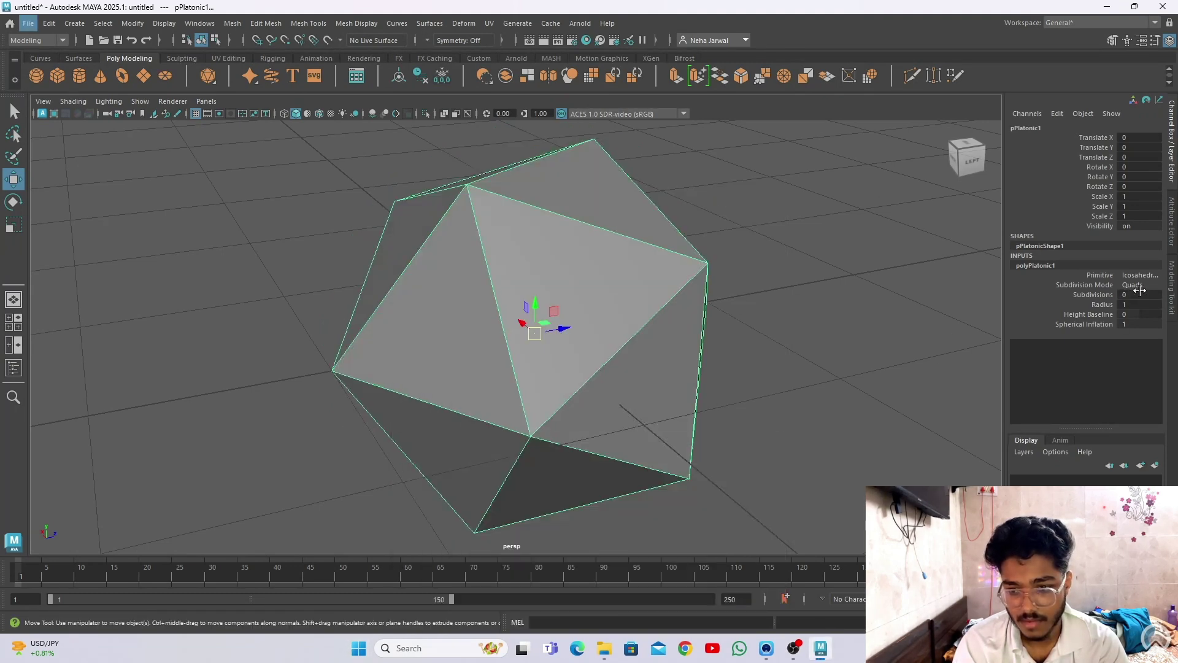
key(ctrl+z)
key(ctrl+z)
key(ctrl+z)
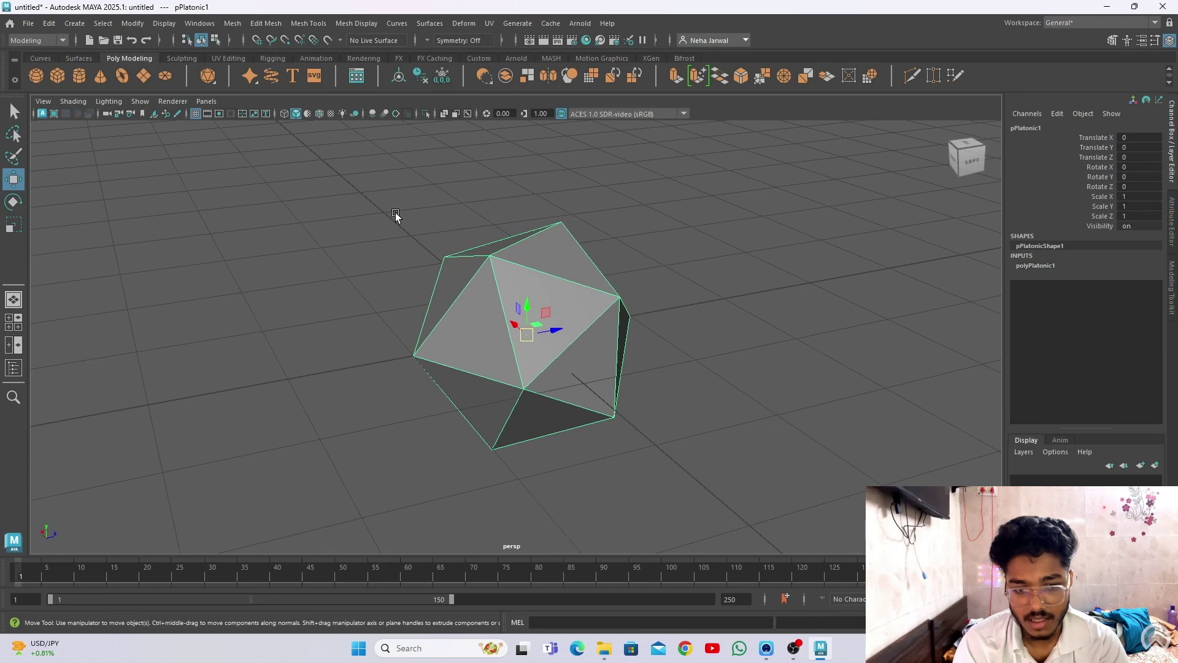
Replace the platonic solid with a polygon pyramid and show the pyramid's creation attributes.
click(76, 24)
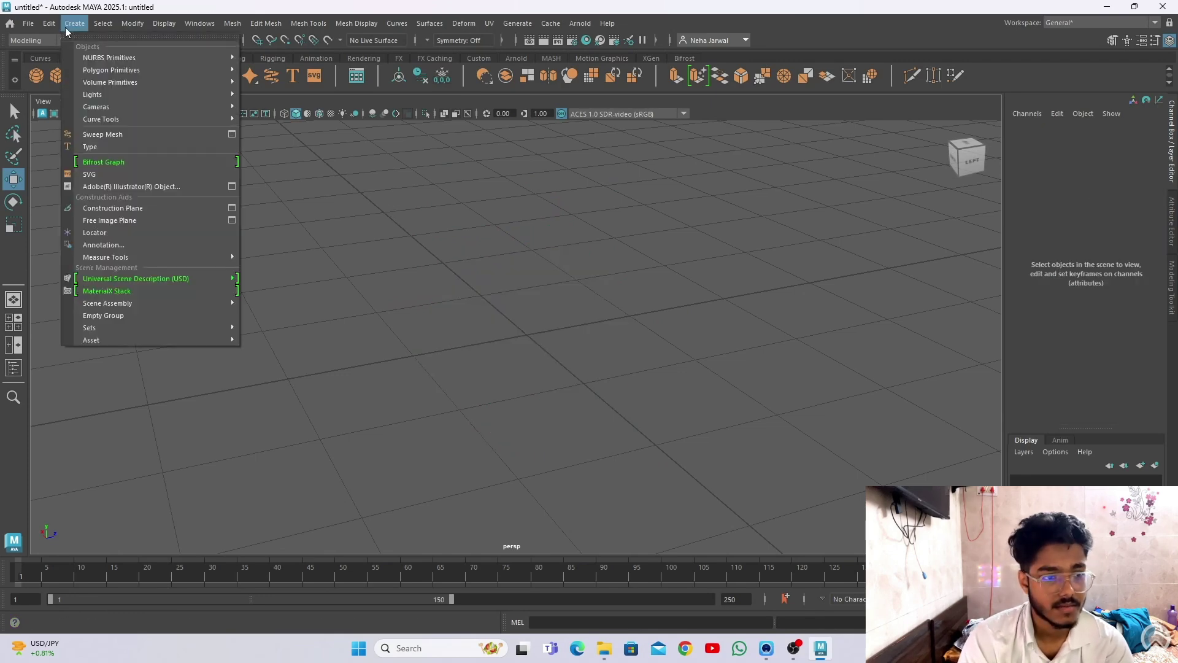
mouse_move(123, 70)
click(279, 171)
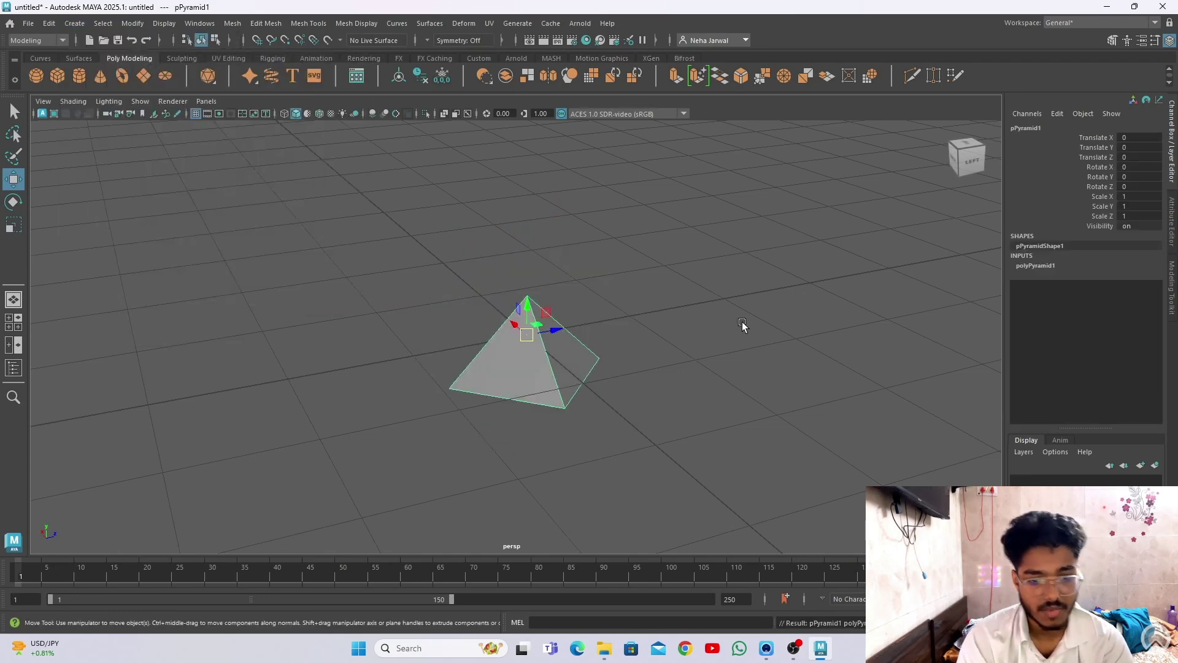
click(1040, 266)
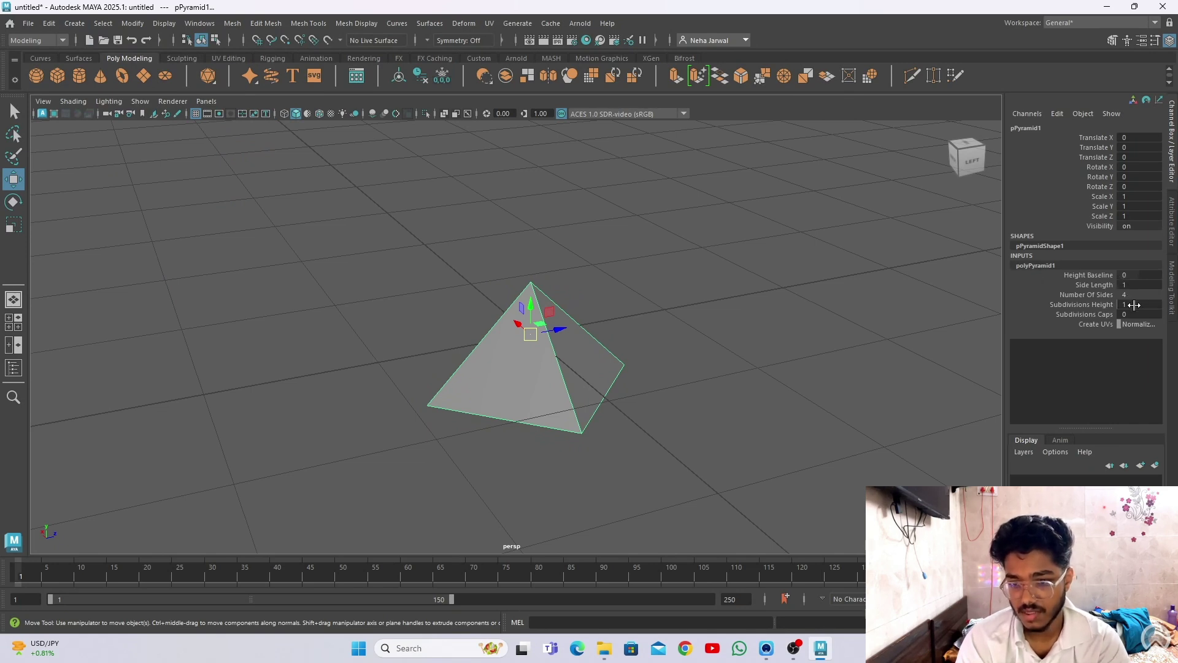
Increase the pyramid's height and cap subdivisions, and delete the pyramid after viewing it from below.
drag(1134, 305, 1130, 315)
alt+drag(638, 454, 399, 208)
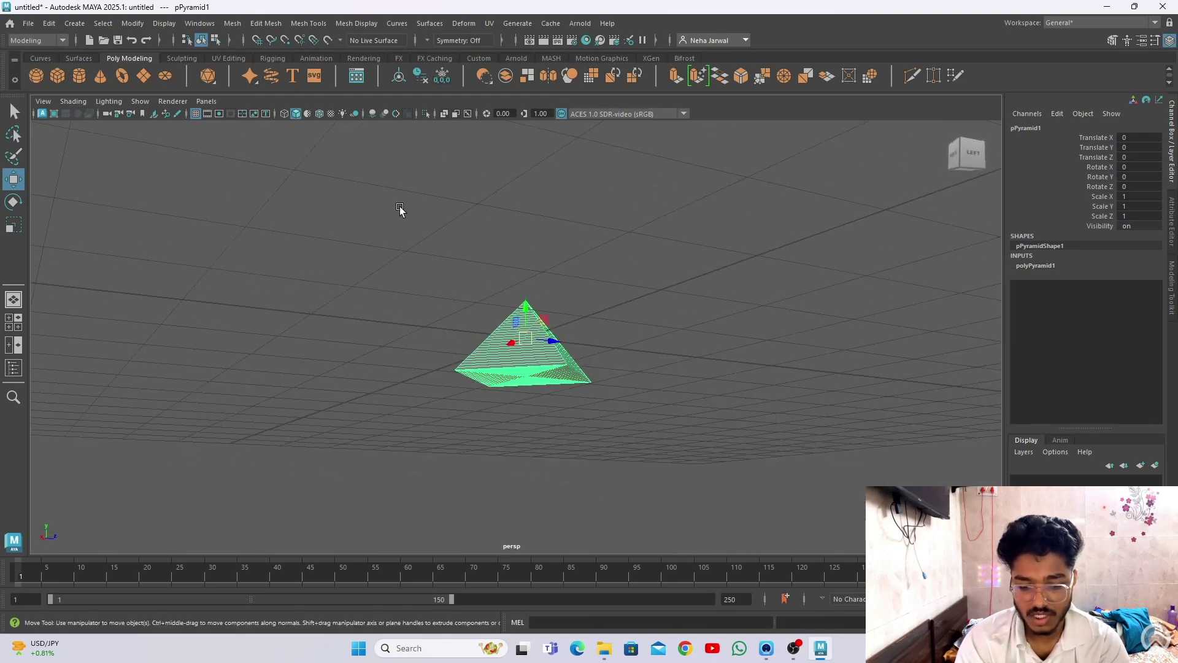
key(Delete)
Create a polygon prism and show its creation attributes.
click(74, 23)
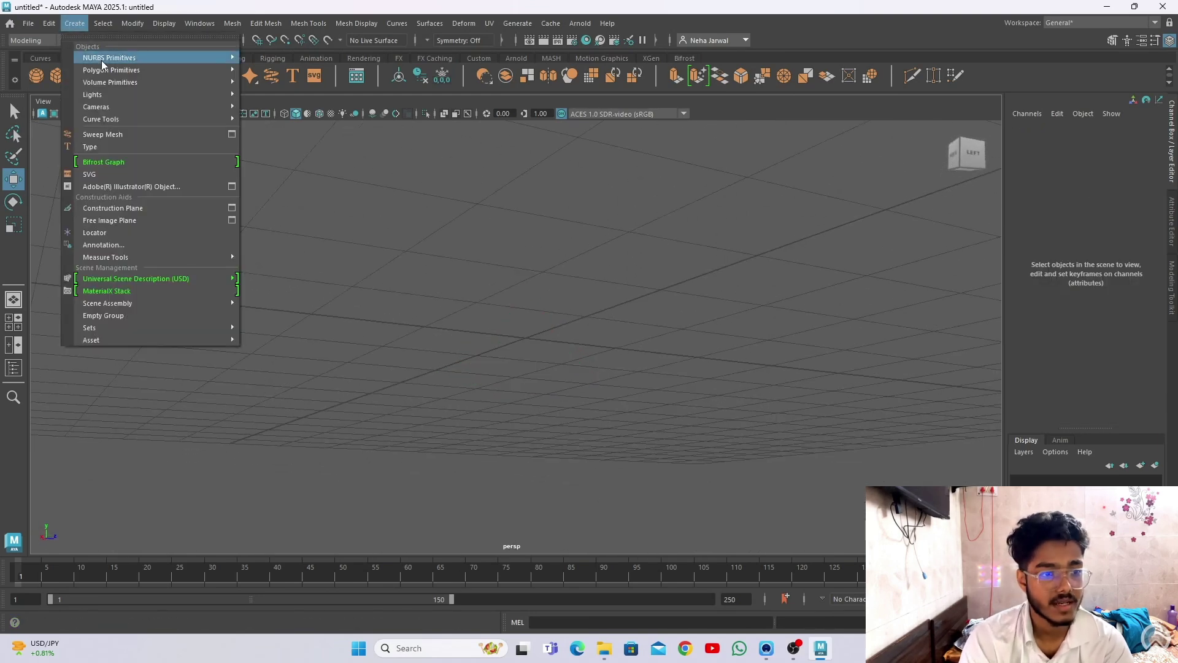
mouse_move(117, 70)
click(317, 178)
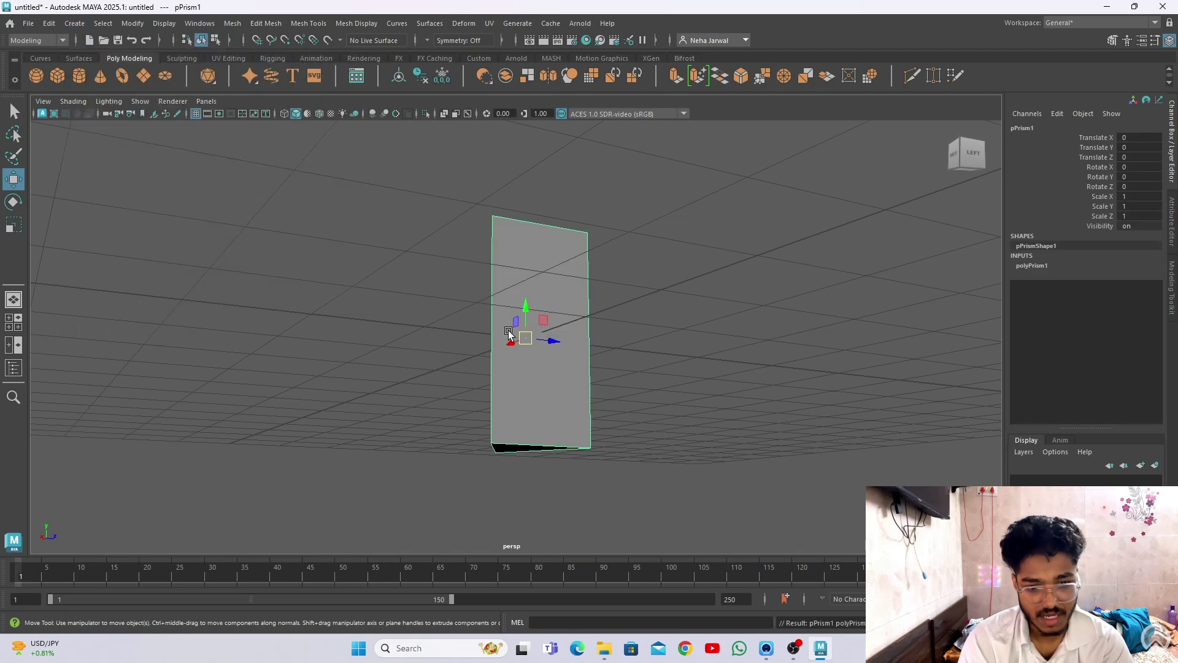
alt+drag(515, 368, 441, 395)
click(1037, 266)
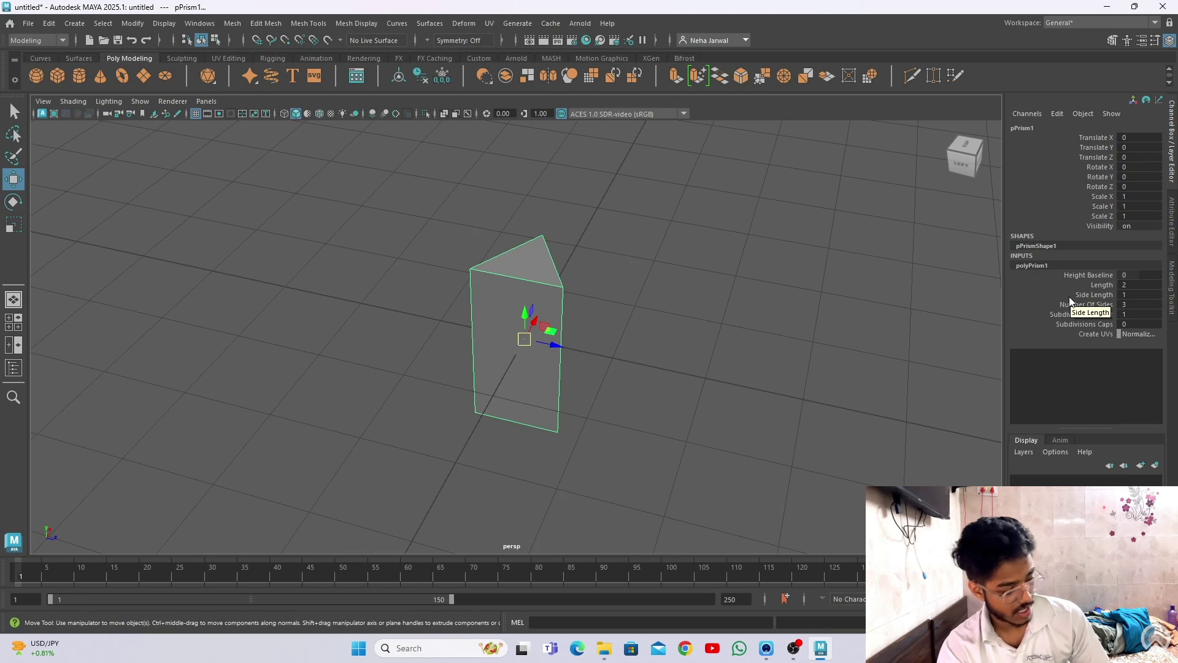
Set the prism to 10 sides, 39 height subdivisions and 27 cap subdivisions.
double_click(1131, 314)
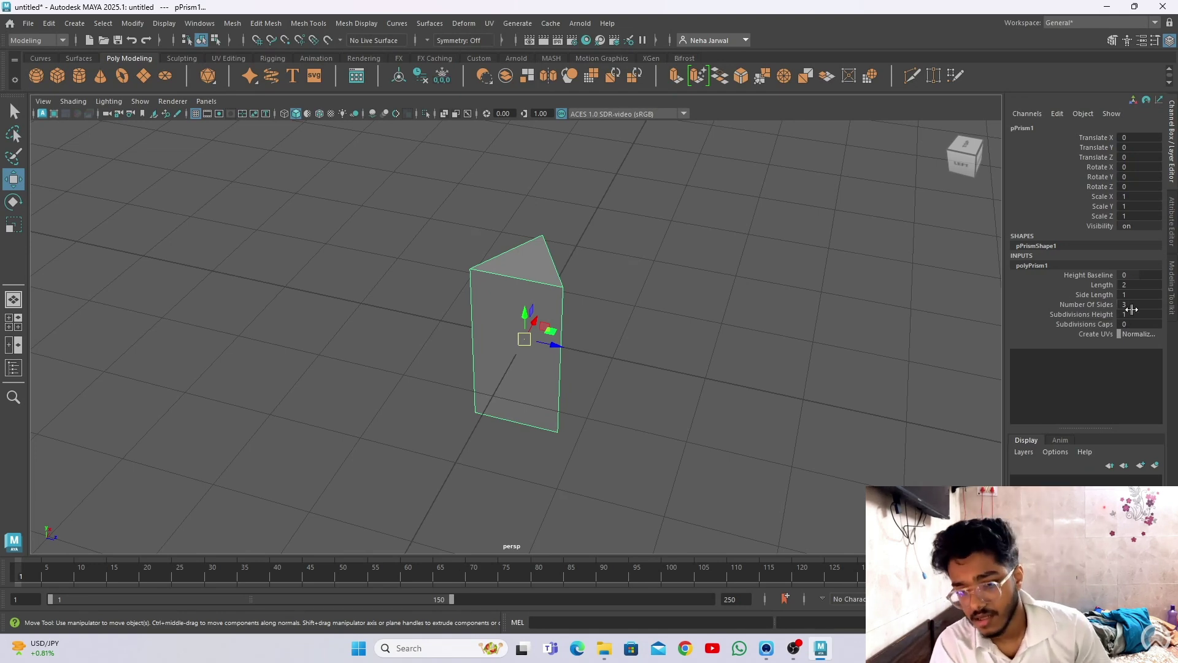
text(2)
key(Return)
drag(1124, 318, 1157, 304)
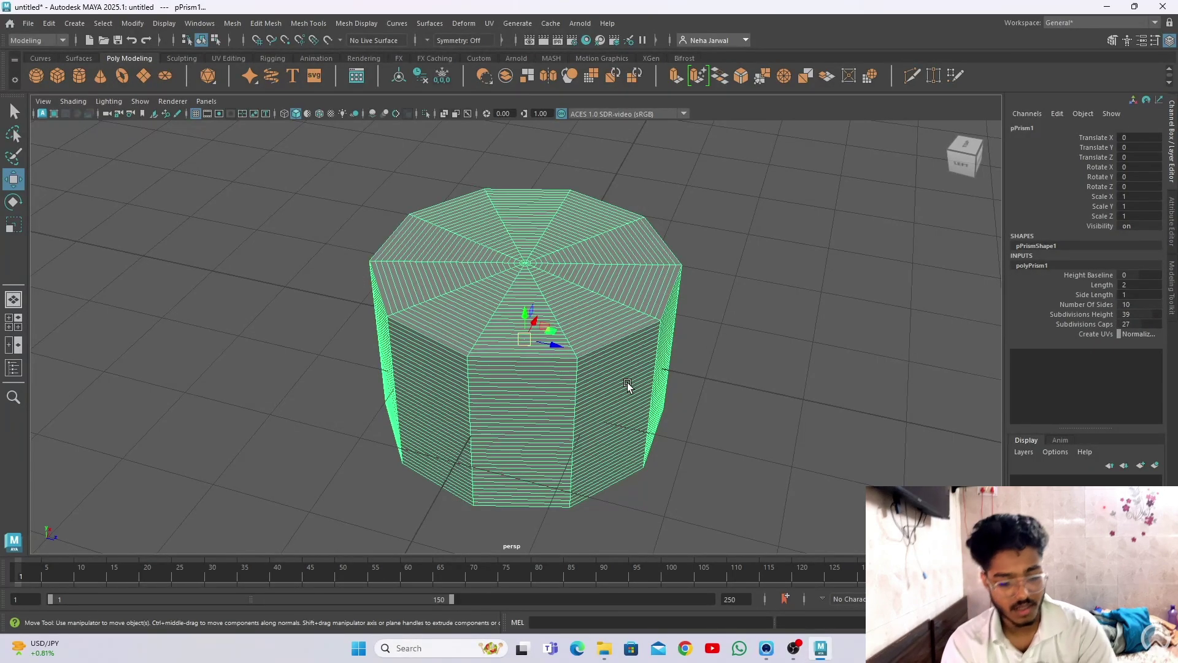
Inspect the subdivided prism from several angles and delete it.
alt+drag(626, 386, 652, 333)
alt+right_drag(652, 334, 636, 380)
alt+drag(636, 380, 665, 413)
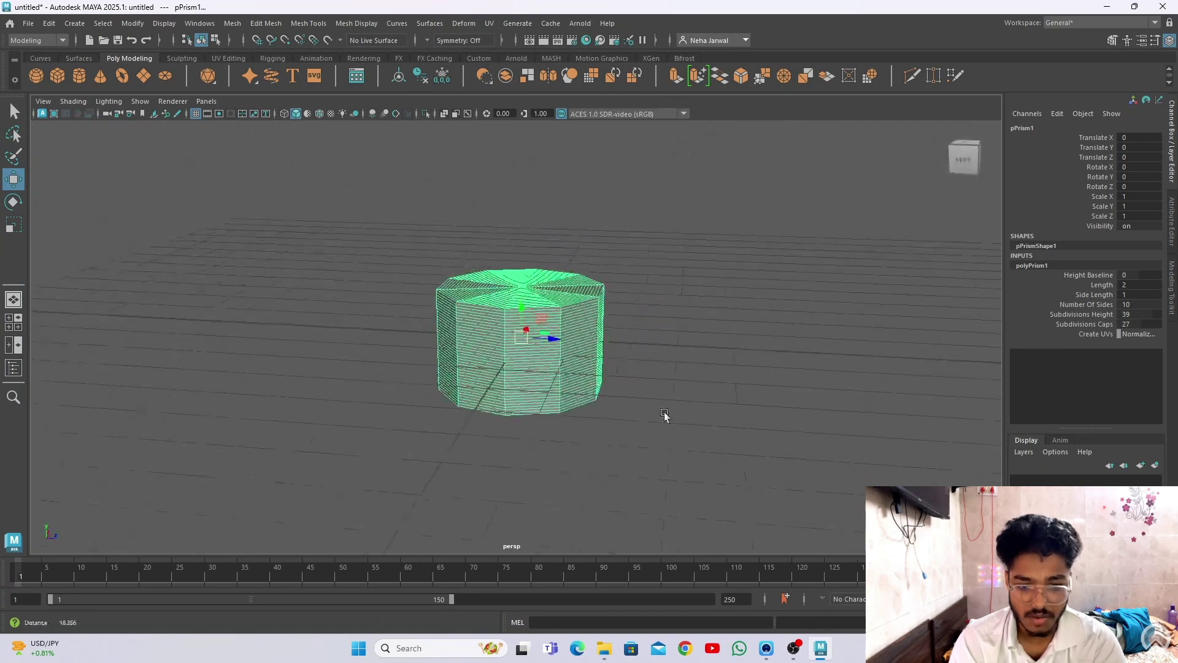
alt+right_drag(665, 413, 657, 440)
click(505, 333)
key(Delete)
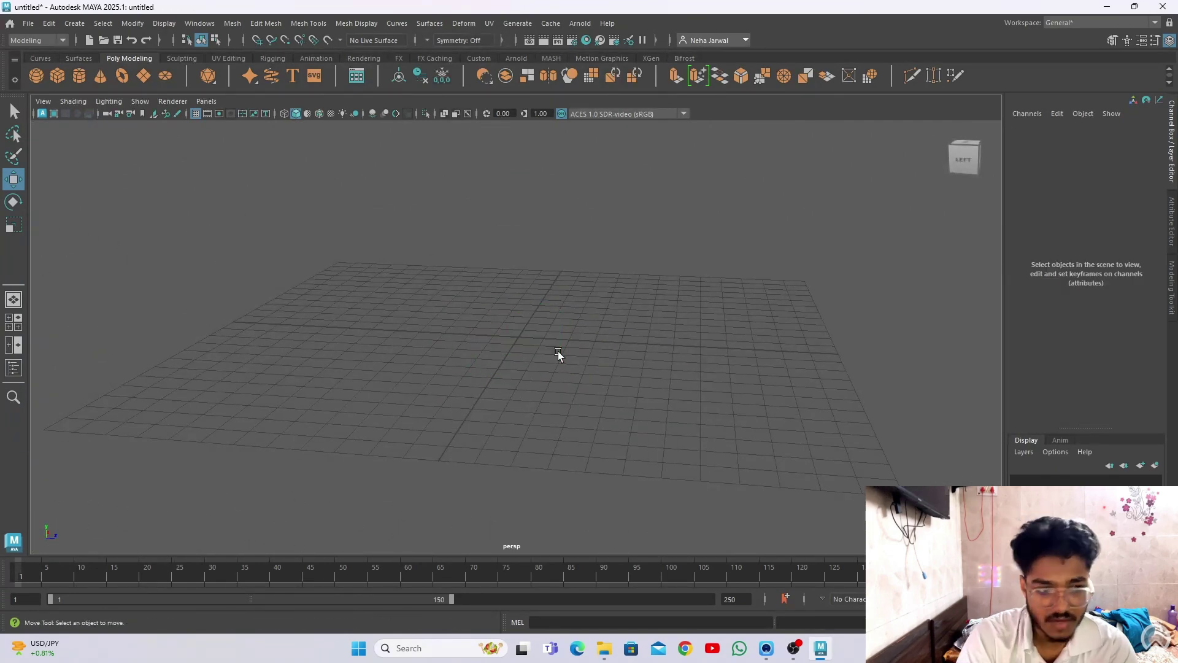
Create a polygon pipe and stretch it vertically to a Y scale of about 9.05.
click(76, 24)
mouse_move(131, 69)
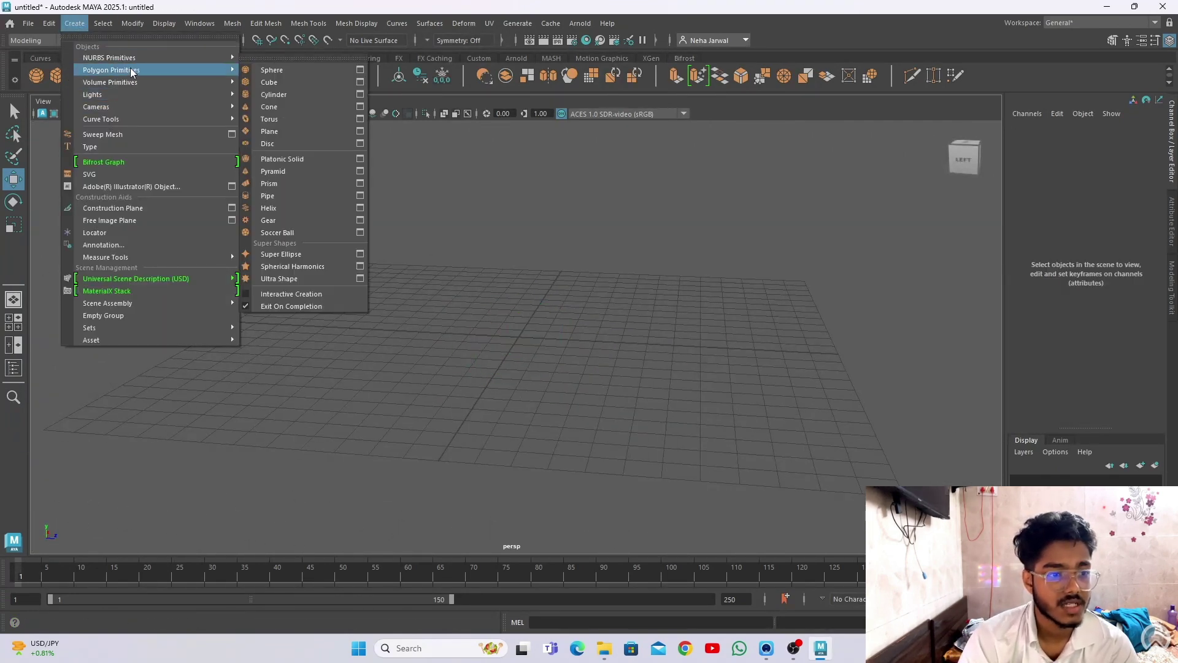
click(314, 197)
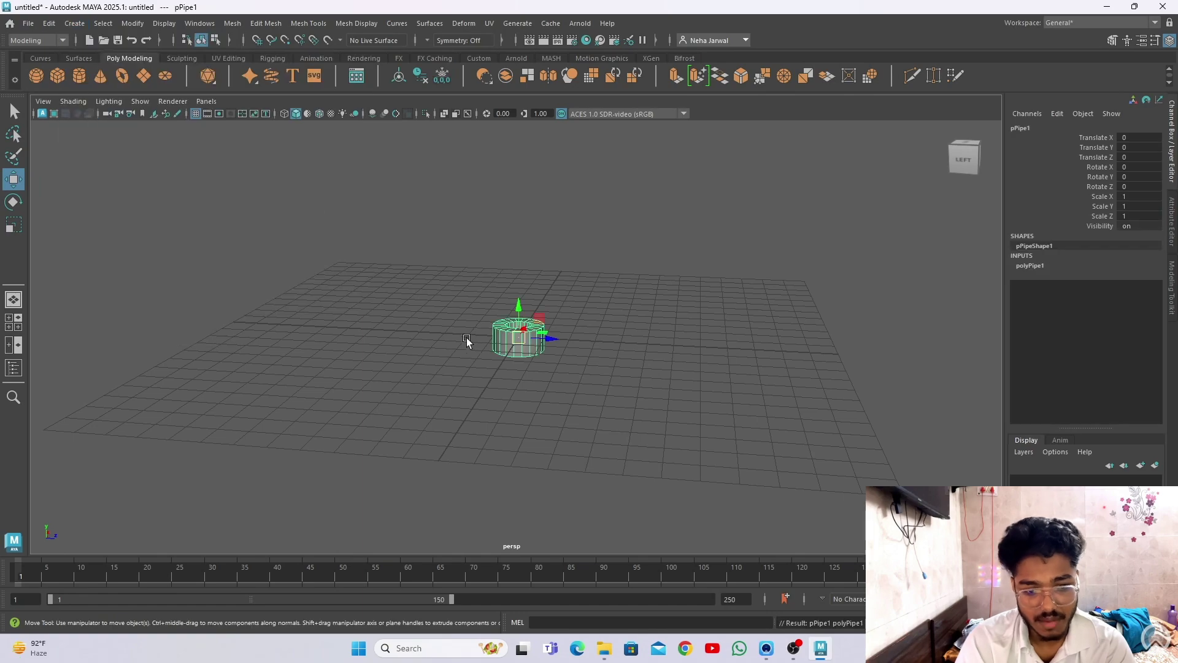
scroll(547, 389, up, 3)
alt+drag(645, 445, 521, 129)
key(r)
scroll(479, 218, down, 3)
alt+drag(479, 218, 581, 349)
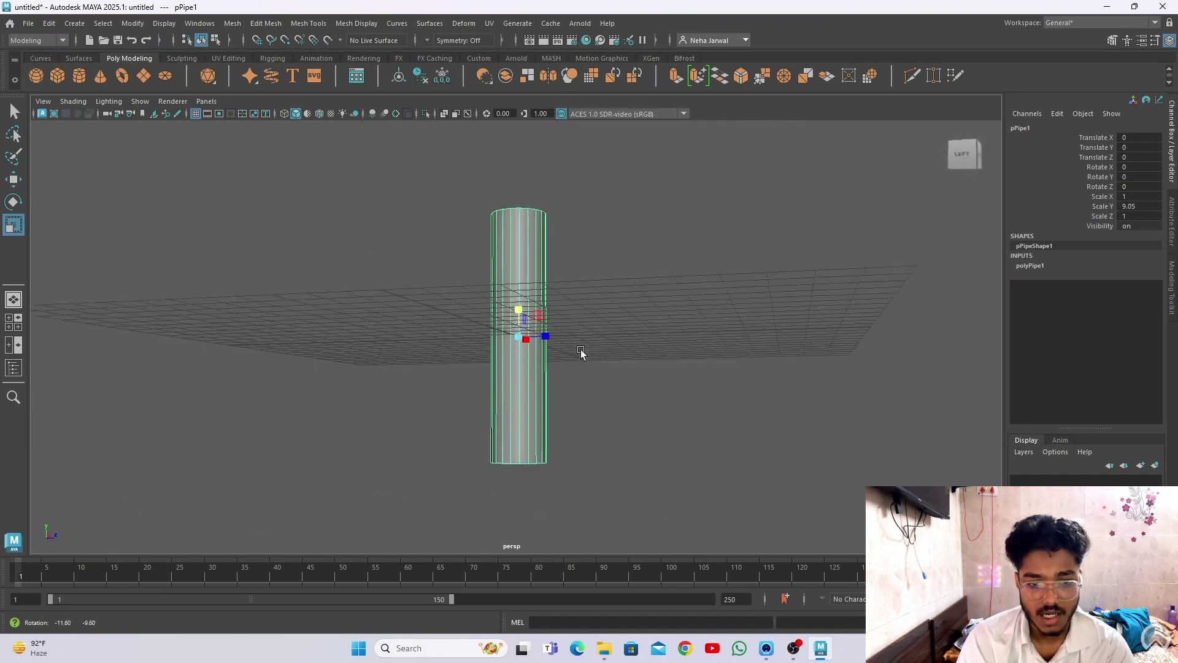
Show the pipe's creation attributes and set its subdivisions to 47 axis, 49 height and 48 caps.
click(1041, 267)
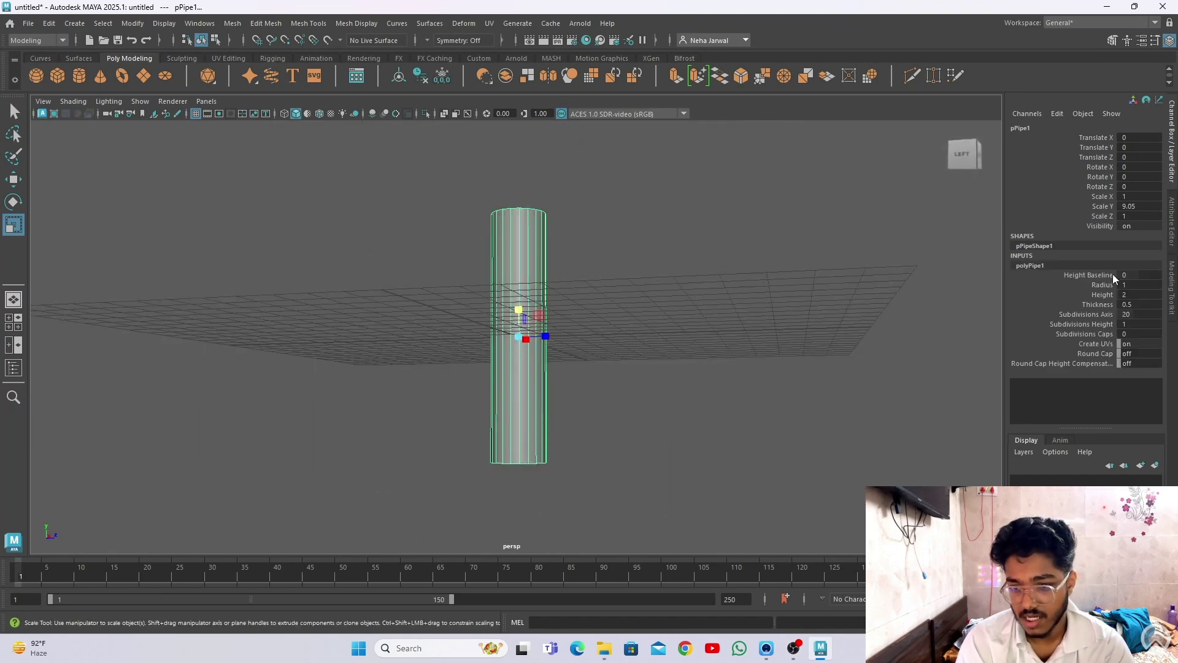
drag(1132, 316, 1118, 336)
click(1129, 325)
text(49)
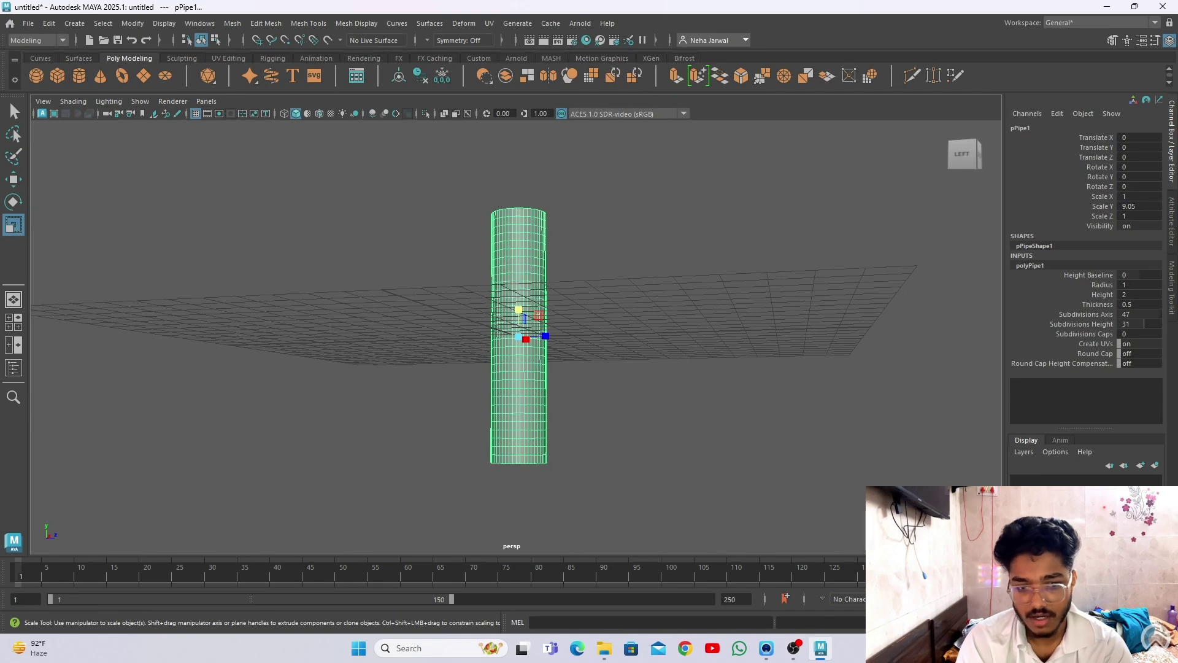
key(Tab)
text(50)
key(Return)
alt+drag(500, 291, 533, 368)
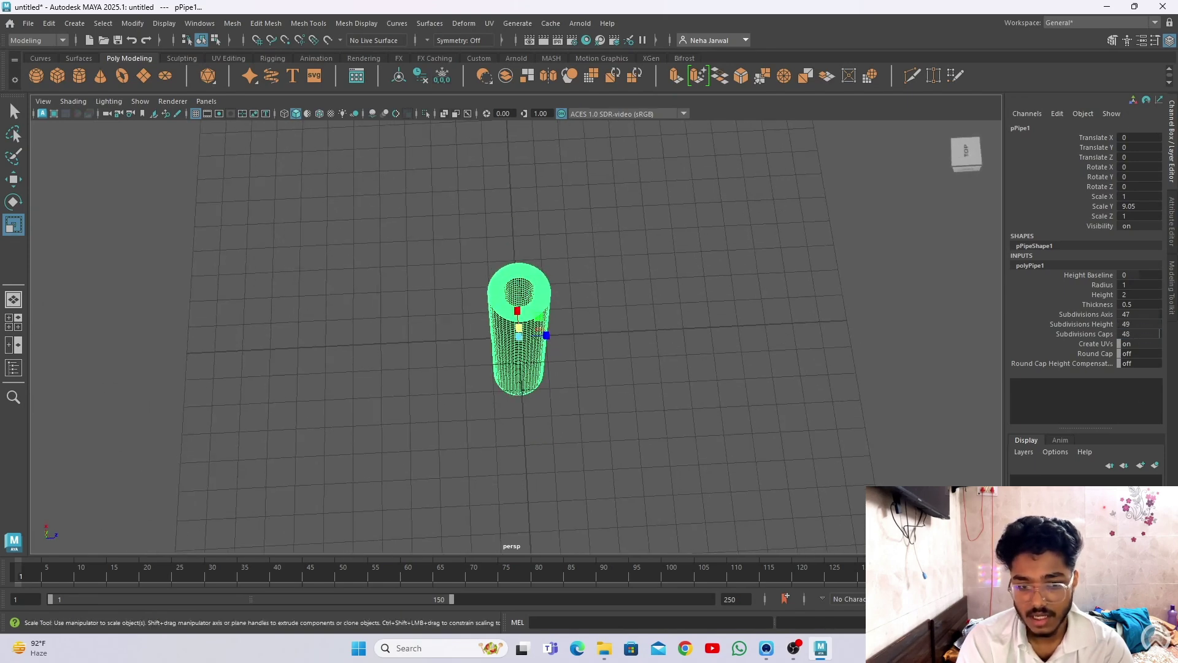
Reduce the pipe's cap subdivisions to 1, raise them to 14, and turn on Round Cap.
key(BackSpace)
key(BackSpace)
text(1)
key(Return)
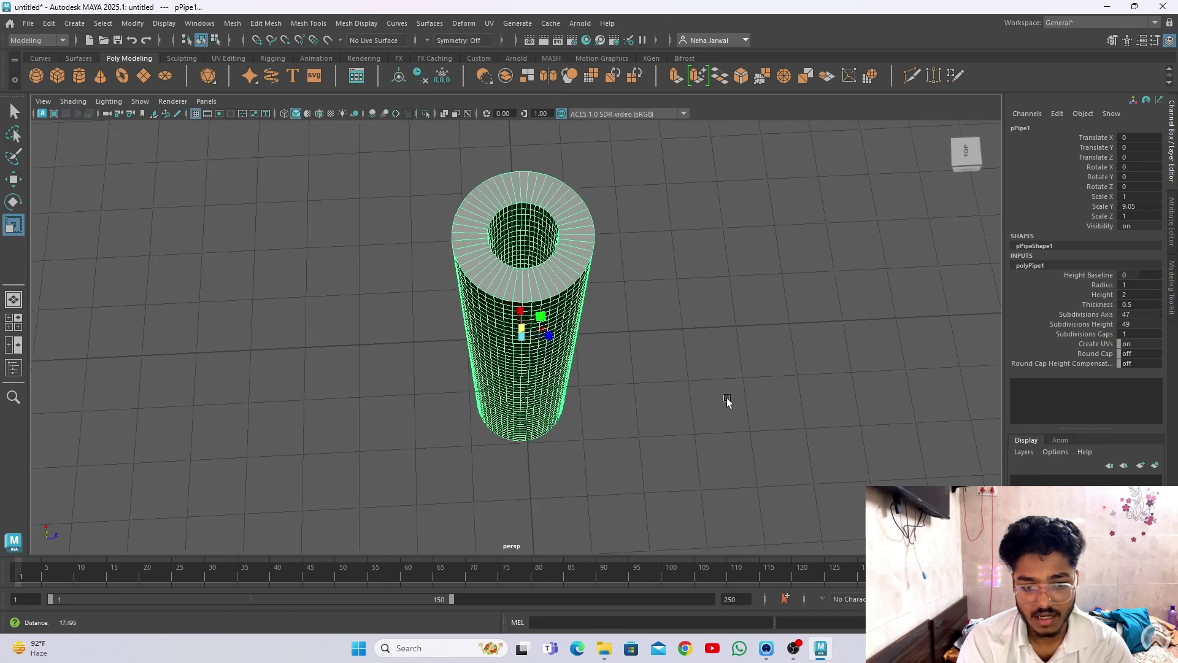
scroll(728, 402, up, 3)
drag(1136, 334, 1136, 335)
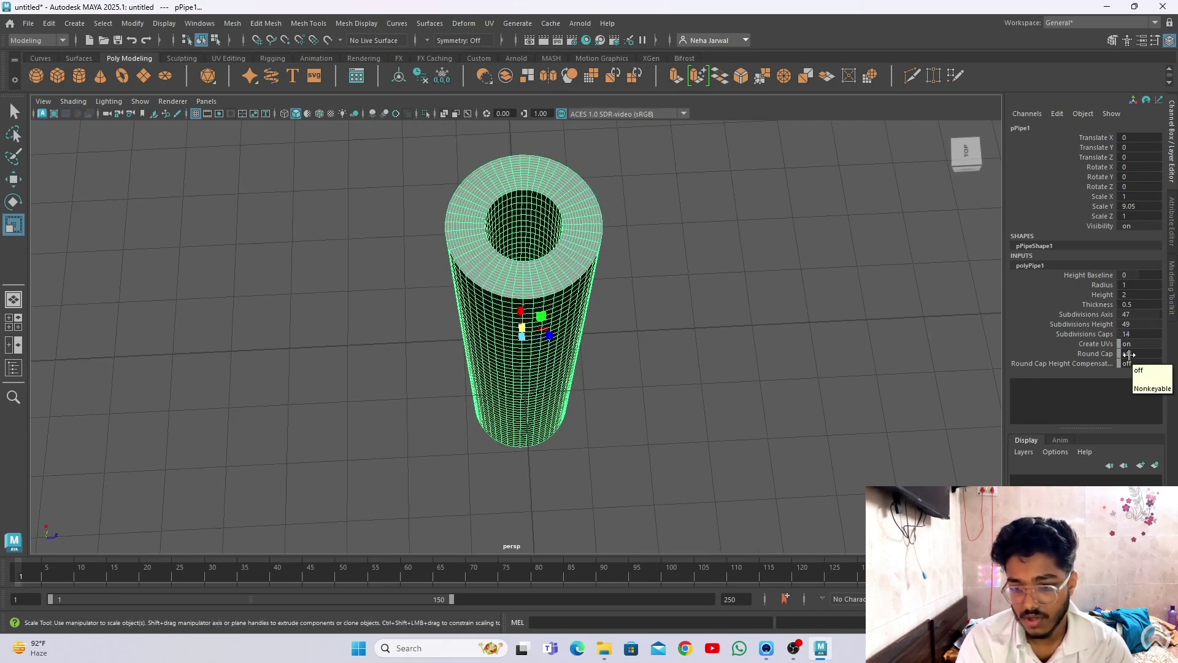
alt+drag(793, 371, 400, 242)
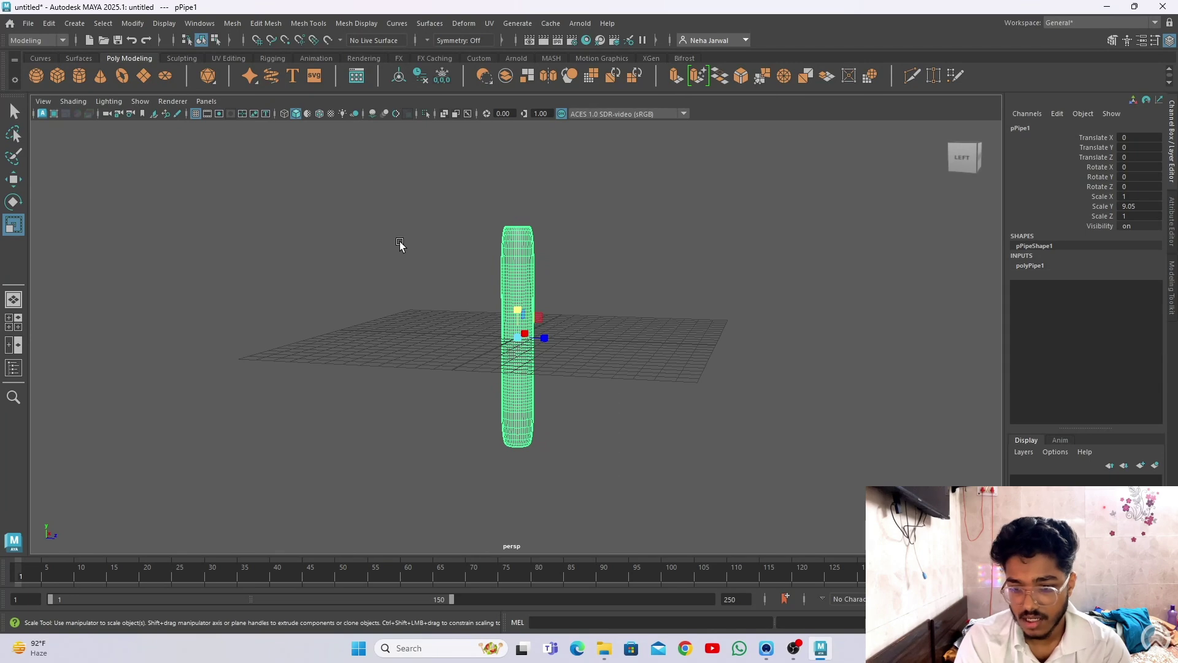
Replace the pipe with a polygon helix and scale the helix to about 0.934 in Y.
key(Delete)
click(74, 22)
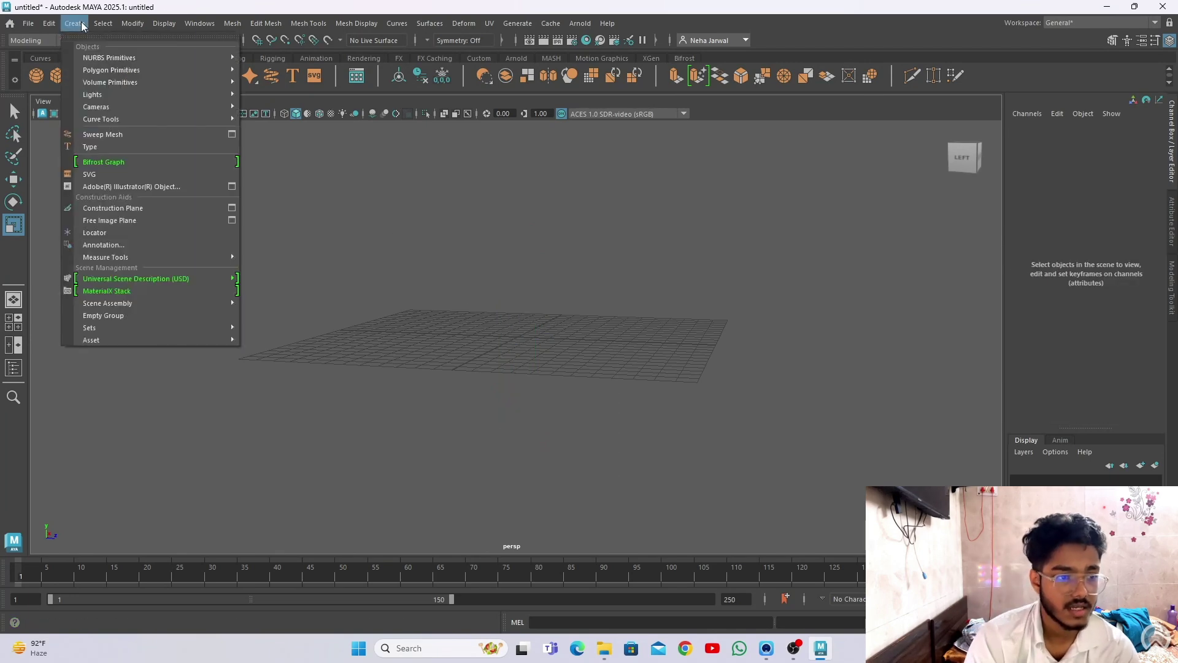
mouse_move(197, 69)
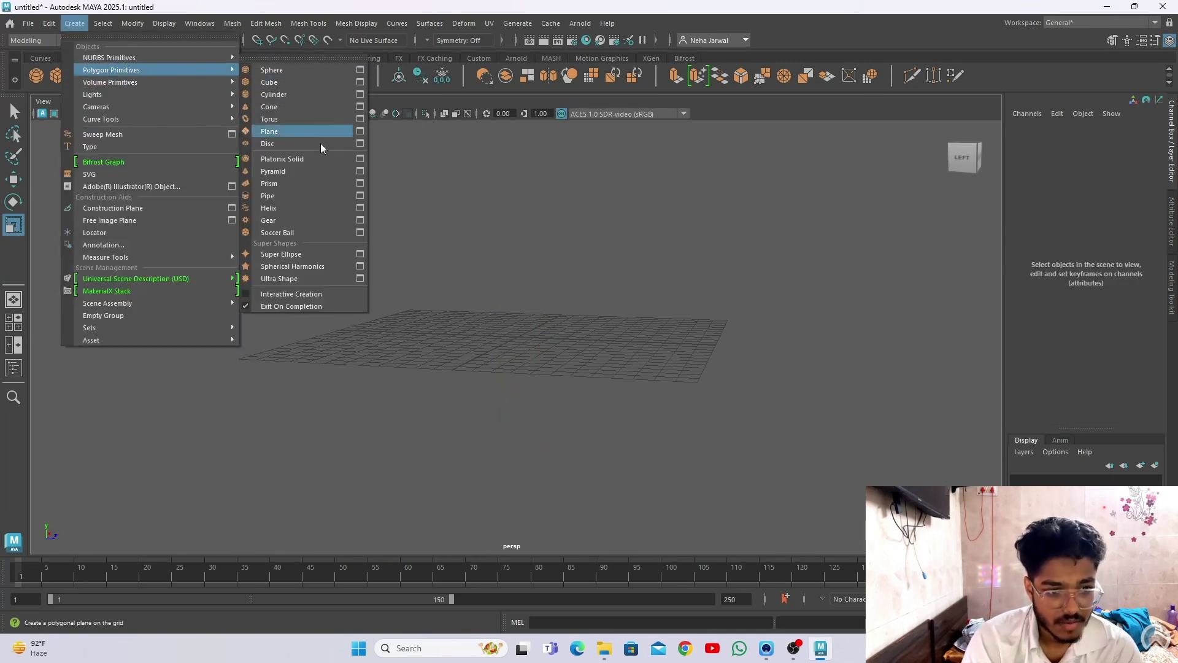
click(316, 208)
alt+drag(466, 399, 500, 391)
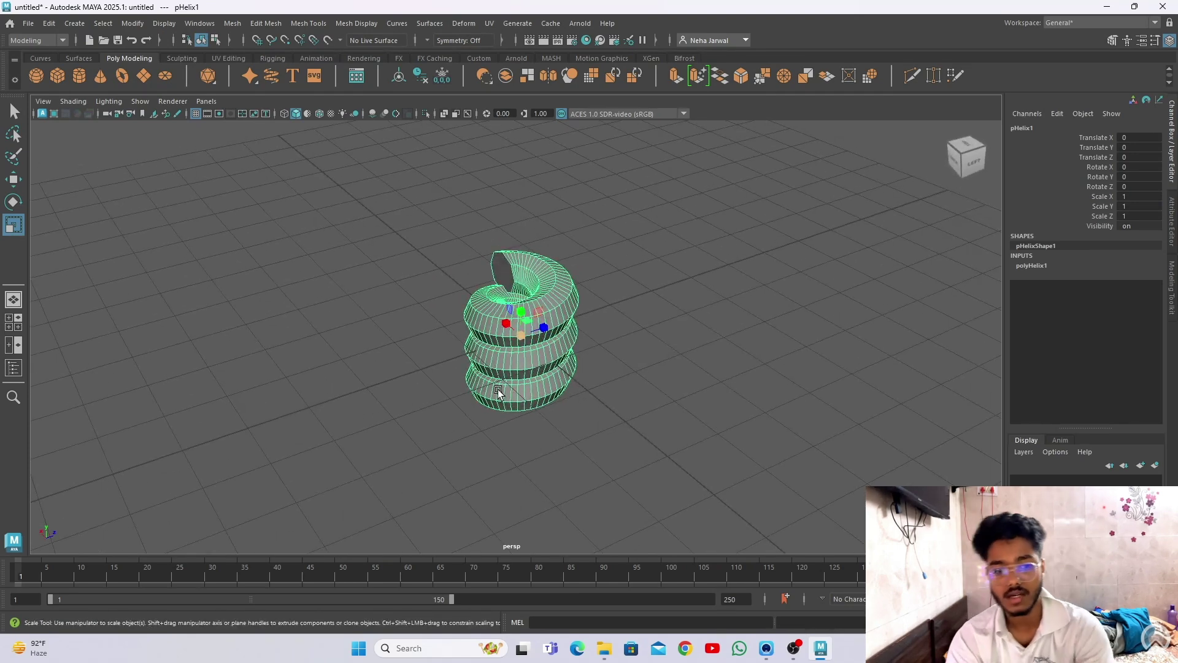
alt+drag(498, 392, 532, 320)
Show the helix's creation attributes and set 7 coils, height 7 and width 4.
click(1036, 267)
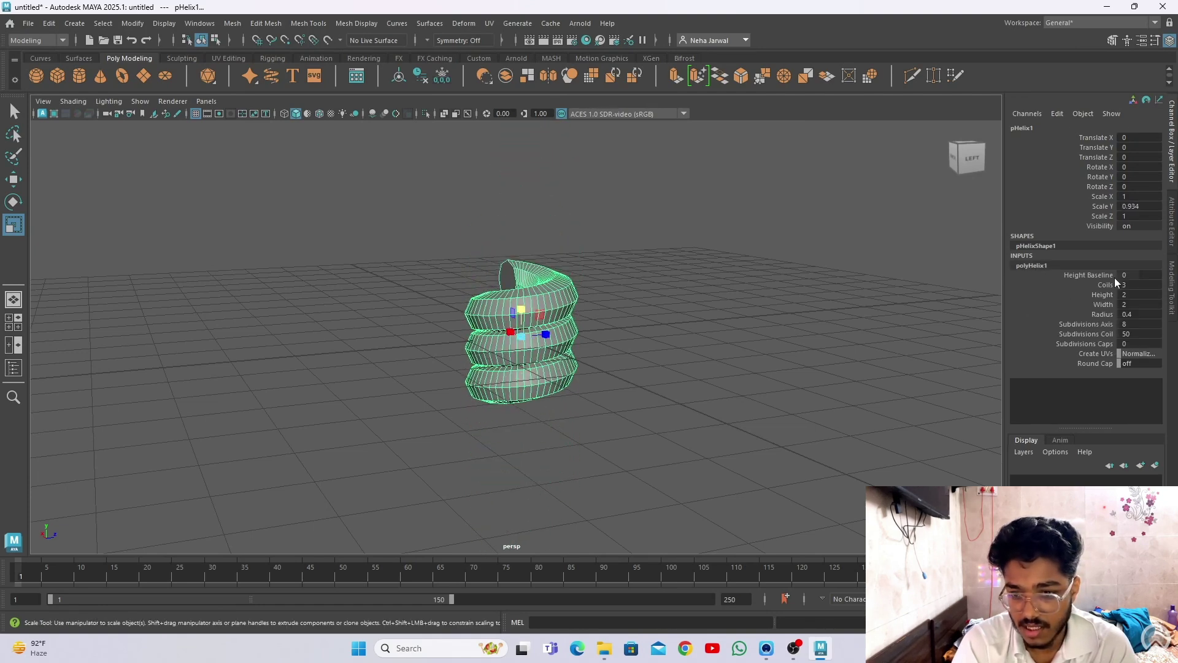
mouse_move(1127, 285)
mouse_down()
mouse_move(1154, 285)
mouse_move(1128, 296)
mouse_move(1155, 296)
mouse_move(1124, 305)
mouse_up()
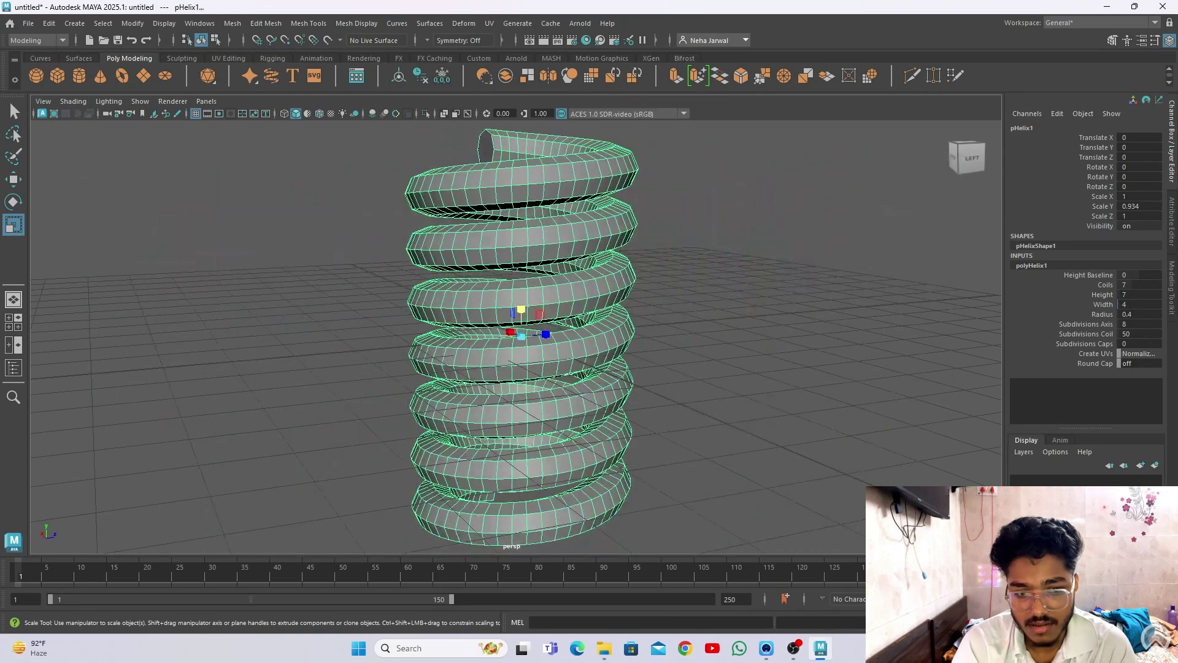
Try a radius of 1 on the helix and undo the change.
click(1131, 314)
text(1)
key(Return)
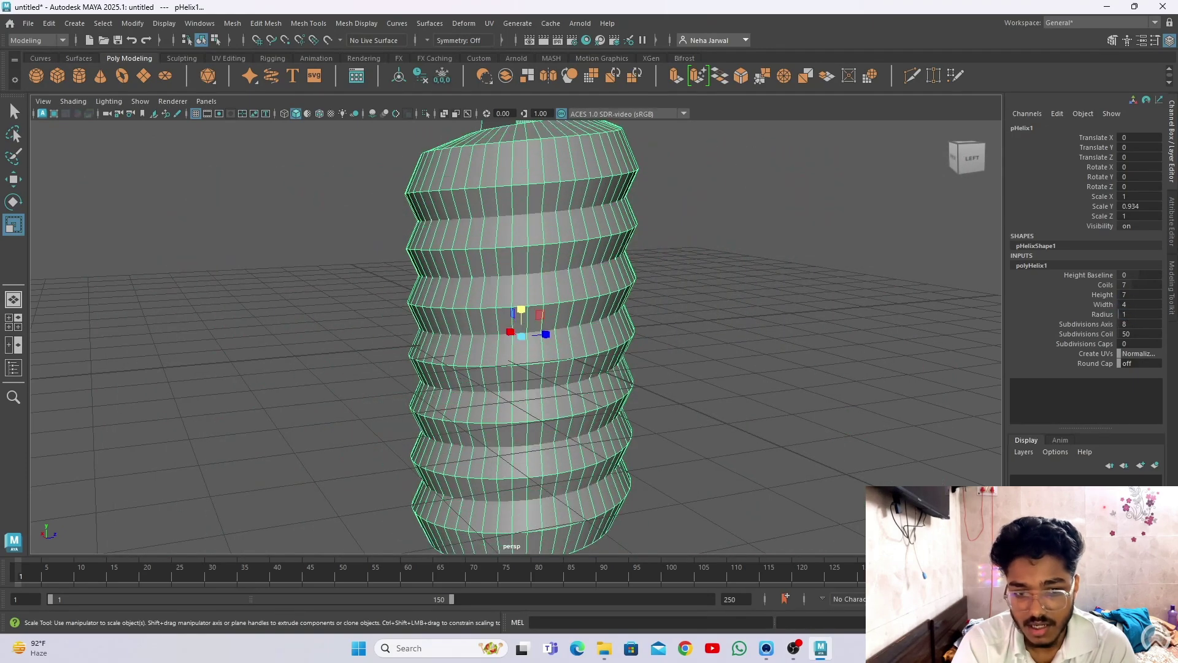
key(ctrl+z)
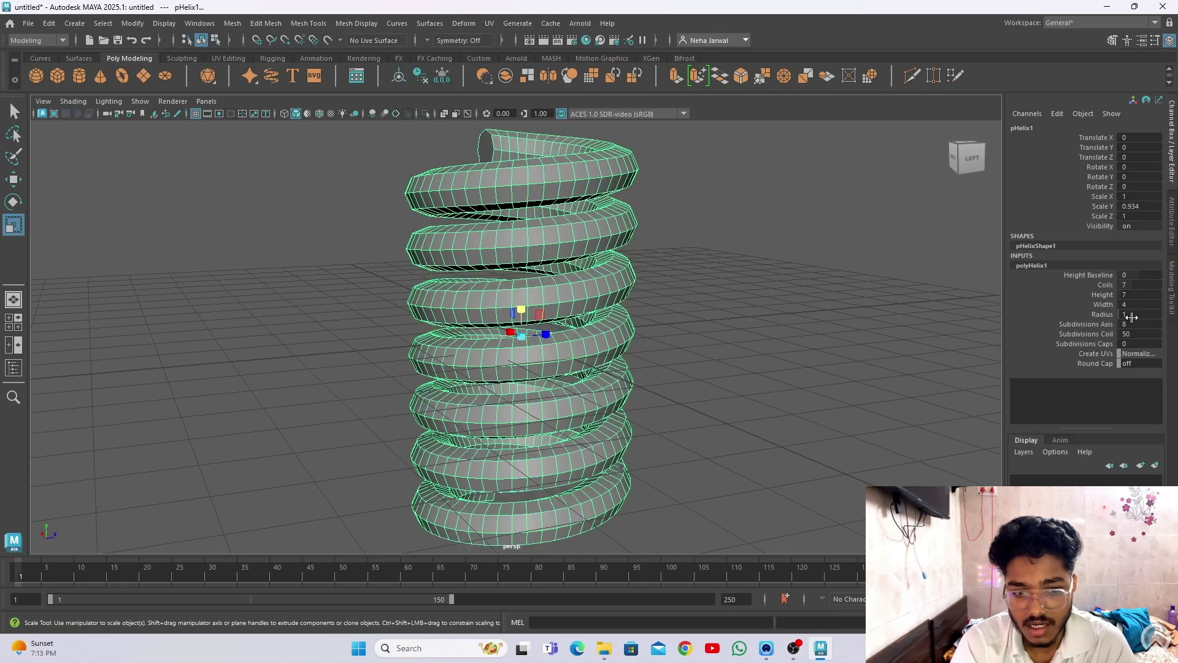
Try helix subdivisions of 75 axis and 96 coil, and 987 coil, reverting to the default subdivisions each time.
drag(1126, 325, 1124, 335)
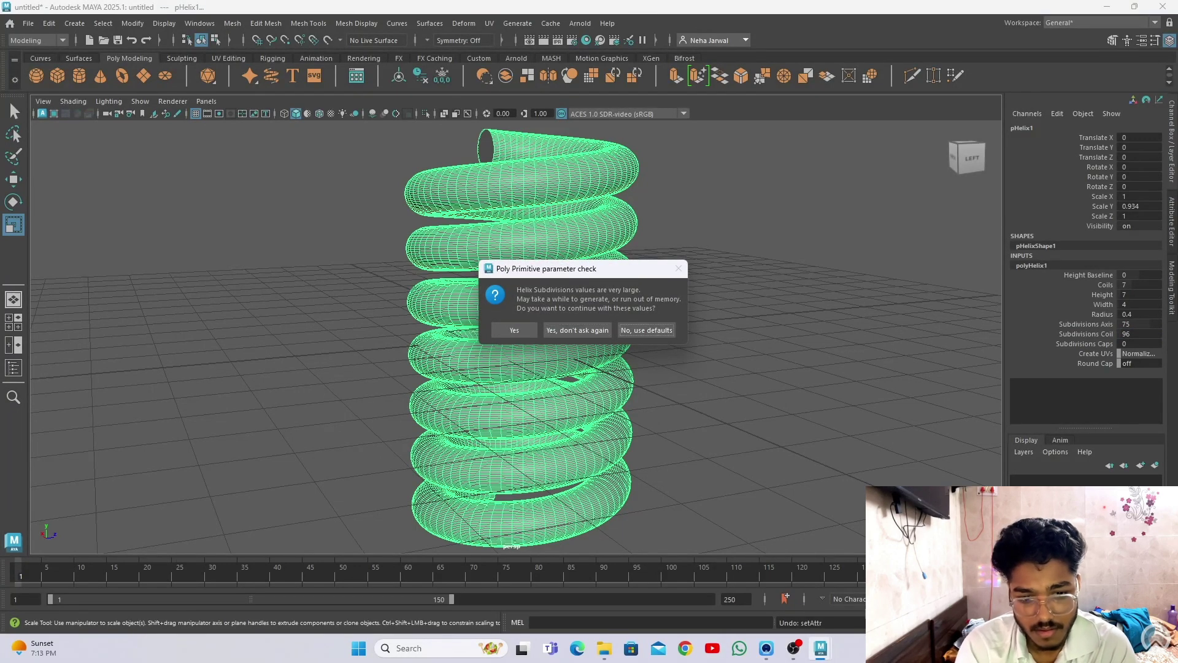
click(647, 330)
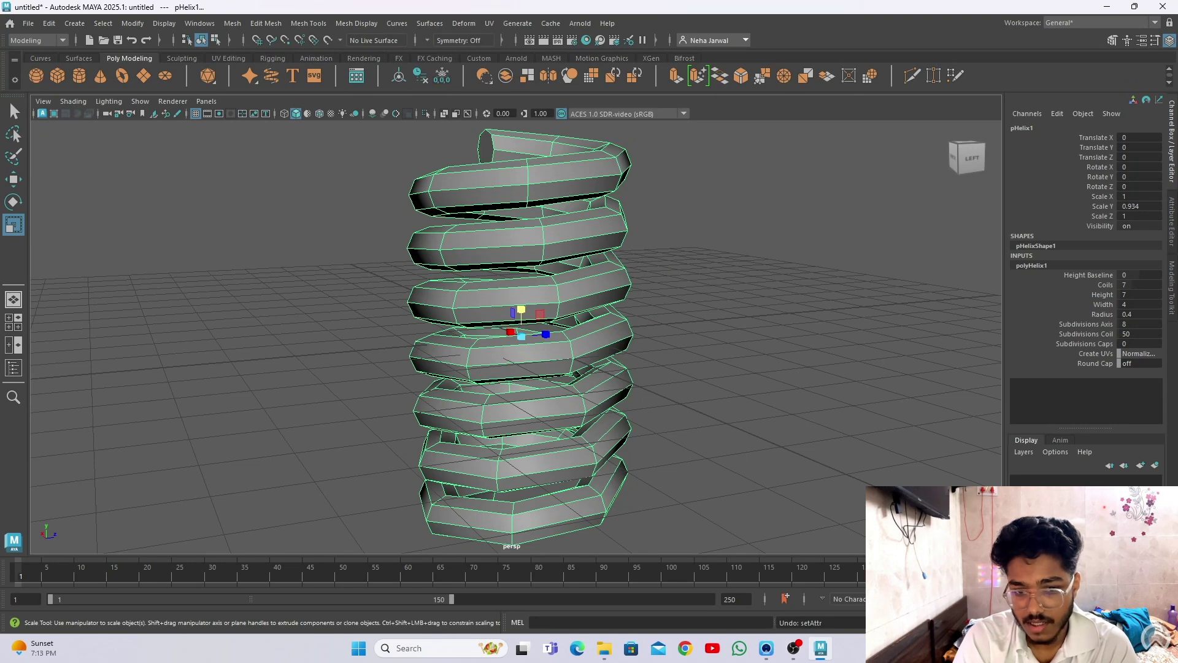
key(super)
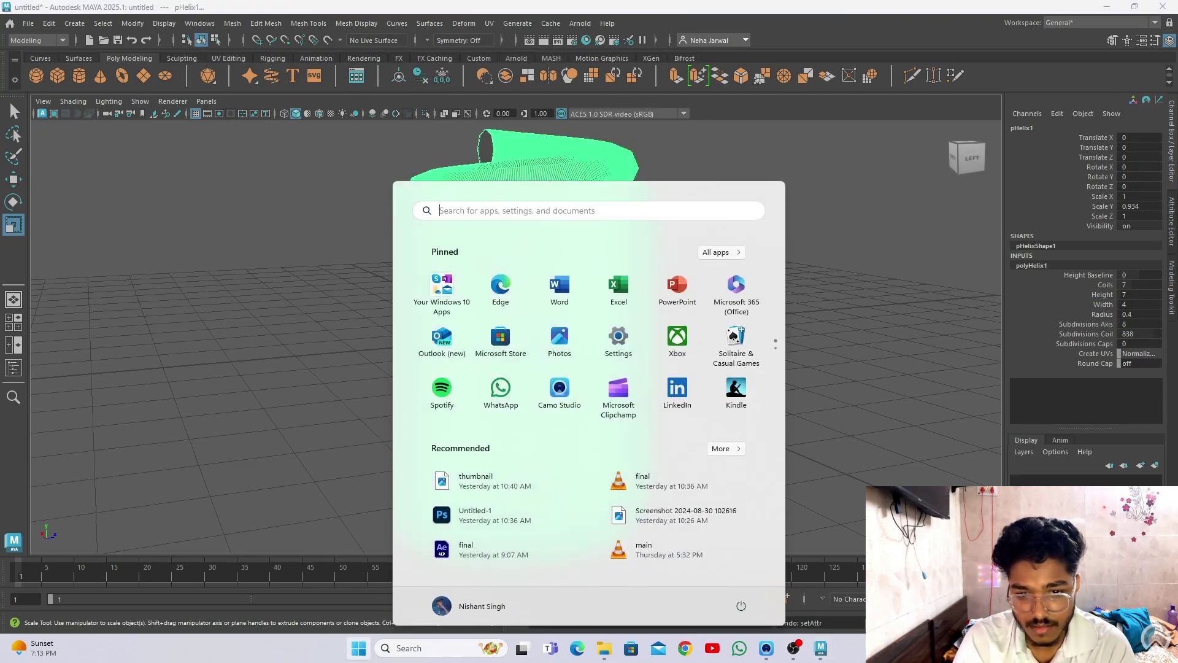
key(super)
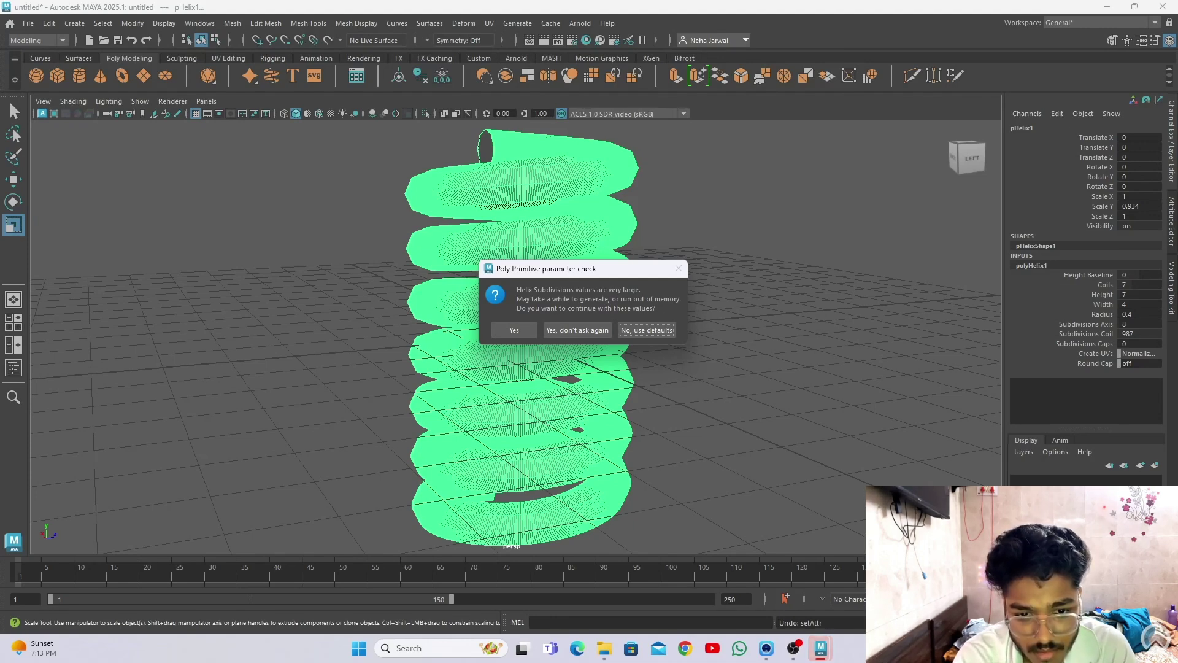
key(Return)
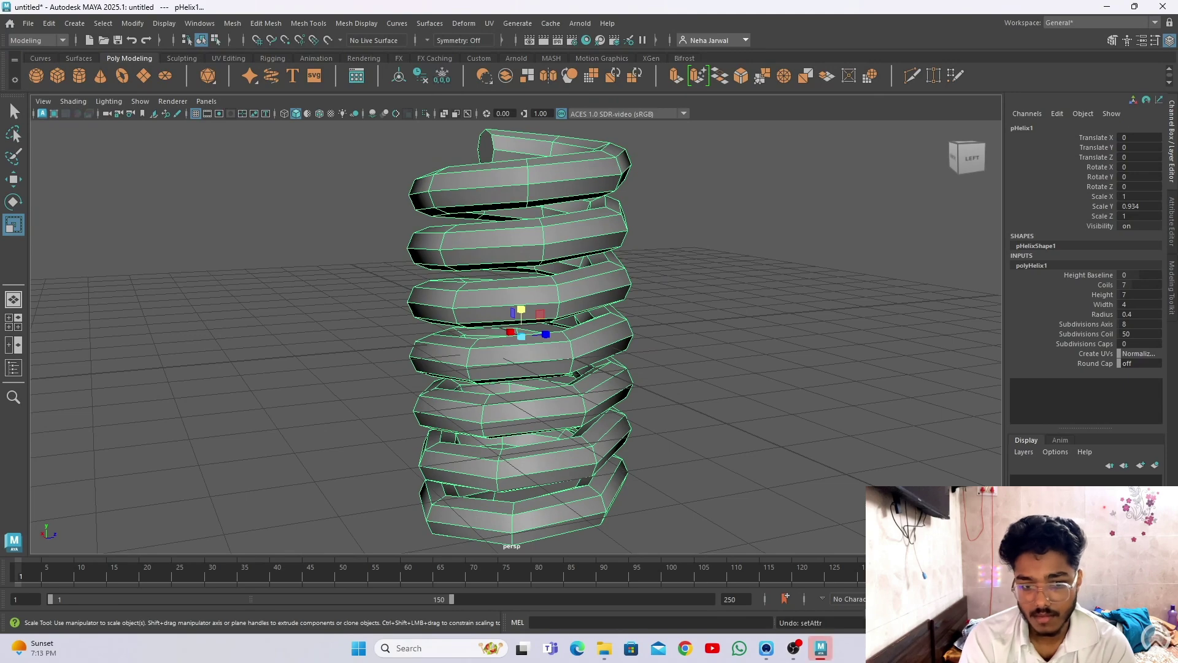
Set the helix's coil subdivisions to 83.
key(super)
key(super)
ctrl+drag(1125, 334, 1156, 335)
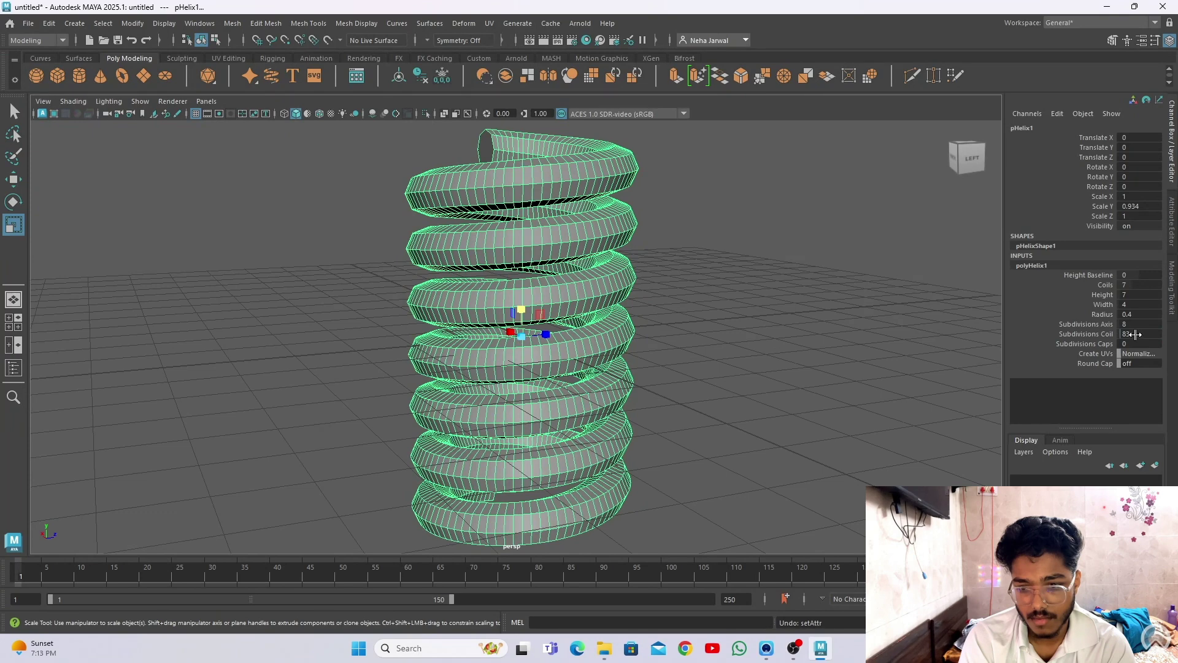
click(1102, 344)
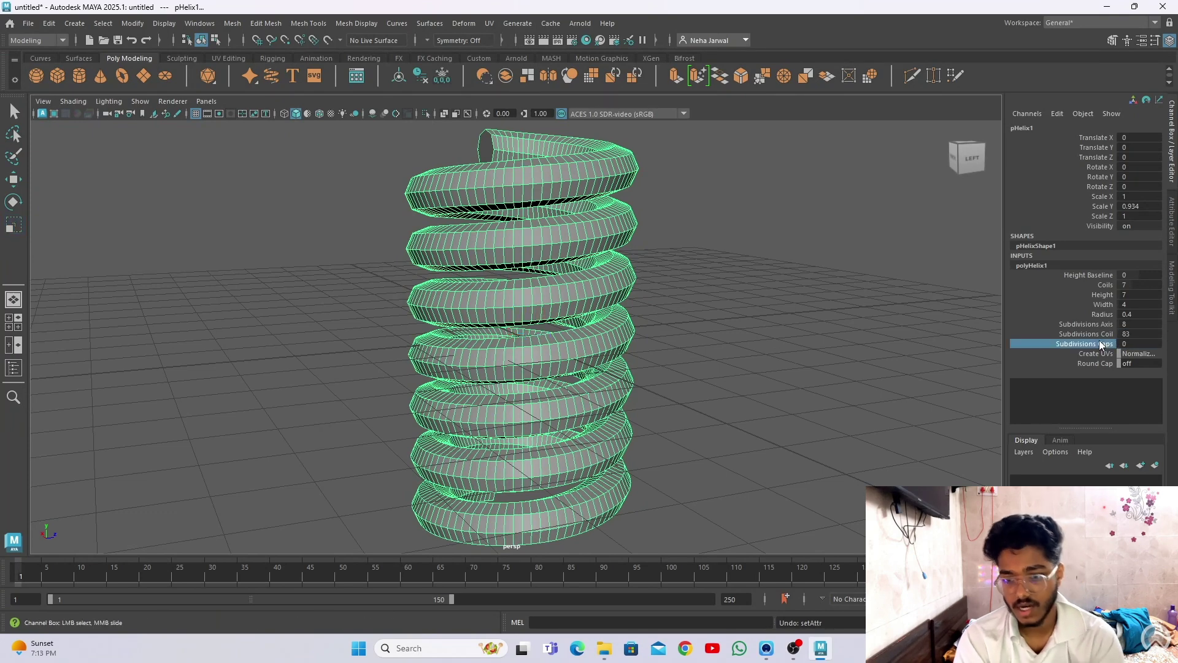
click(1044, 322)
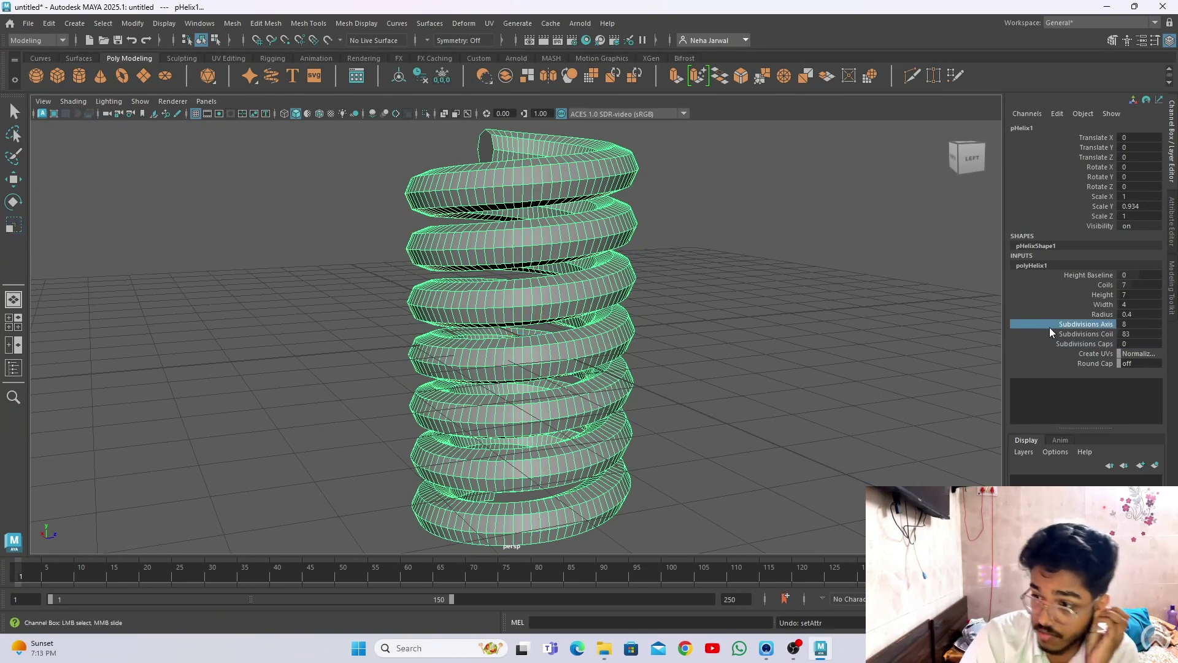
Set the helix's cap subdivisions to 4 and turn on Round Cap.
double_click(1129, 343)
text(5)
key(Return)
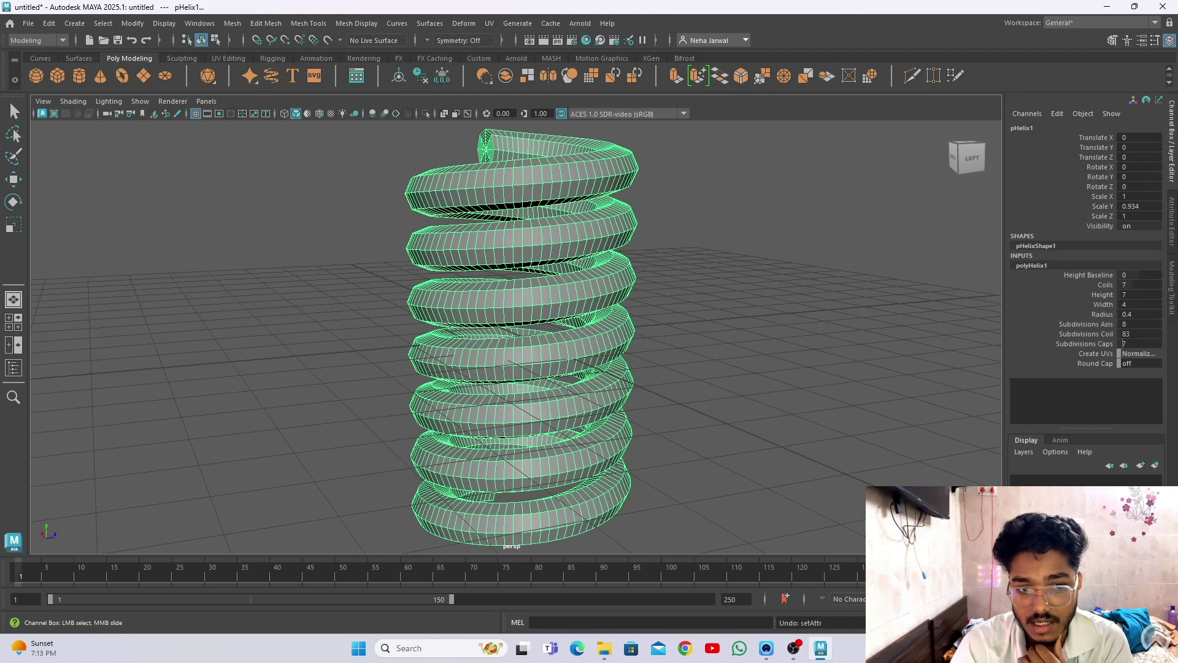
middle_drag(1129, 343, 1132, 364)
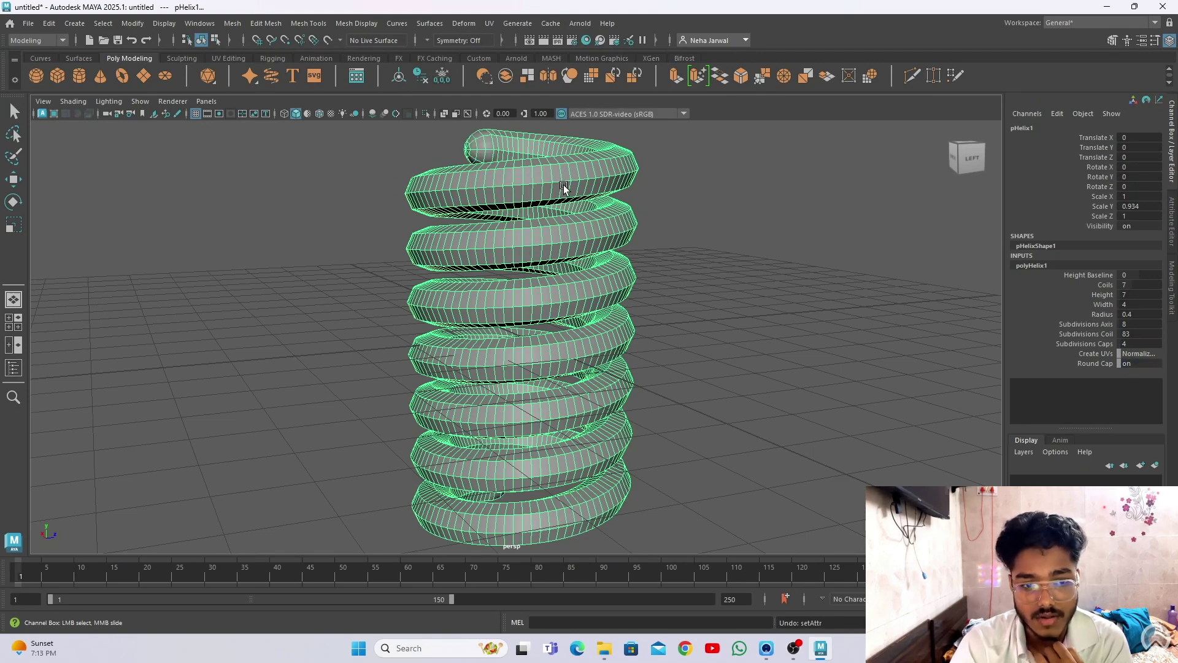
alt+drag(484, 156, 530, 205)
scroll(507, 318, down, 4)
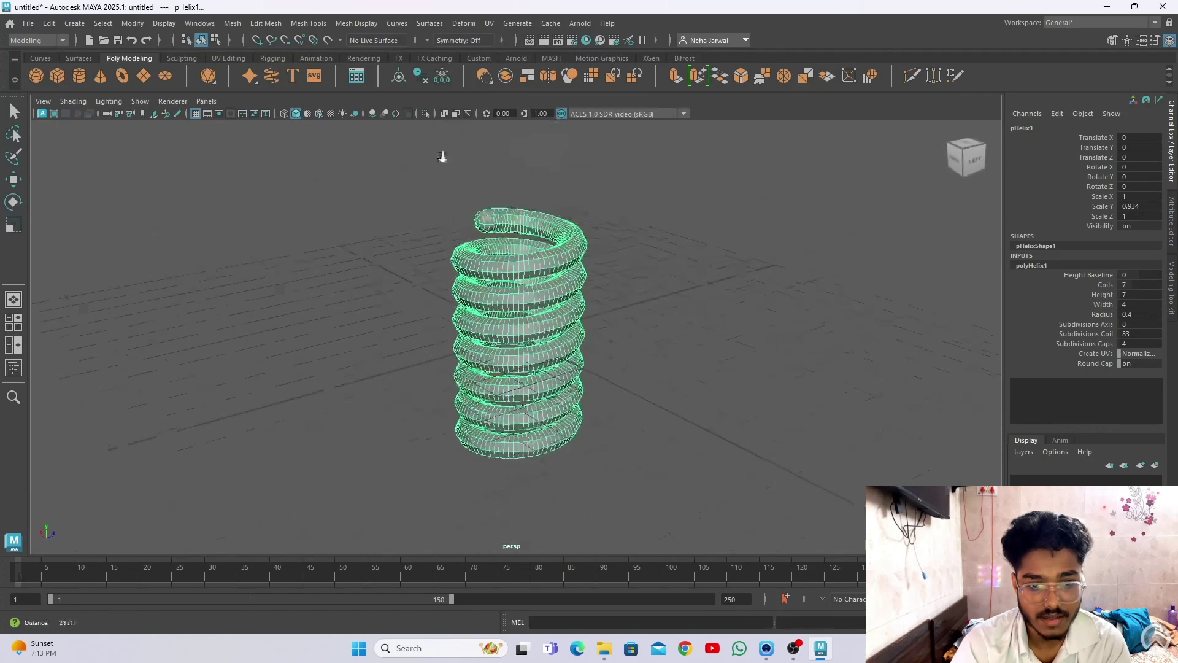
Delete the helix and create a polygon gear in its place, viewed closely from above.
key(r)
key(Delete)
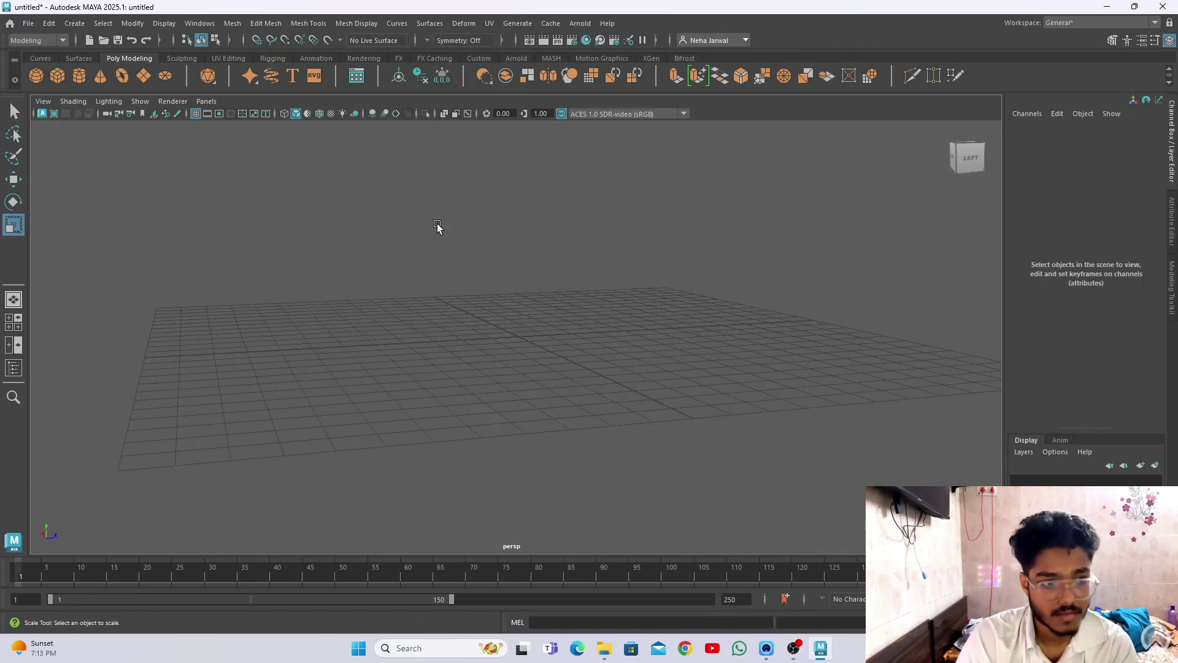
click(75, 22)
mouse_move(123, 70)
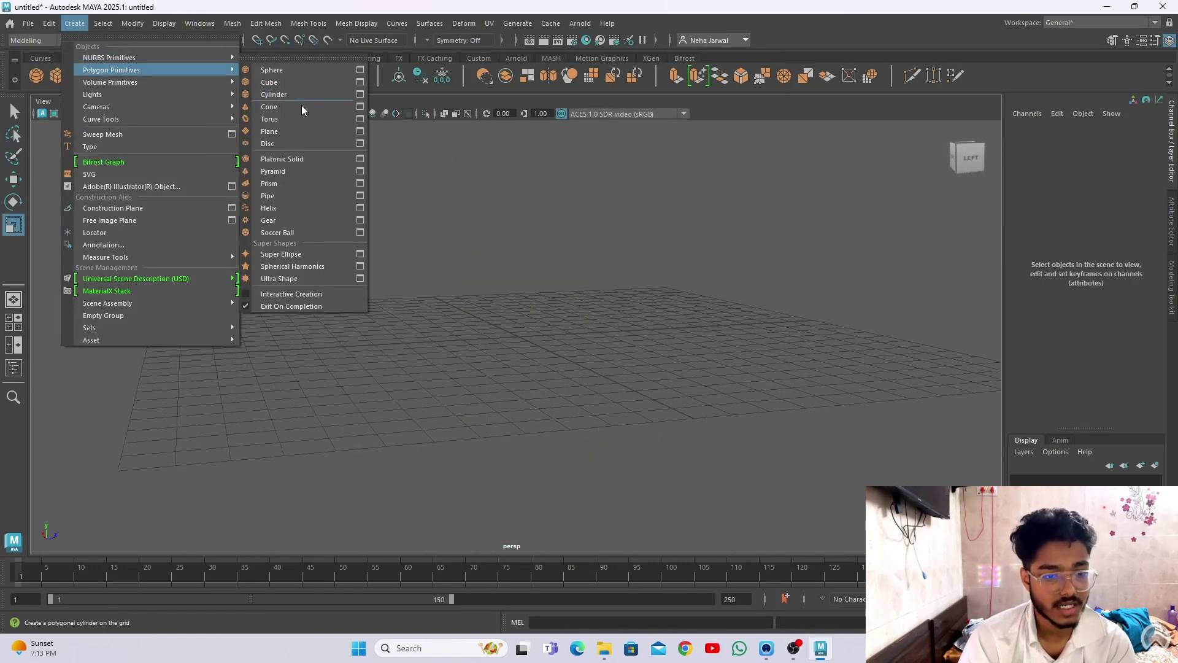
click(305, 221)
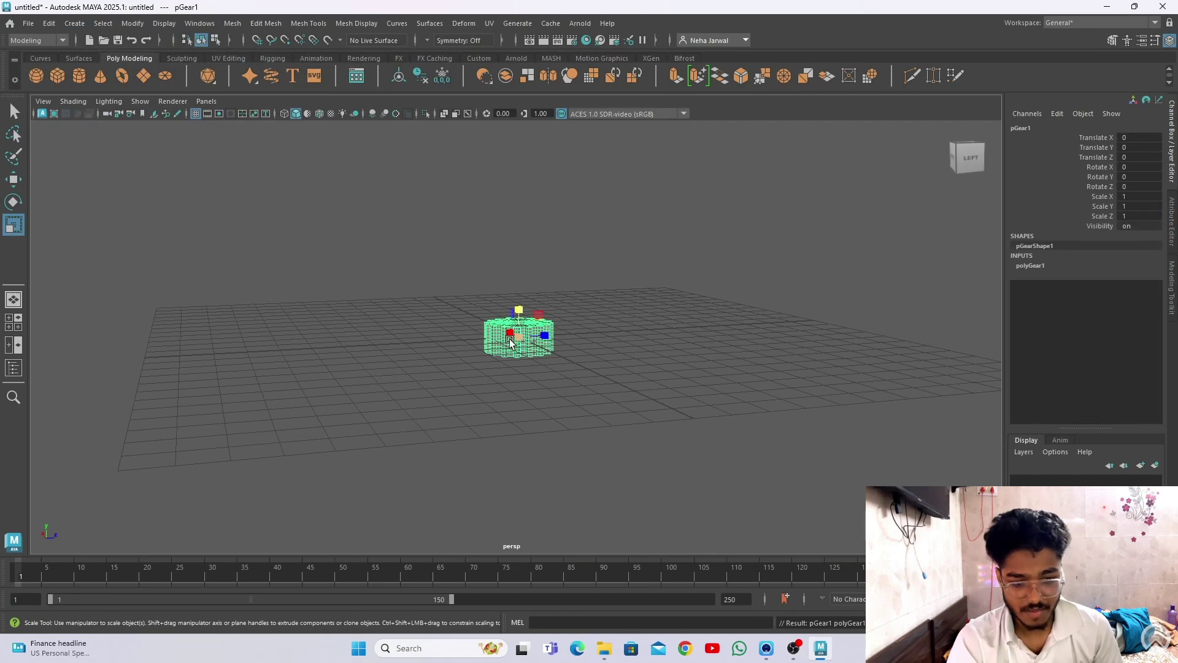
alt+drag(430, 343, 557, 317)
alt+right_drag(558, 317, 626, 478)
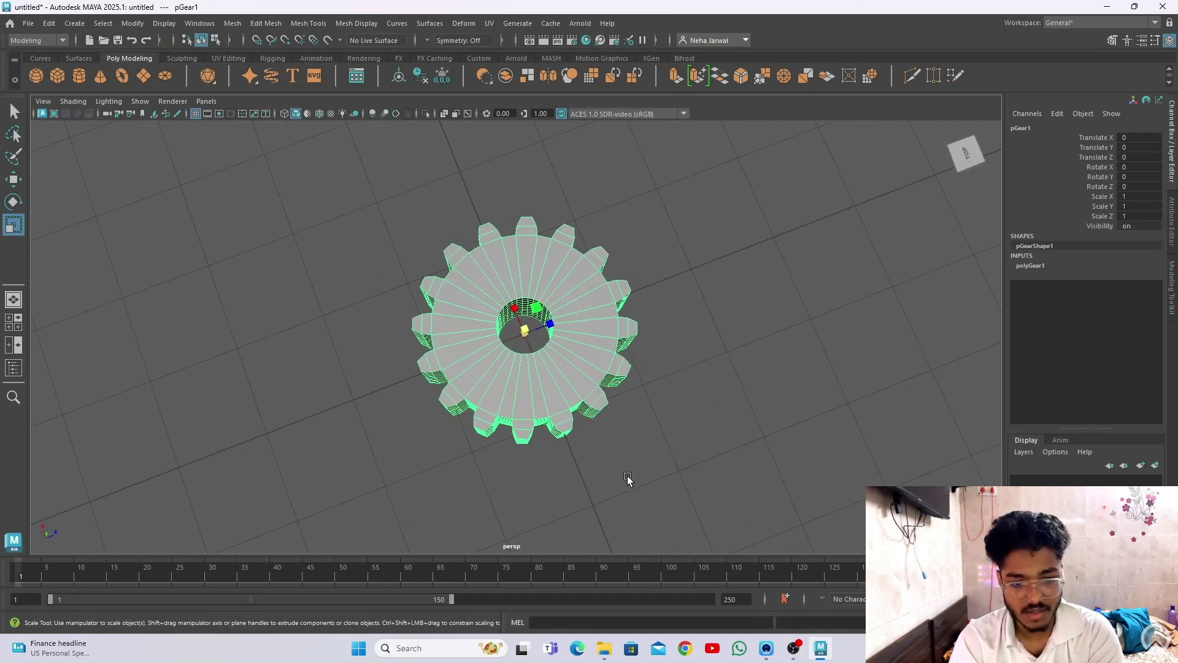
alt+drag(626, 478, 643, 351)
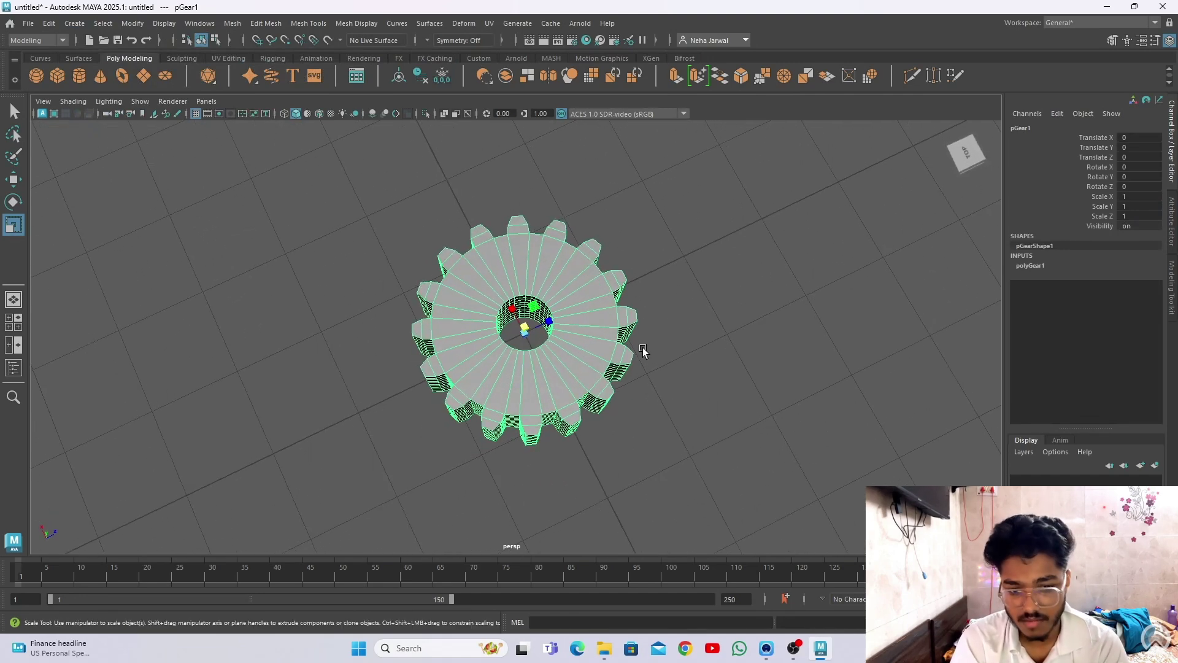
Show the gear's creation attributes and vary its height divisions, finishing at 10.
click(1028, 266)
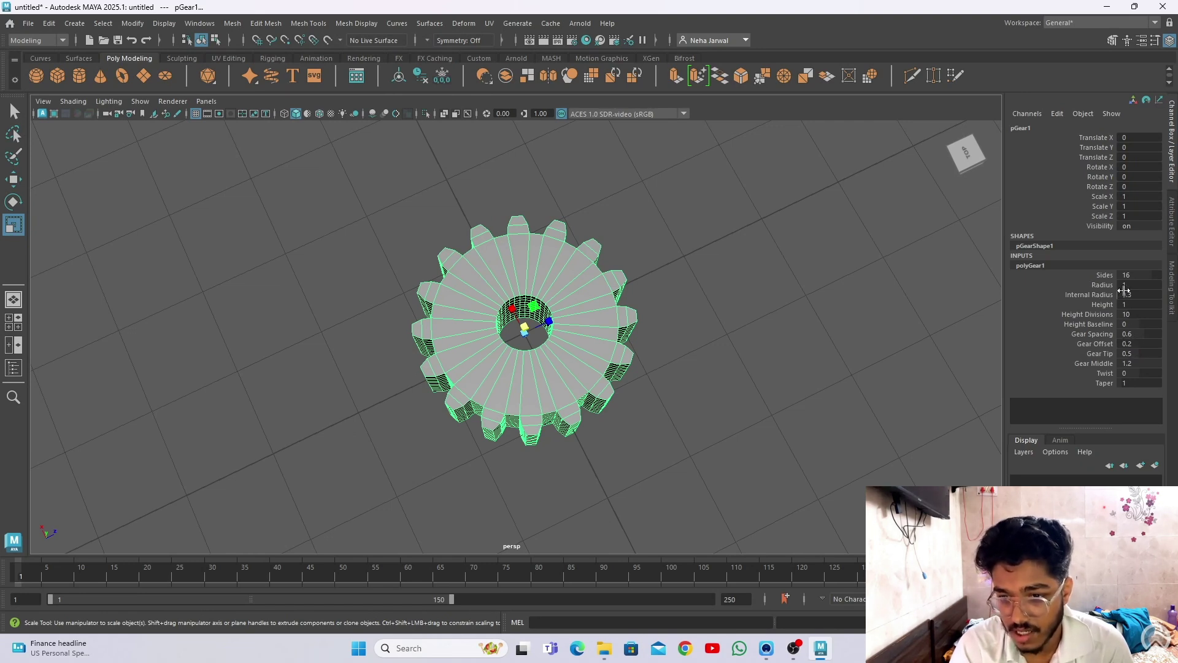
double_click(1128, 314)
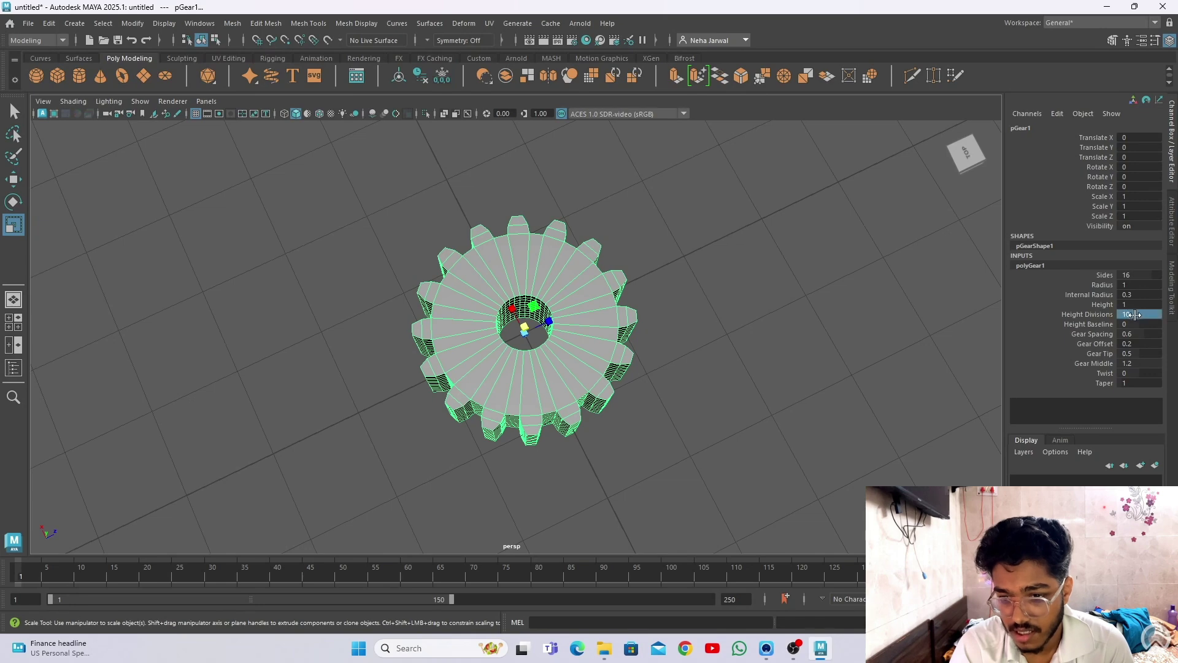
text(14)
key(Return)
double_click(1129, 314)
text(8)
key(Return)
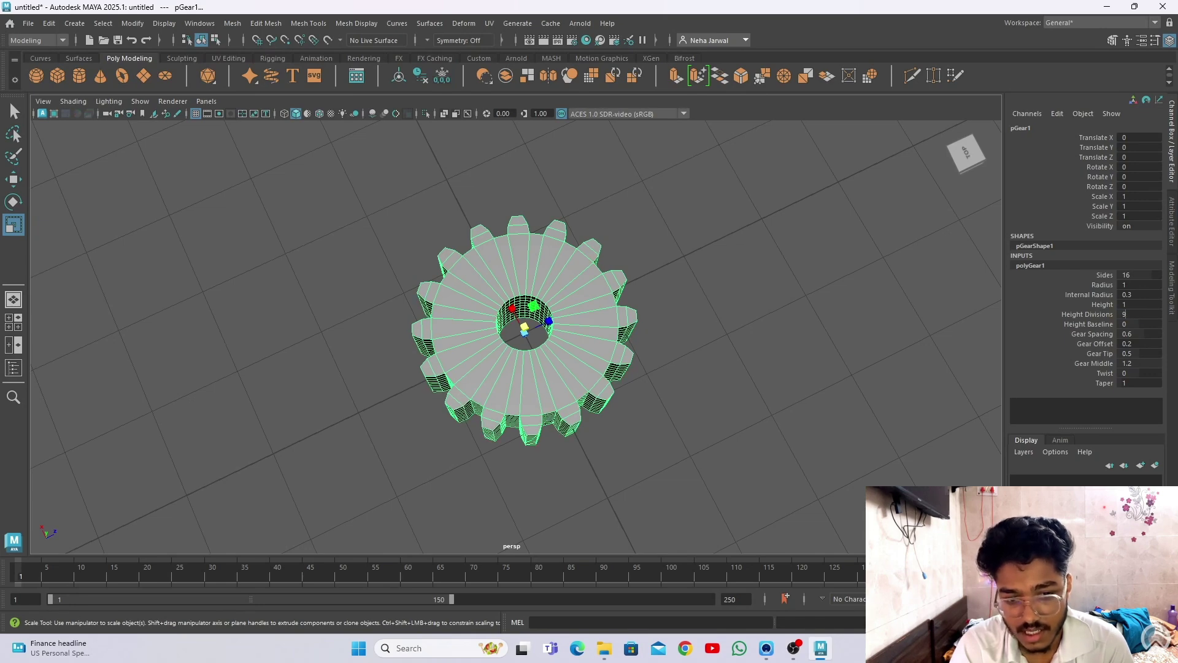
double_click(1127, 315)
text(10)
key(Return)
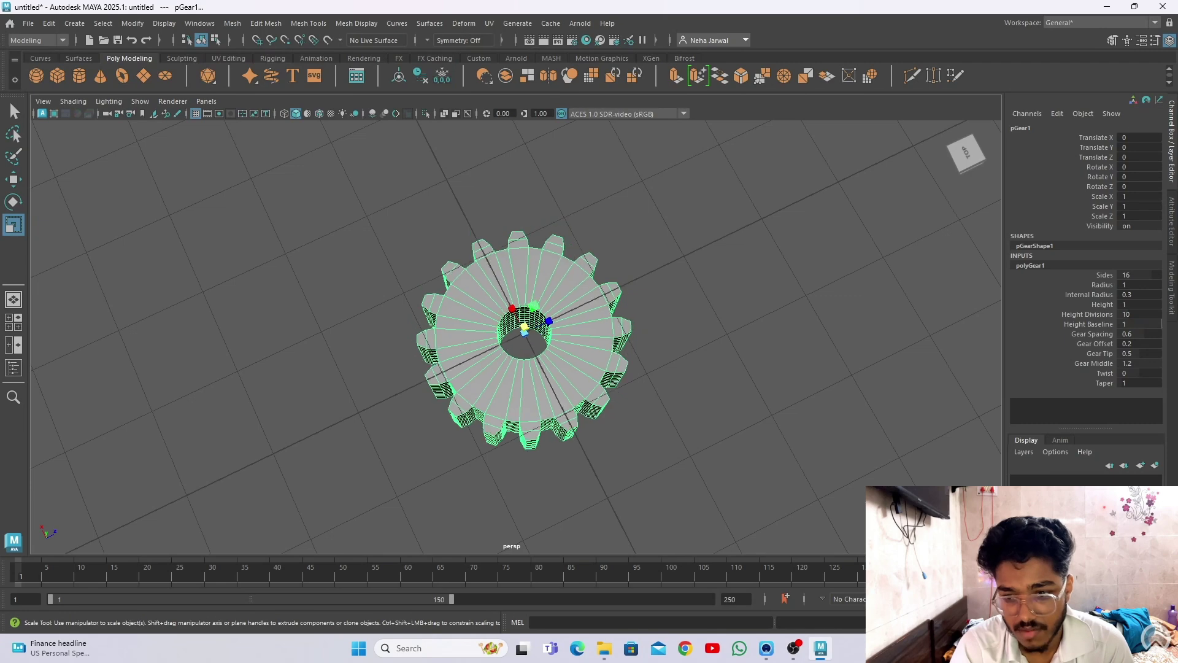
Try a gear spacing of 1 and restore the spacing to 0.6.
drag(1136, 334, 1161, 334)
click(1136, 334)
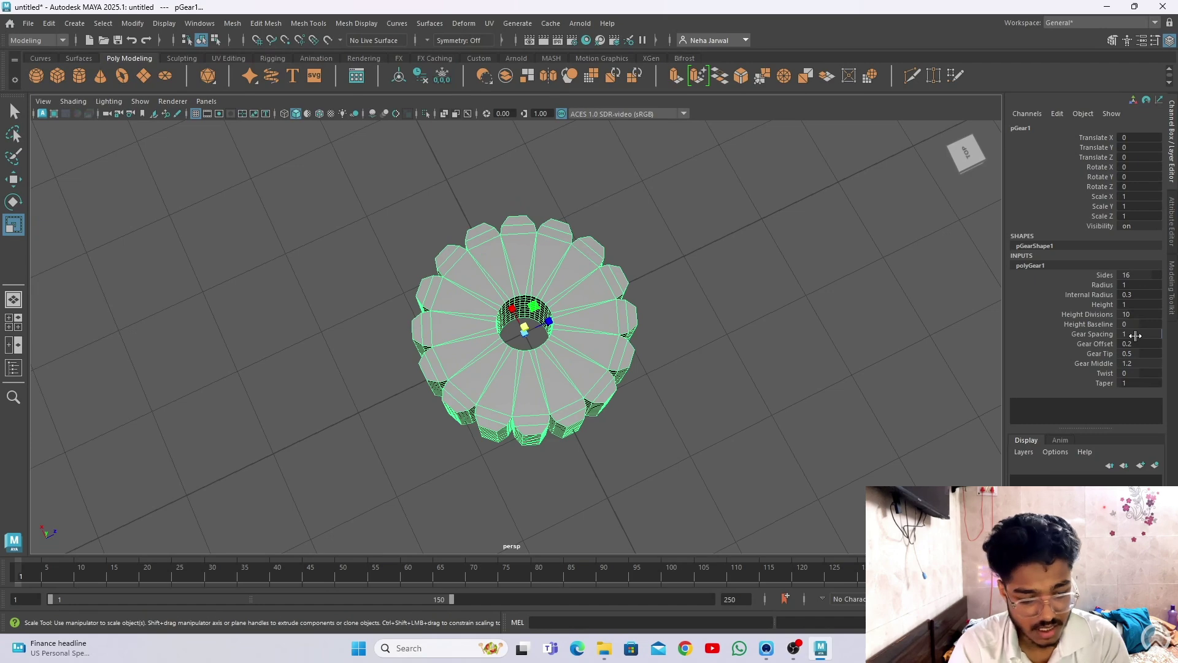
text(0.6)
key(Return)
Set the gear's middle to 1, twist to 1 and taper to 2.
mouse_move(1135, 352)
mouse_down()
mouse_move(1163, 353)
mouse_move(1135, 354)
mouse_up()
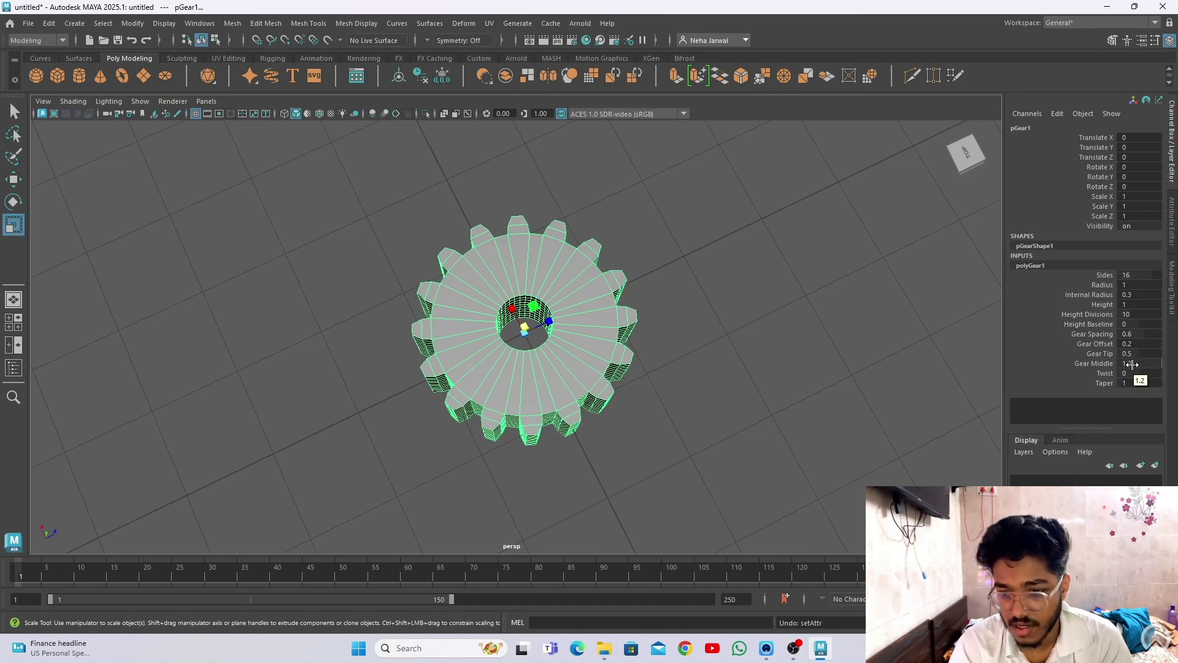
drag(1132, 364, 1128, 382)
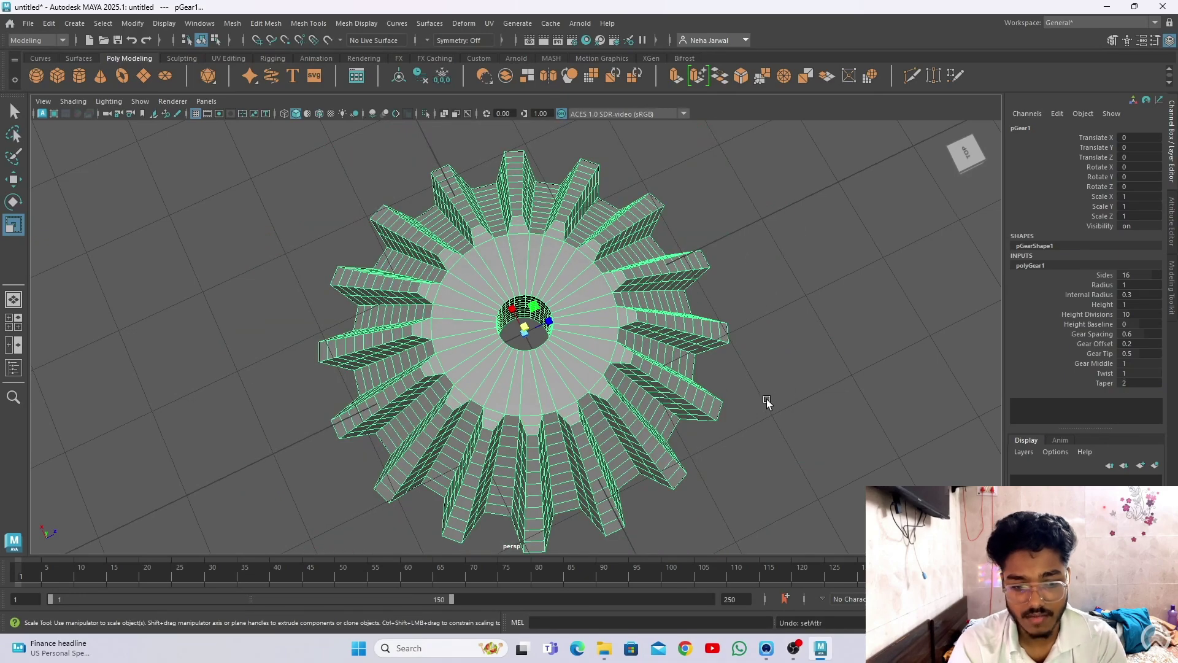
alt+drag(768, 403, 666, 417)
scroll(665, 417, down, 2)
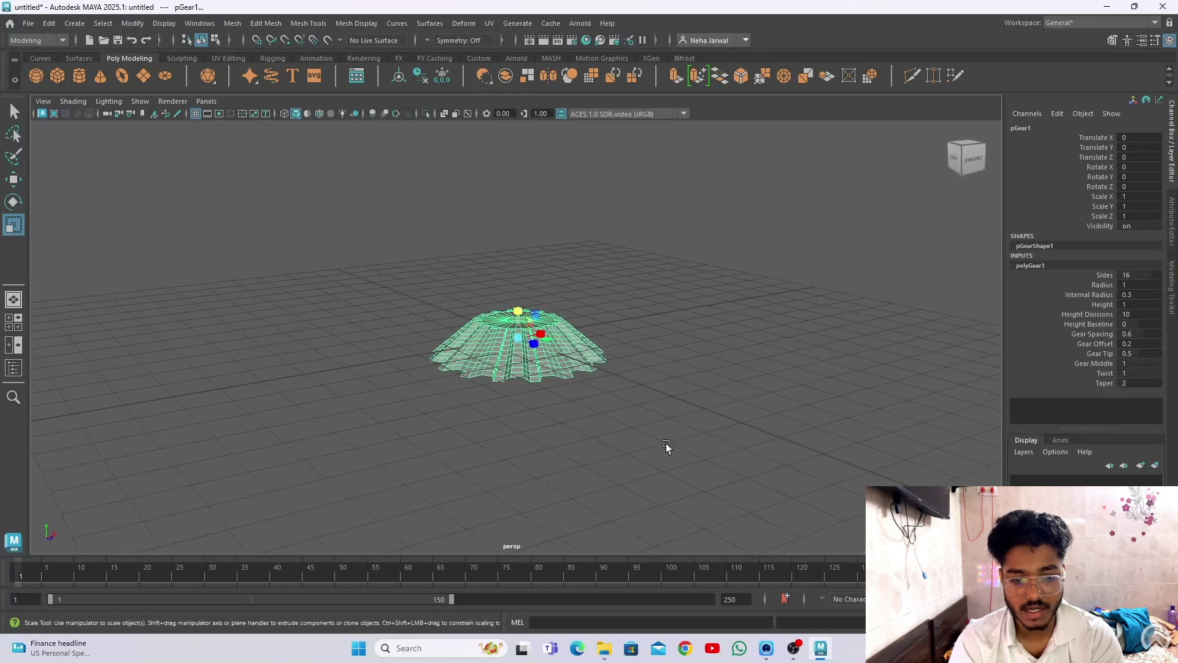
Replace the gear with a polygon soccer ball, and delete the ball as well.
key(Delete)
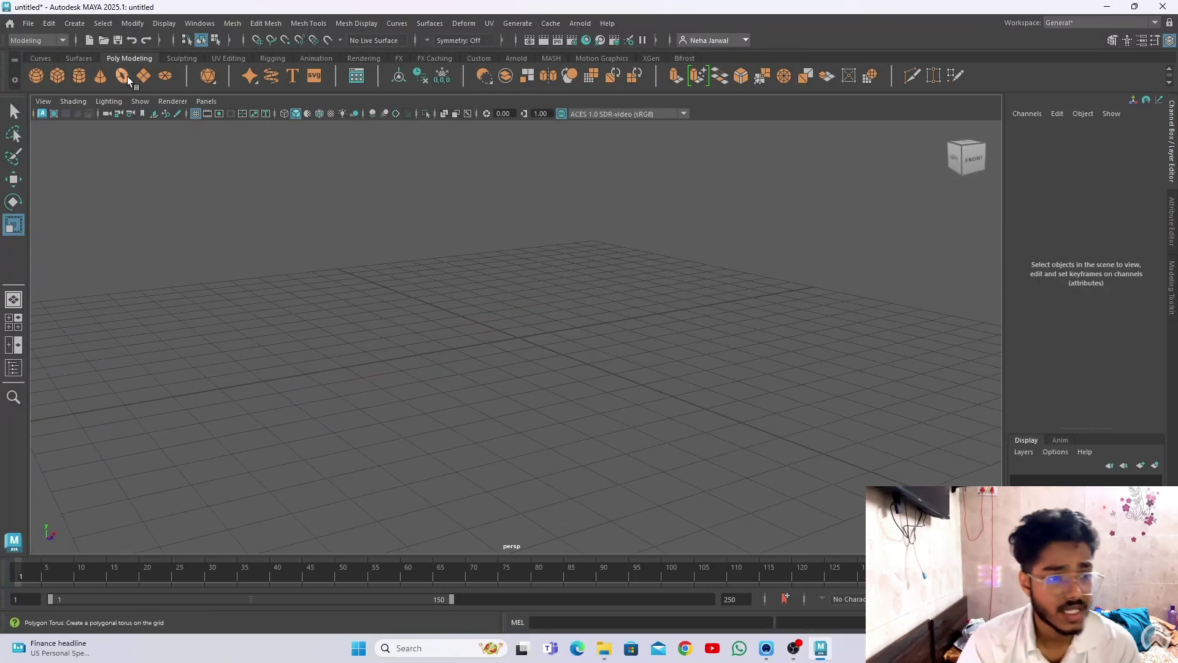
click(74, 23)
mouse_move(114, 117)
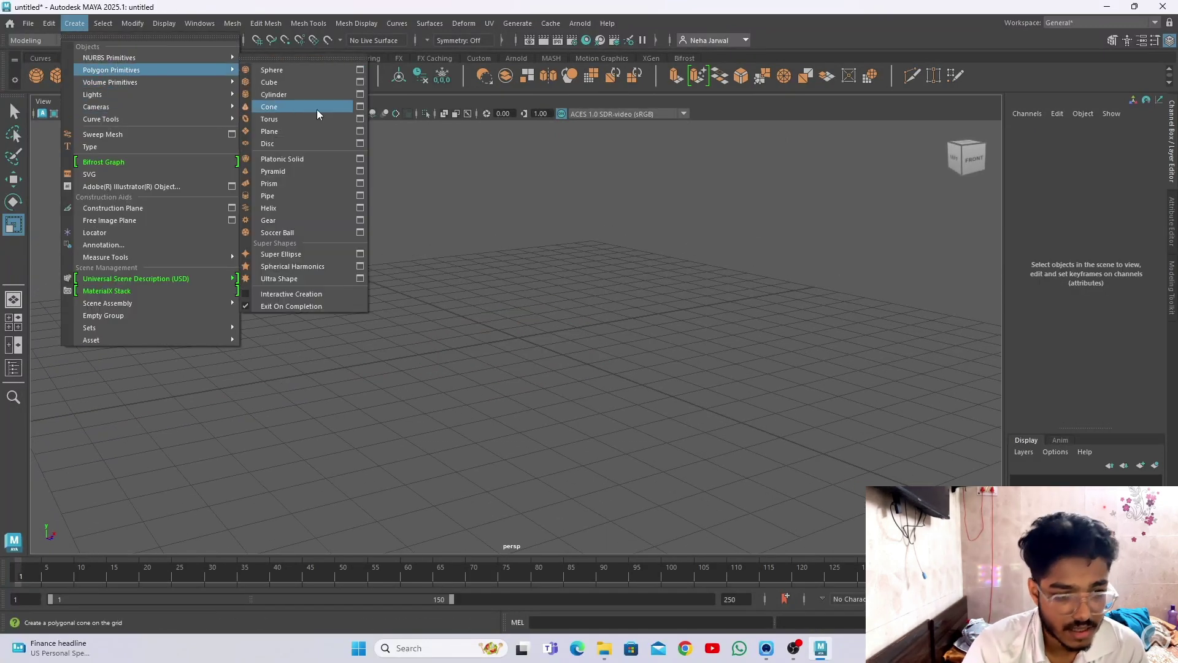
click(278, 232)
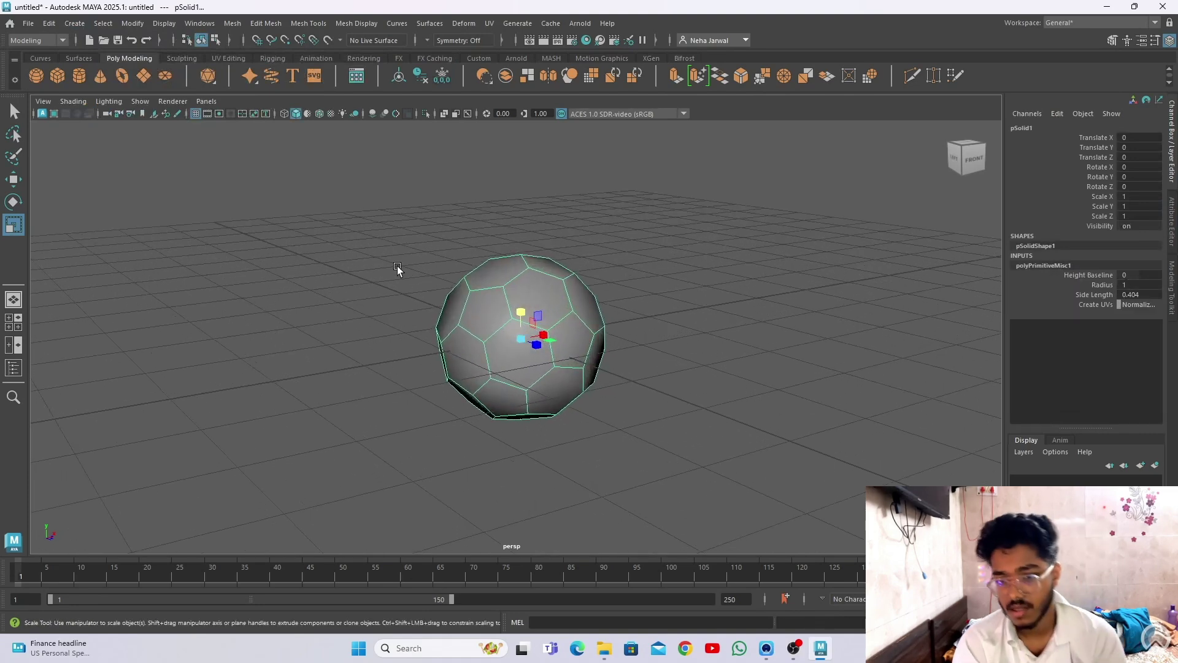
key(Delete)
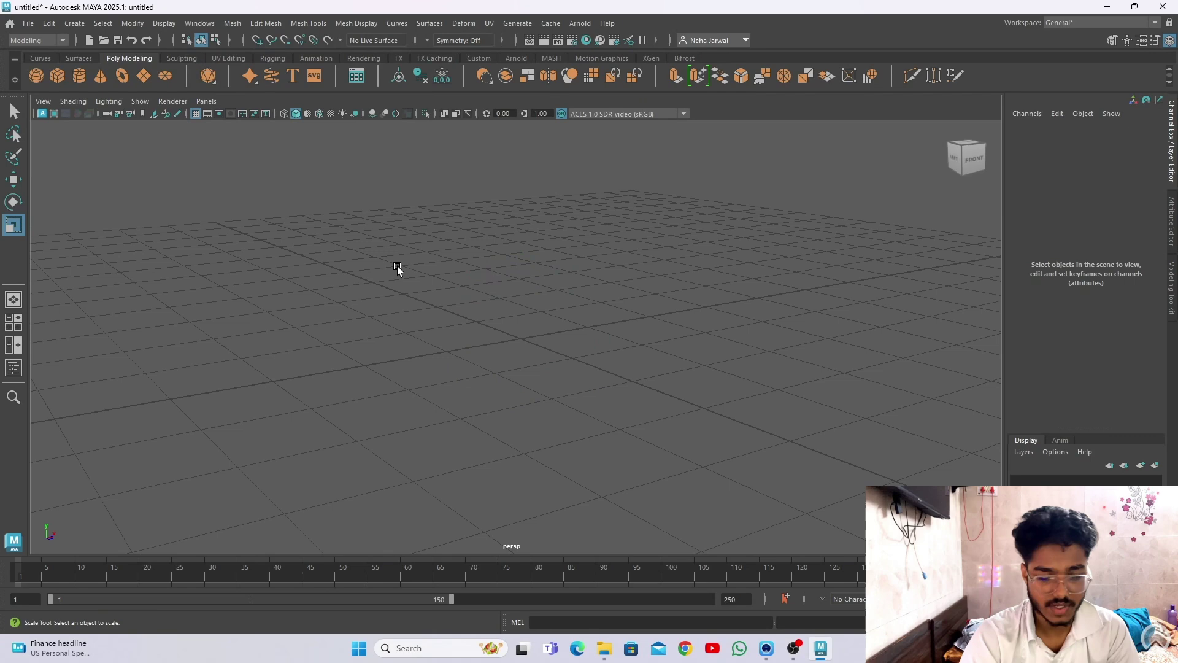
click(76, 23)
mouse_move(122, 69)
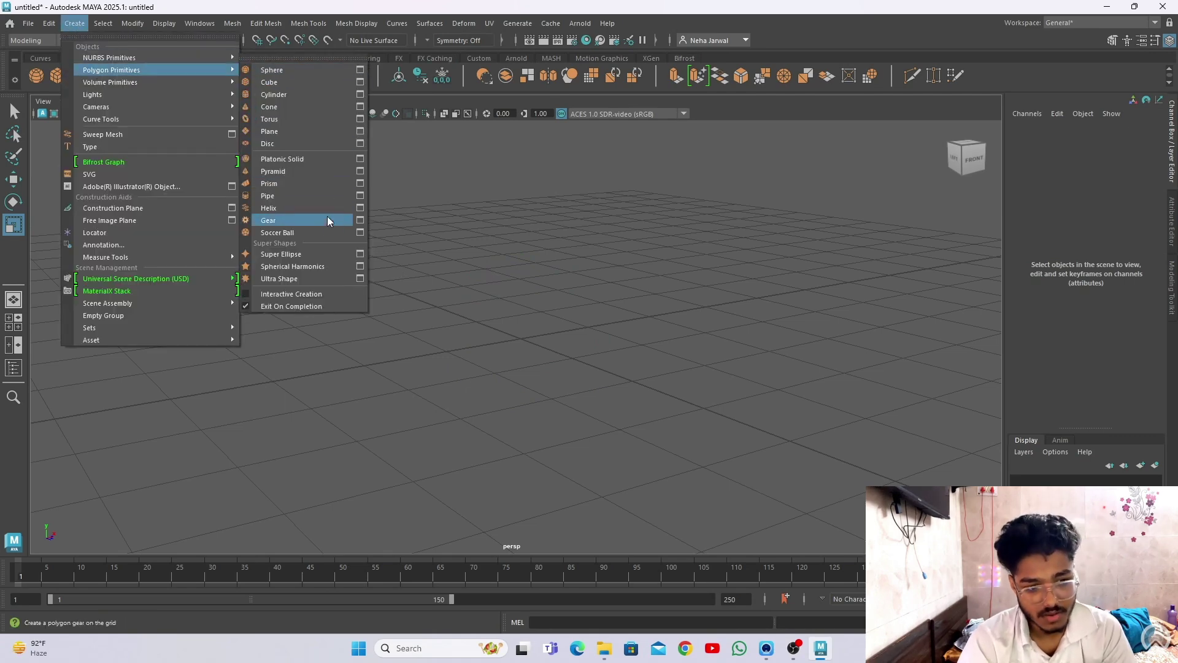
click(627, 270)
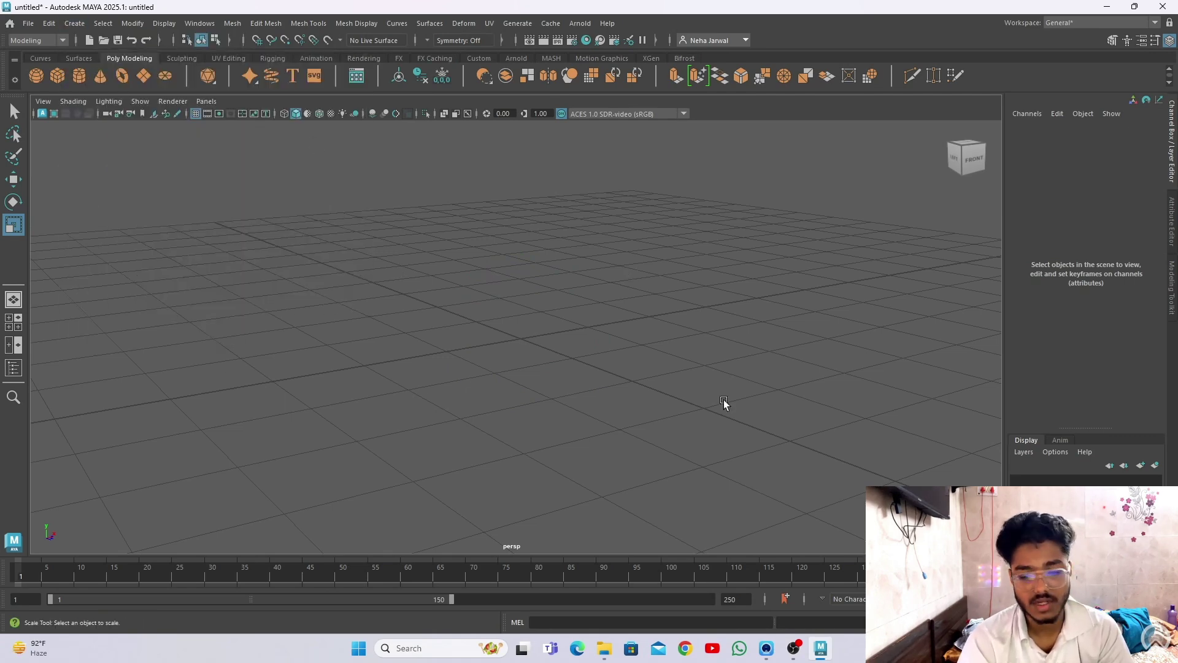
alt+right_drag(691, 538, 399, 239)
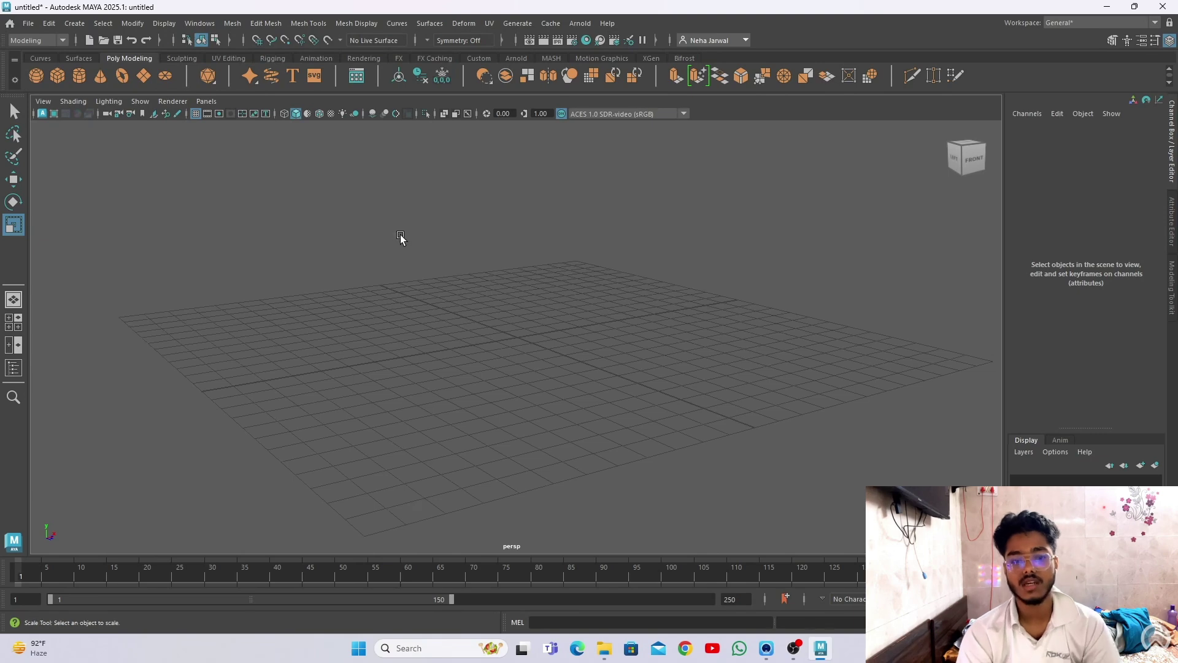